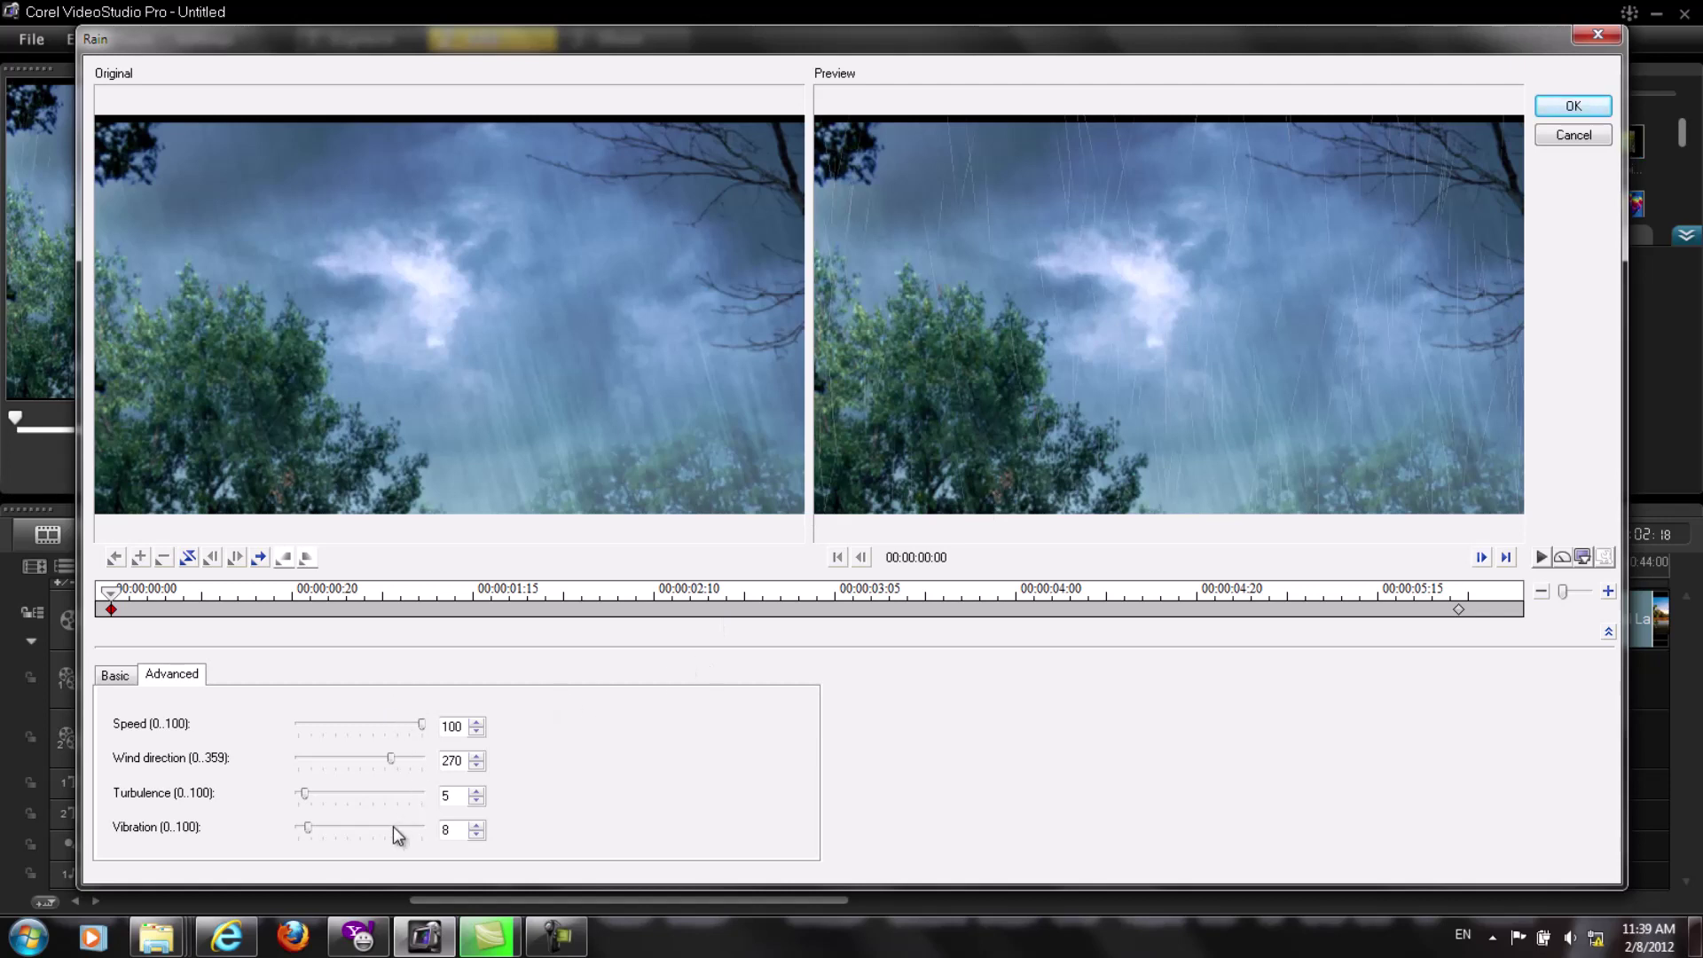
Set the rain's wind direction to 68 and vibration to 4 at the starting keyframe.
drag(391, 763, 320, 768)
drag(306, 825, 295, 828)
drag(299, 826, 305, 829)
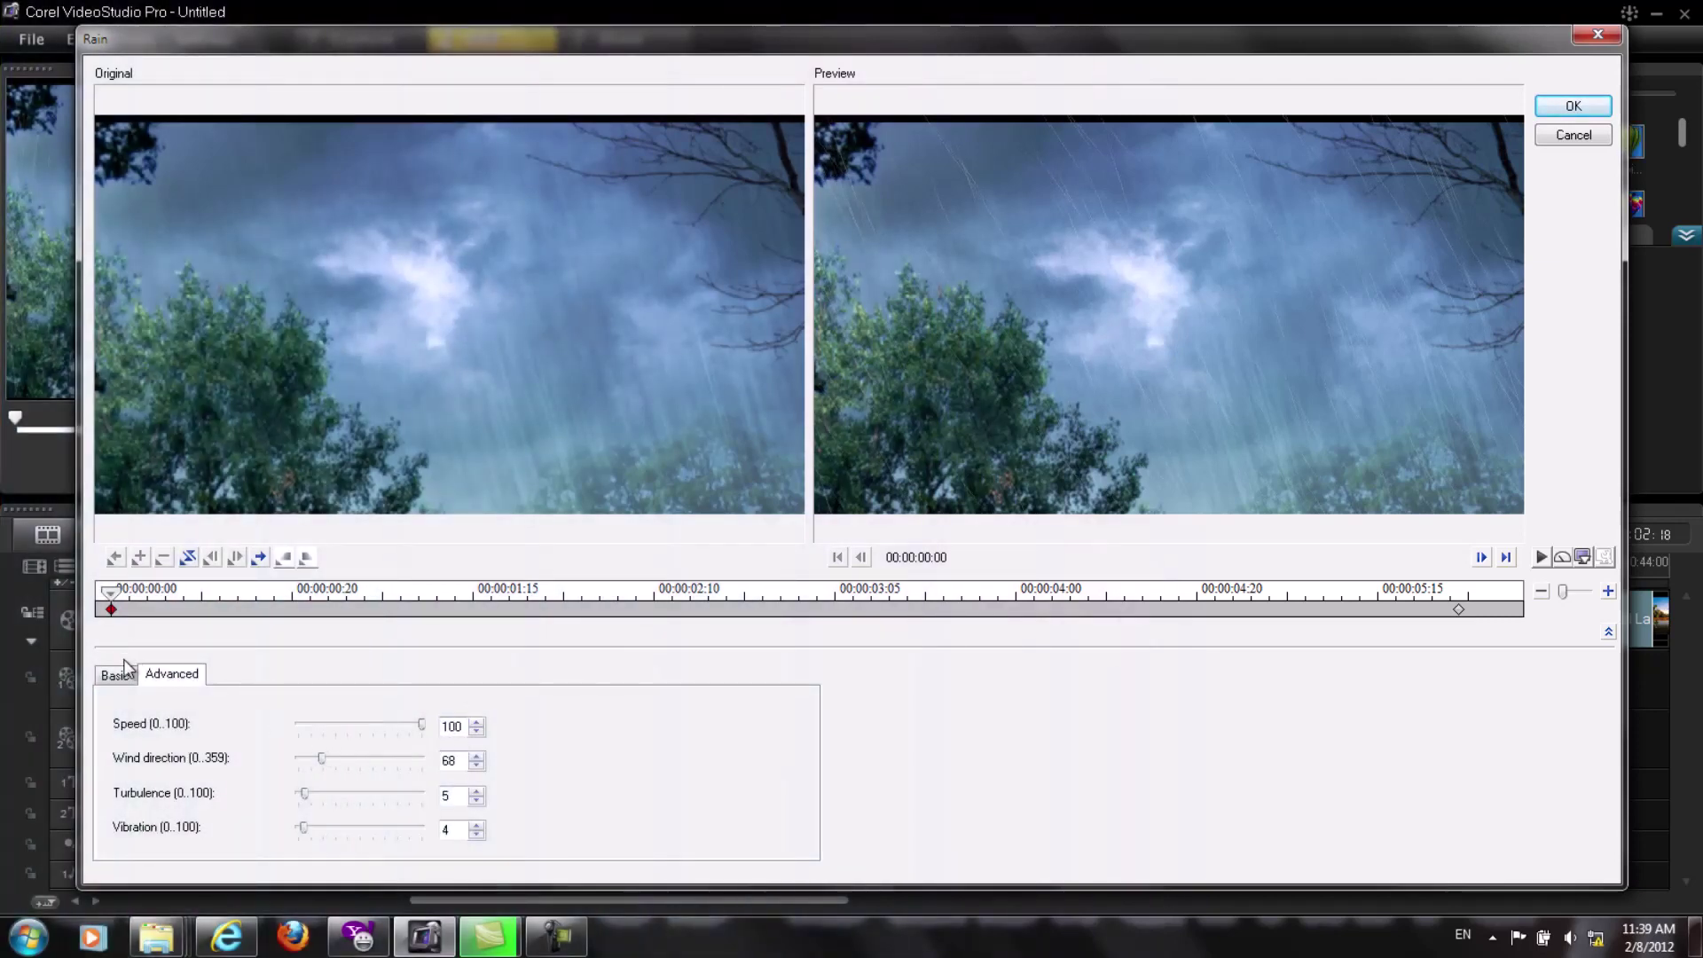
Set the starting keyframe's rain density to 1300 and length to 27.
click(123, 675)
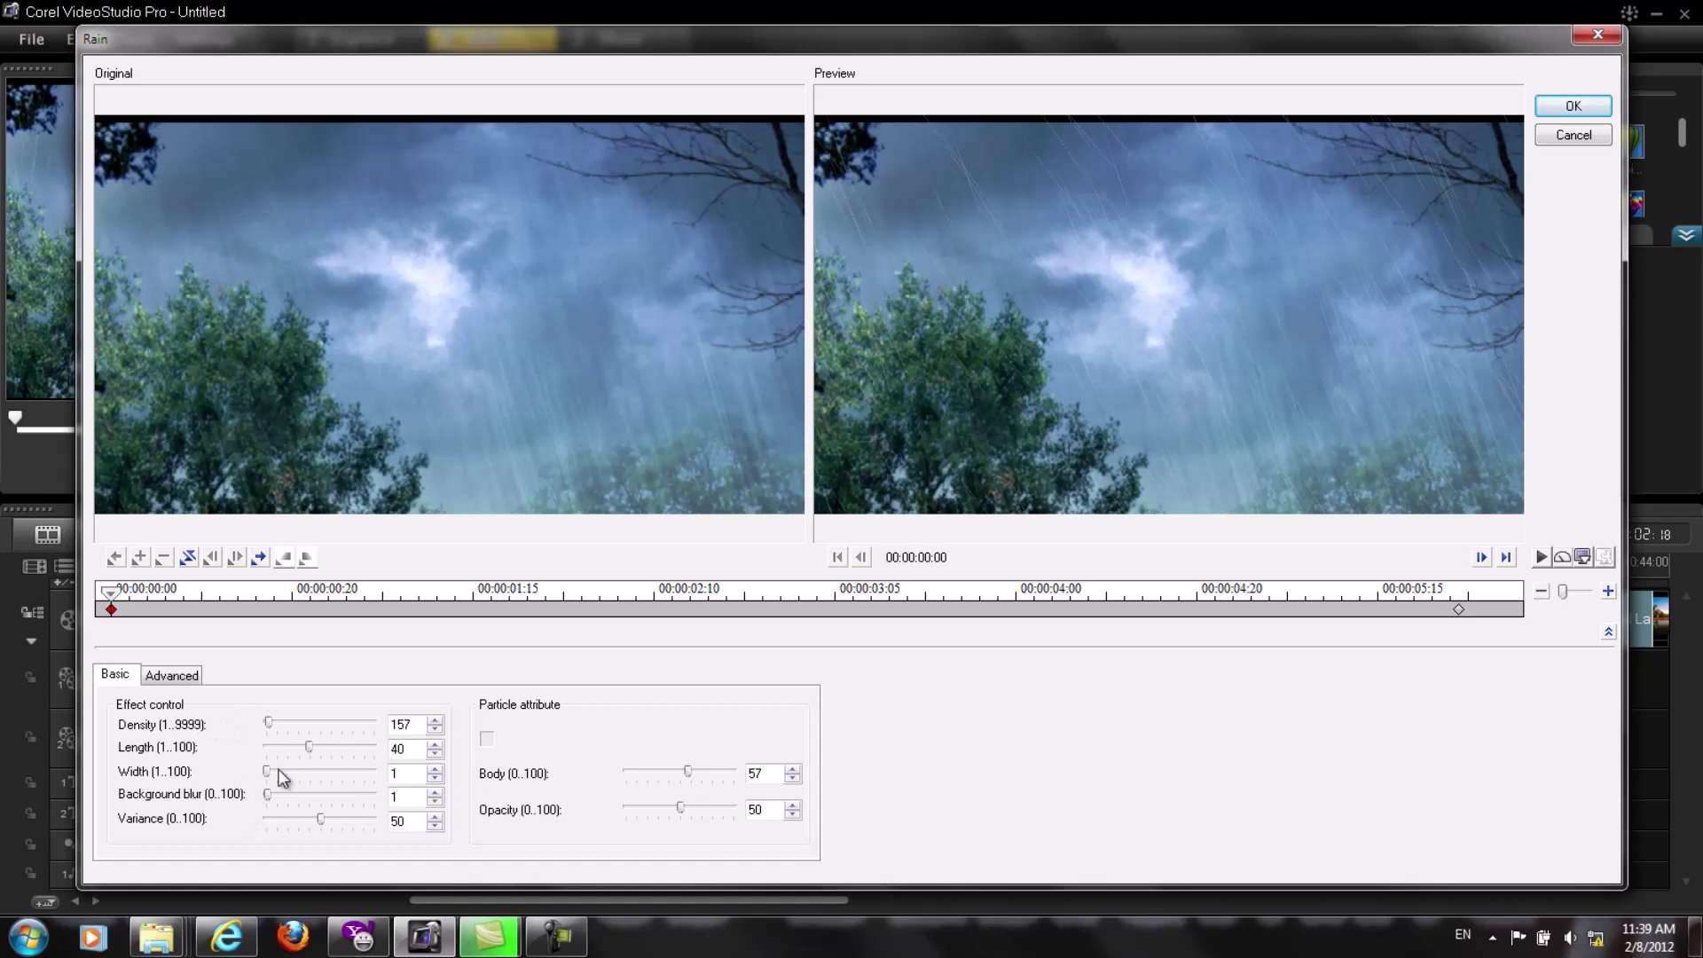
mouse_move(267, 723)
mouse_down()
mouse_move(315, 730)
mouse_move(298, 728)
mouse_up()
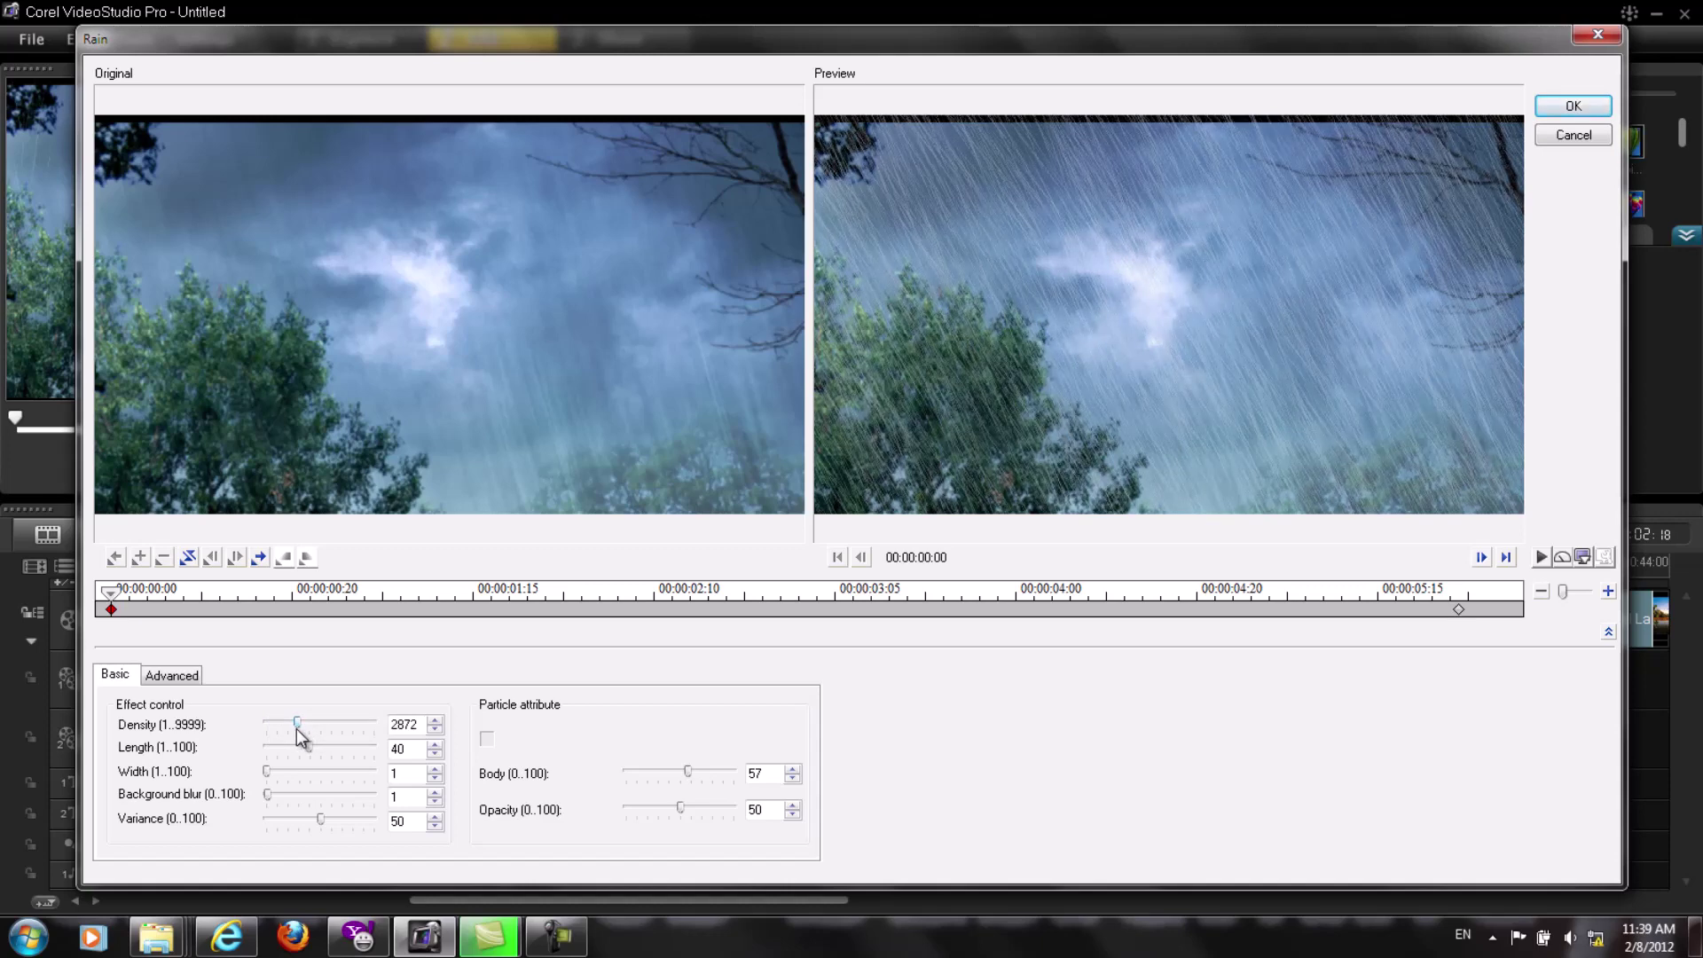
drag(296, 728, 285, 727)
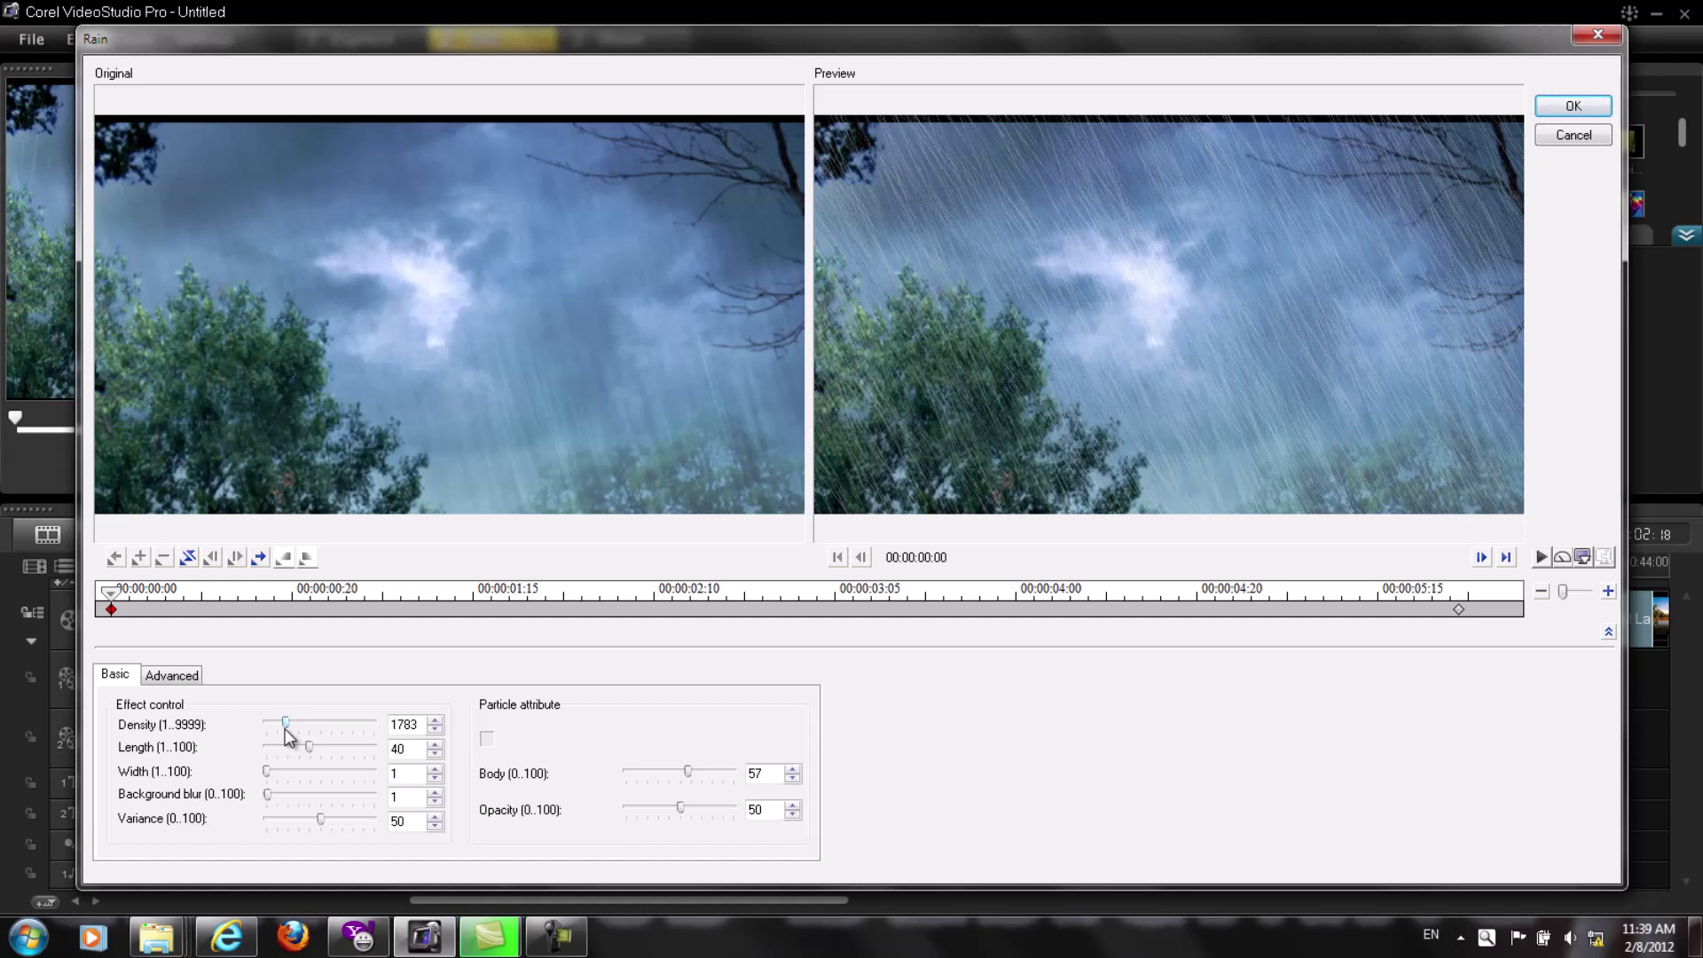
drag(284, 727, 279, 727)
key(Tab)
text(1300)
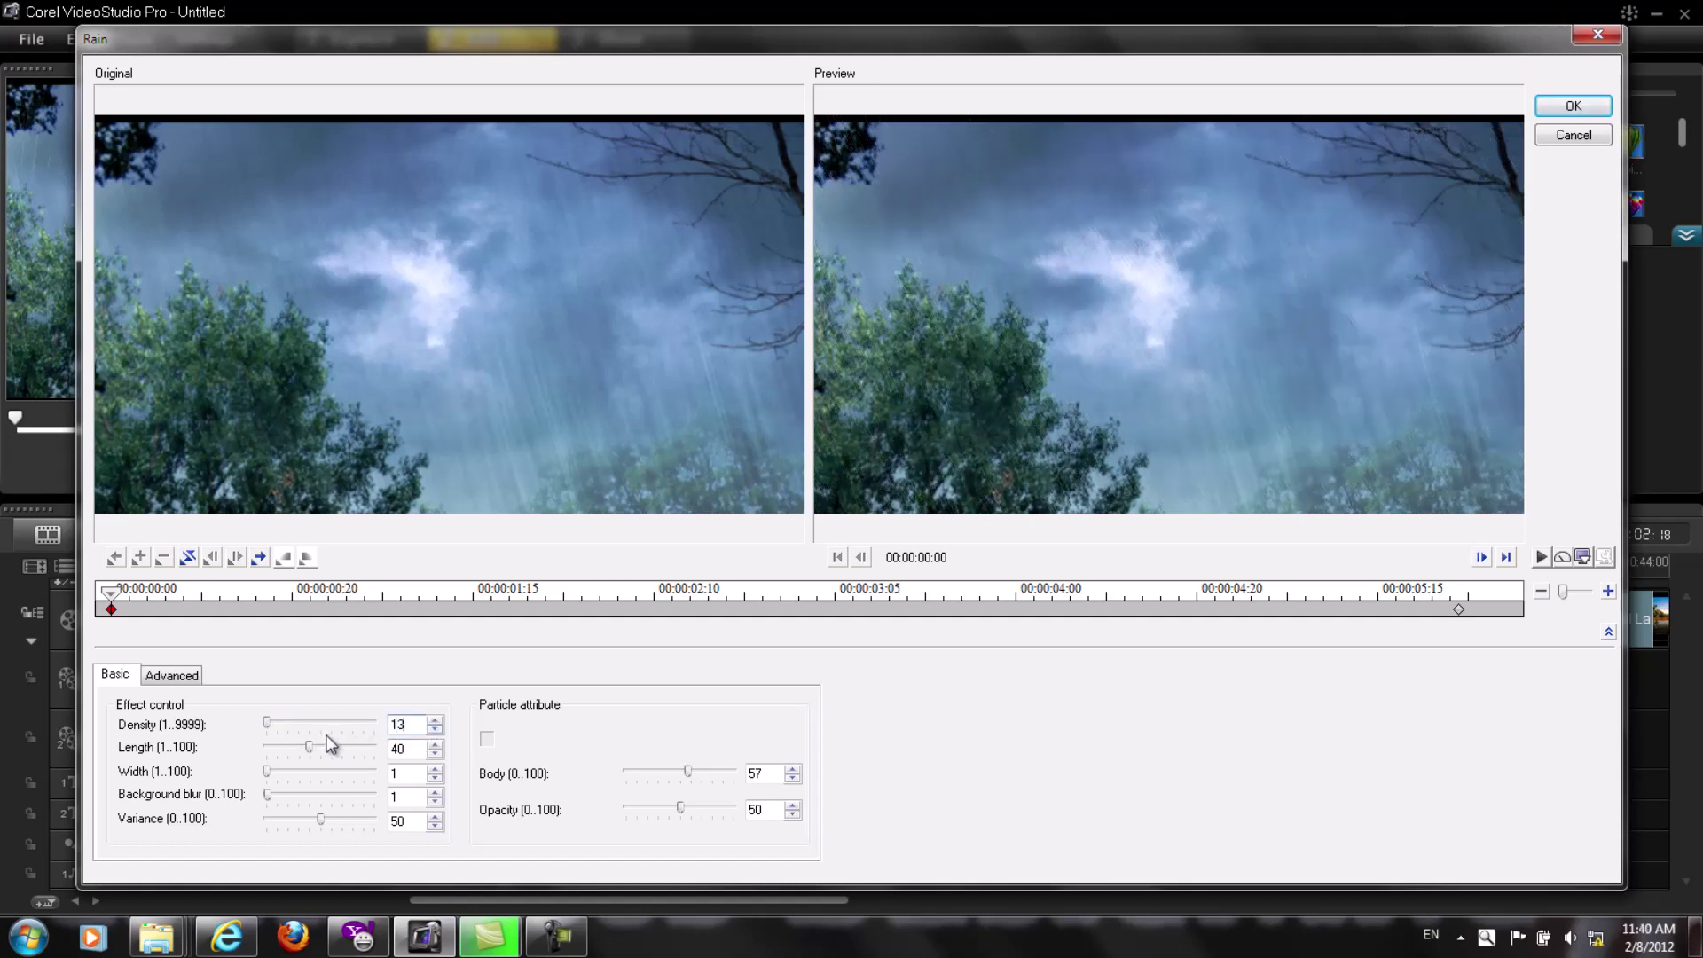
click(418, 753)
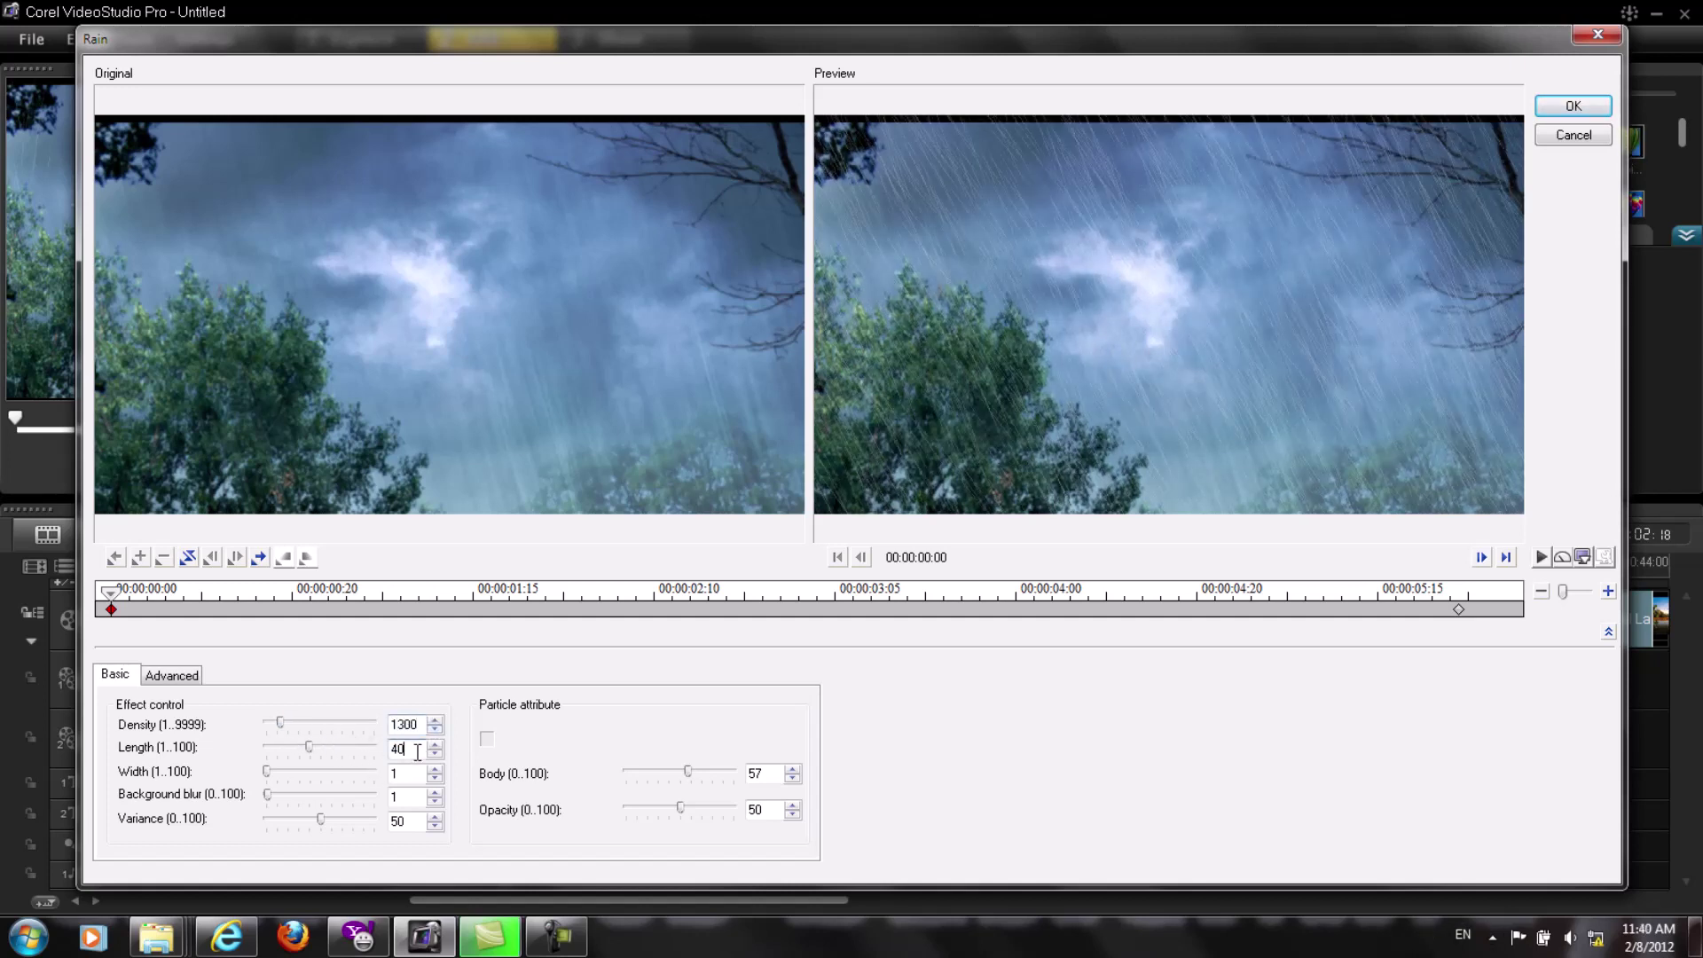
drag(309, 749, 296, 753)
Change the rain particle color at the starting keyframe from neutral grey to a pale, slightly greenish cyan tint.
click(491, 741)
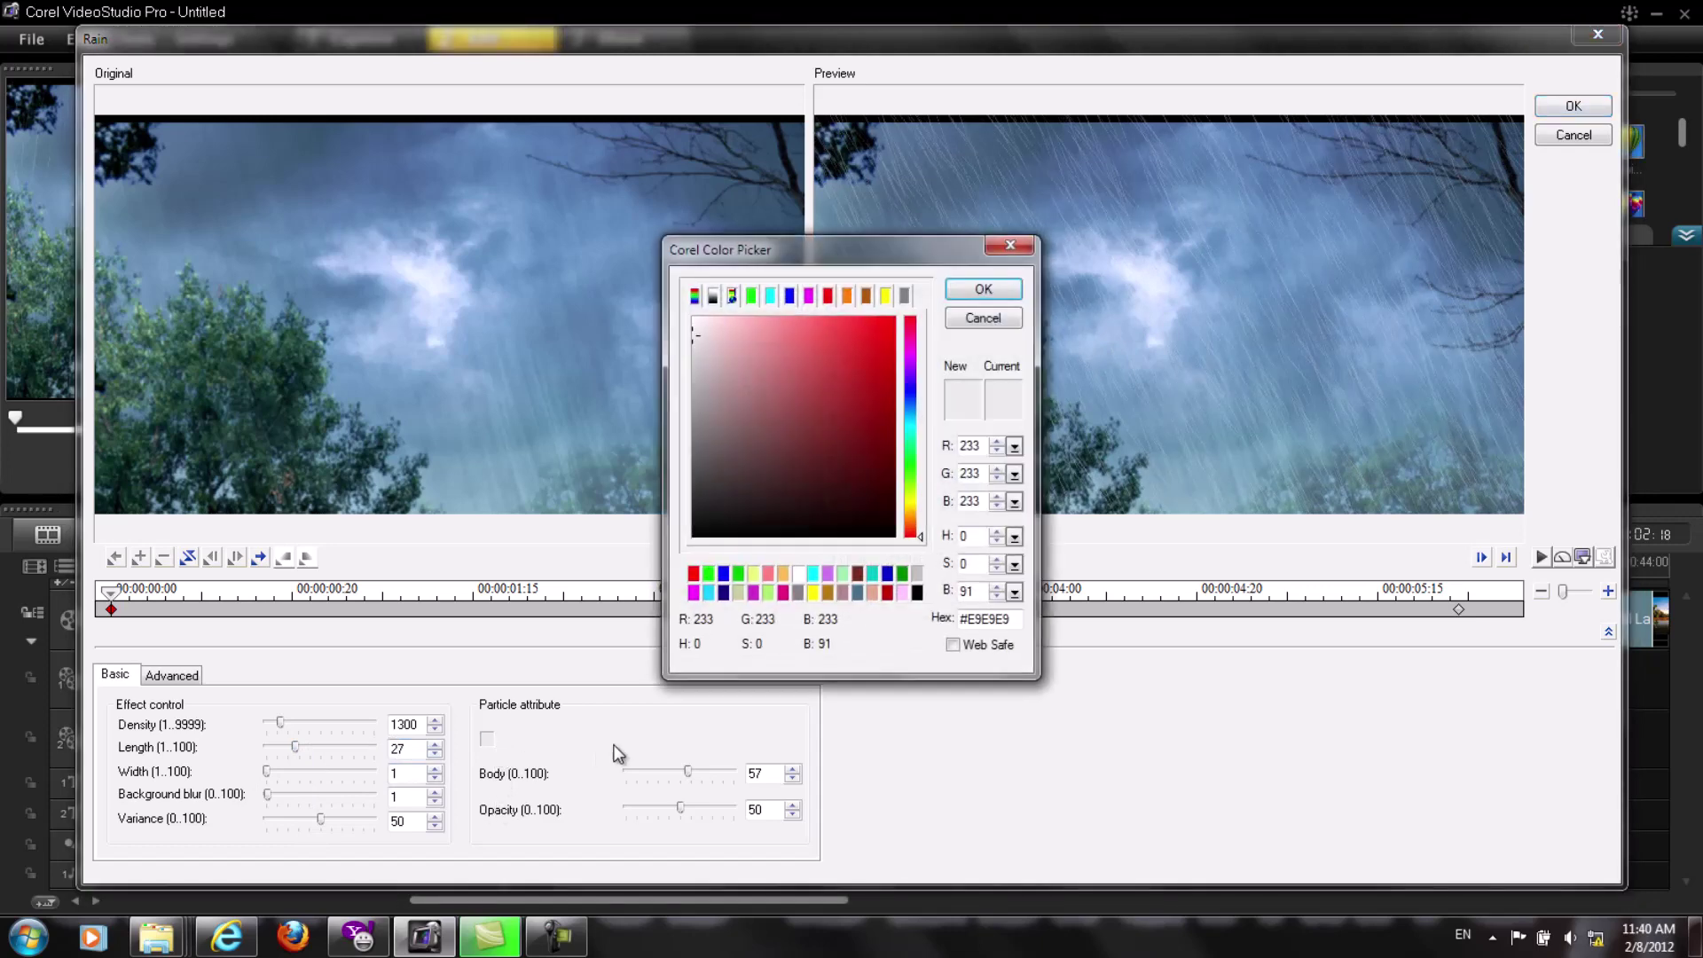
click(909, 423)
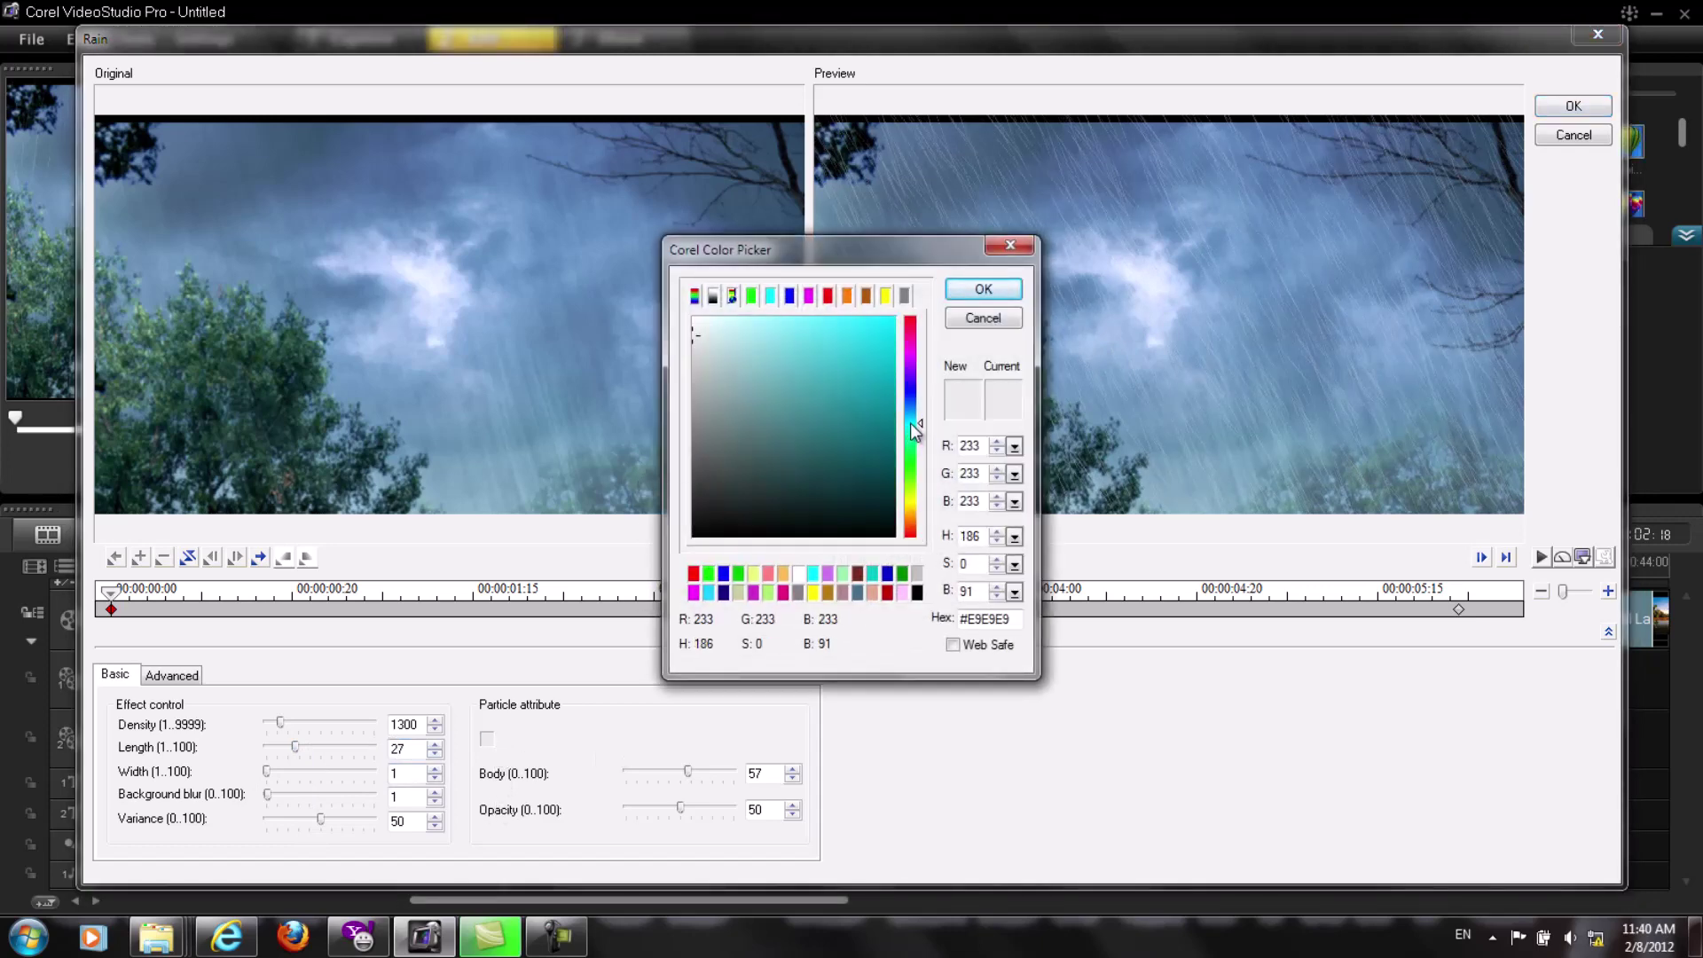
drag(697, 337, 709, 343)
drag(921, 424, 923, 432)
click(984, 289)
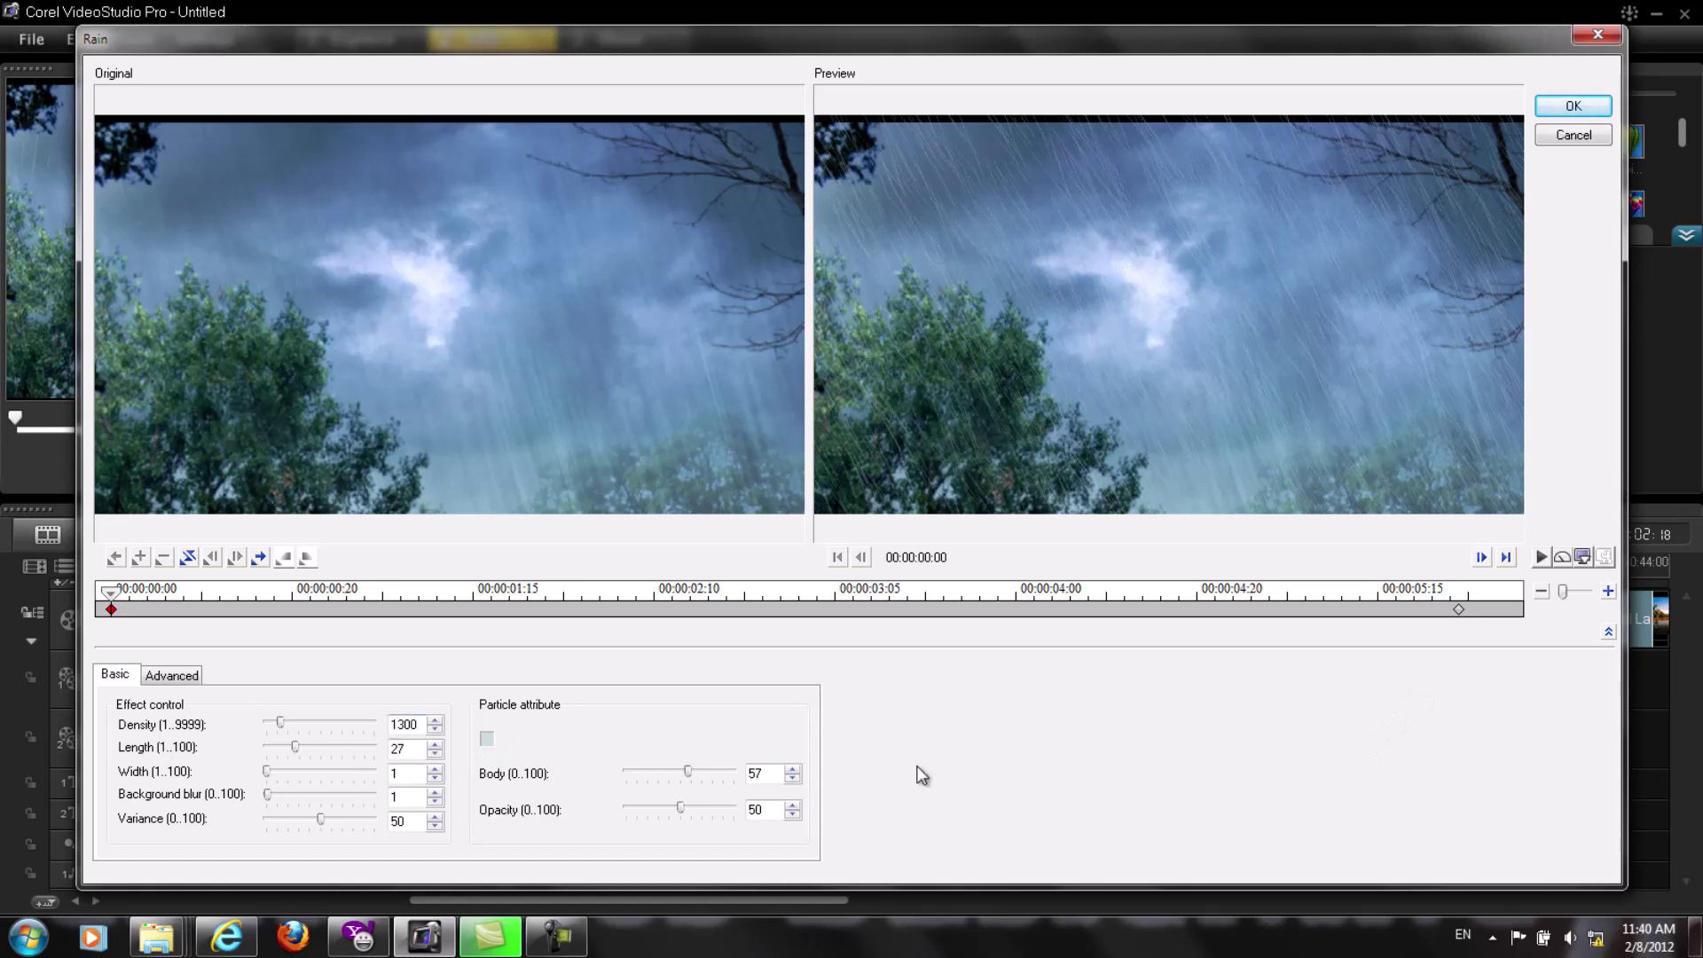
Set the rain density to 1250 at the ending keyframe at 00:00:05:24.
click(1458, 611)
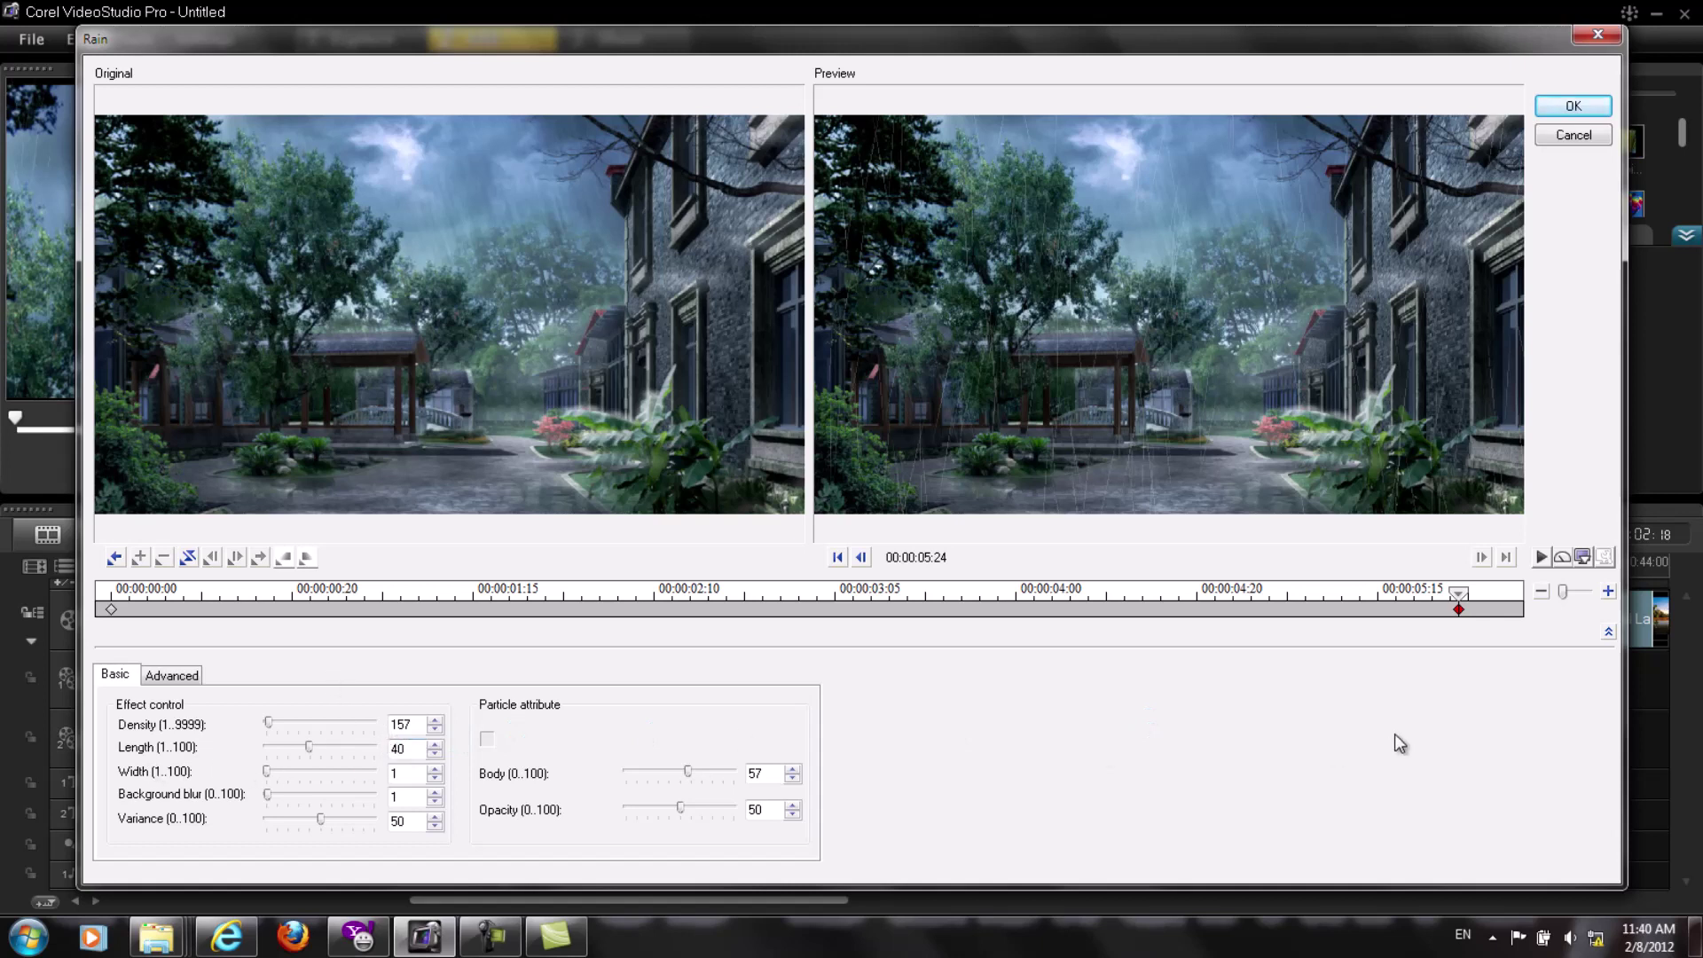
double_click(403, 724)
text(12)
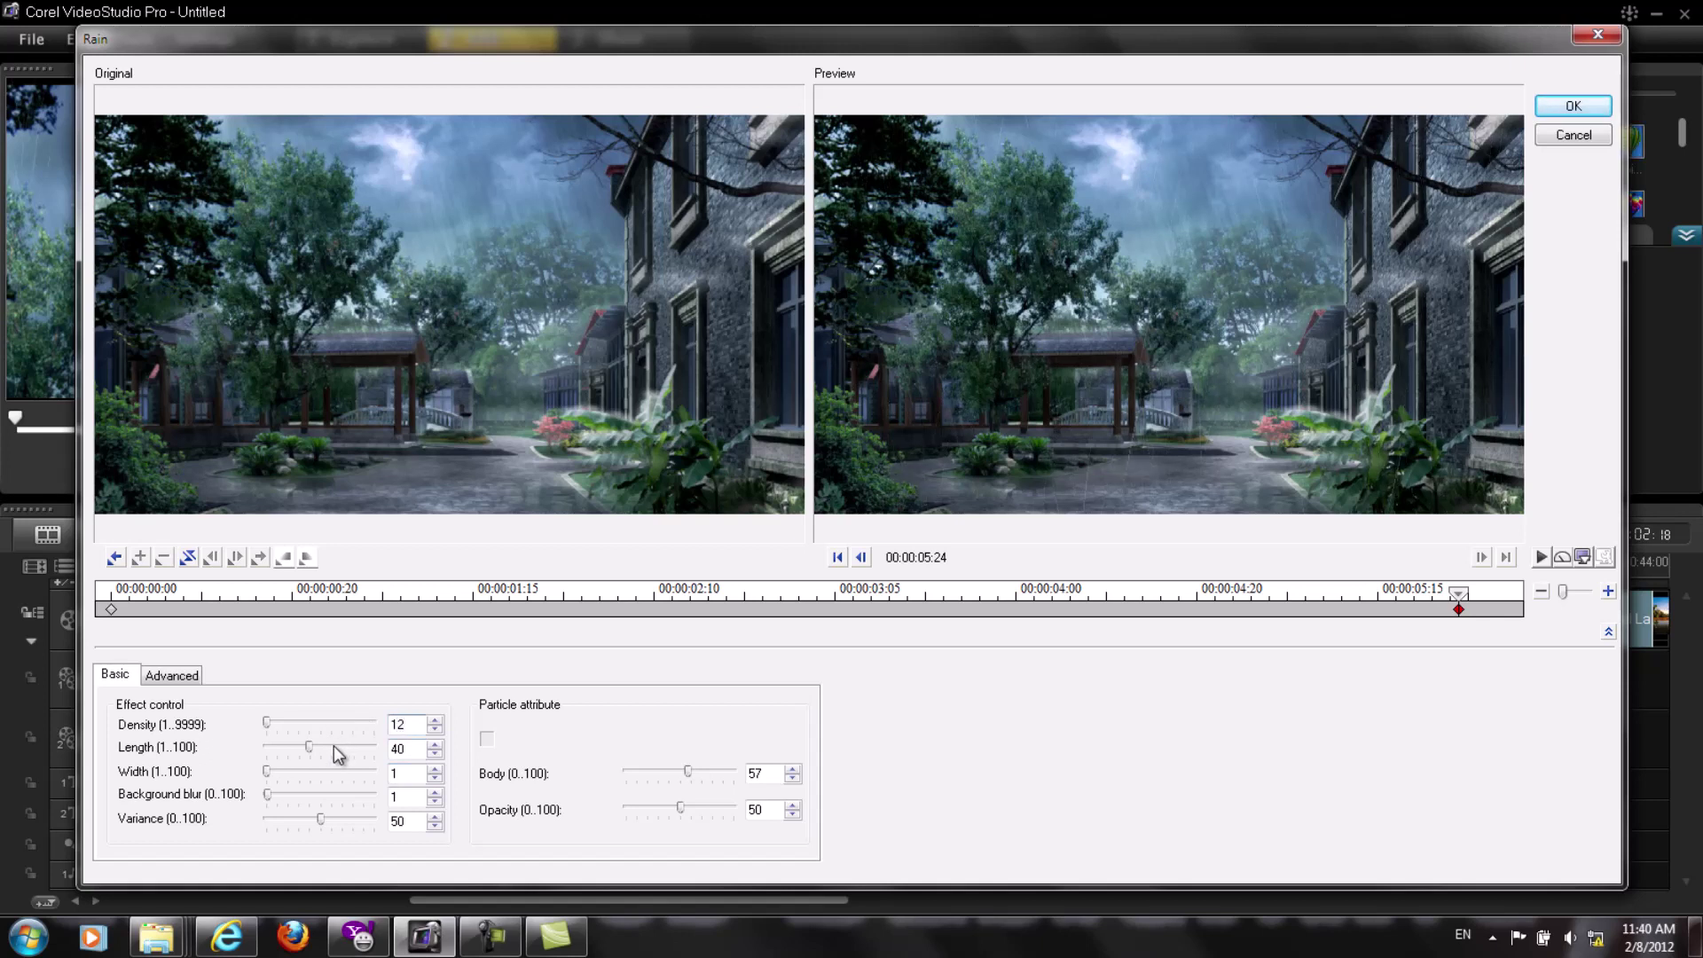
text(50)
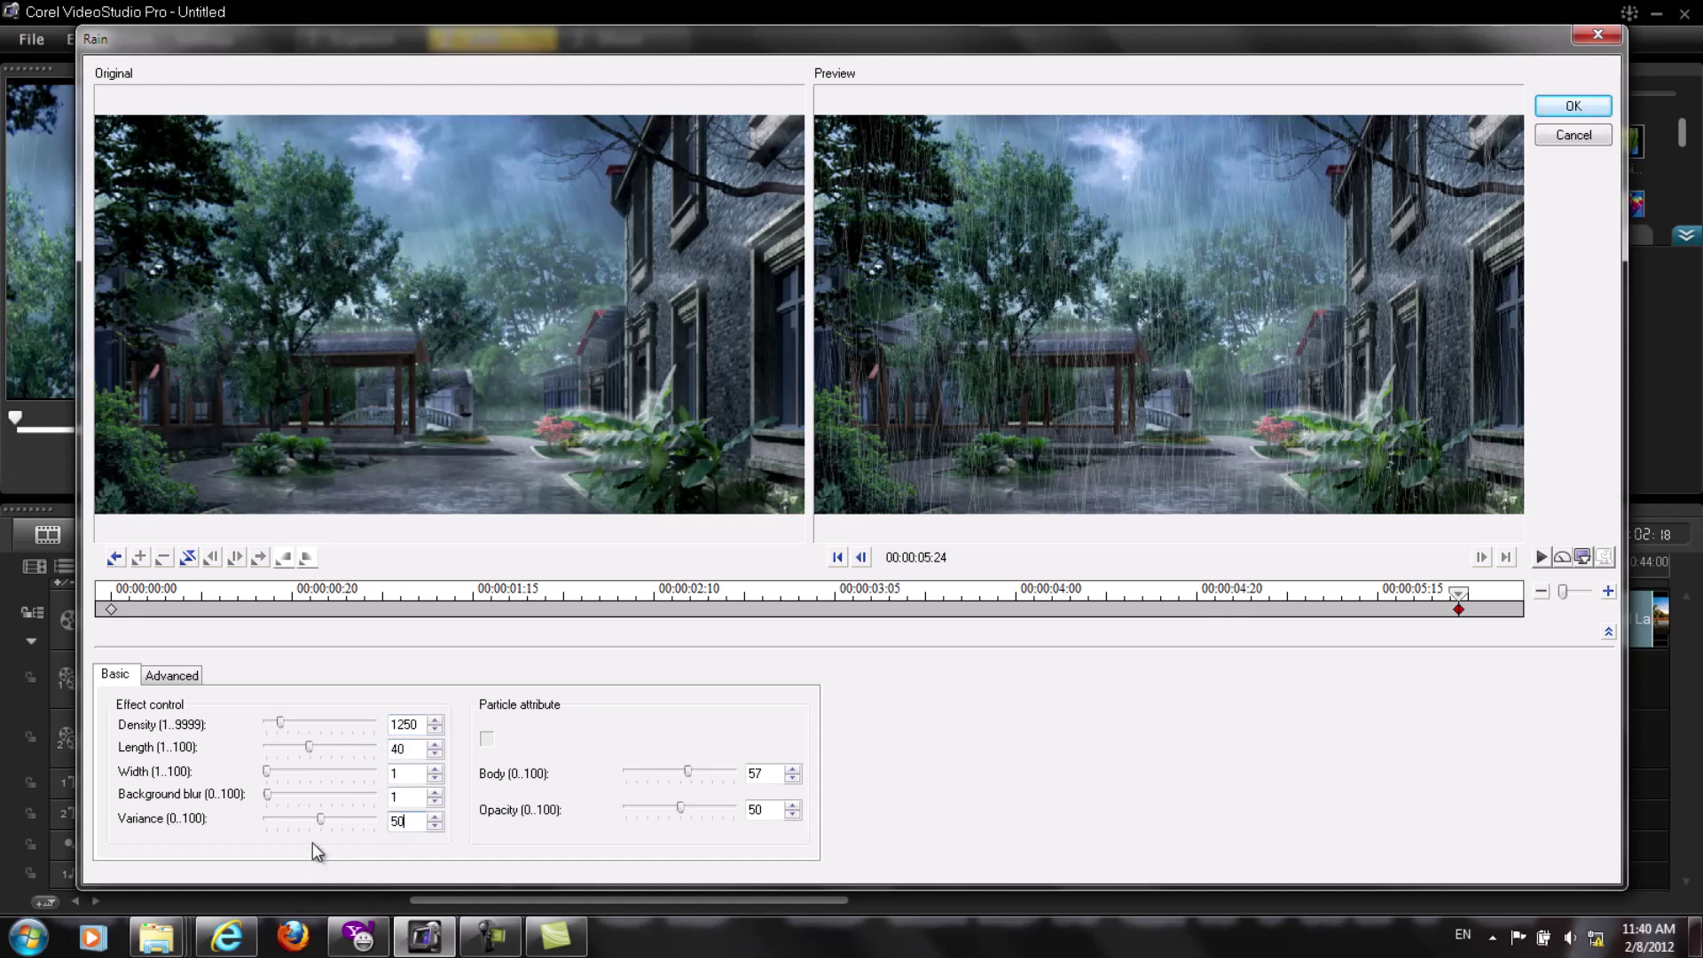
Check the starting keyframe's variance for reference and set the ending keyframe's variance to 40.
drag(322, 827, 278, 825)
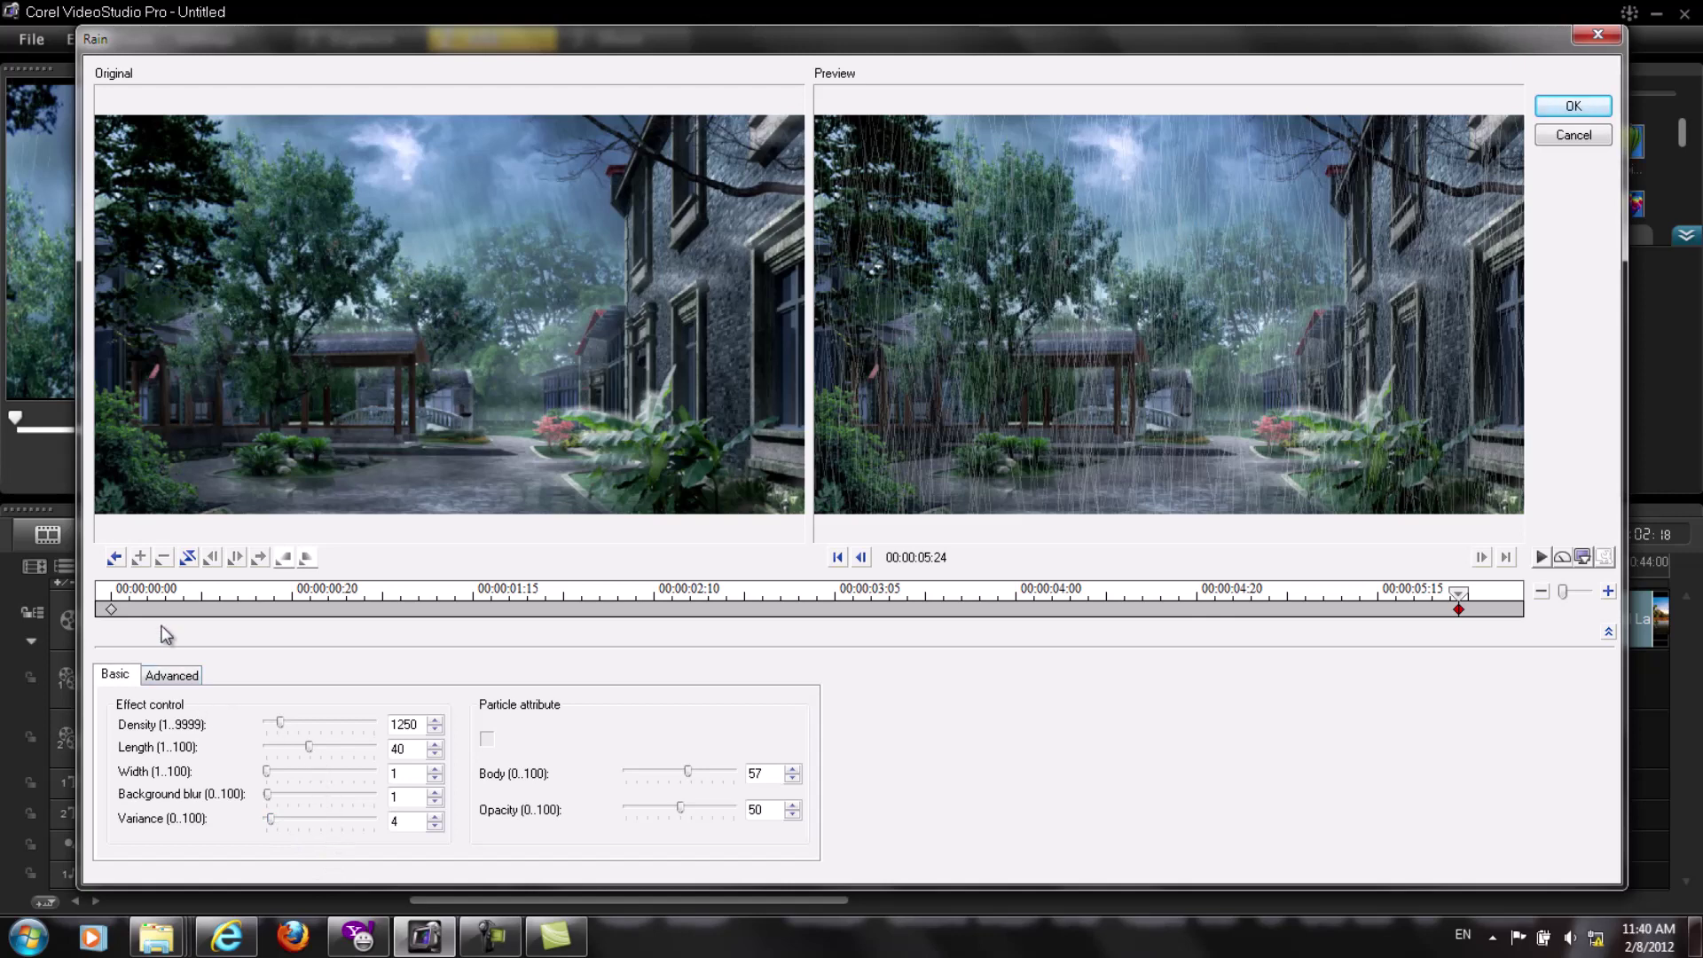
click(111, 609)
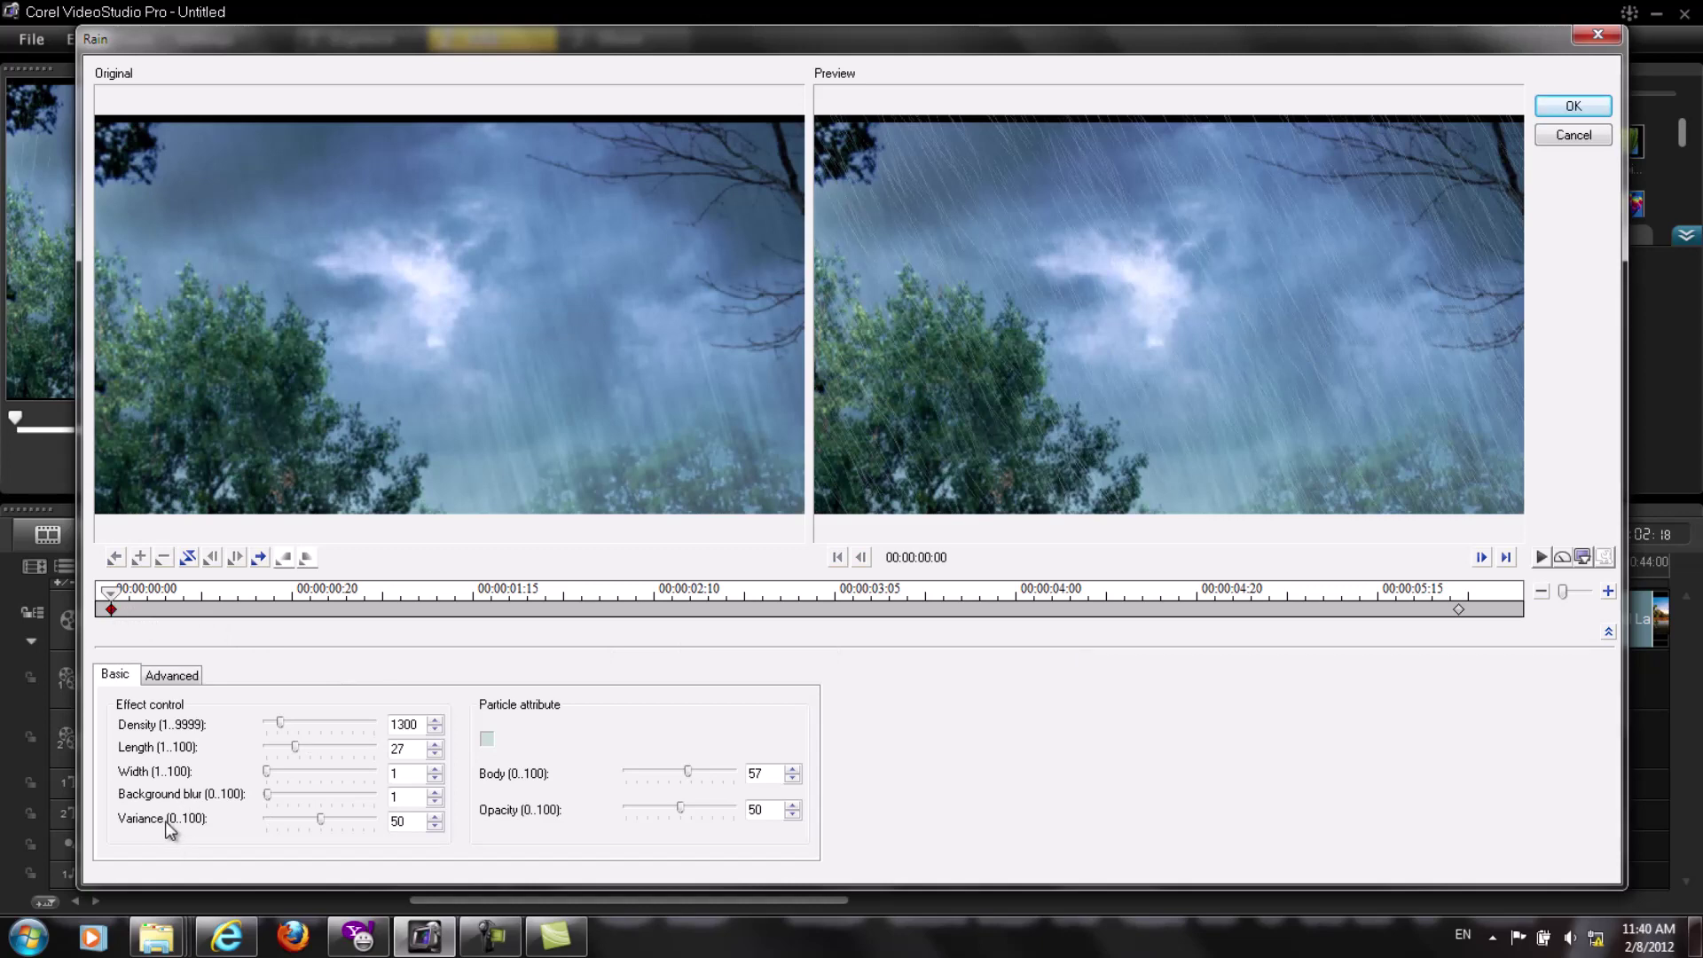
click(1458, 609)
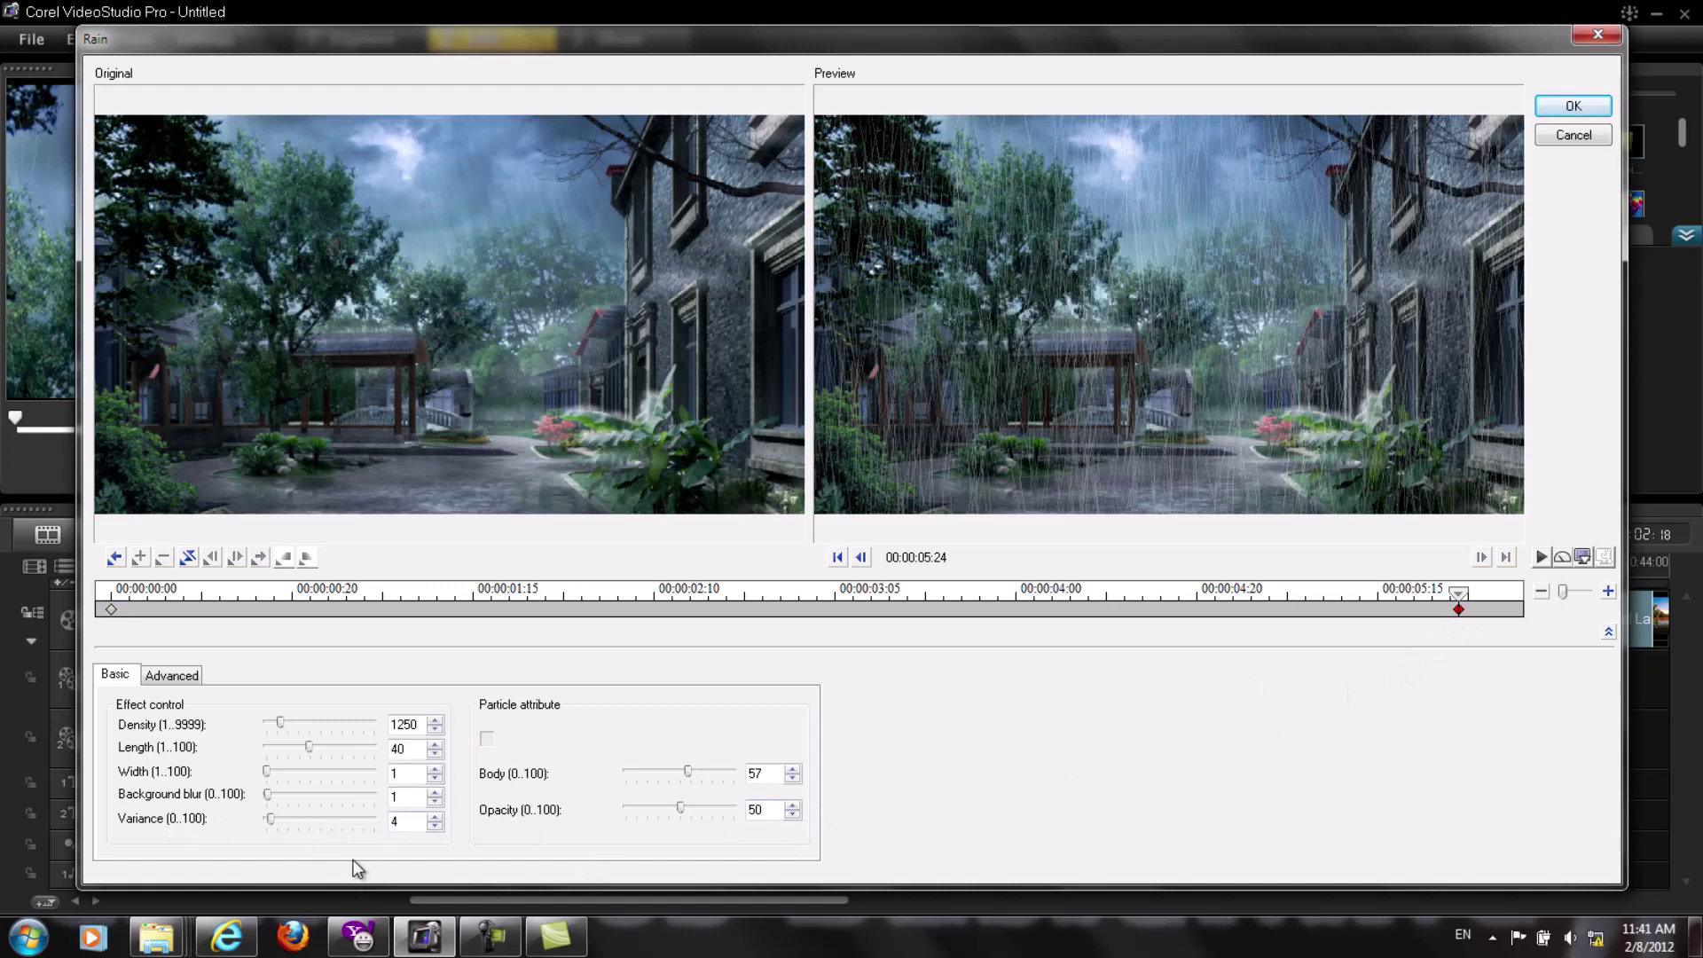
drag(407, 829, 353, 823)
click(408, 797)
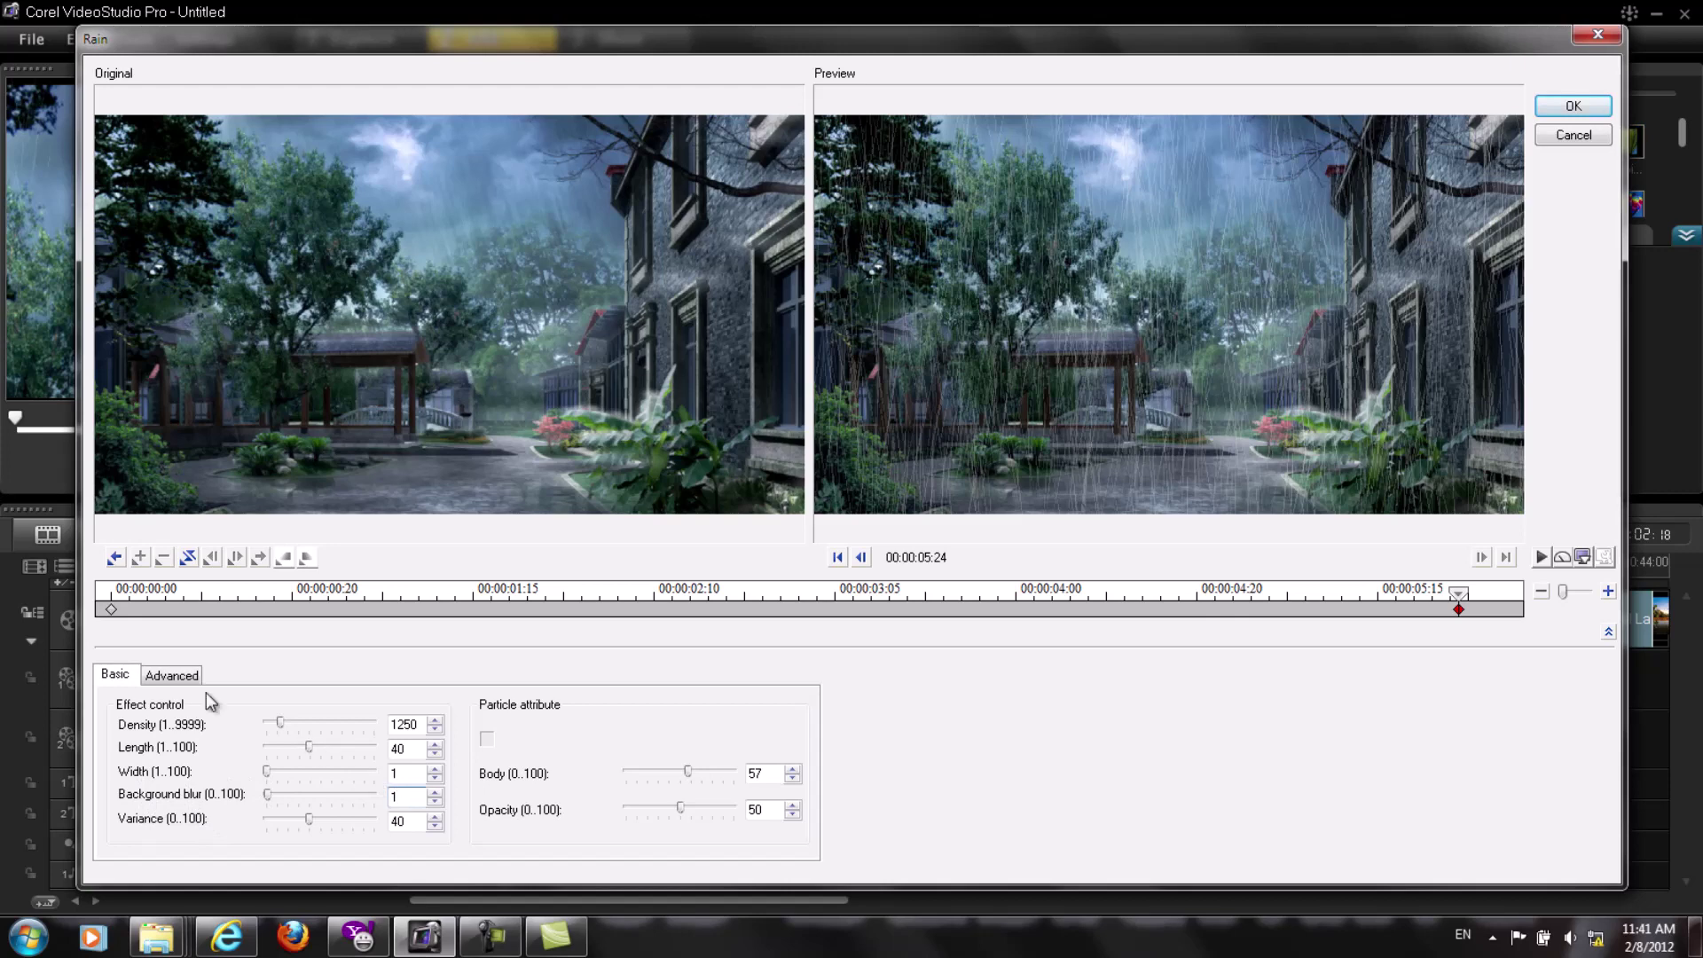
Set the ending keyframe's rain length to 28 and briefly play the effect preview.
click(110, 610)
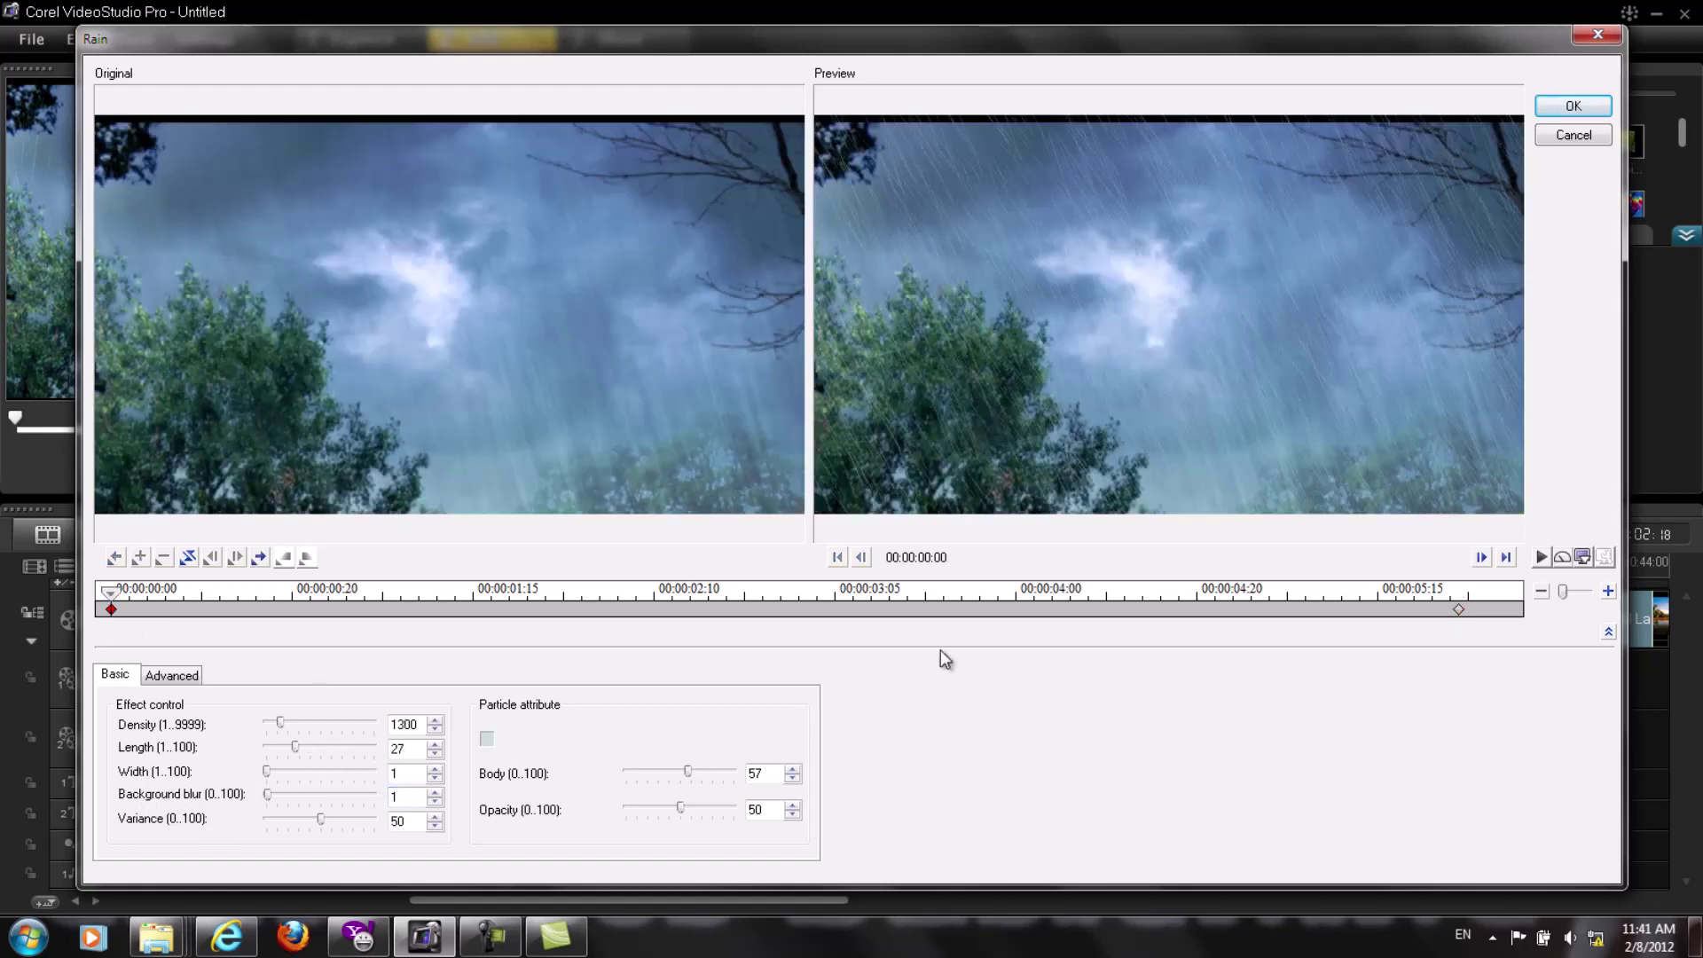
click(1460, 610)
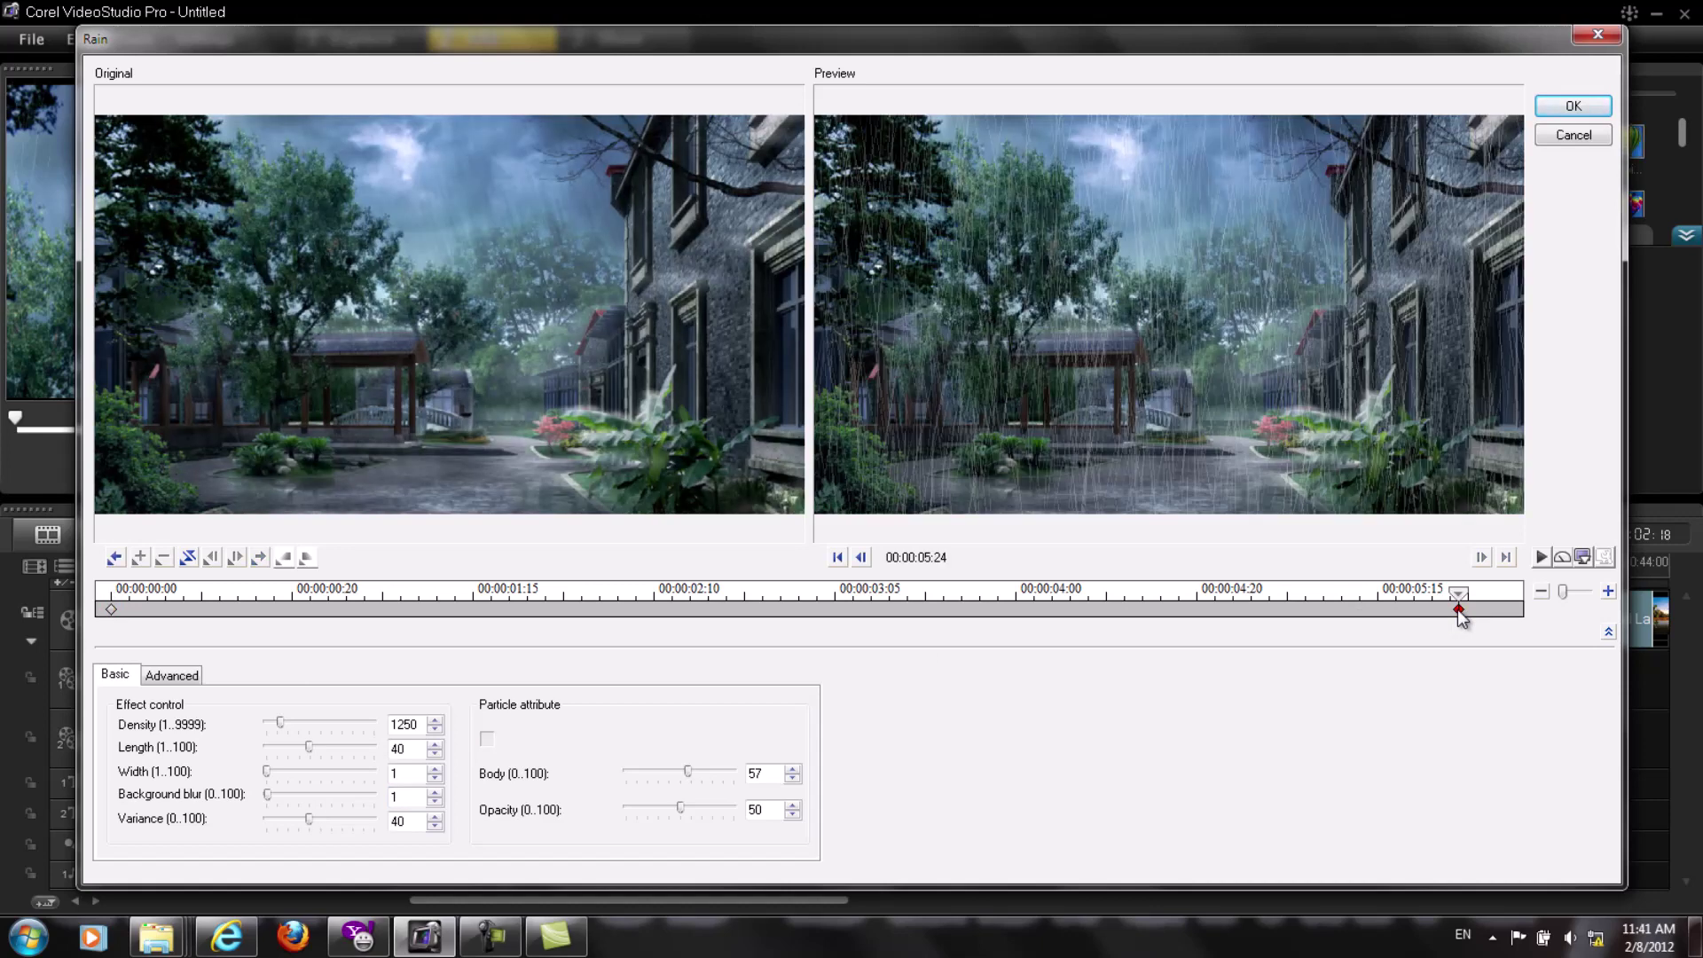
double_click(399, 750)
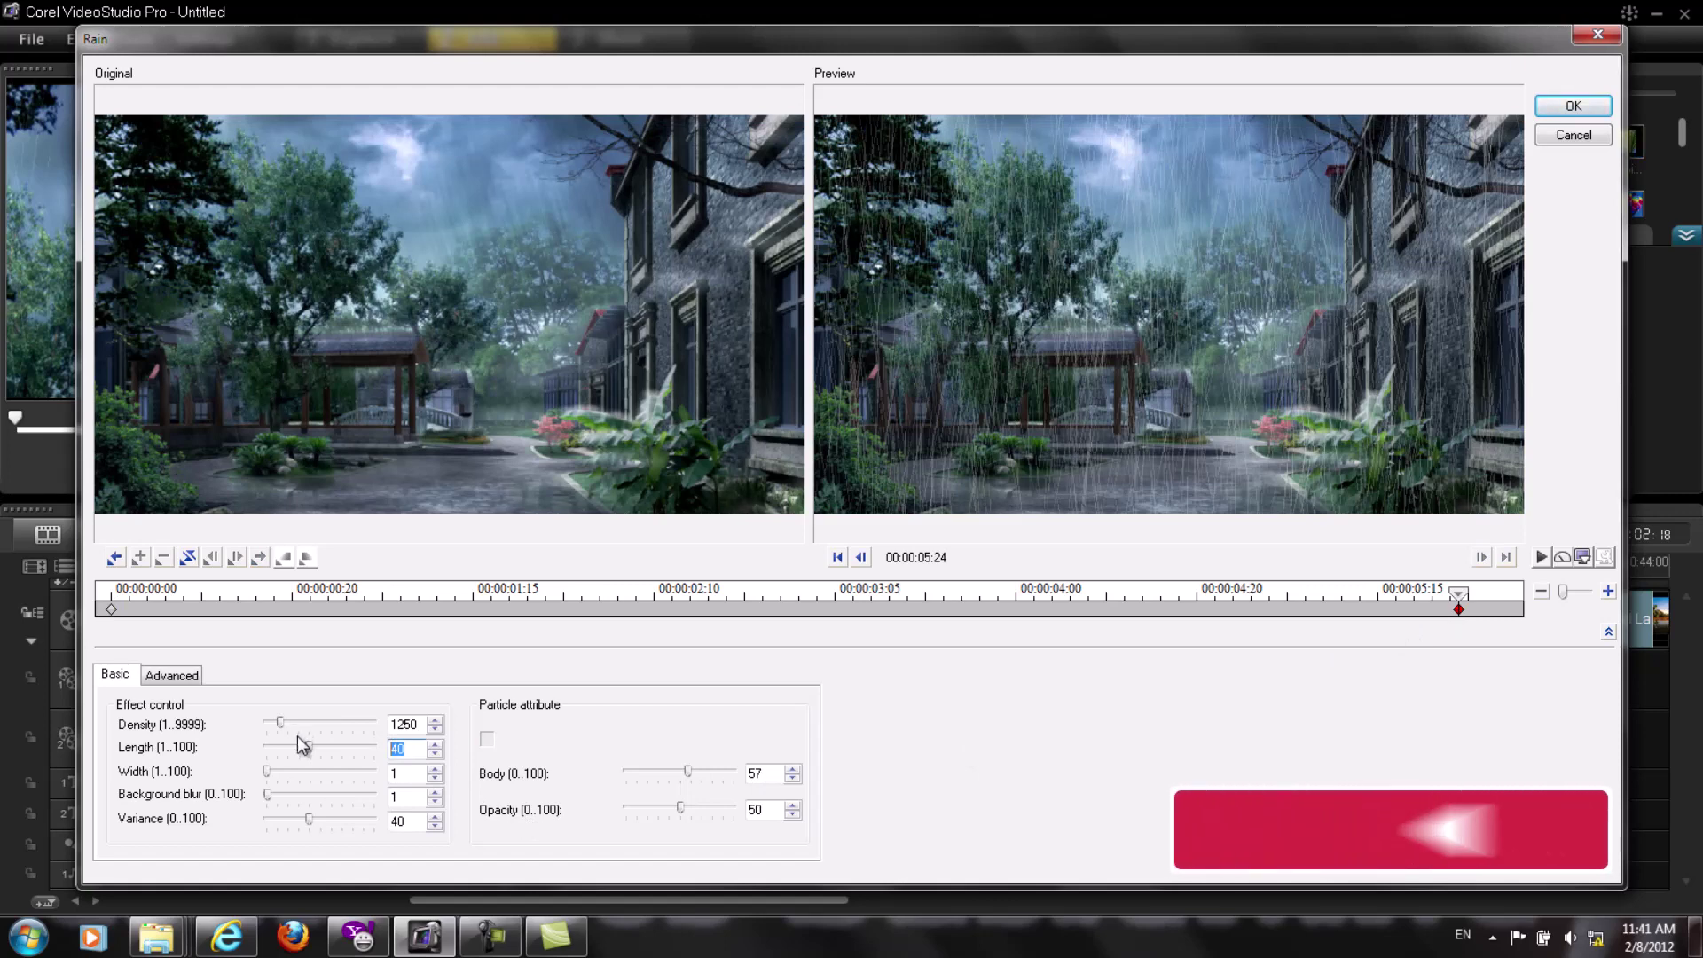
text(28)
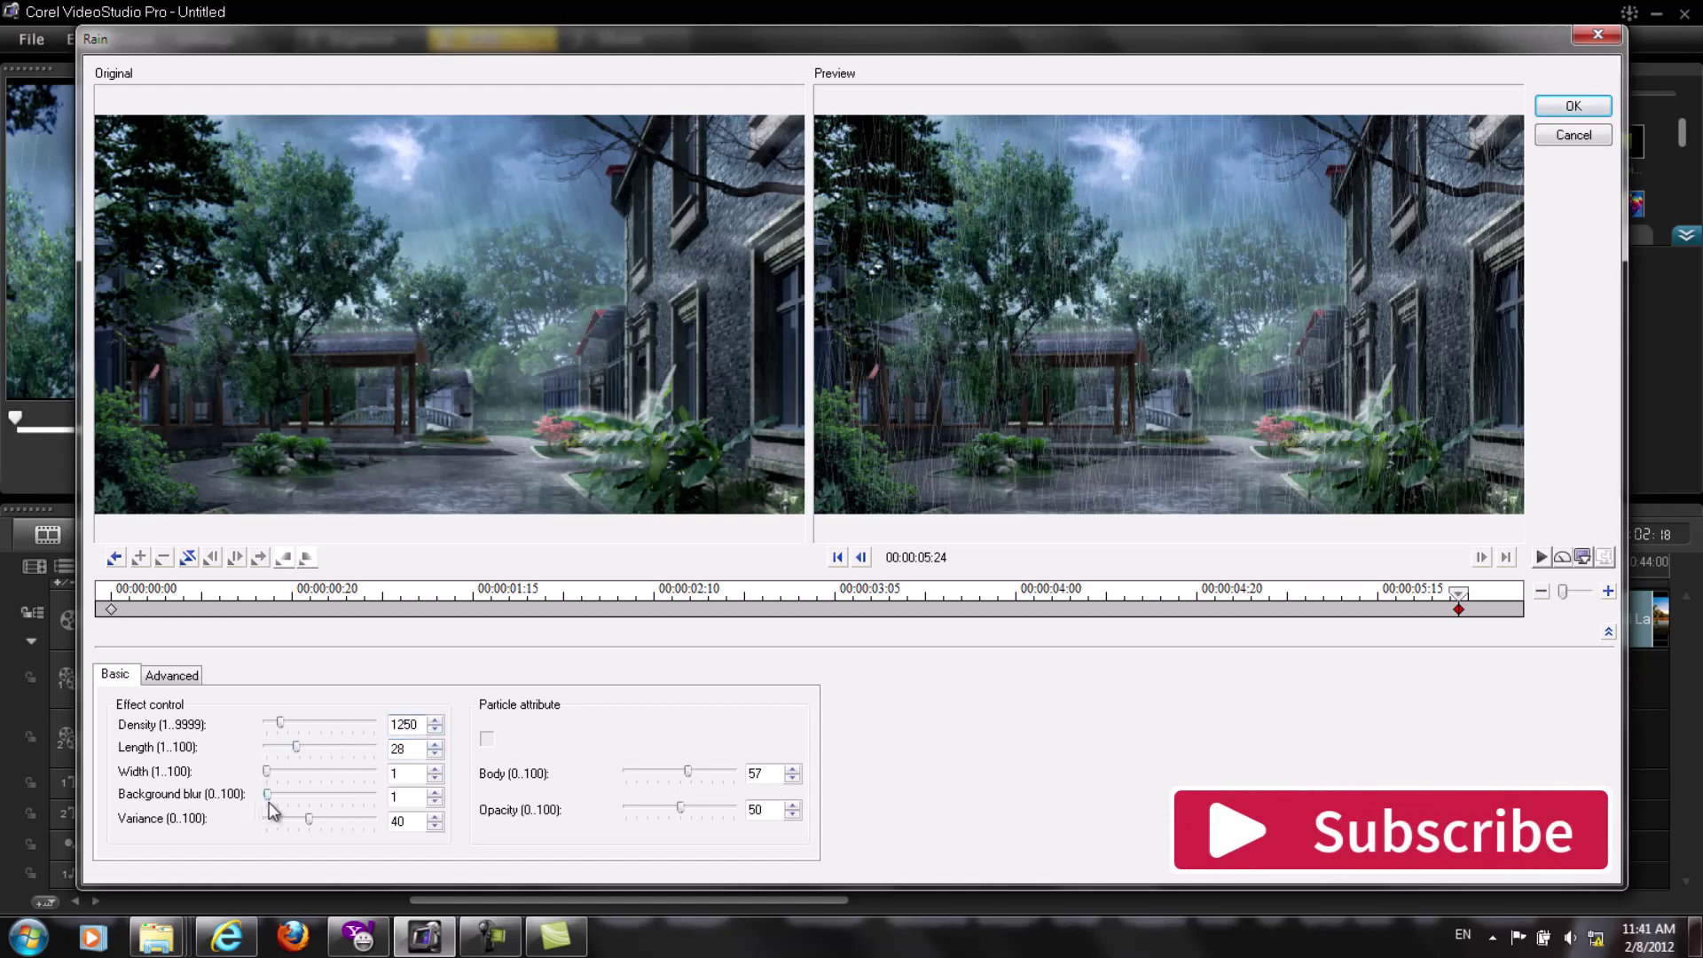
click(401, 725)
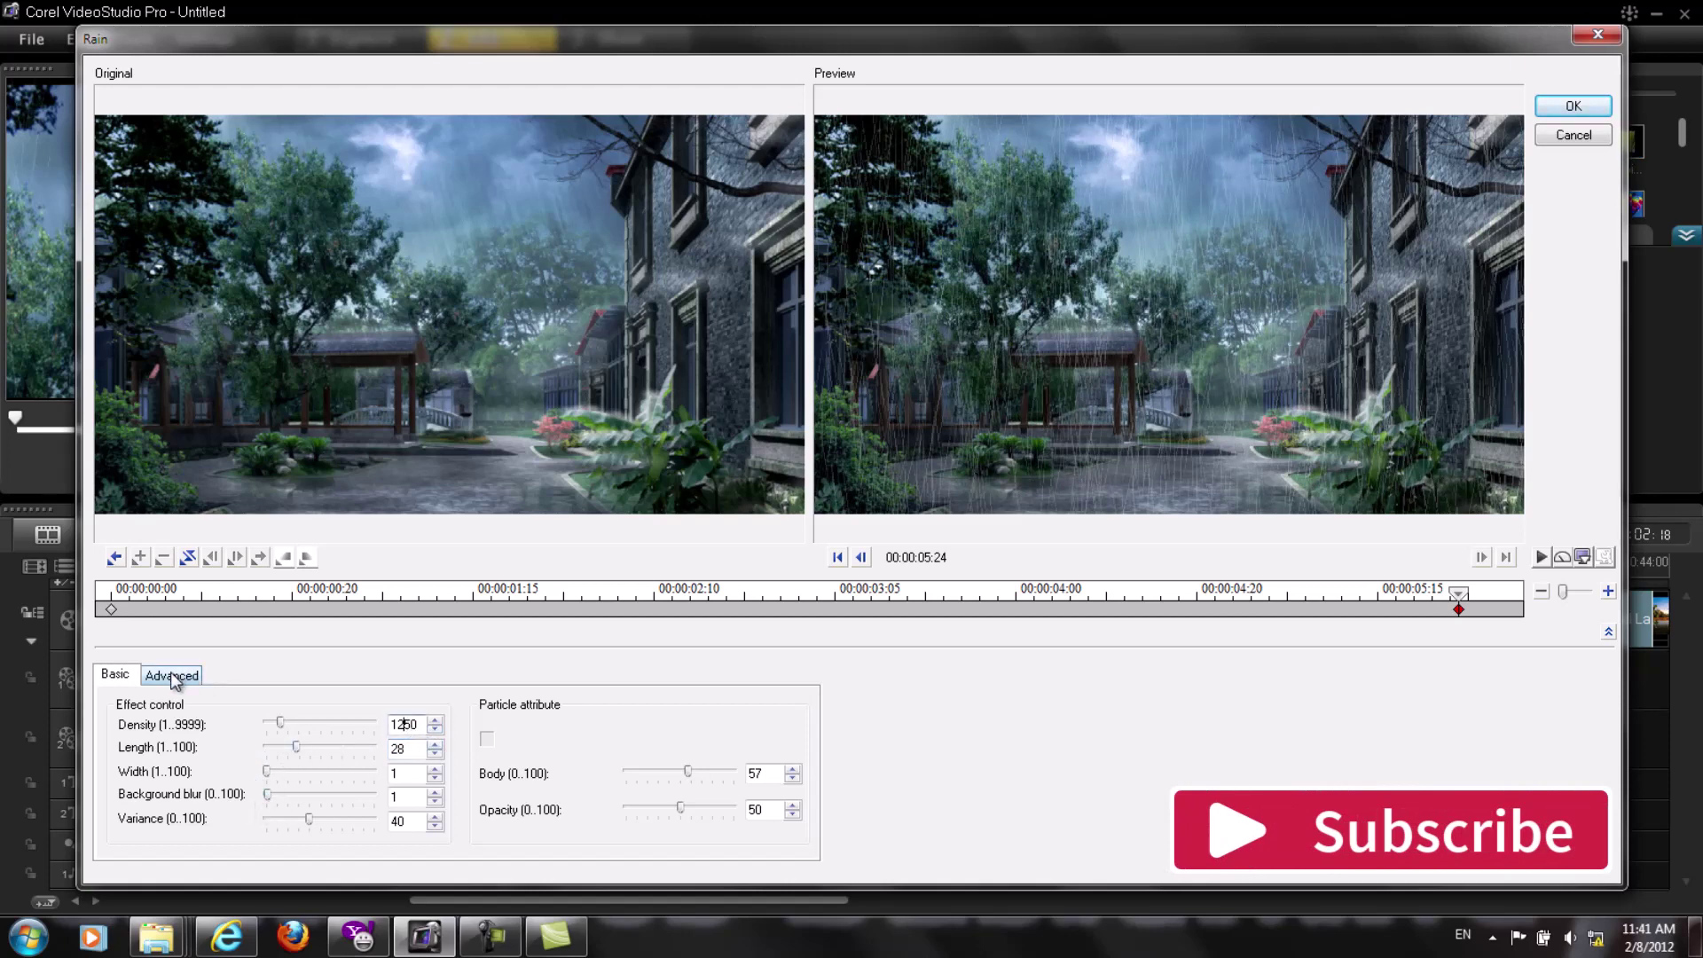
click(1541, 560)
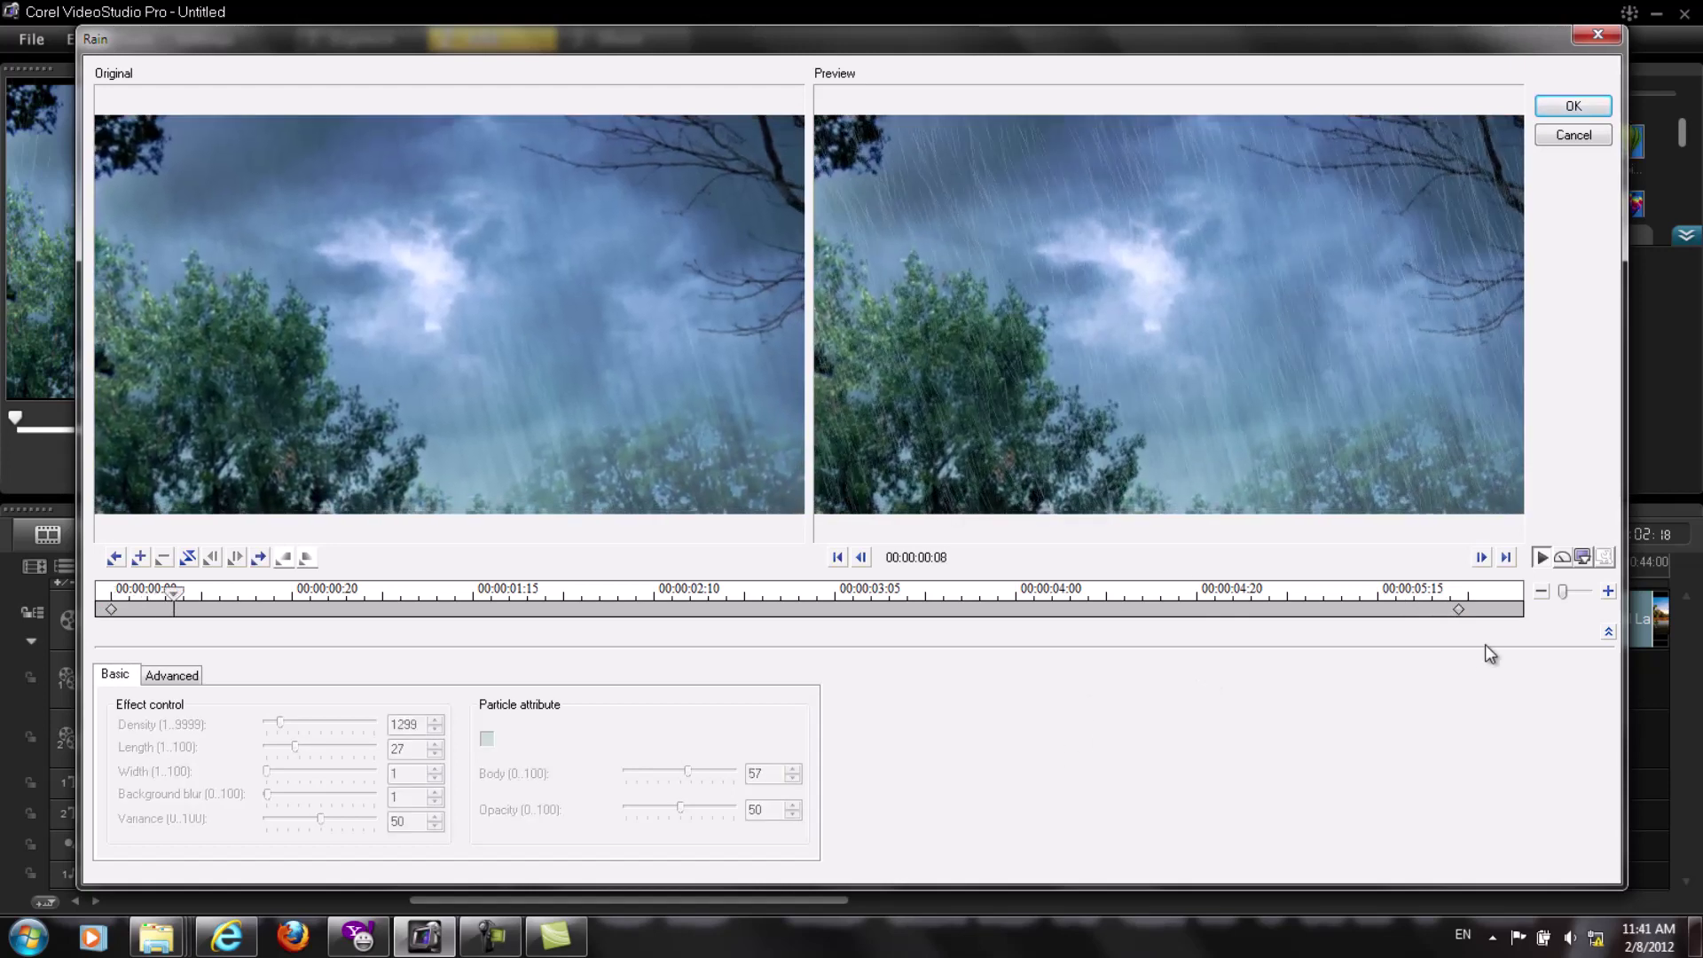
click(1544, 559)
Set the ending keyframe's wind direction to 68, matching the starting keyframe.
click(111, 610)
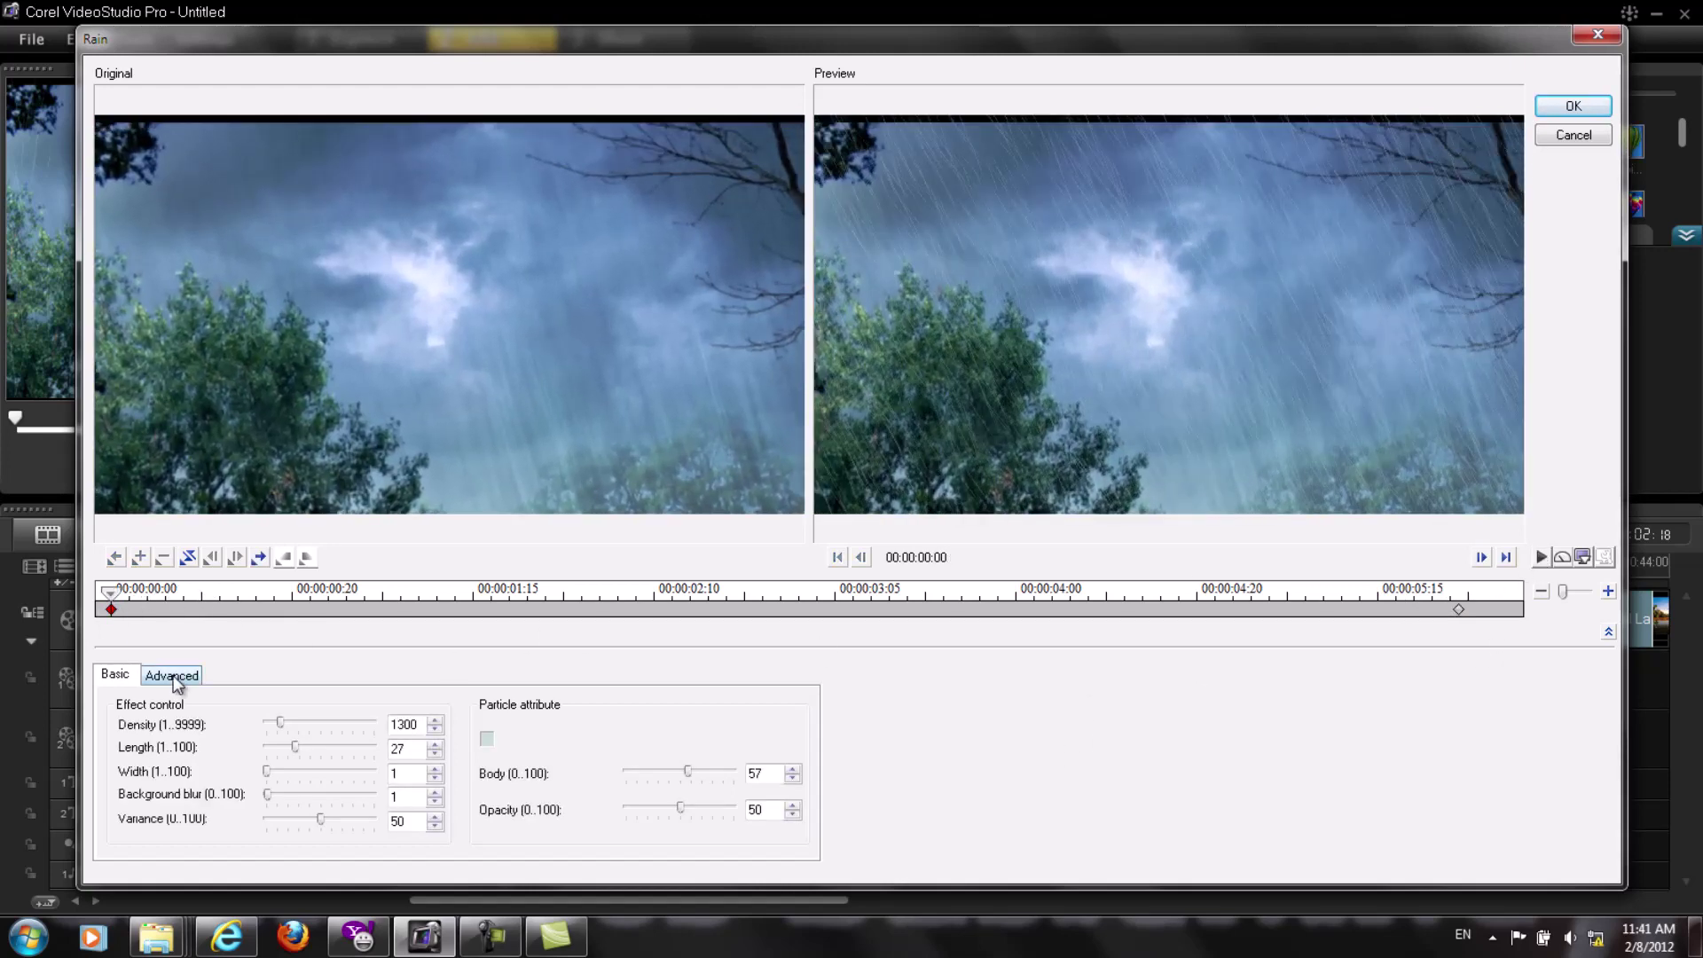
click(173, 679)
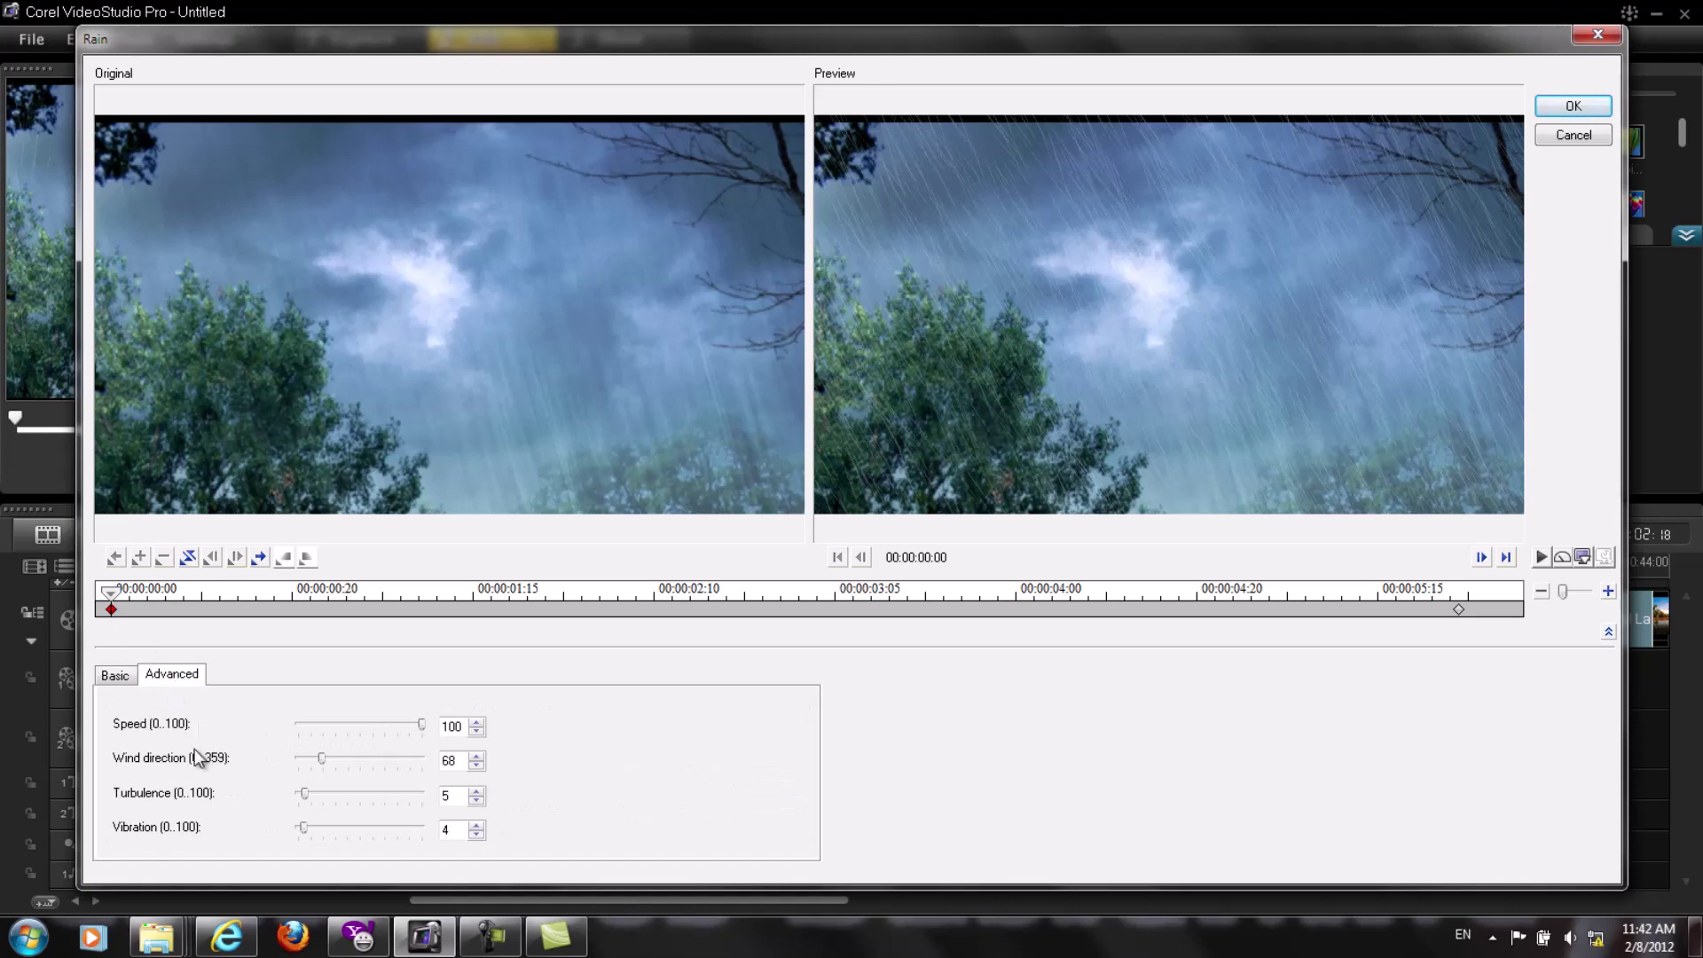
click(1459, 610)
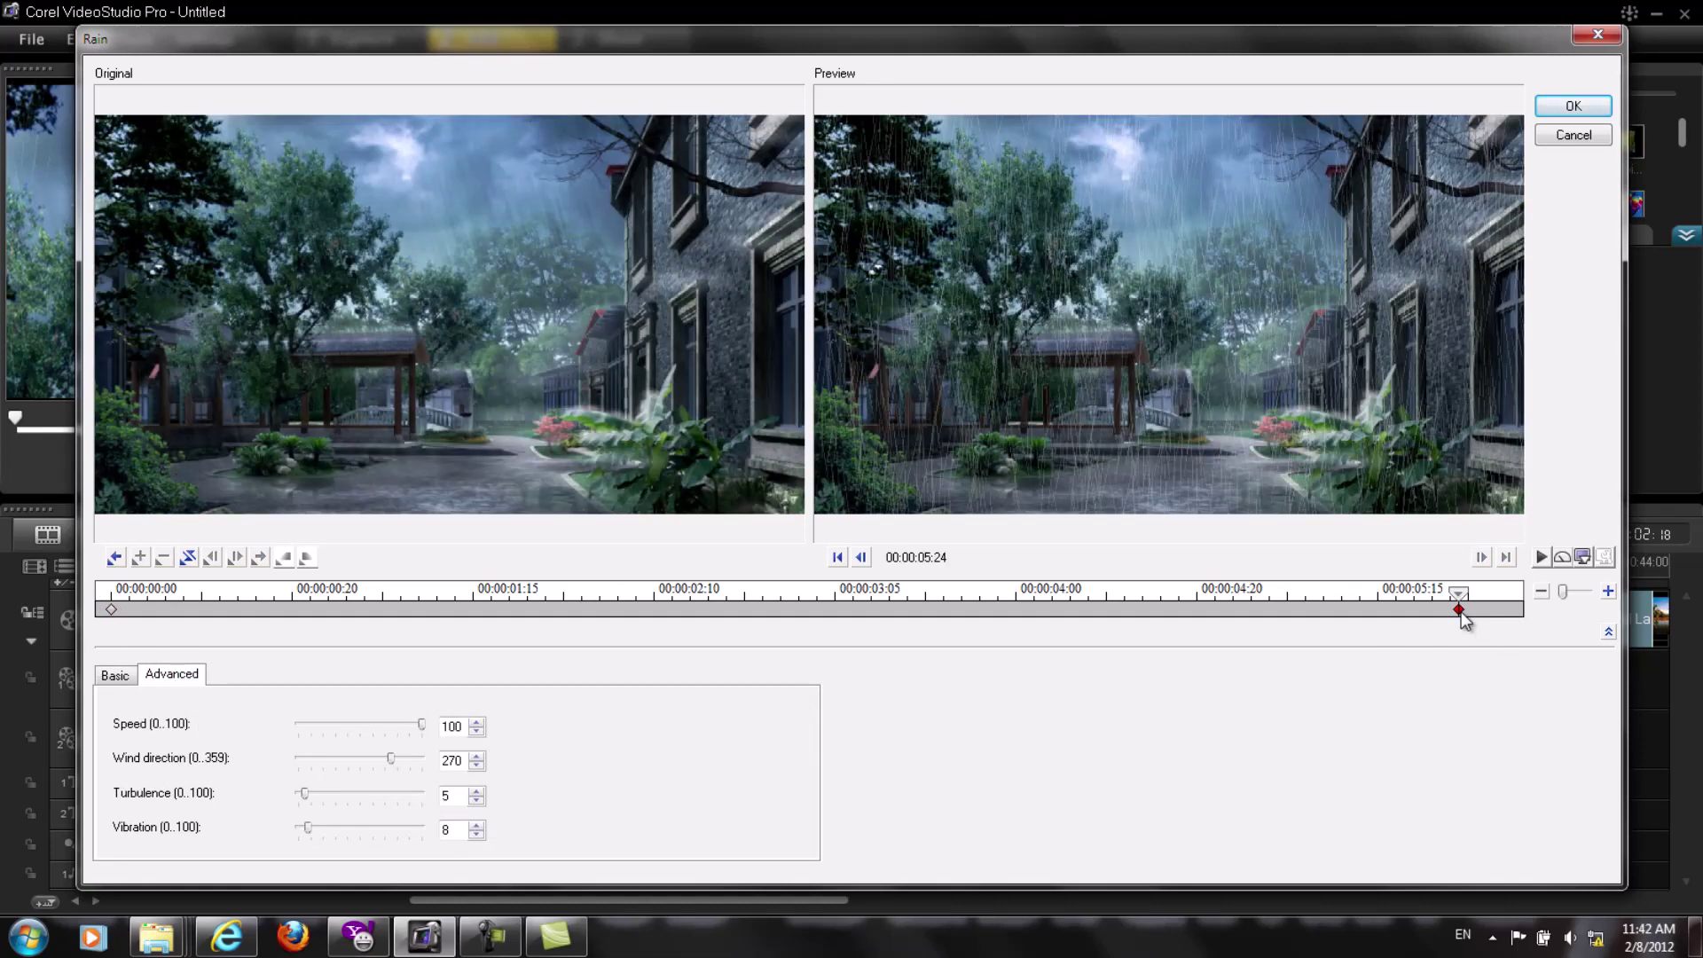
double_click(452, 760)
text(68)
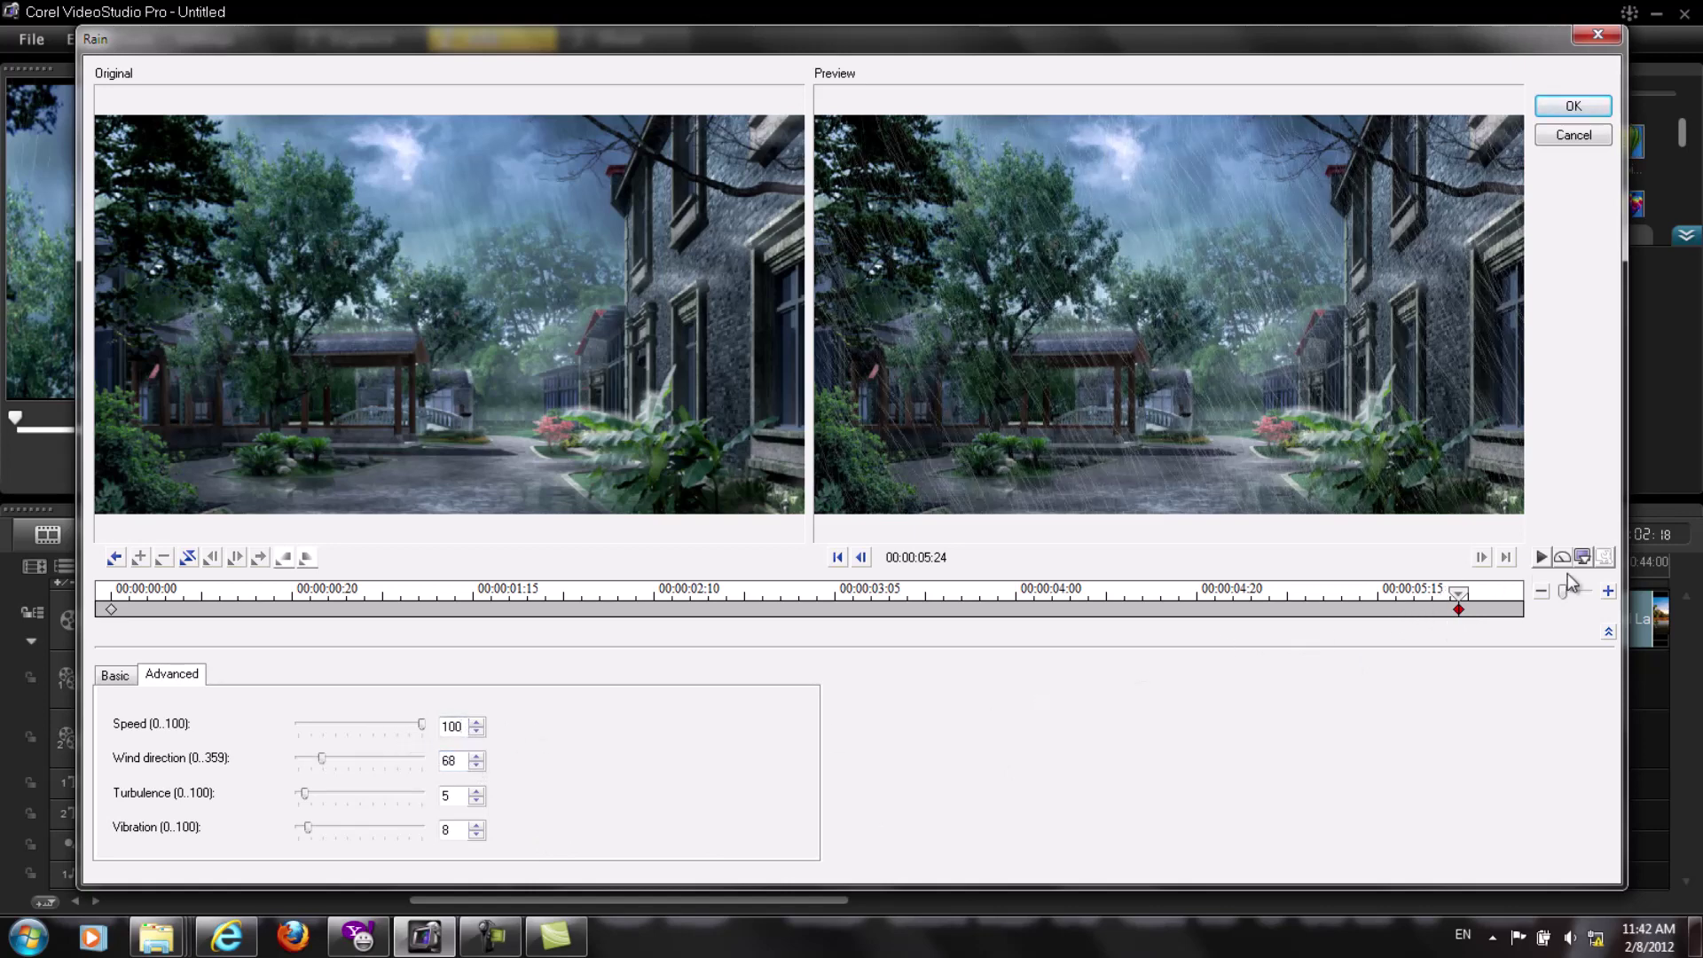
Preview the rain animation and apply the customized filter settings to the clip.
click(1542, 557)
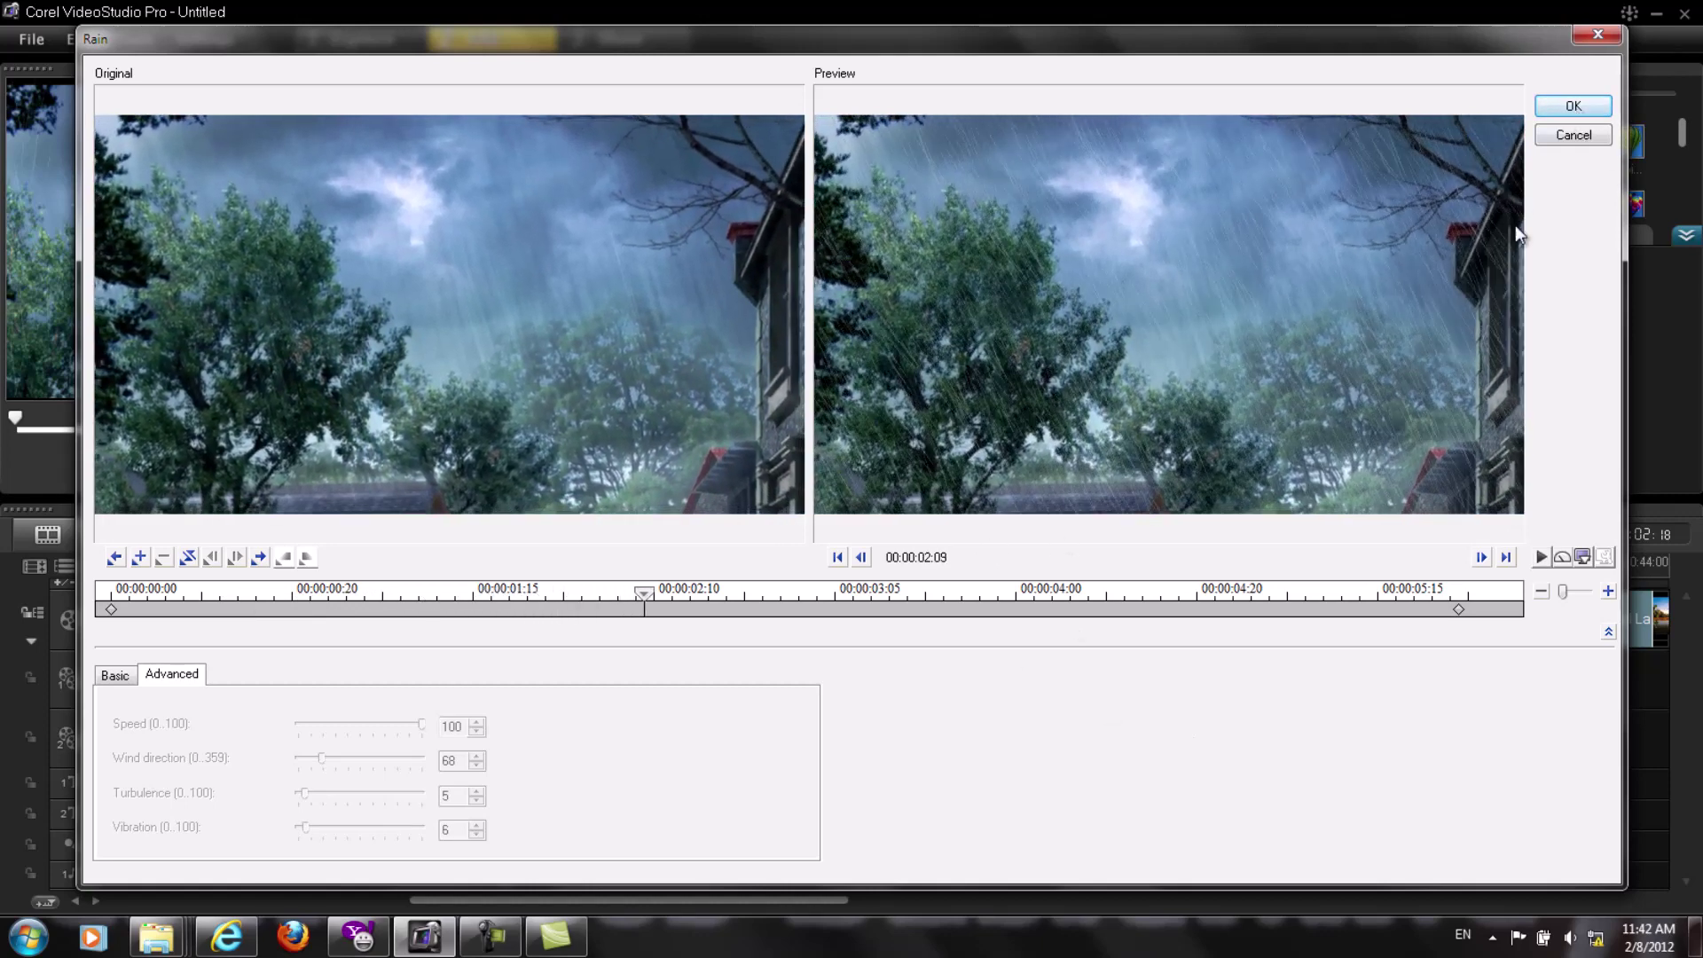
click(1572, 106)
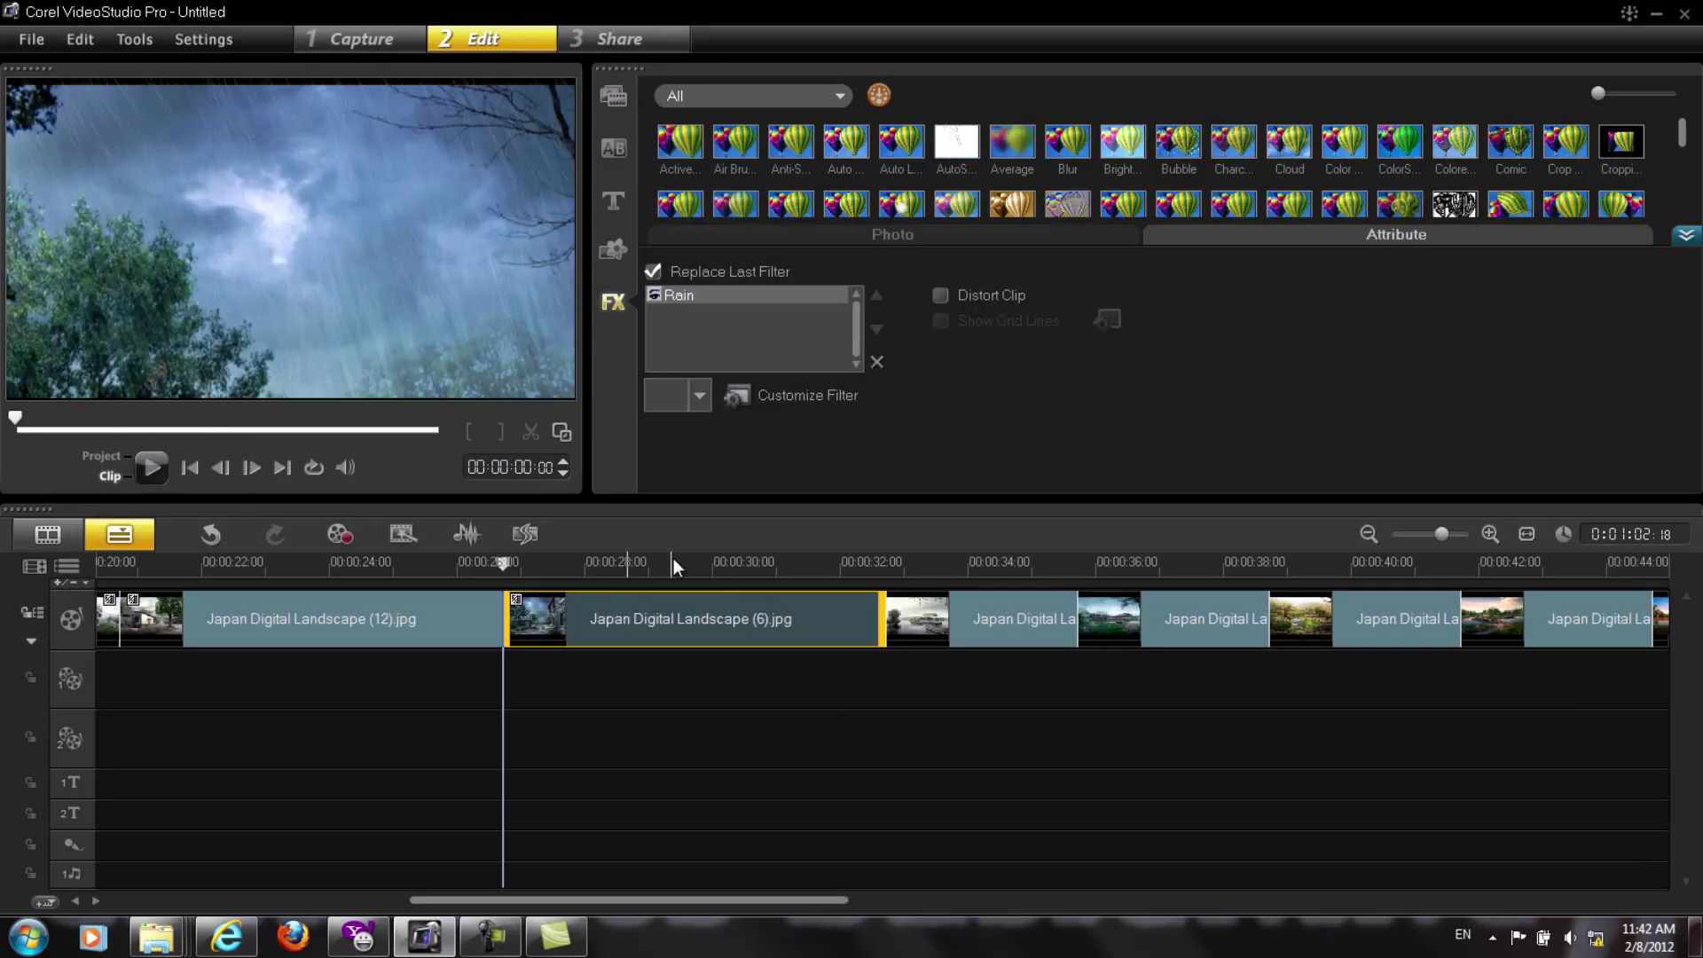
Extend the Japan Digital Landscape (15).jpg clip on the timeline to about 6 seconds.
click(900, 637)
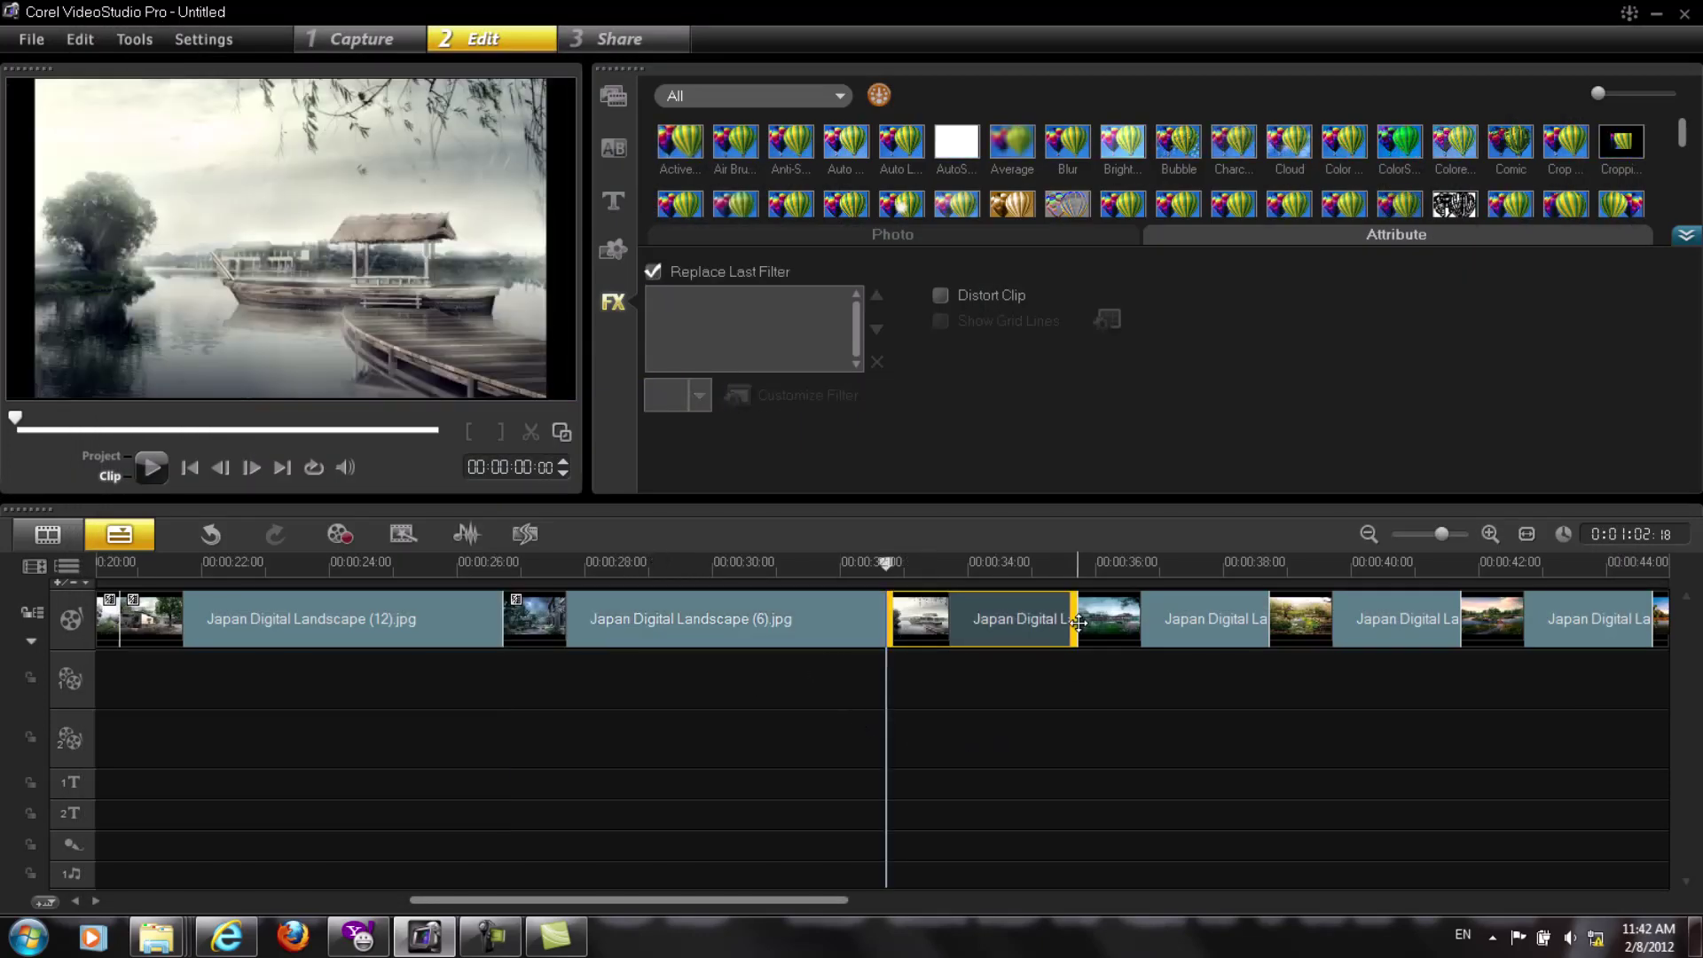
drag(1072, 624, 1266, 621)
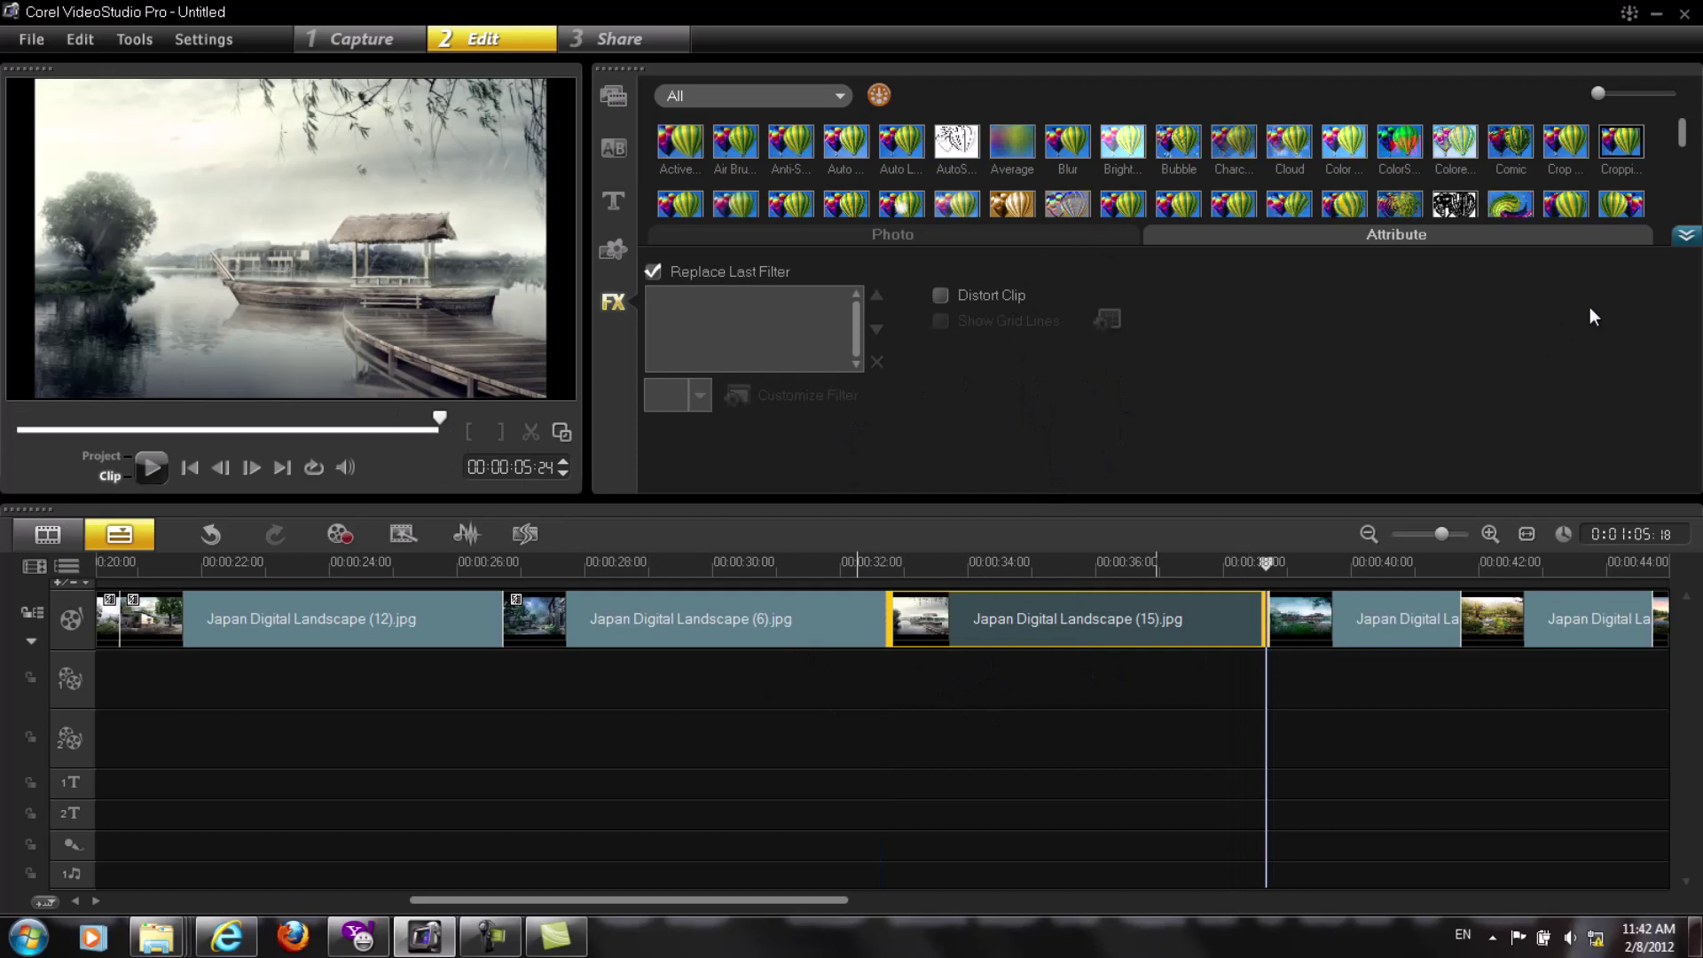
Apply the Rain filter to the Japan Digital Landscape (15).jpg clip and play the clip.
click(1685, 235)
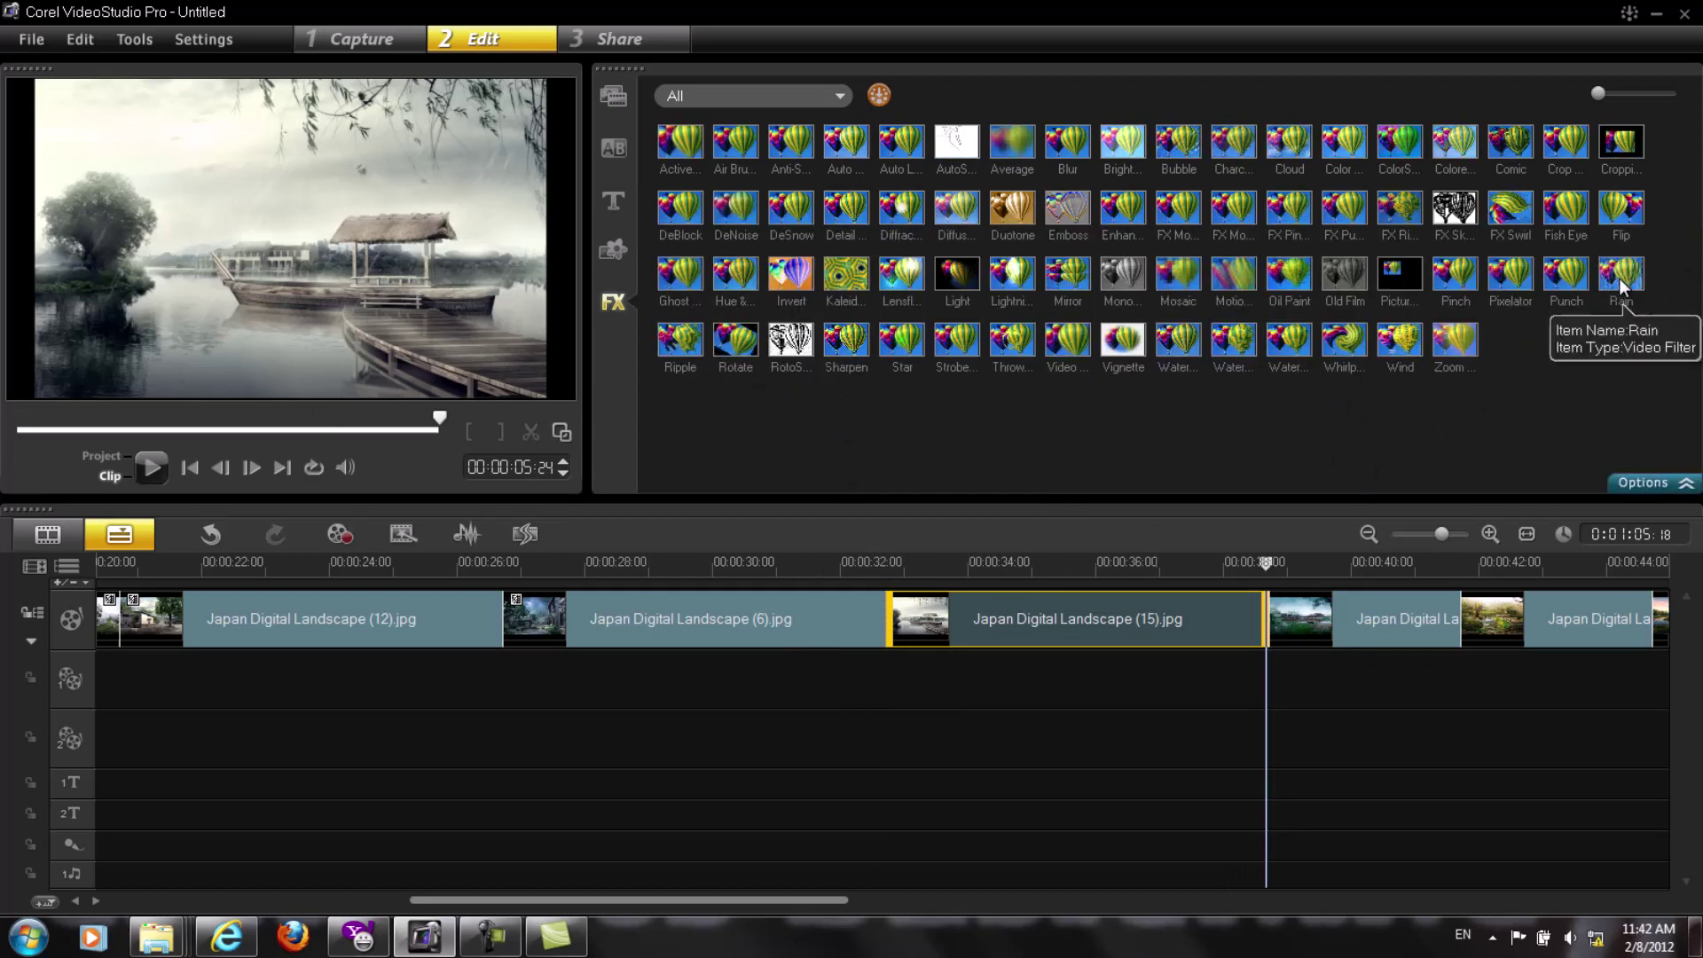
click(1611, 306)
drag(1609, 306, 1096, 637)
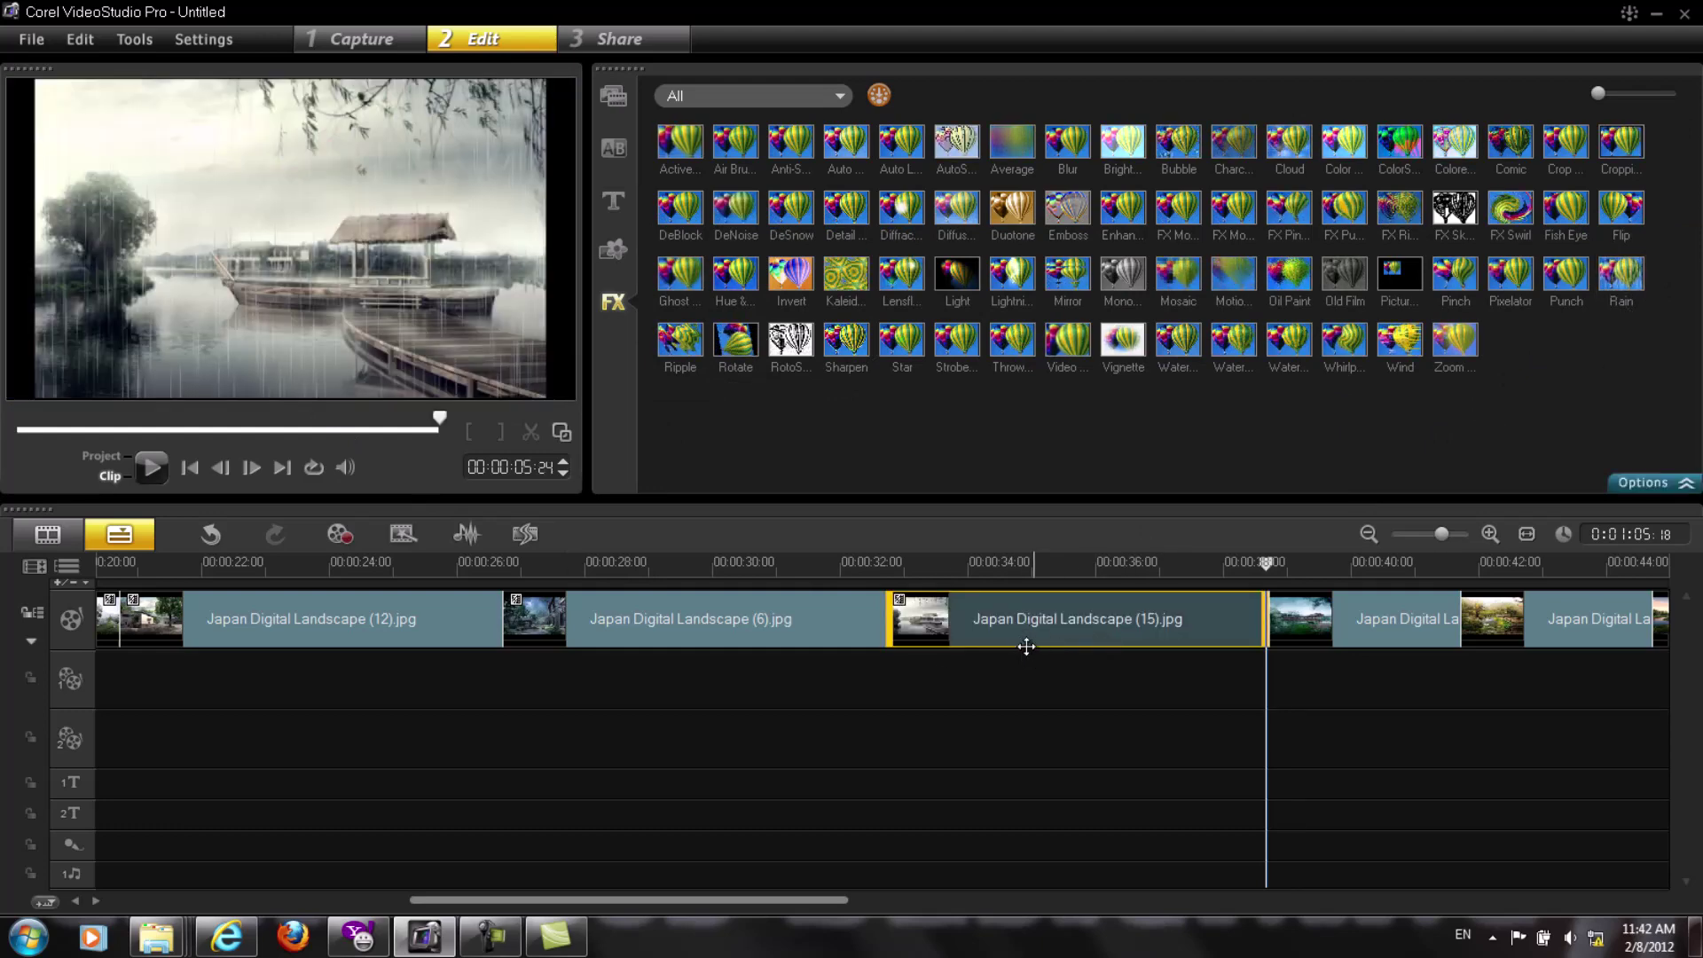
click(150, 468)
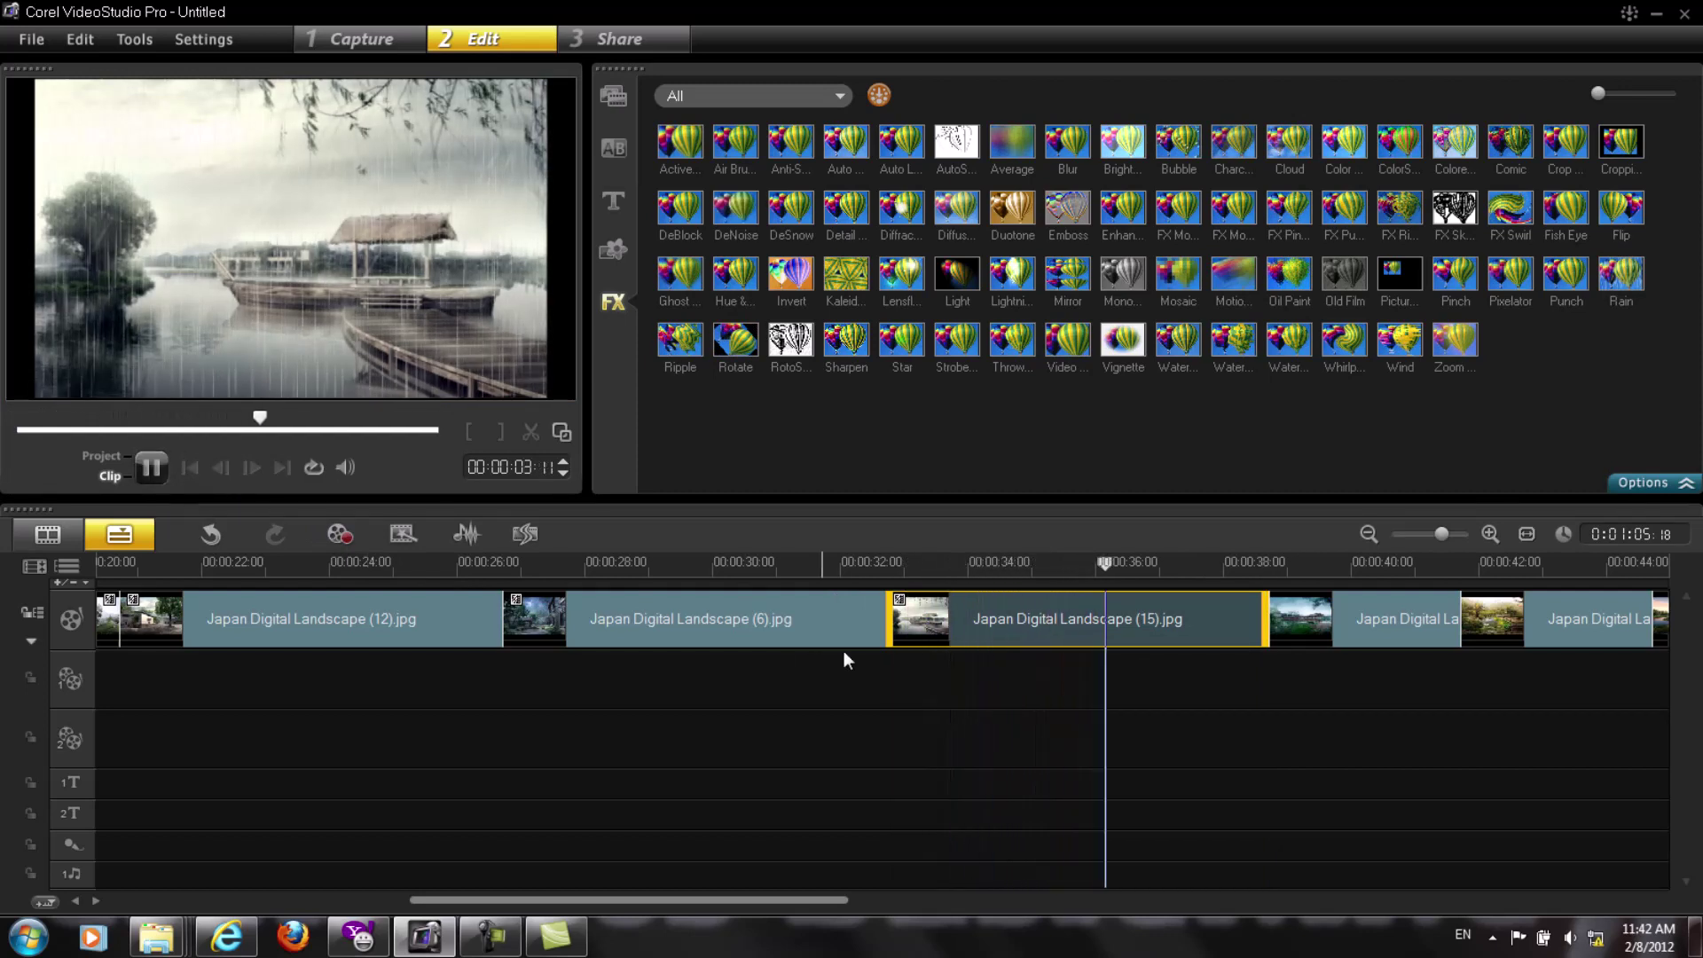
Customize the Rain filter's starting keyframe with a length of 12, width of 23 and variance of 18.
click(1668, 482)
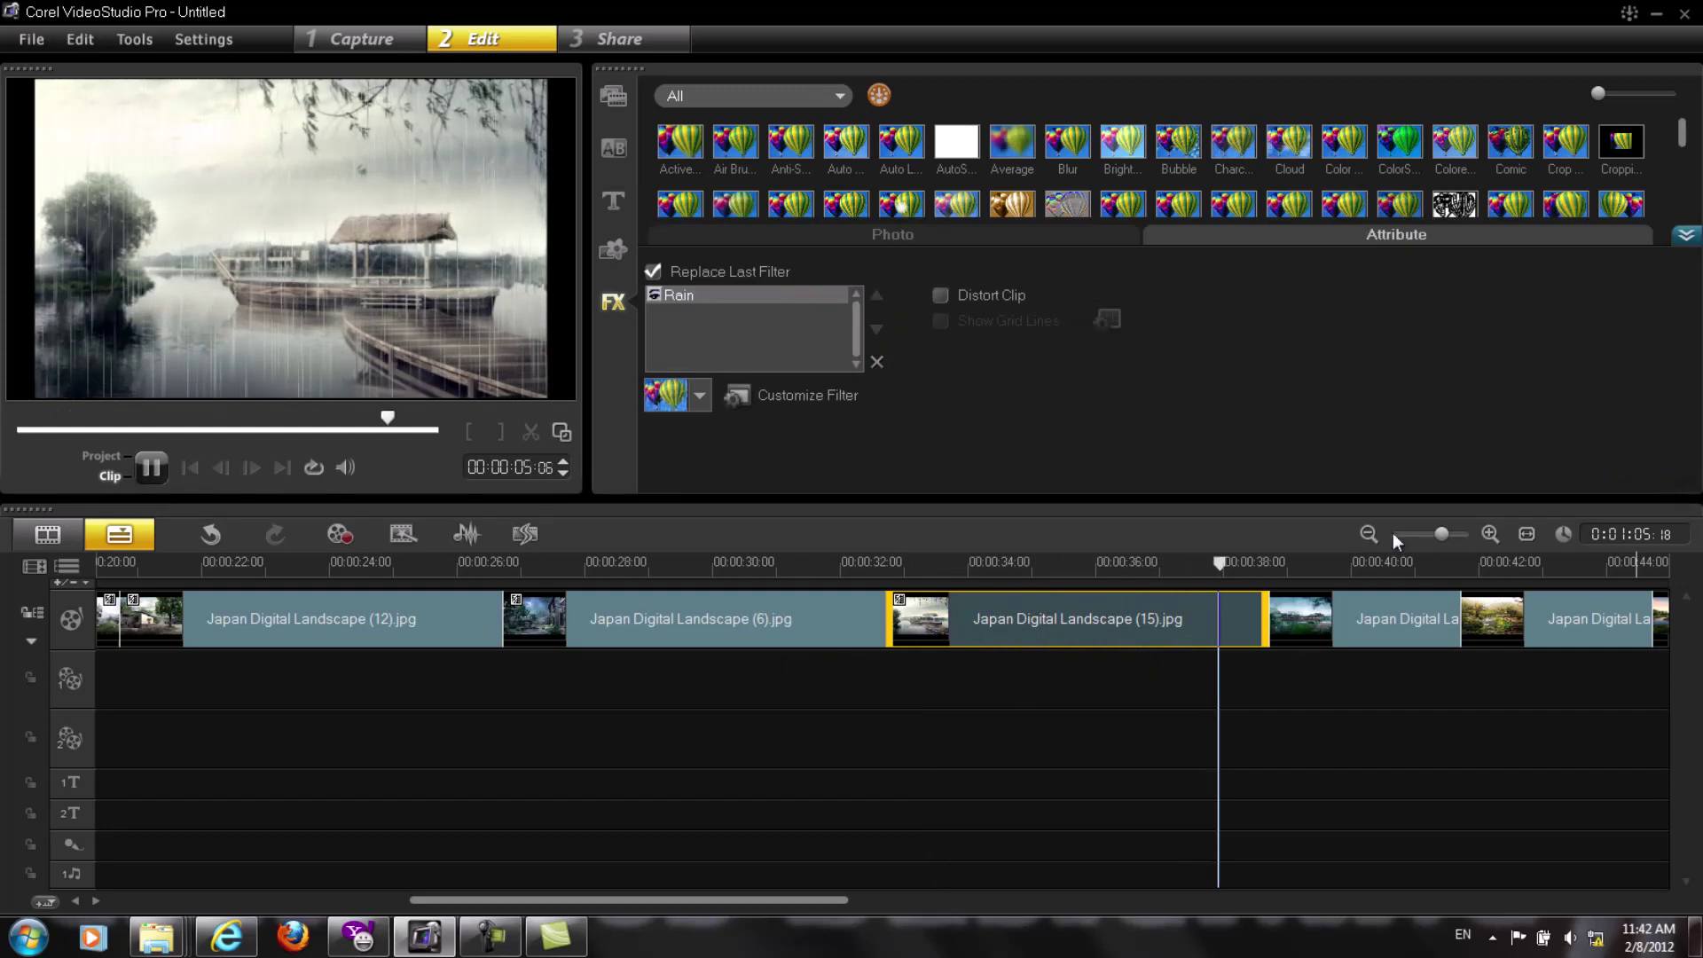
click(766, 398)
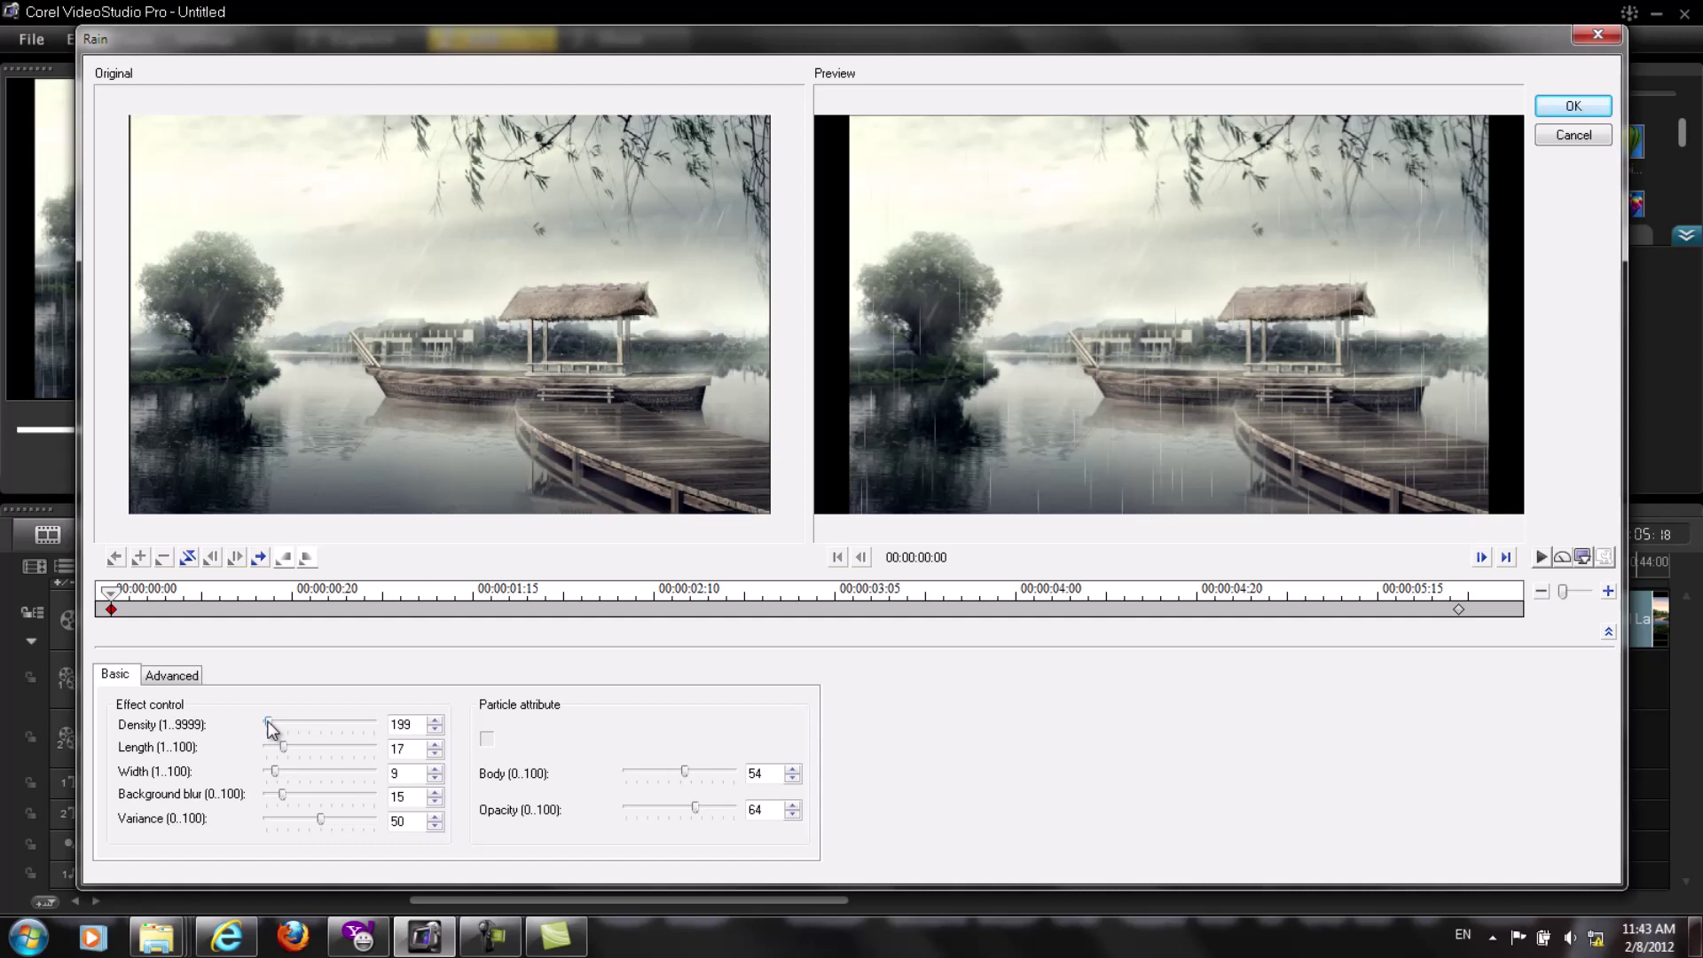
drag(282, 749, 266, 747)
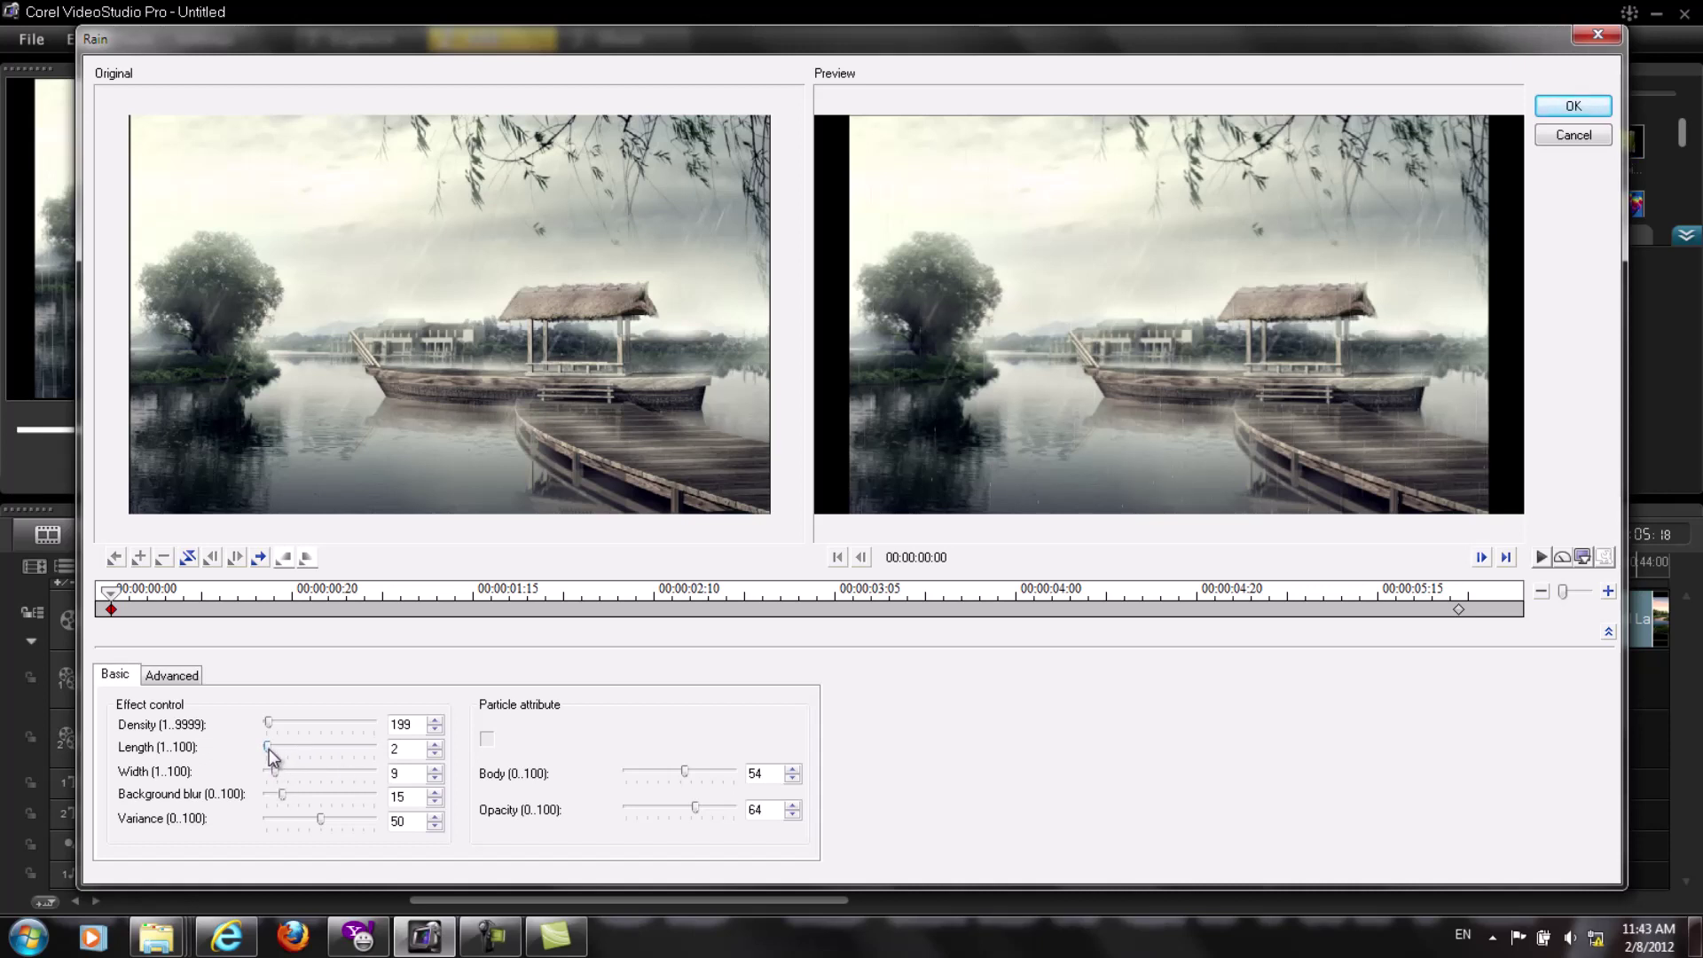
drag(269, 749, 275, 748)
drag(276, 773, 286, 779)
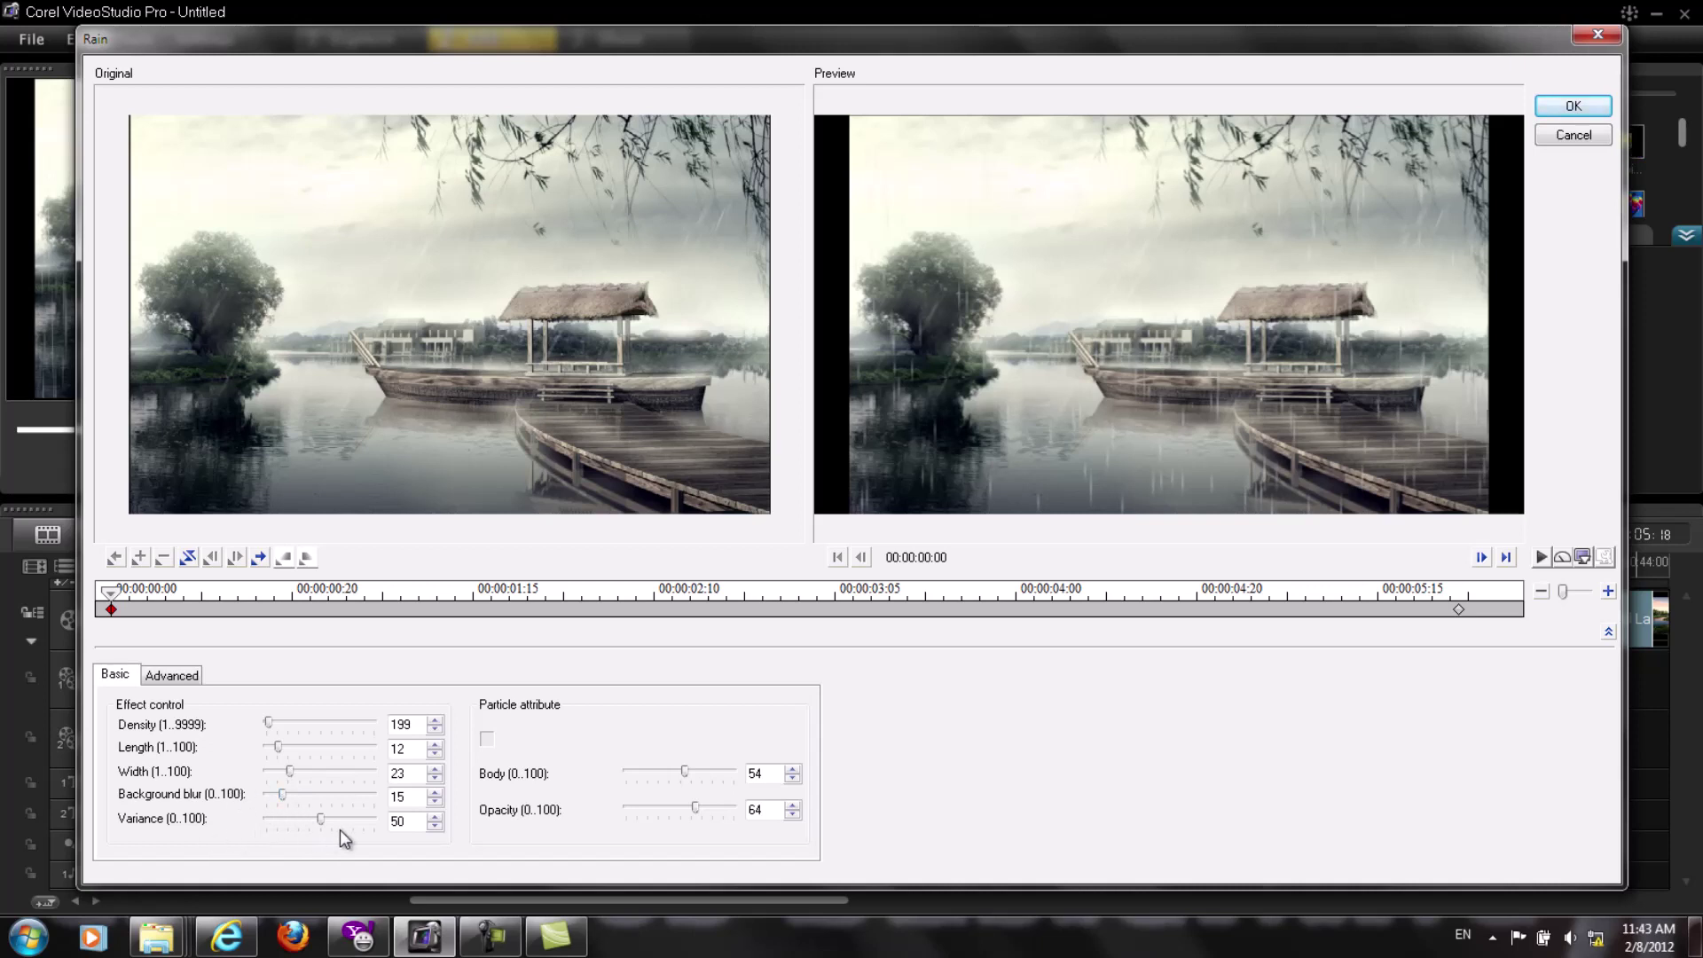
drag(318, 818, 283, 819)
Set the rain's wind direction to 294 at the starting keyframe and 290 at the ending keyframe.
click(181, 676)
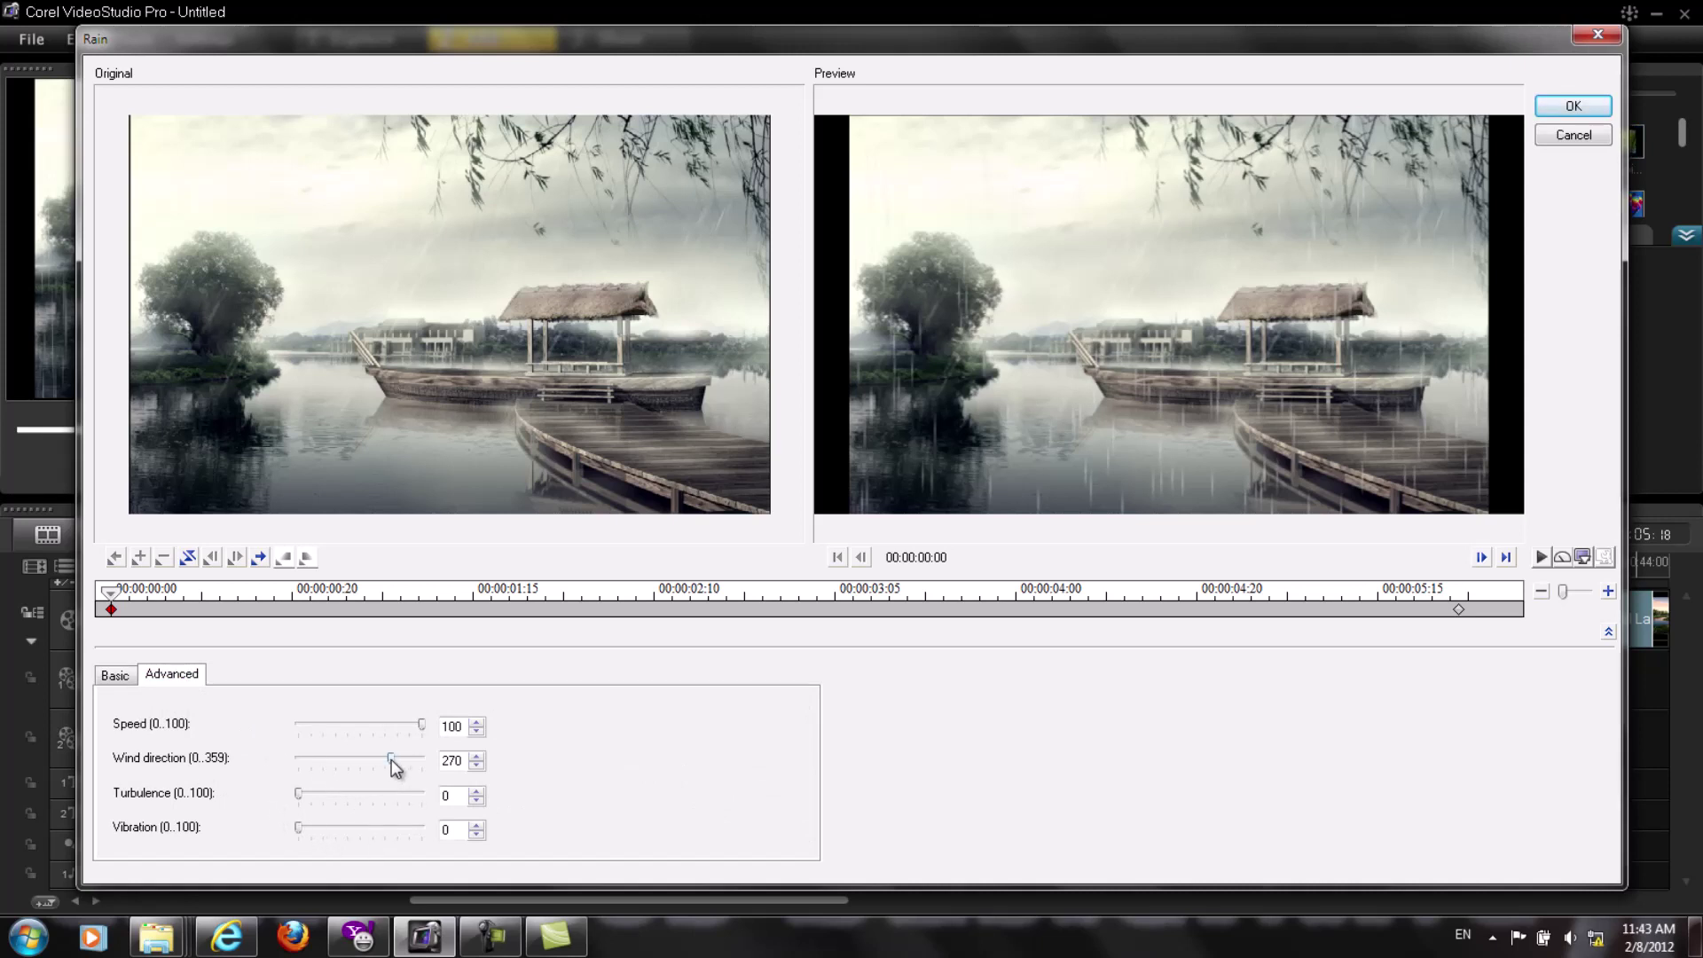
drag(391, 760, 400, 761)
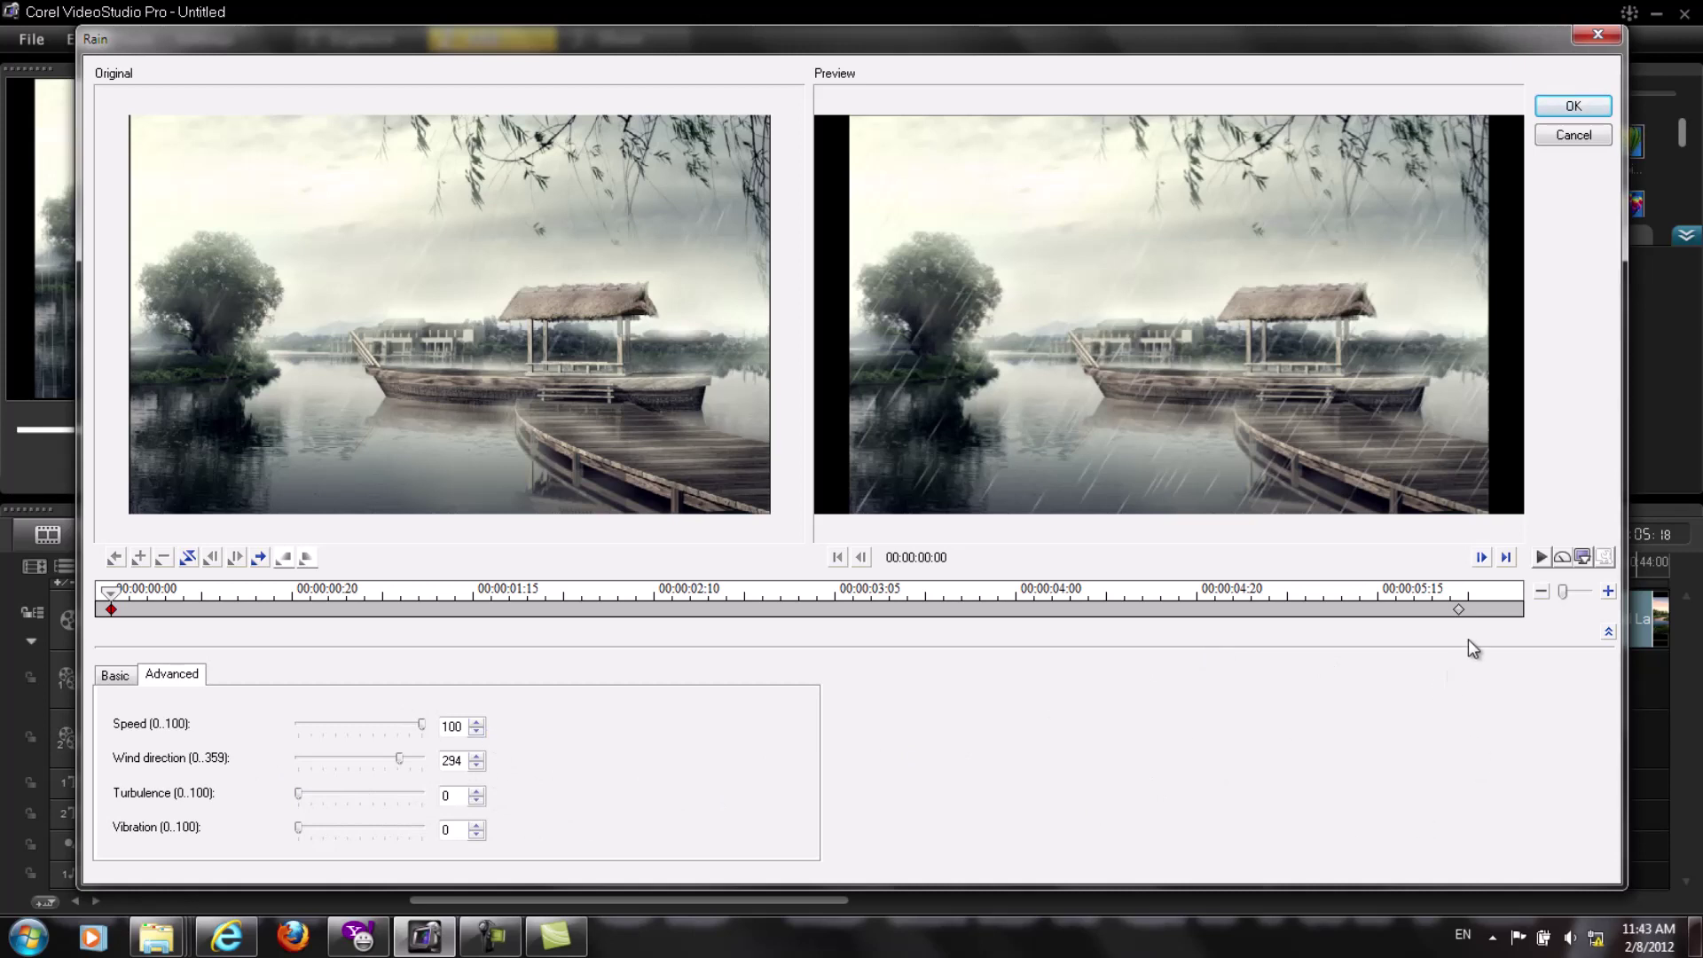
click(1459, 610)
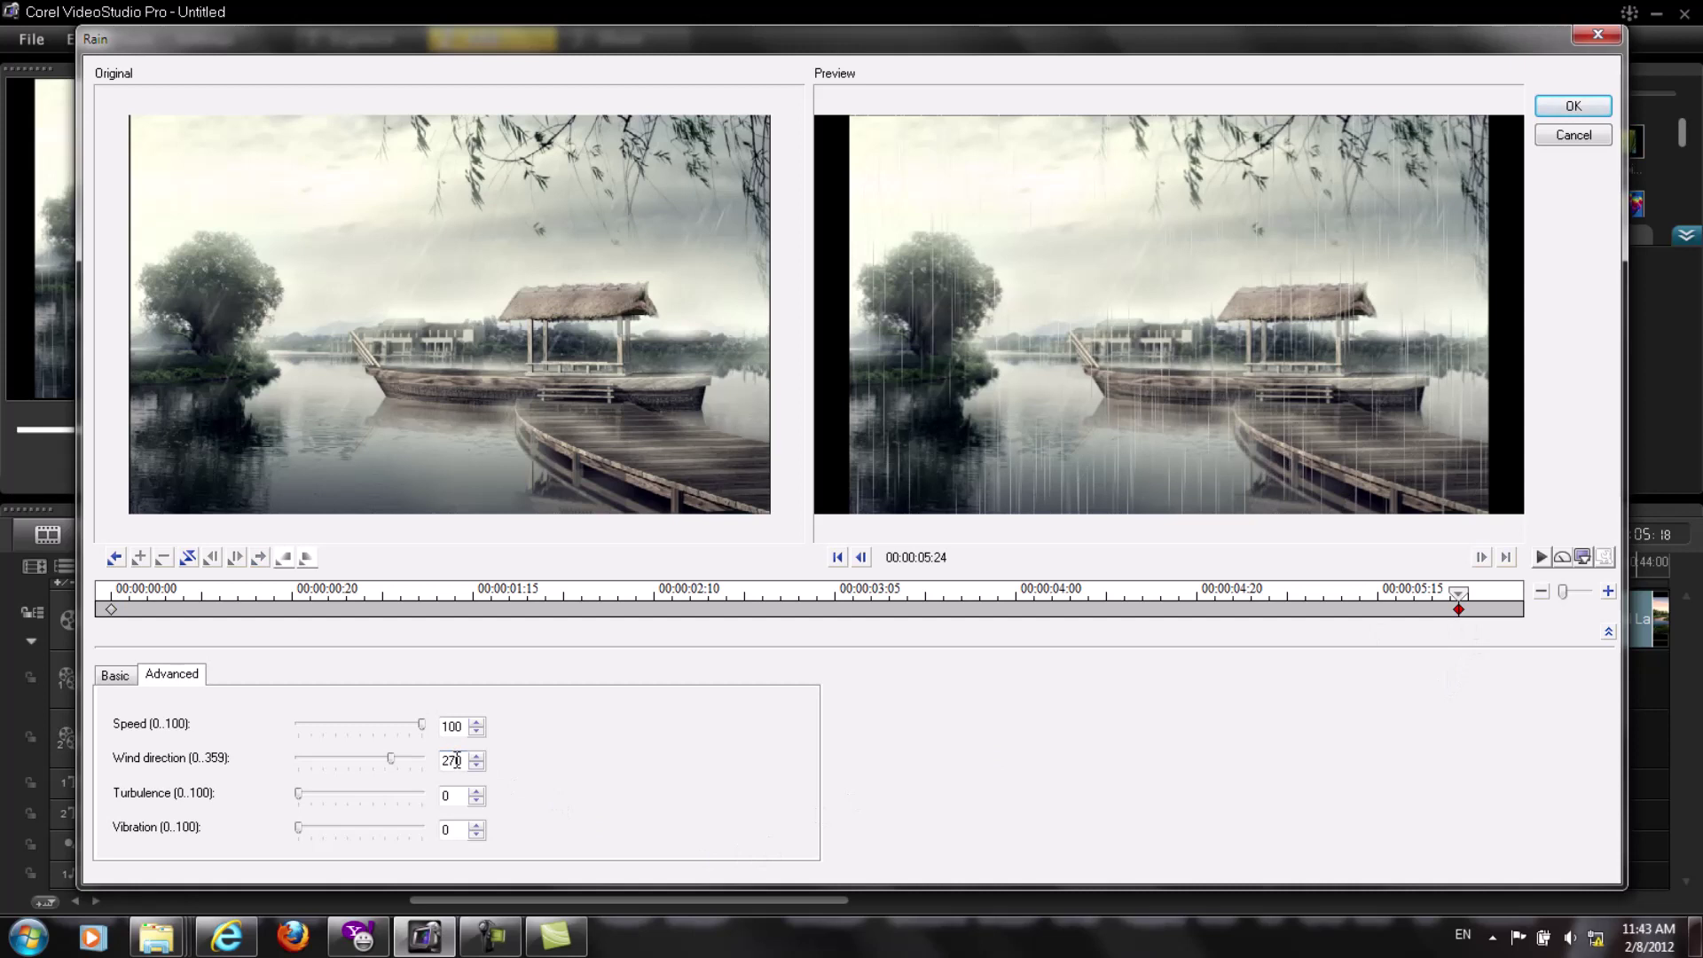
click(111, 609)
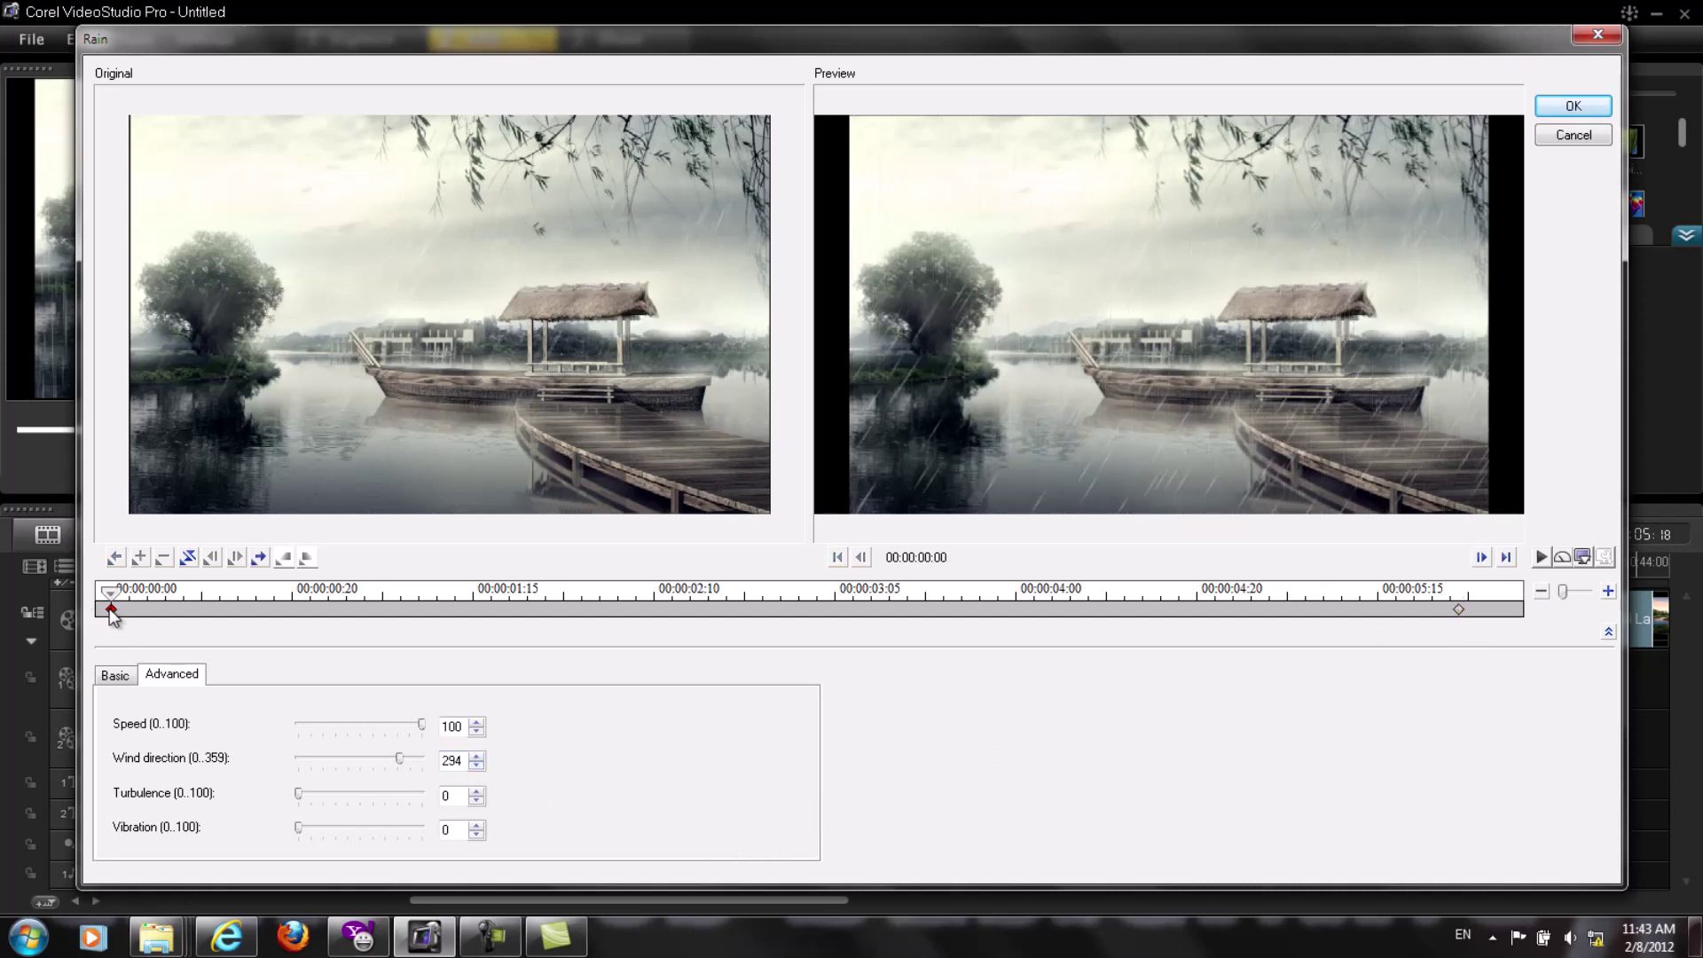
click(1458, 609)
double_click(465, 765)
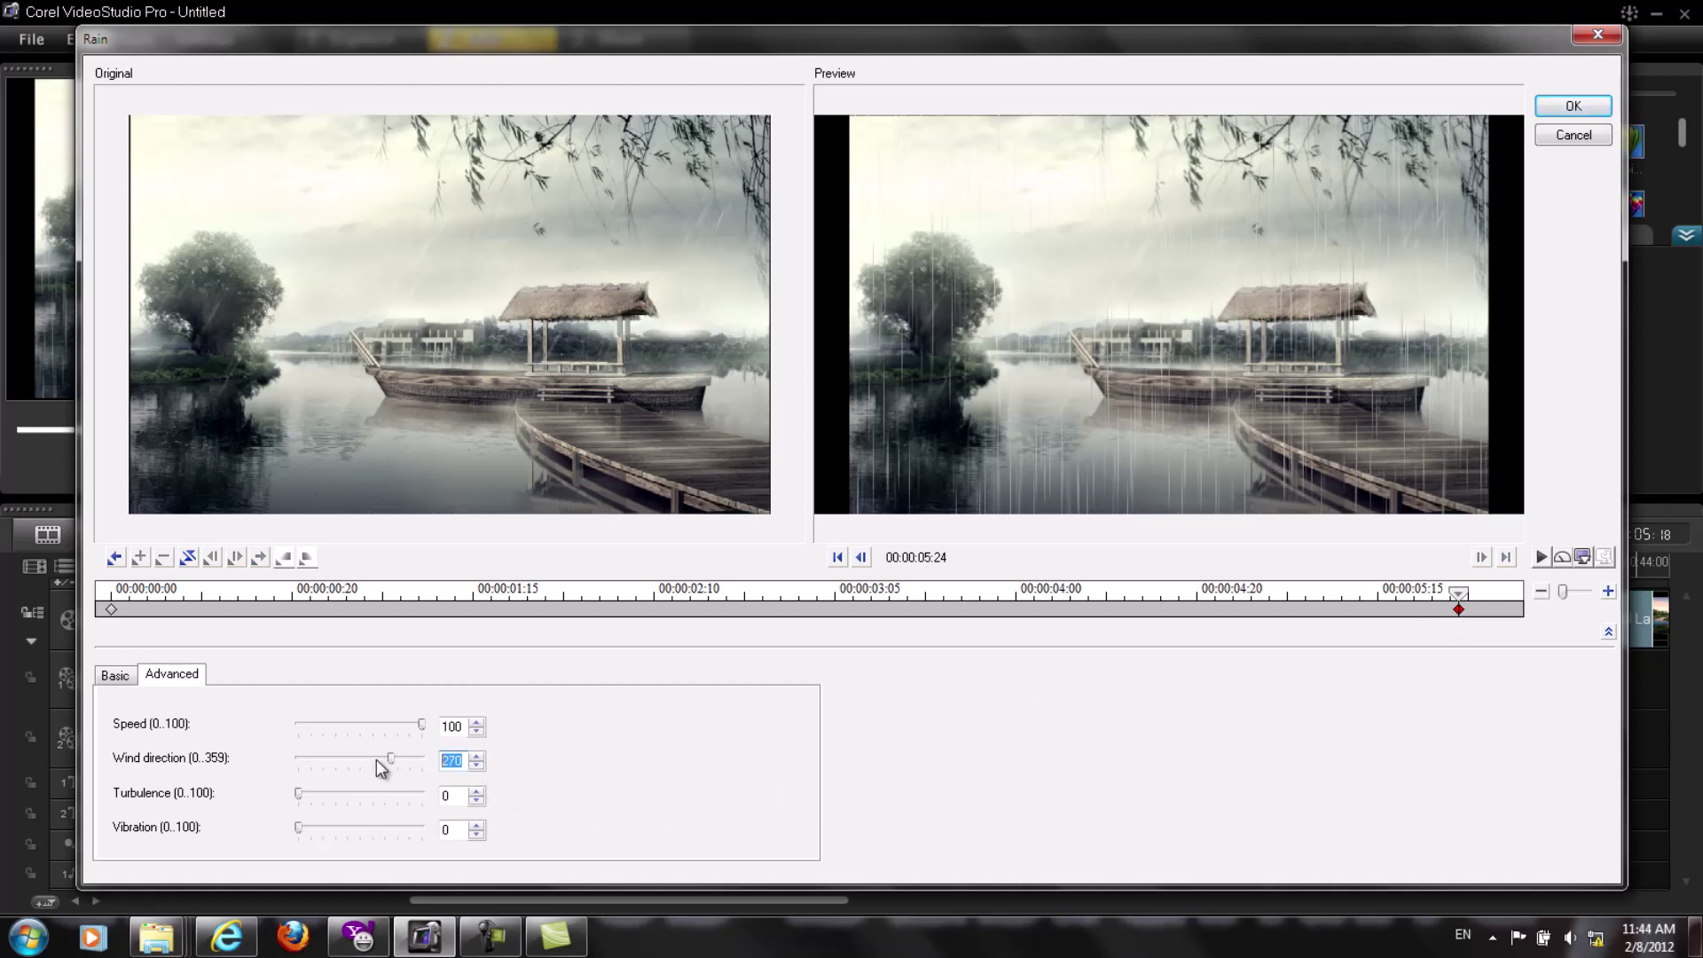
text(290)
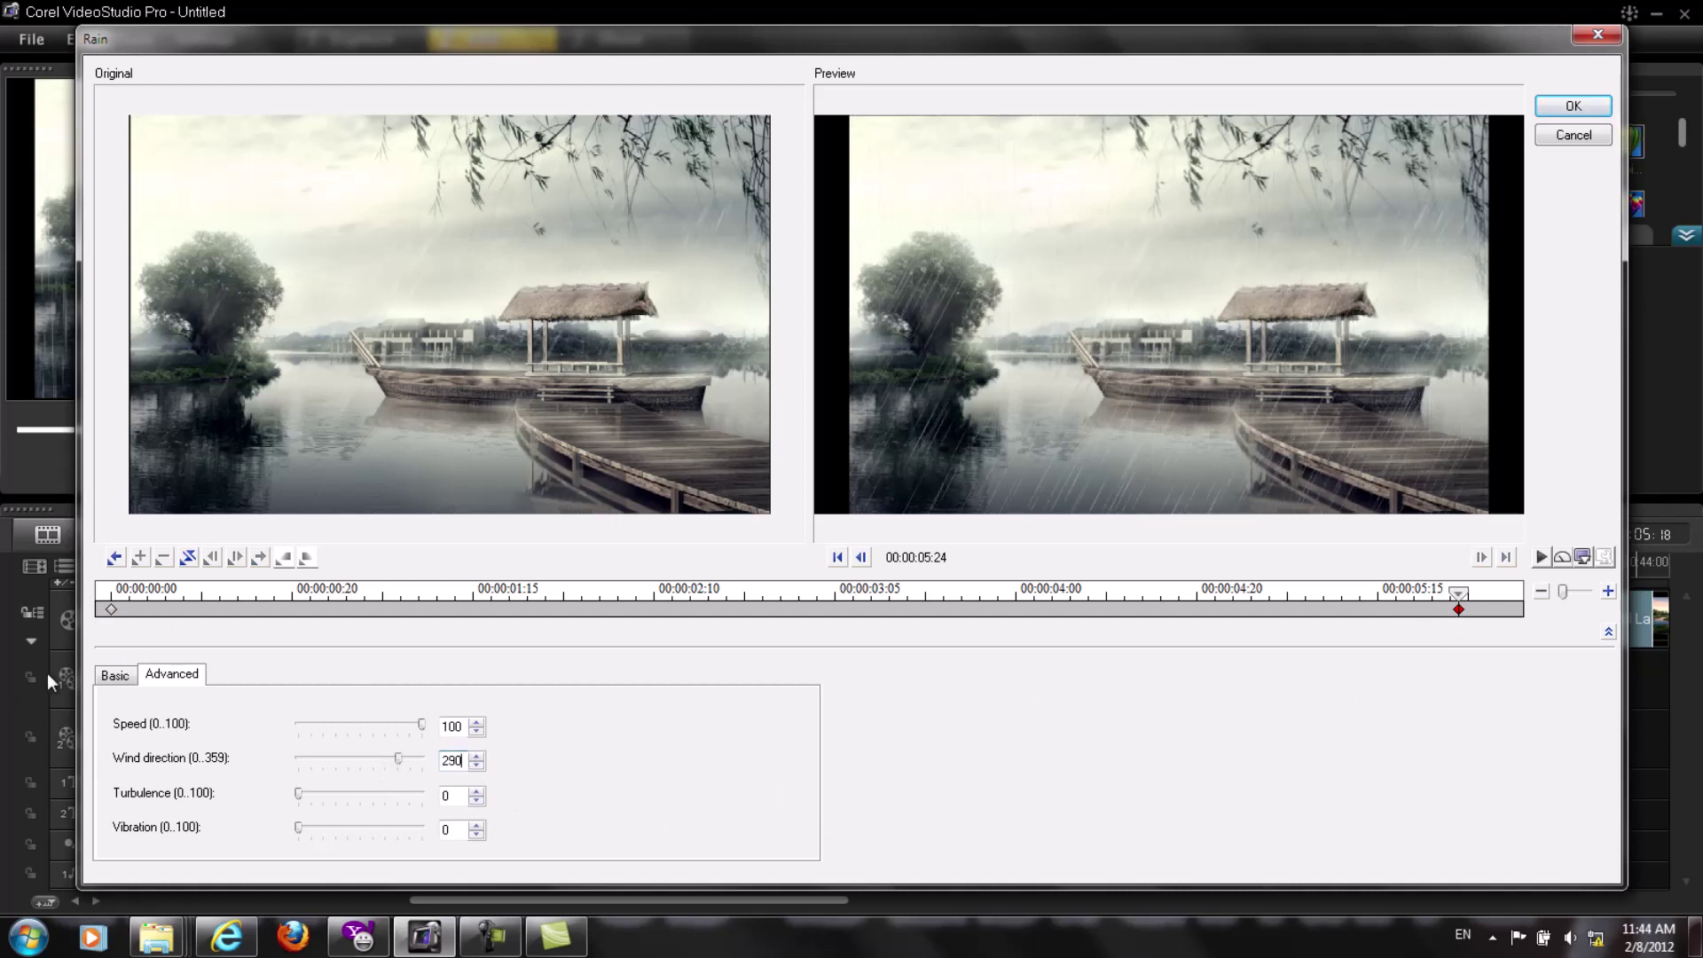
Check the starting keyframe's basic rain settings and set the ending keyframe's density to 195.
click(113, 608)
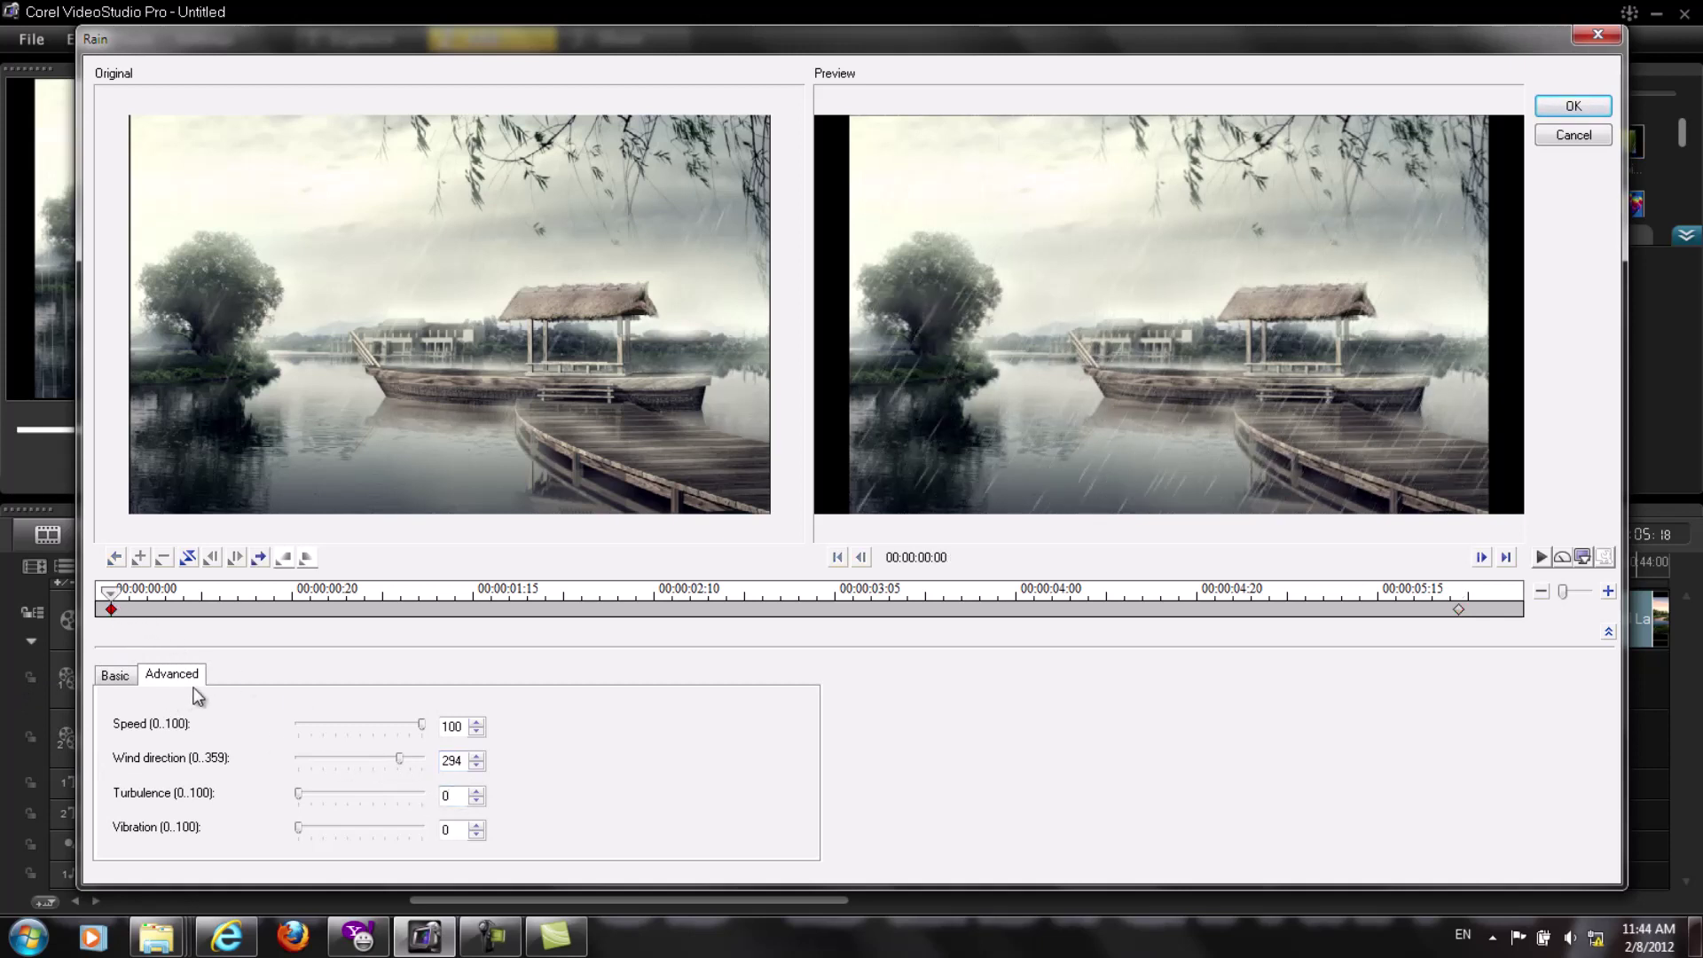
click(119, 678)
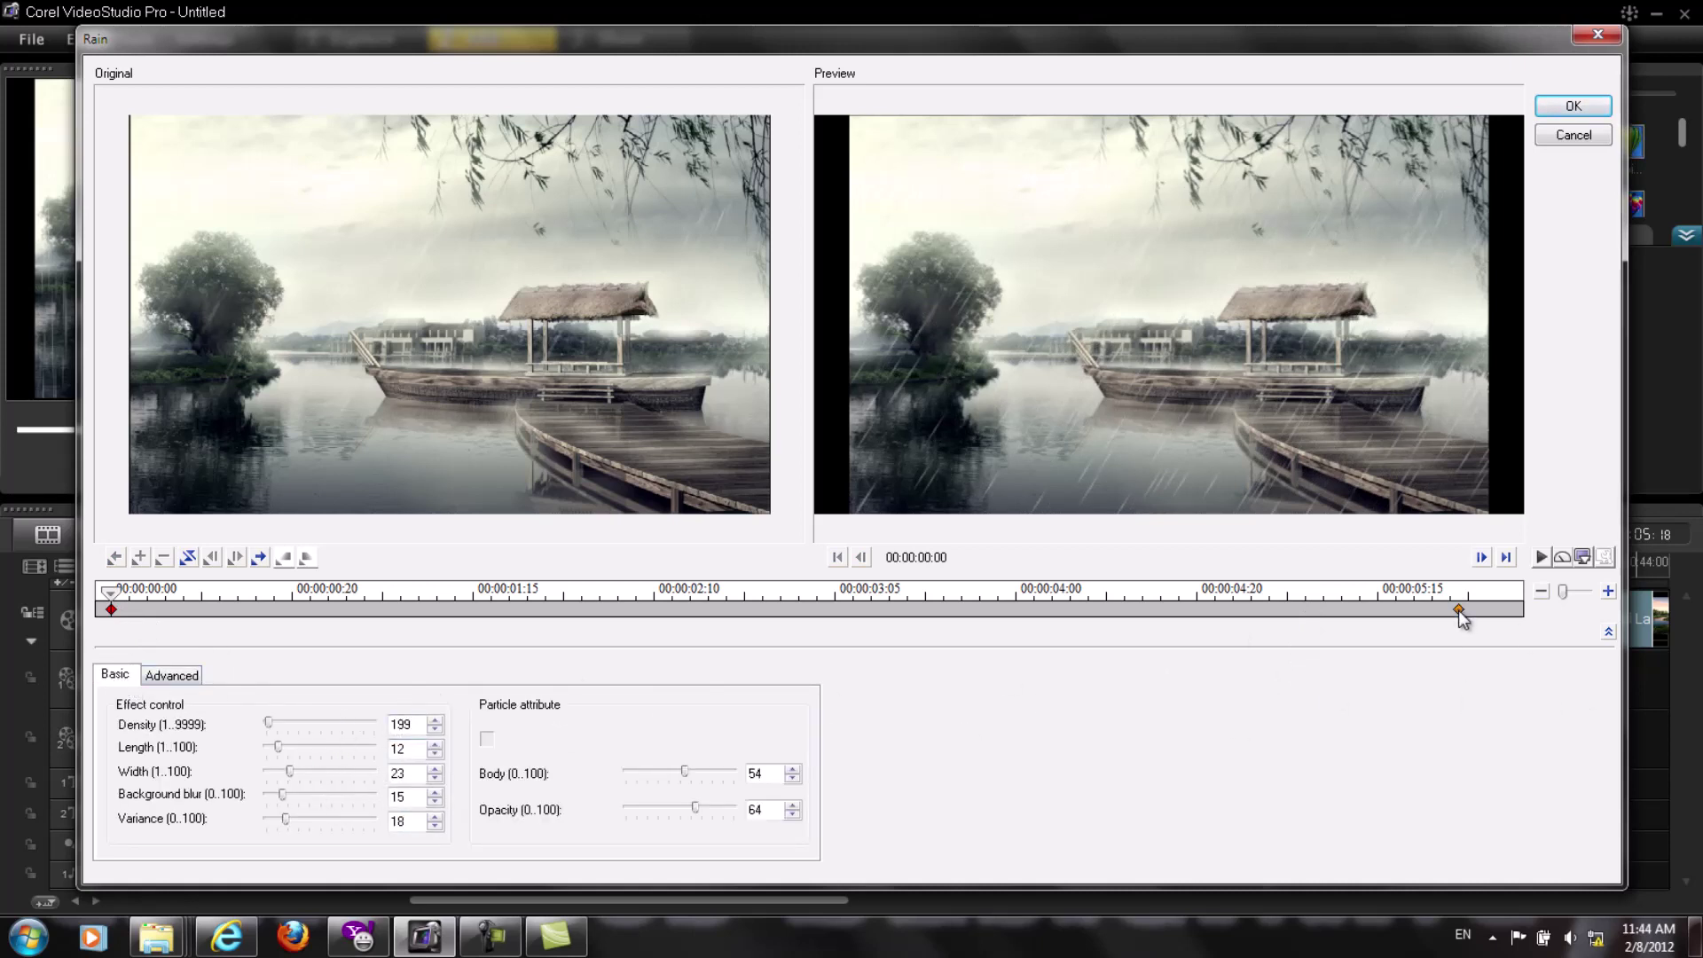
click(1458, 610)
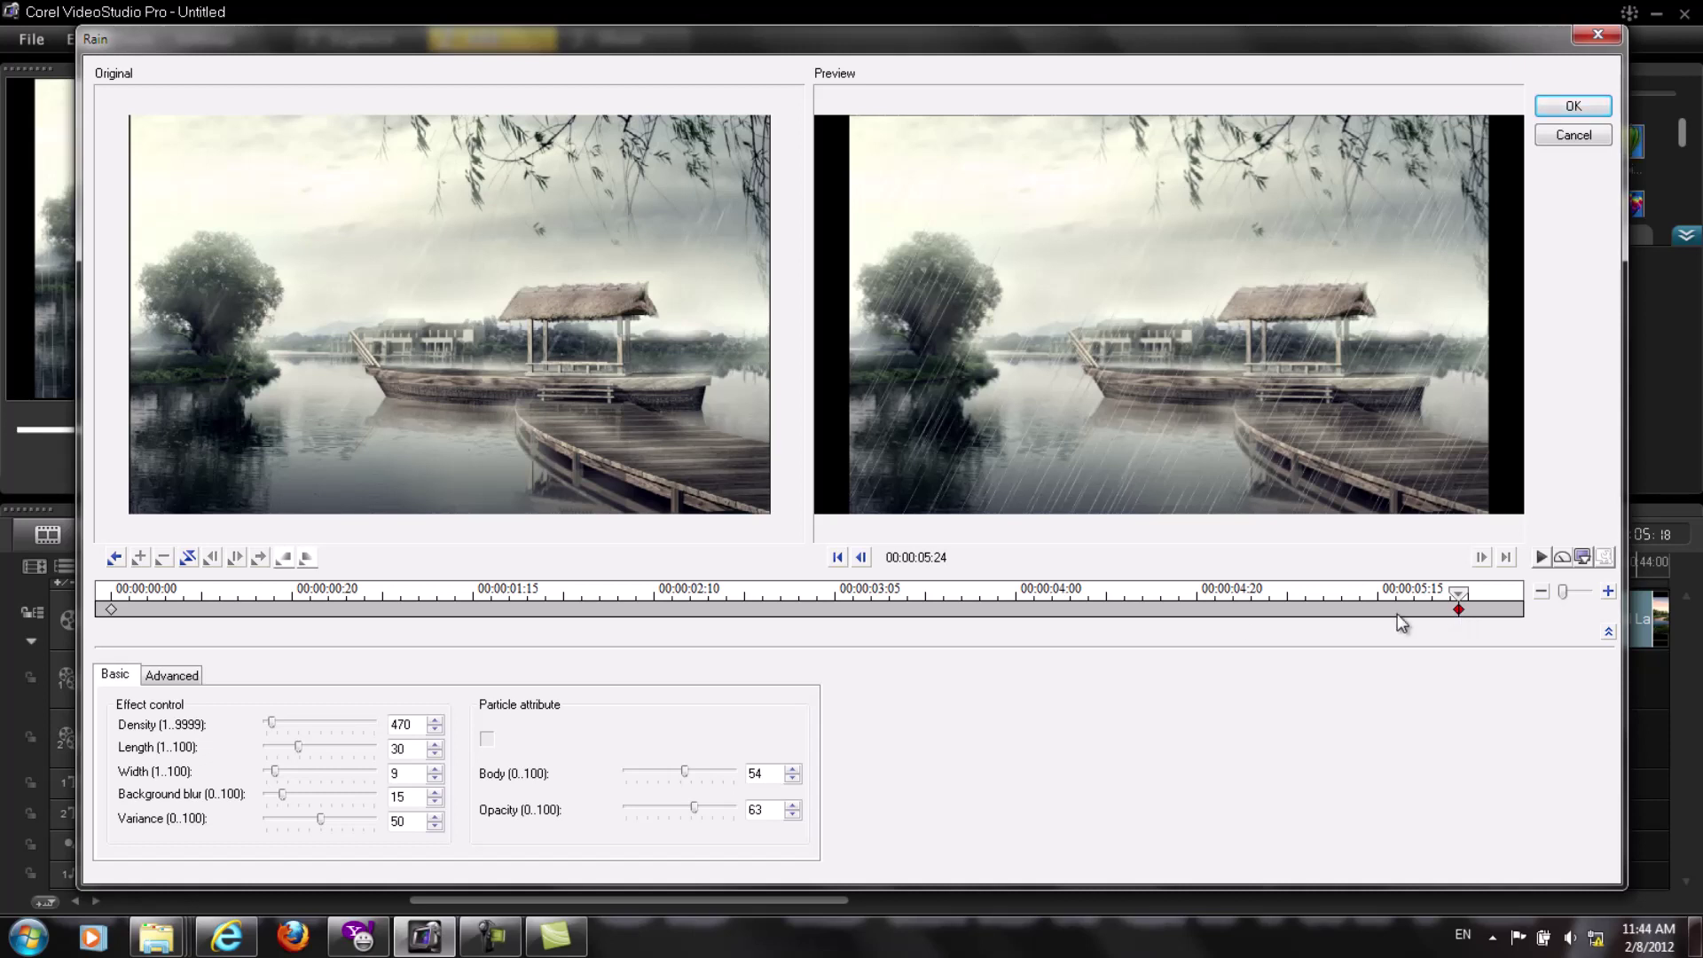
click(422, 725)
double_click(422, 725)
text(1)
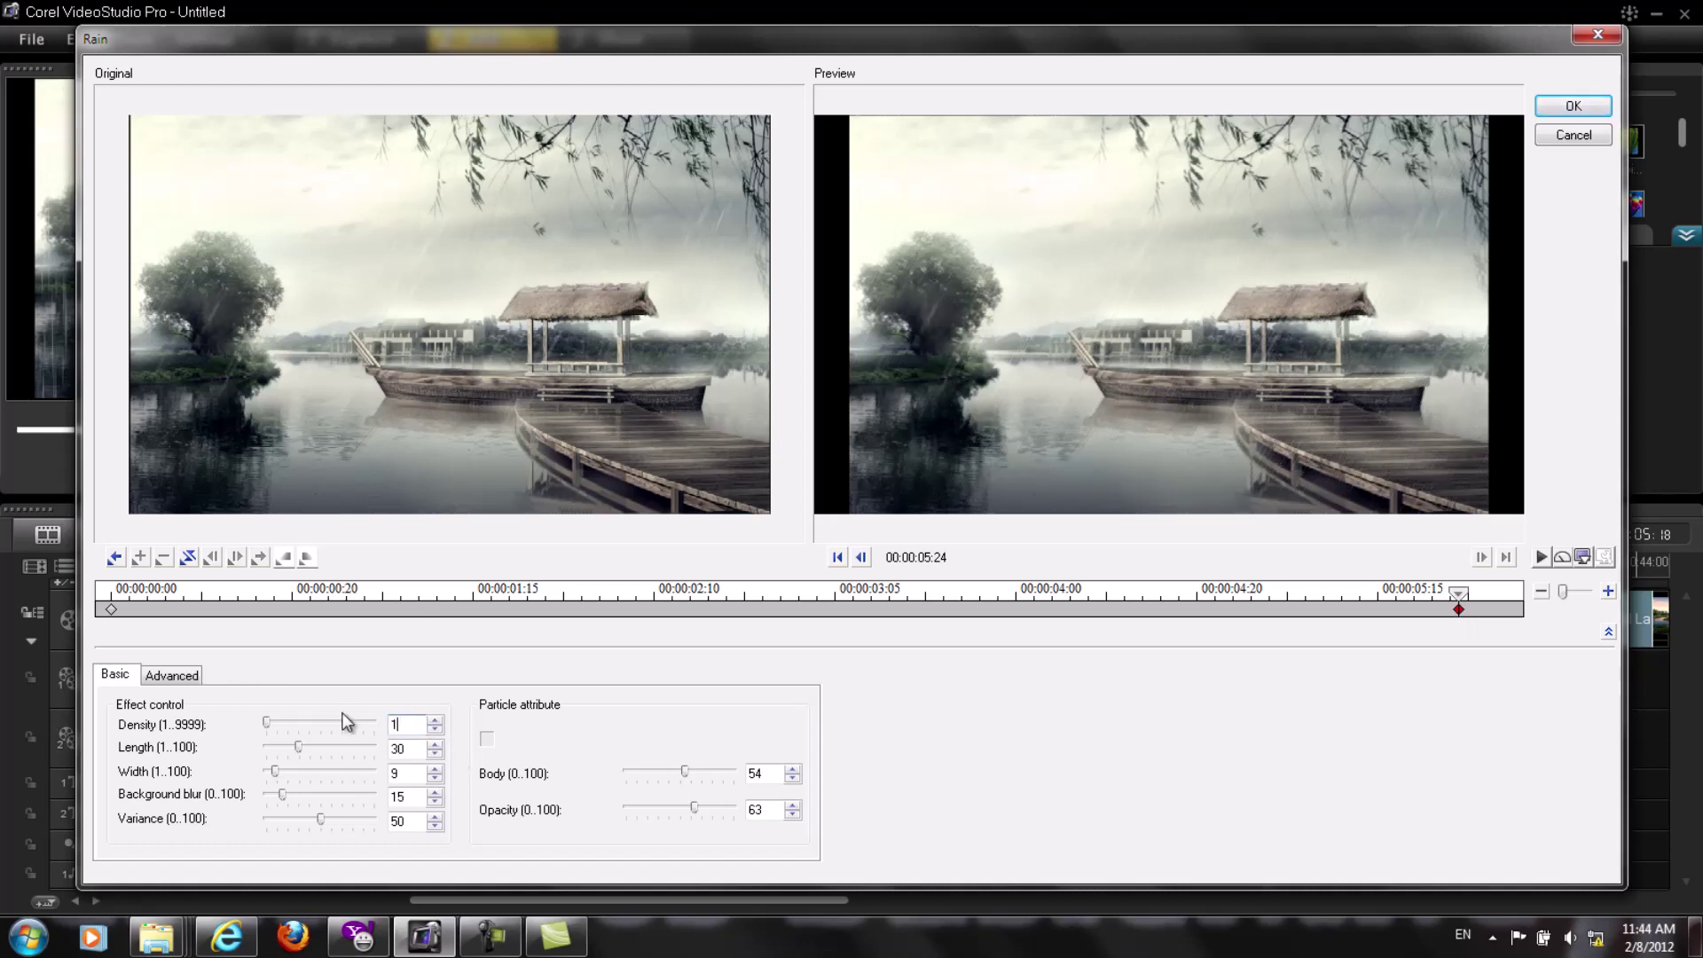
text(95)
Match the ending keyframe's rain length and width to the starting keyframe by setting them to 12 and 23.
click(401, 750)
click(110, 610)
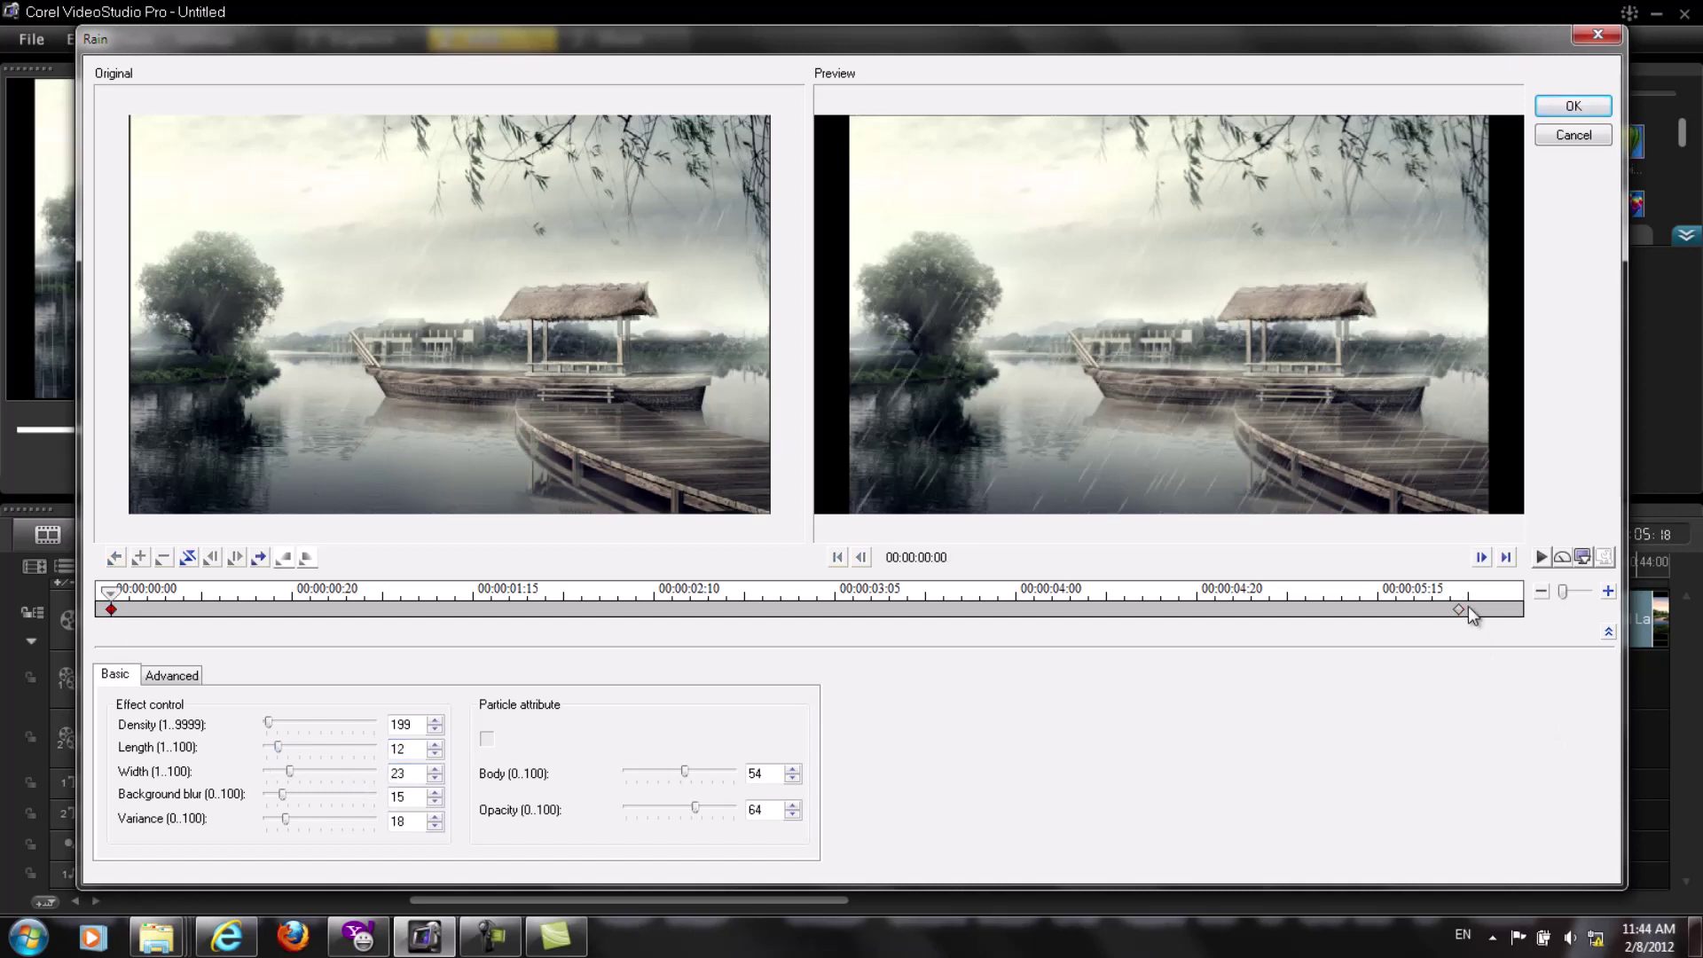
click(1459, 610)
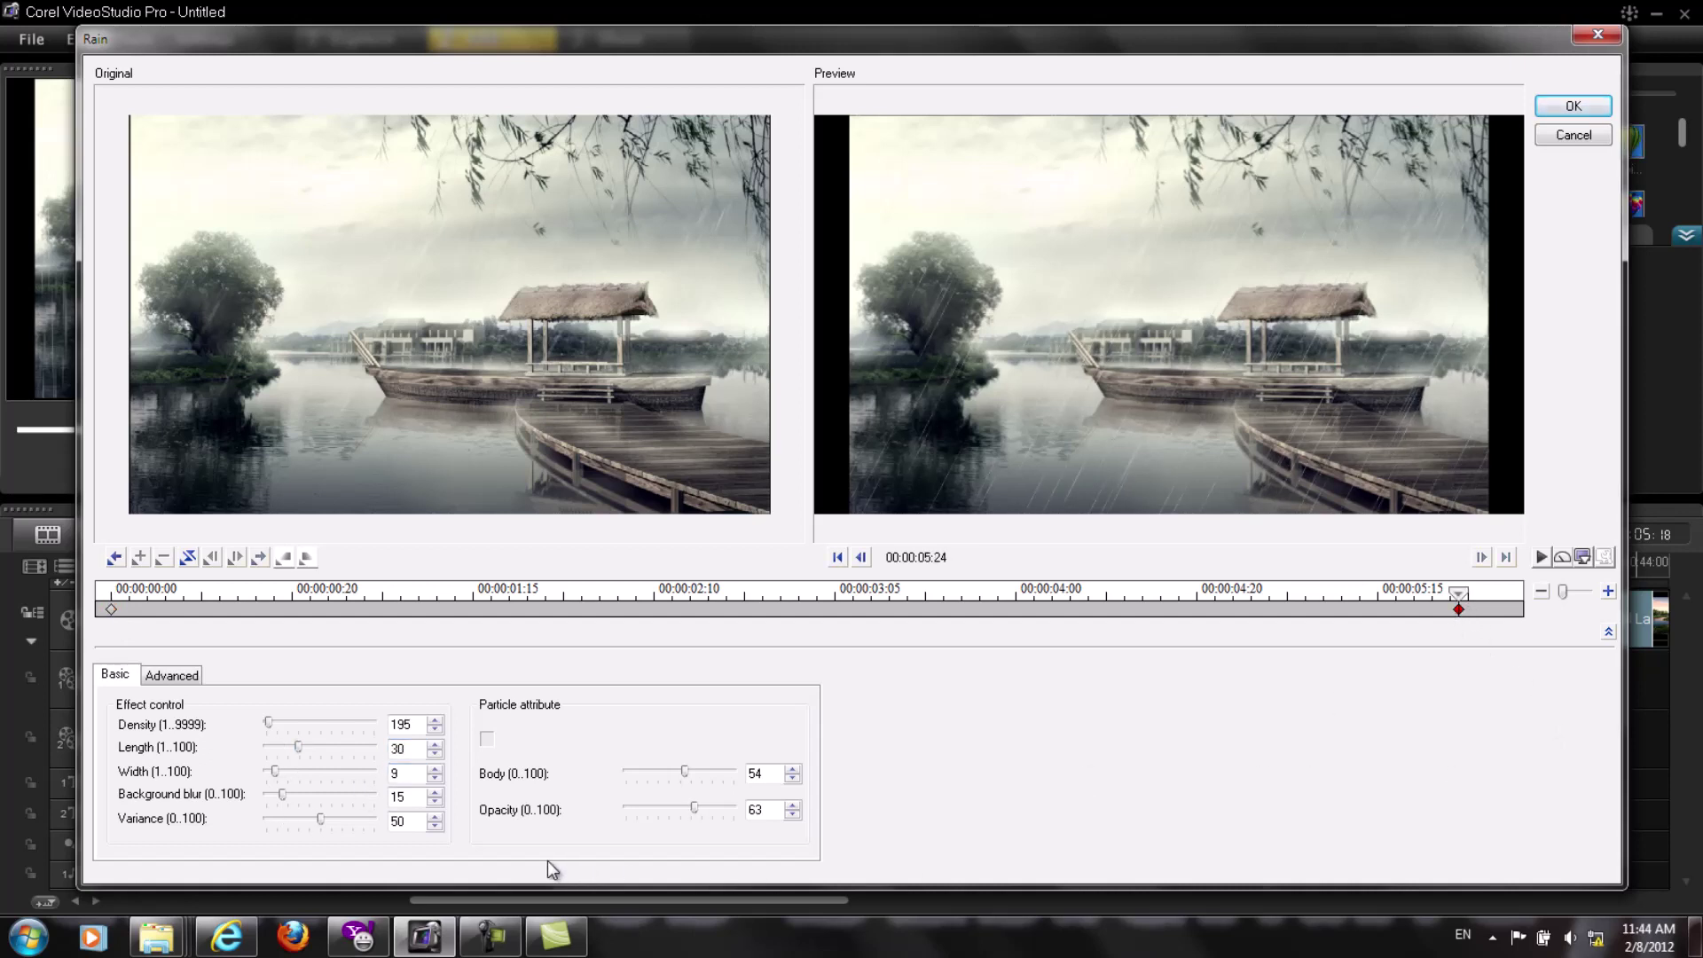
drag(422, 749, 346, 749)
text(12)
click(411, 771)
click(111, 609)
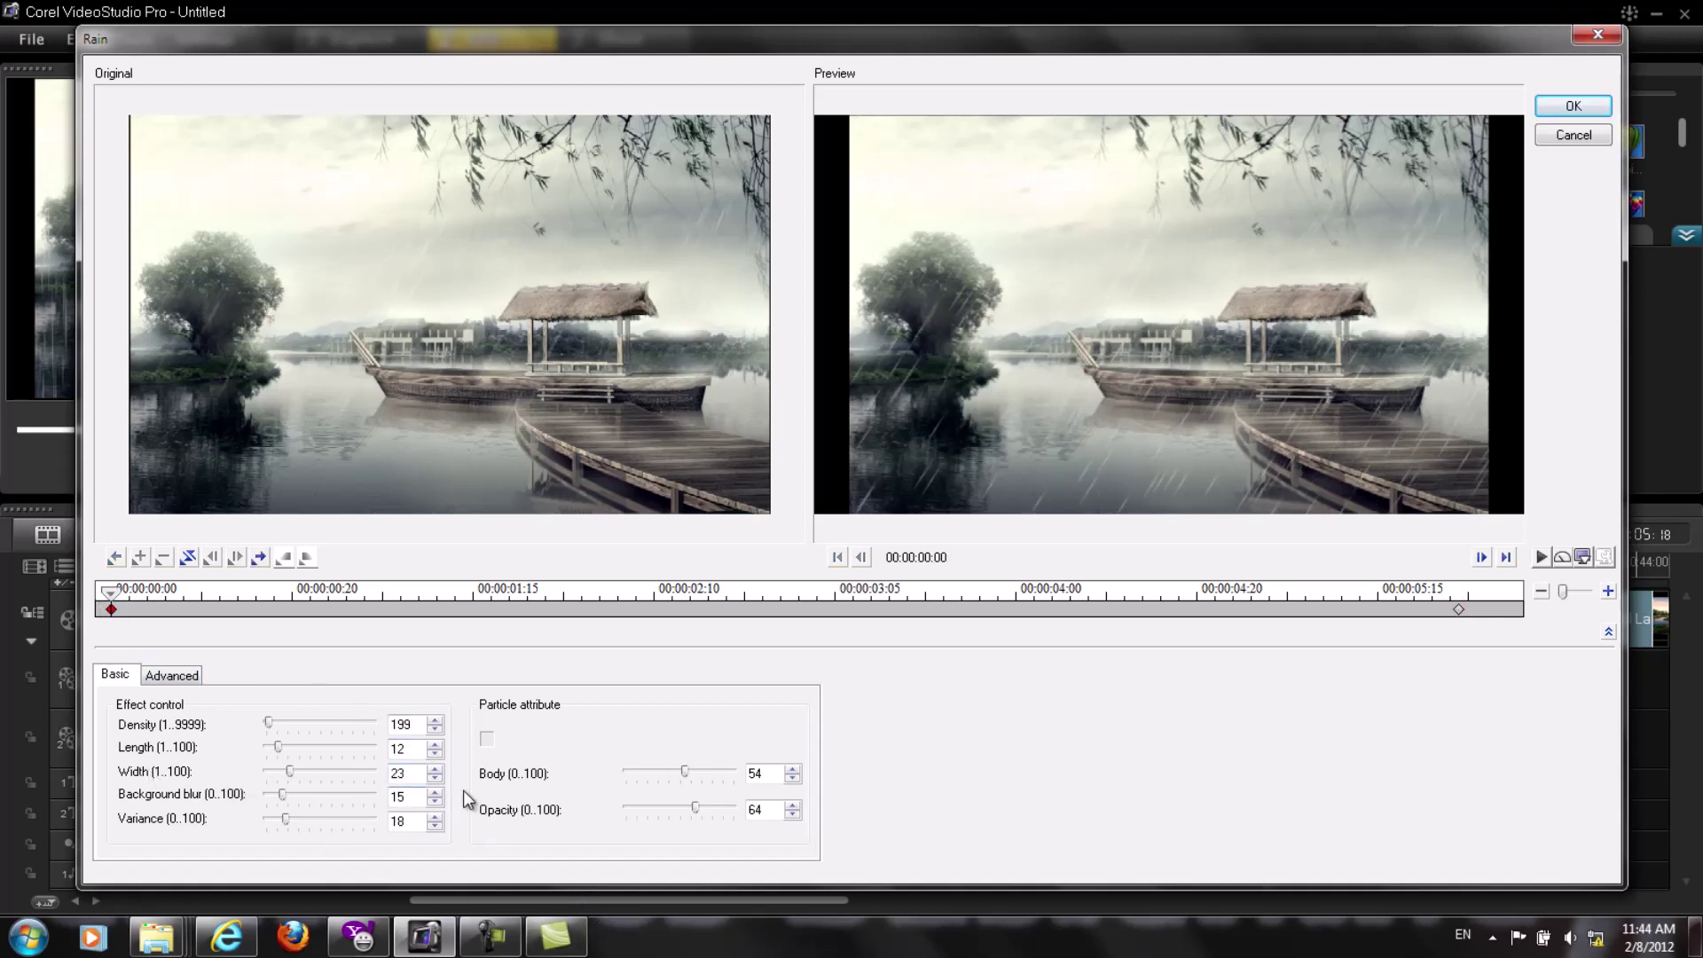
click(1459, 610)
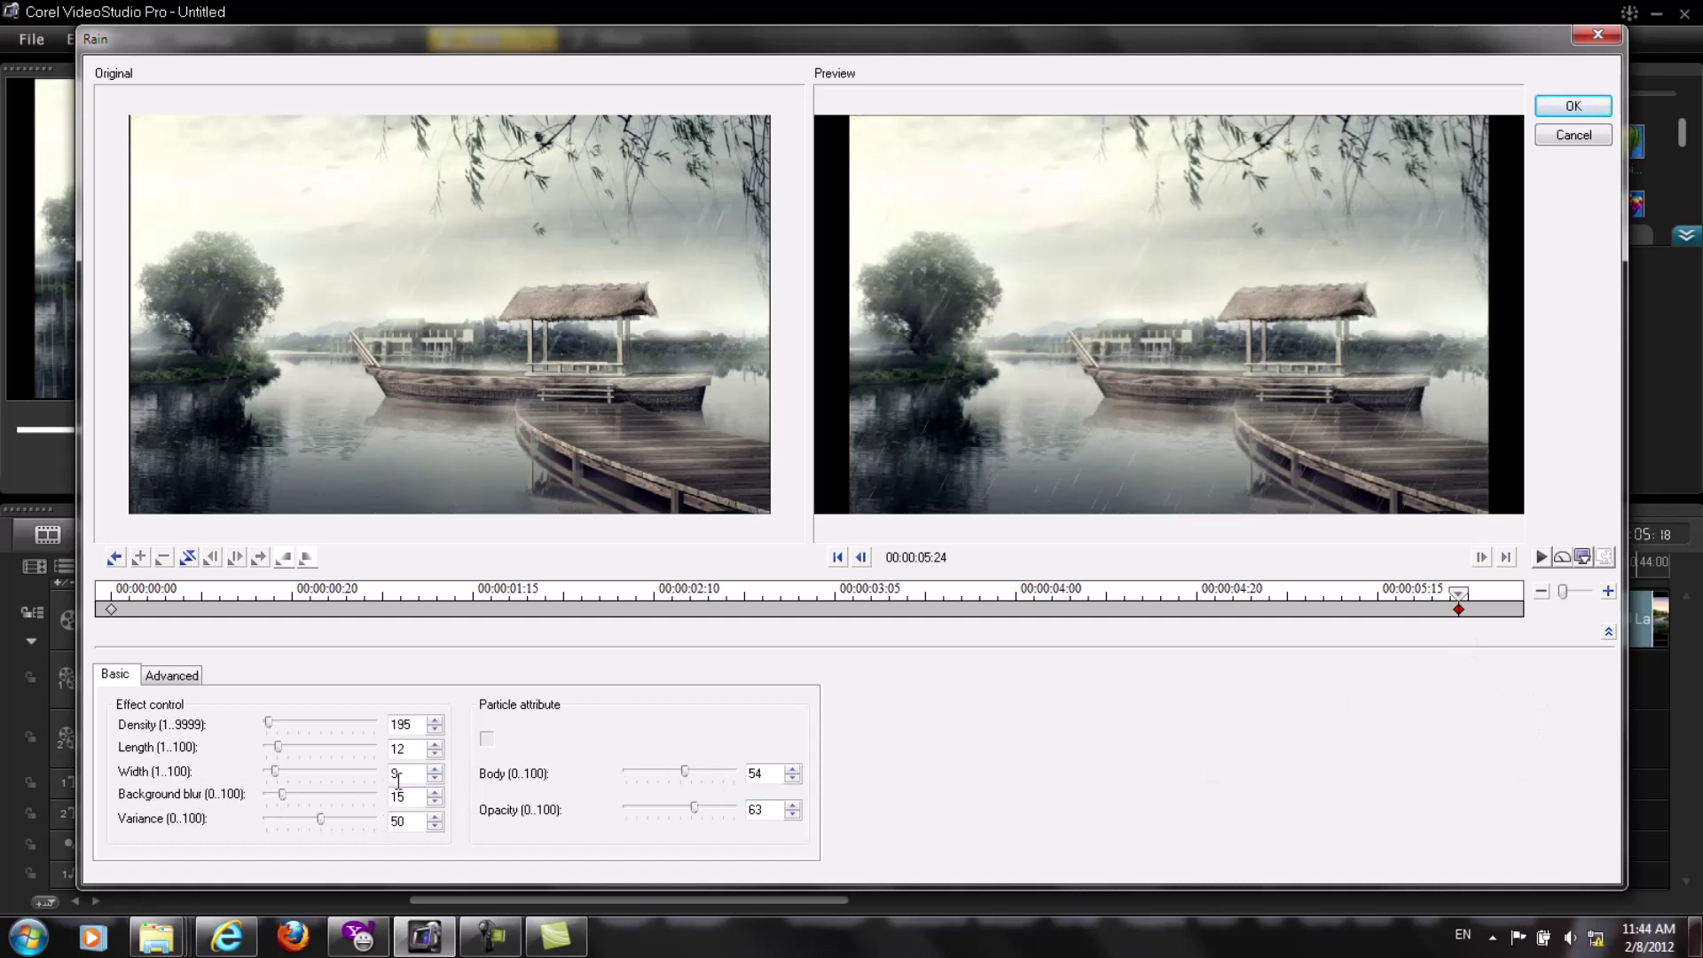
text(23)
Set the ending keyframe's variance to 18, matching the starting keyframe, and preview the rain animation.
click(110, 610)
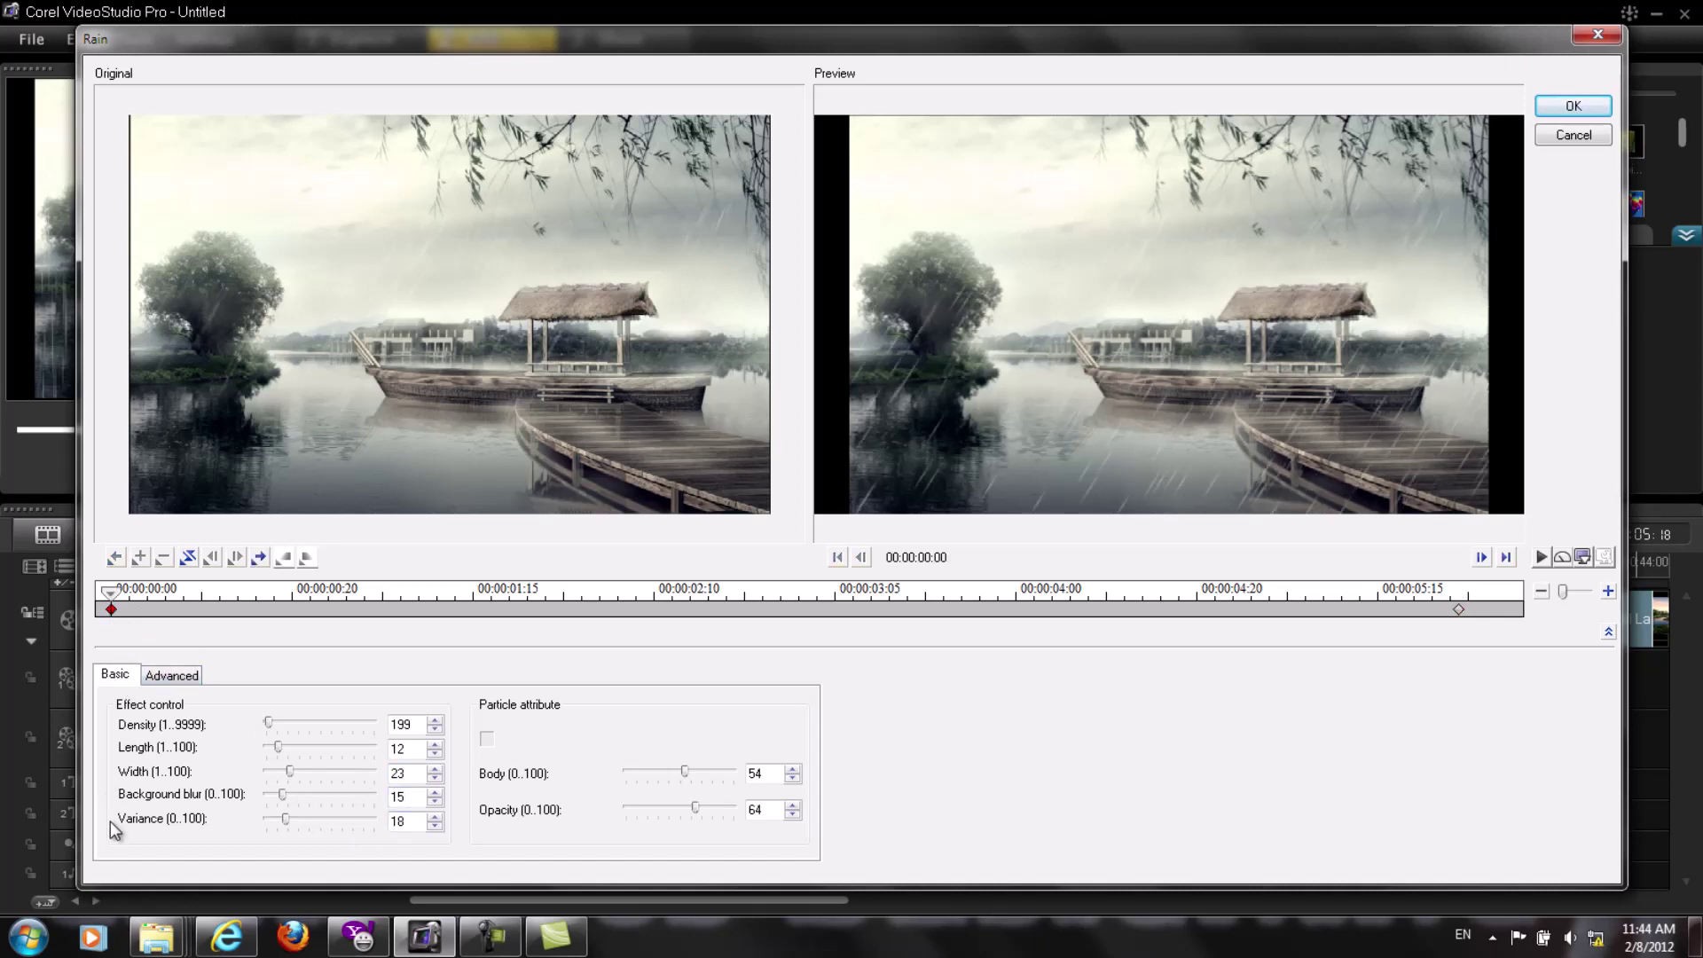
click(1457, 609)
double_click(388, 823)
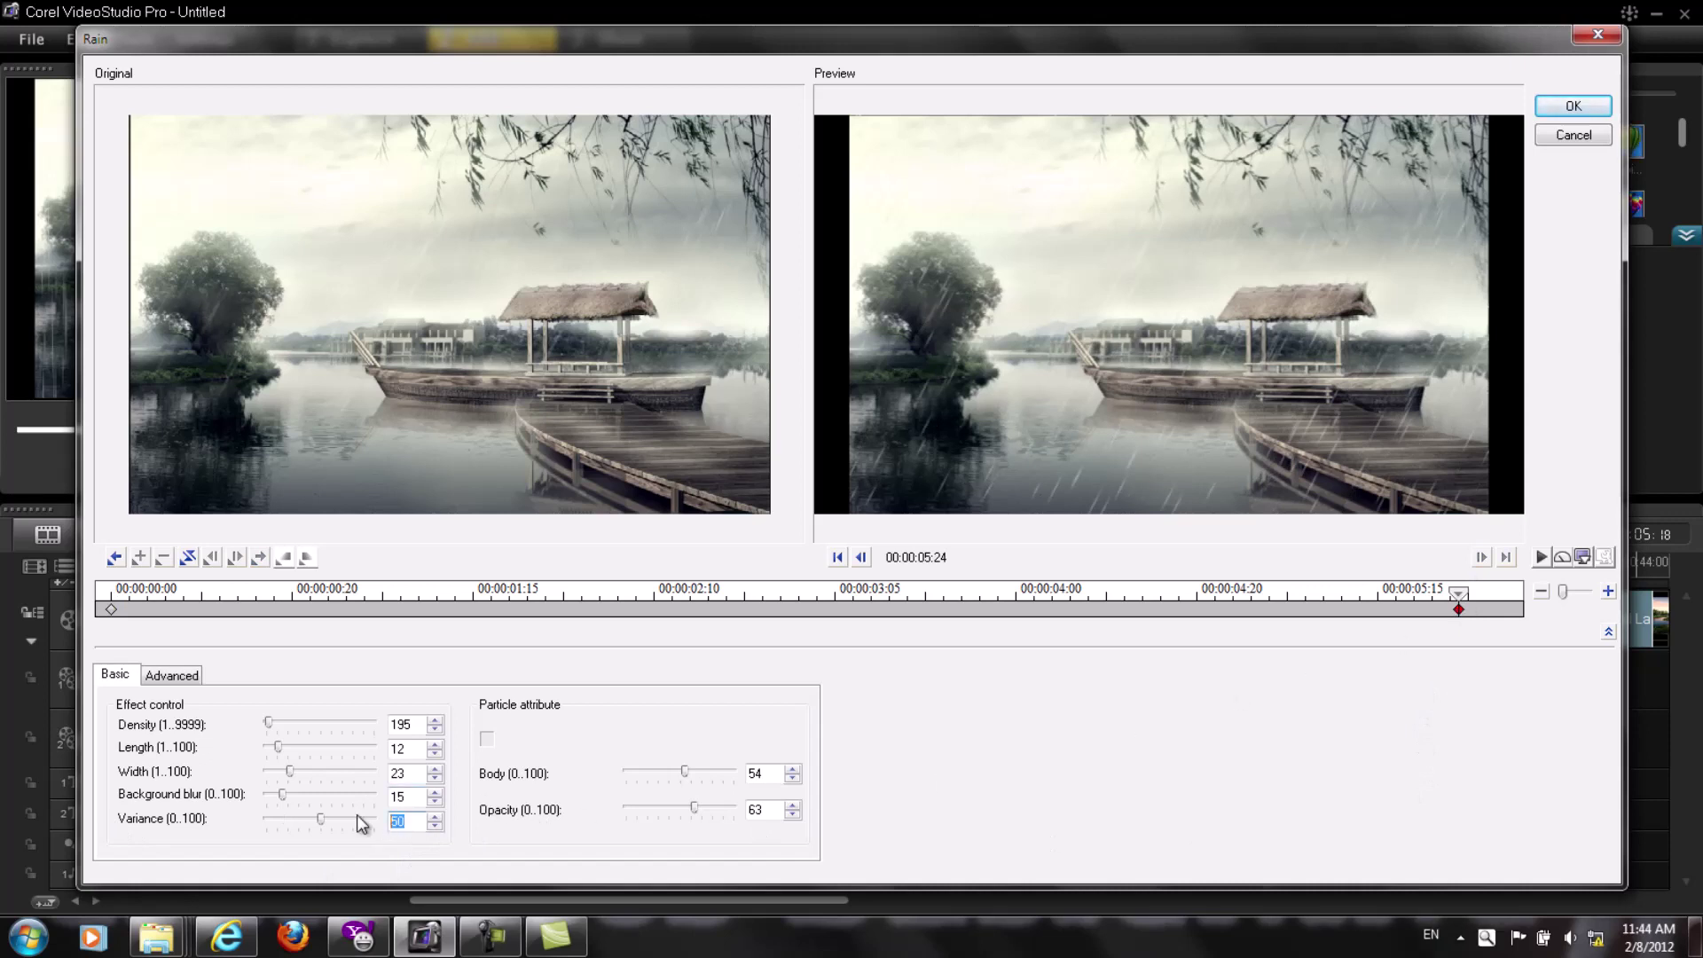
text(18)
click(1541, 557)
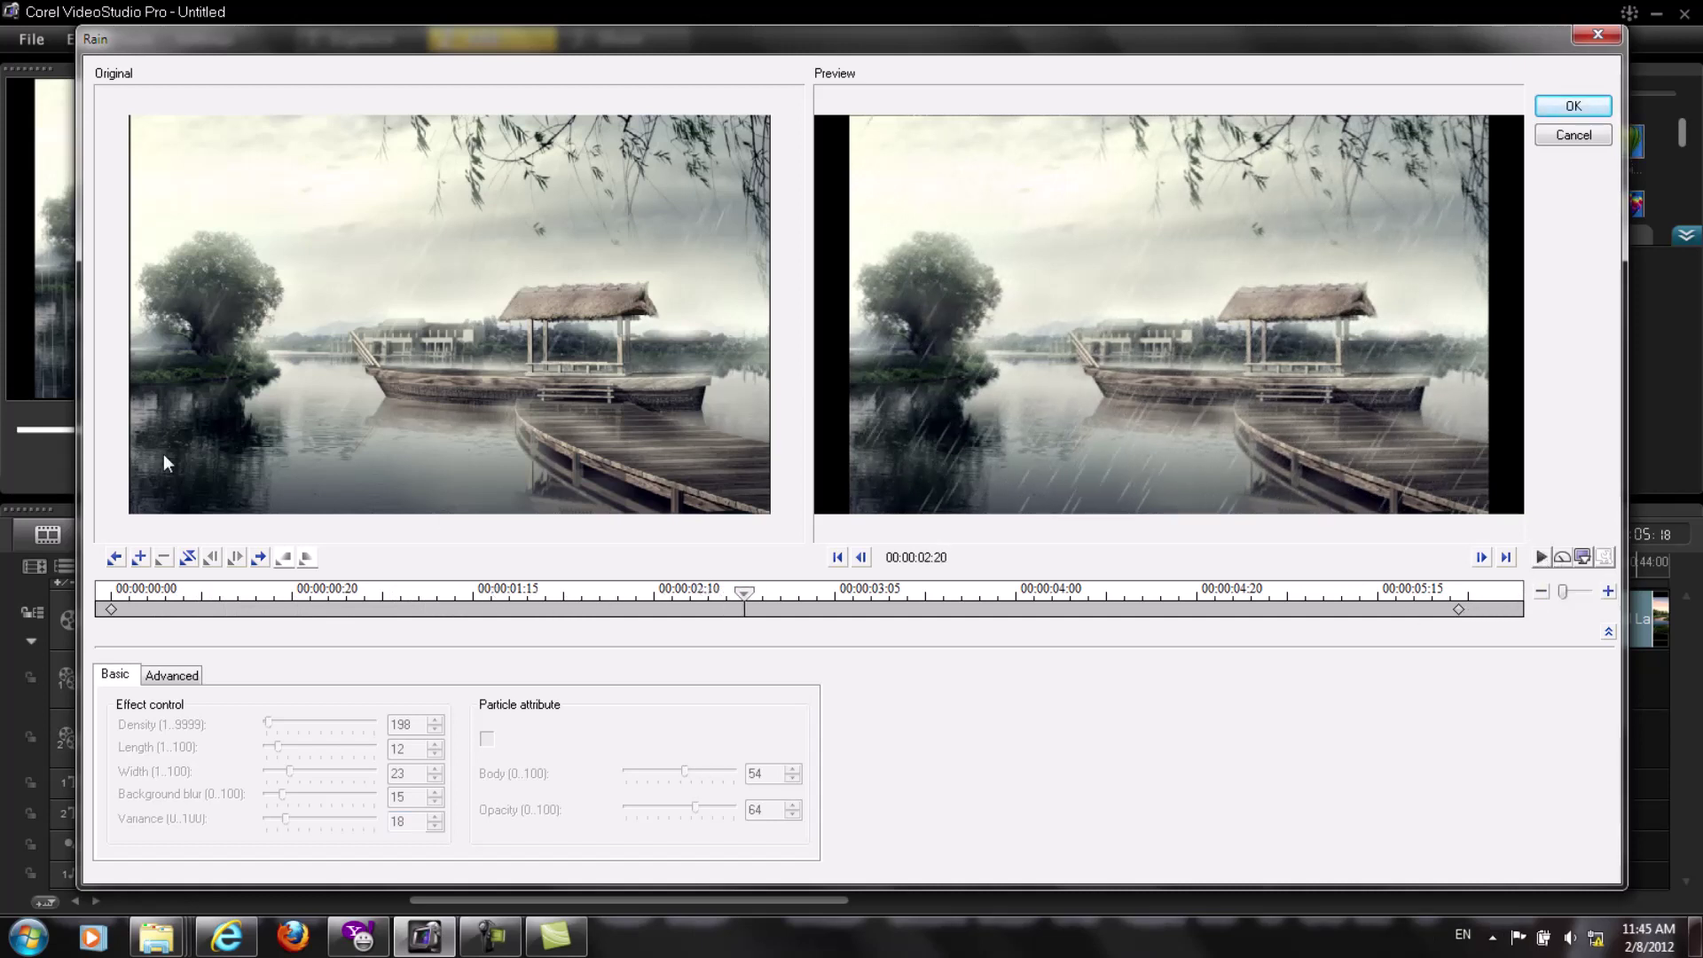
Try a slower rain speed of 66 at the starting keyframe and preview the animation.
click(111, 610)
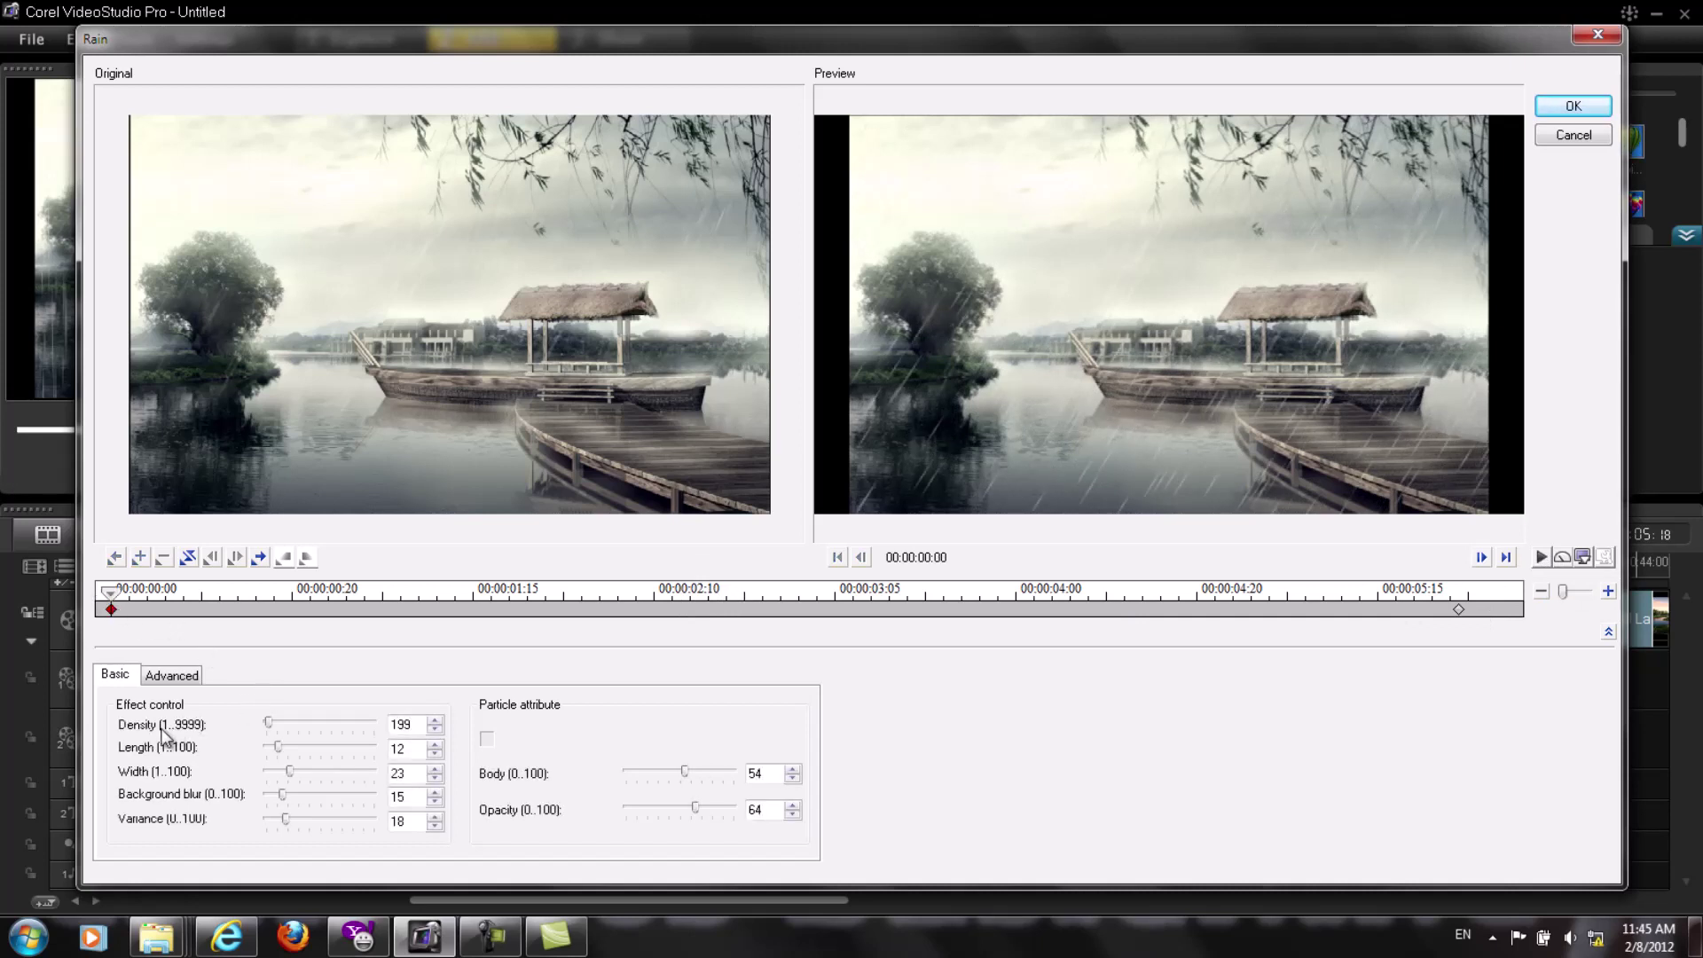
click(169, 676)
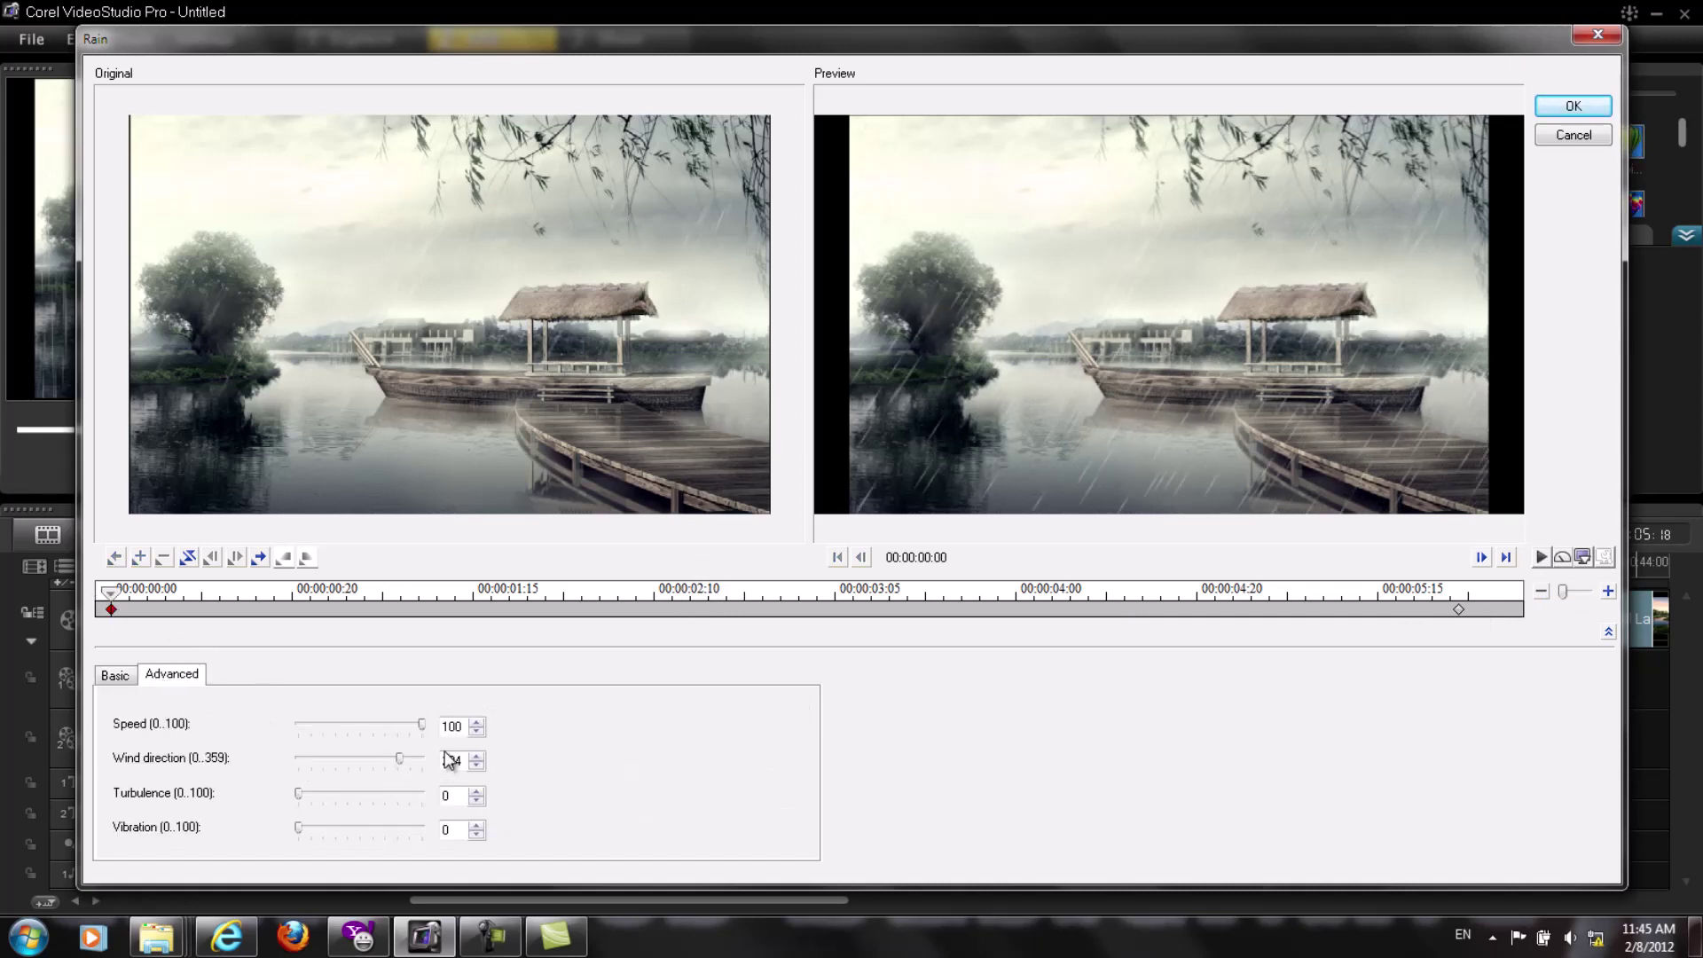
drag(422, 725, 383, 733)
click(1543, 559)
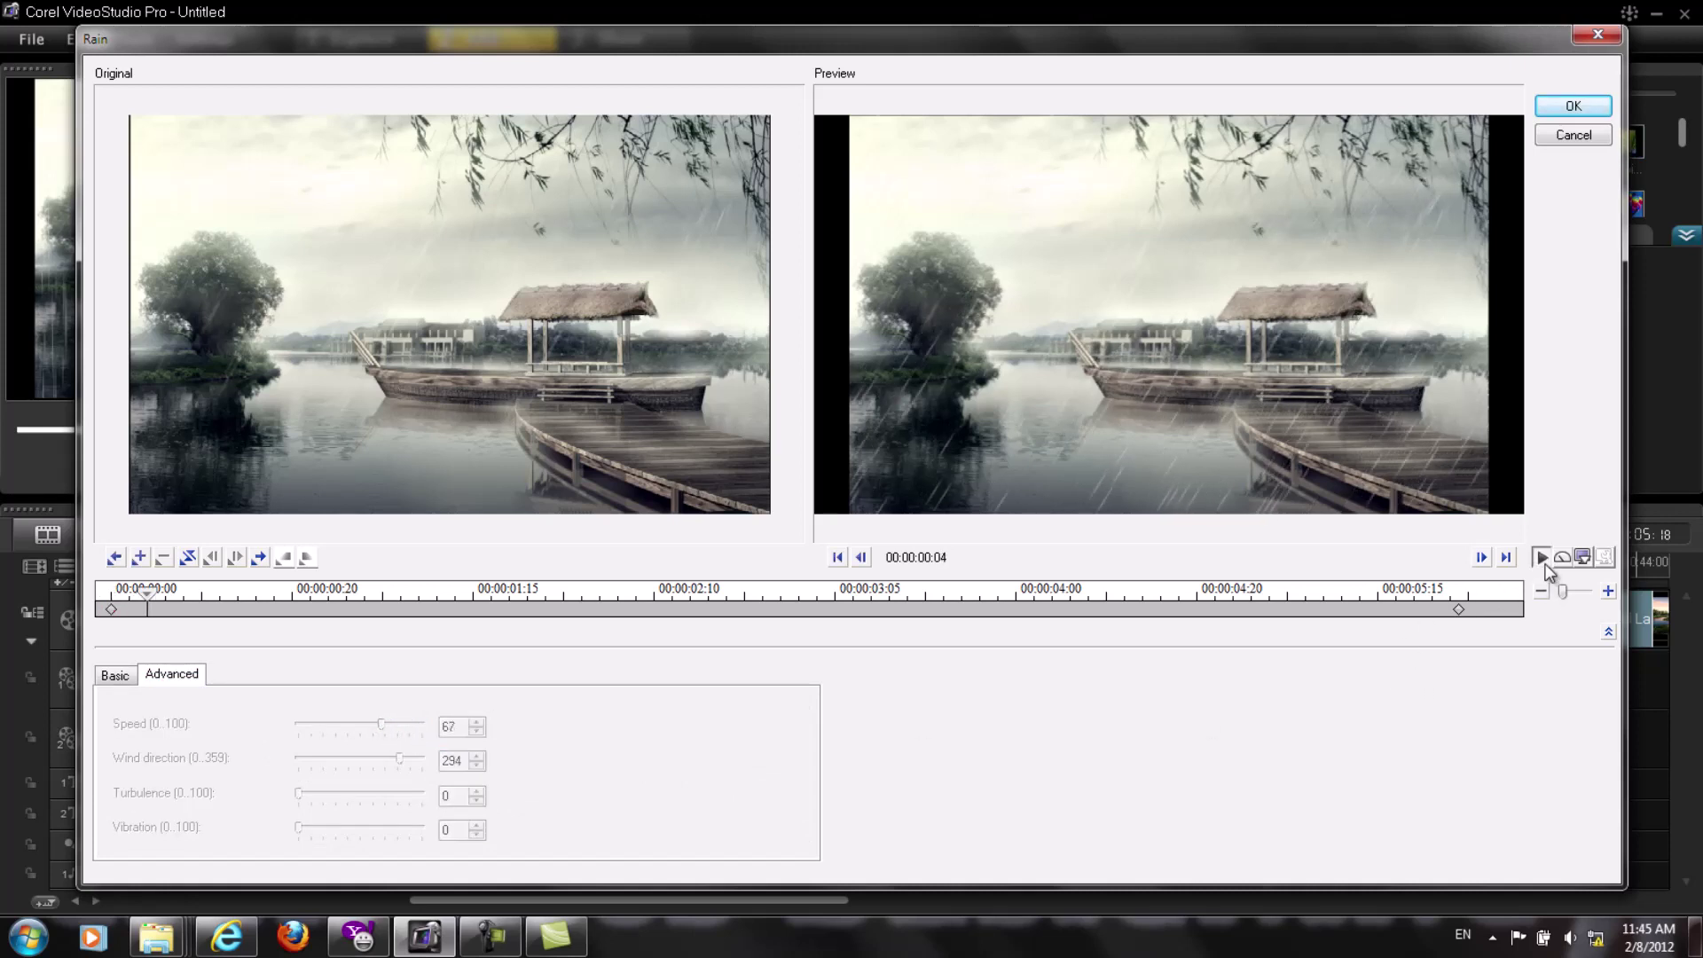
click(1541, 560)
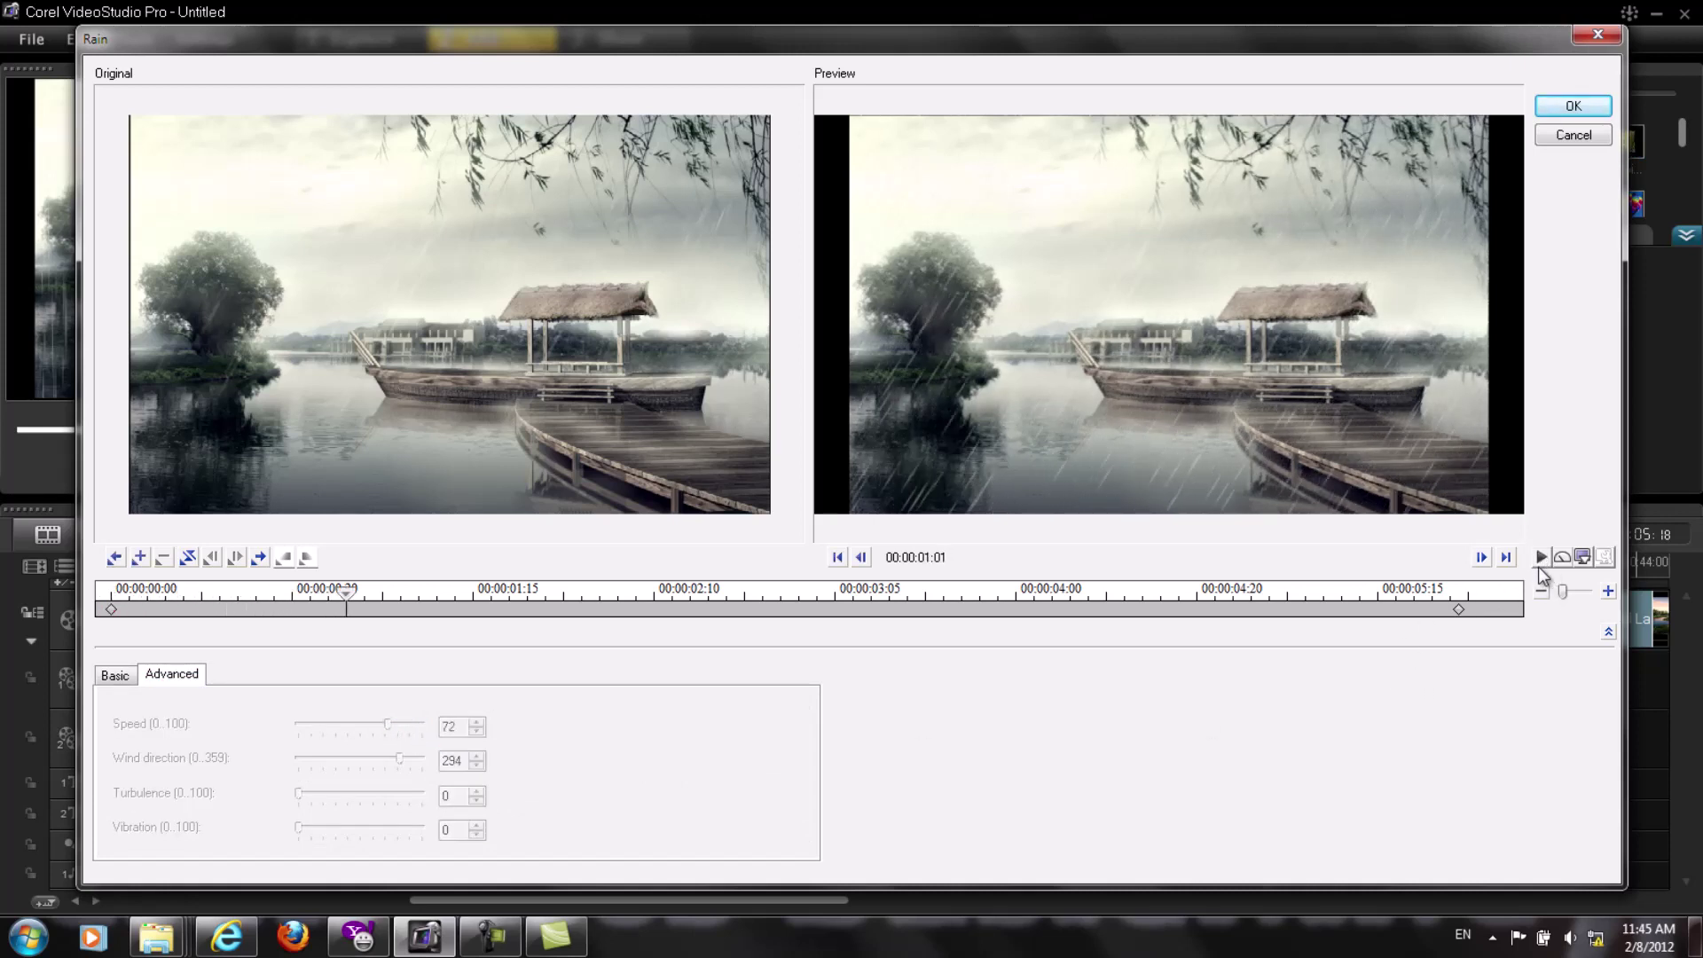
Lower the starting keyframe's rain speed to about 42 and set the ending keyframe's speed to 45.
click(111, 609)
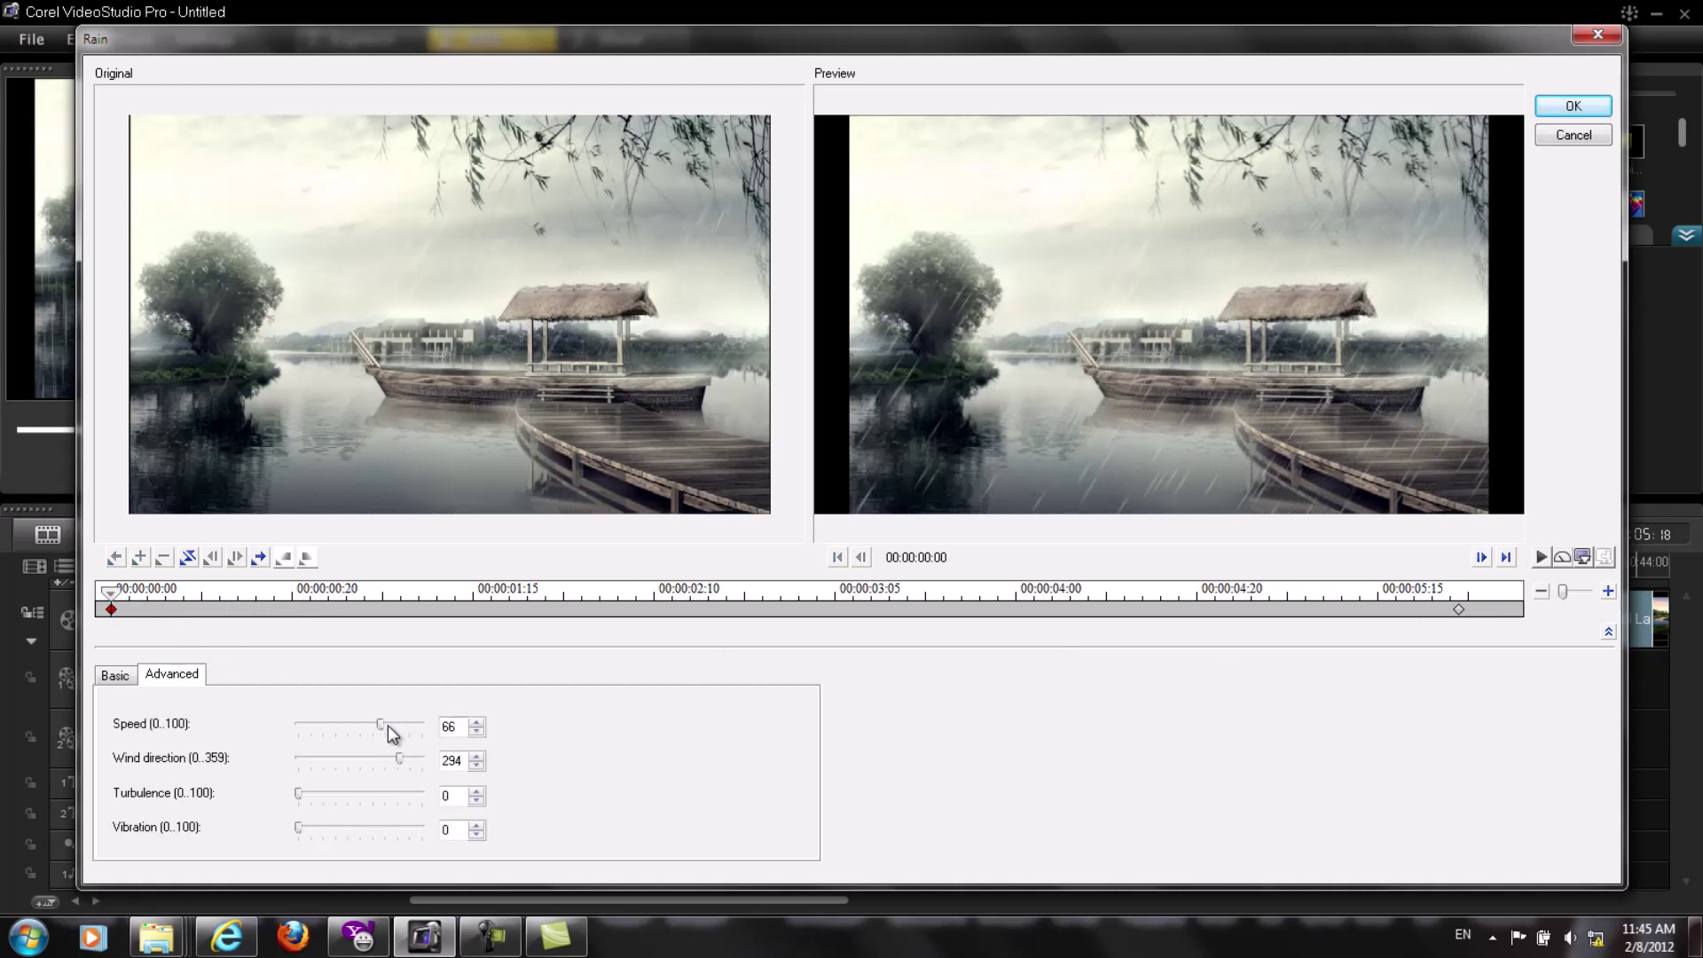
drag(382, 726, 356, 726)
click(1458, 609)
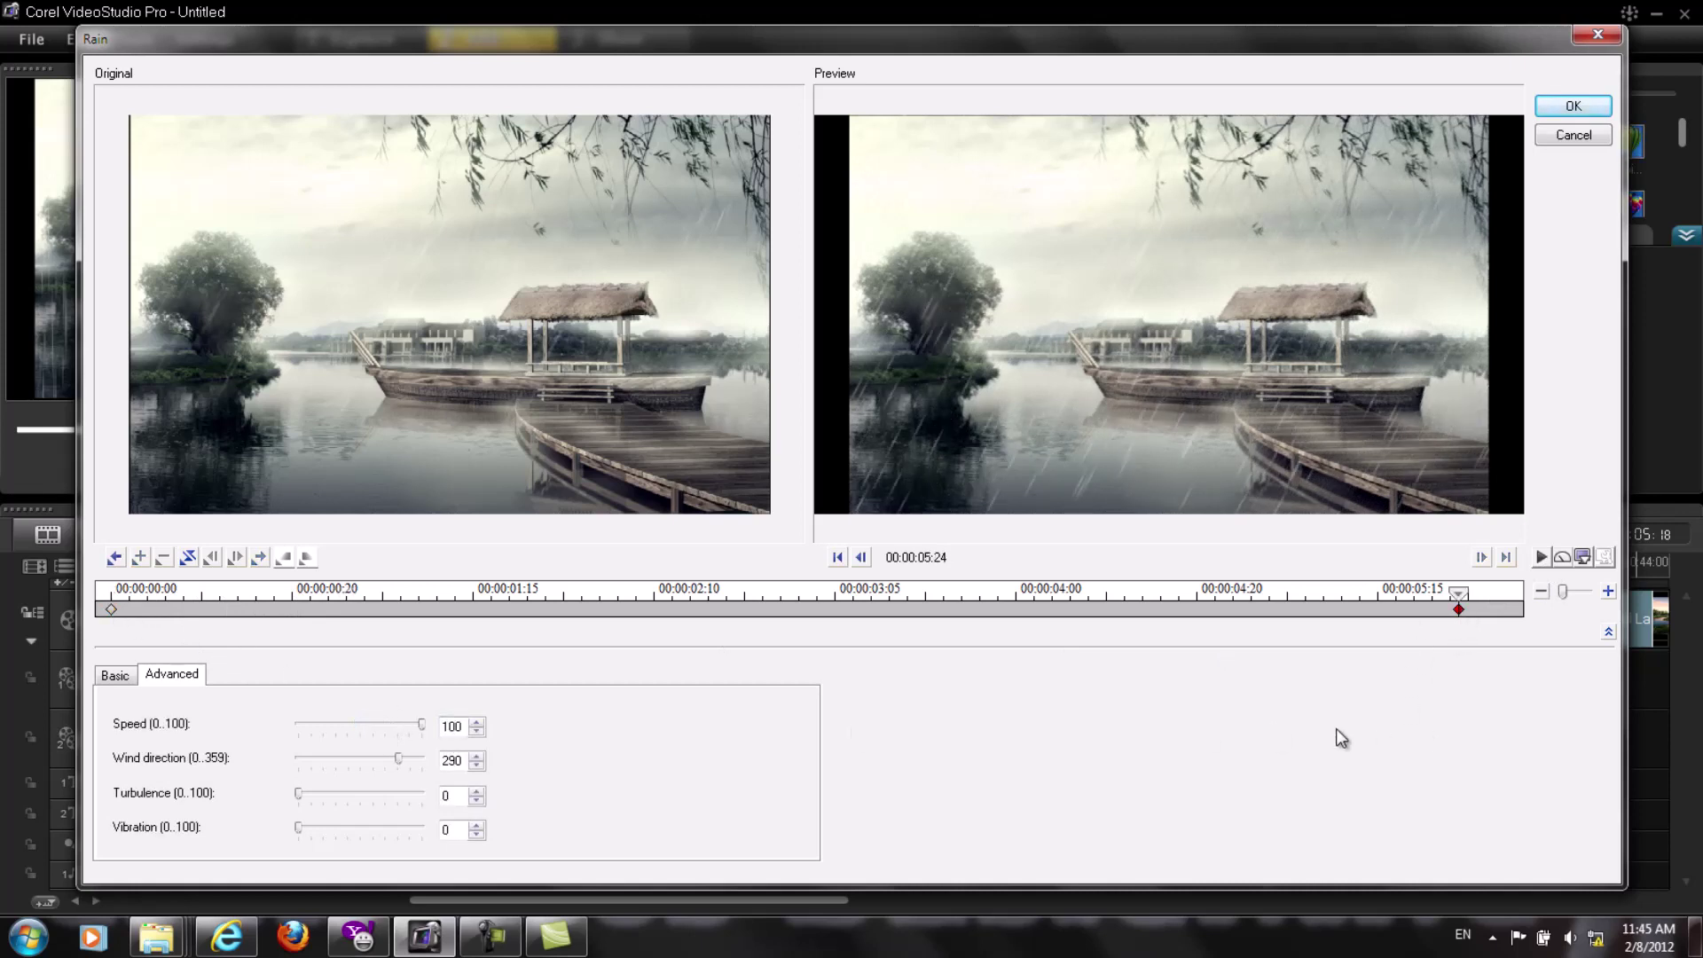
double_click(449, 728)
text(45)
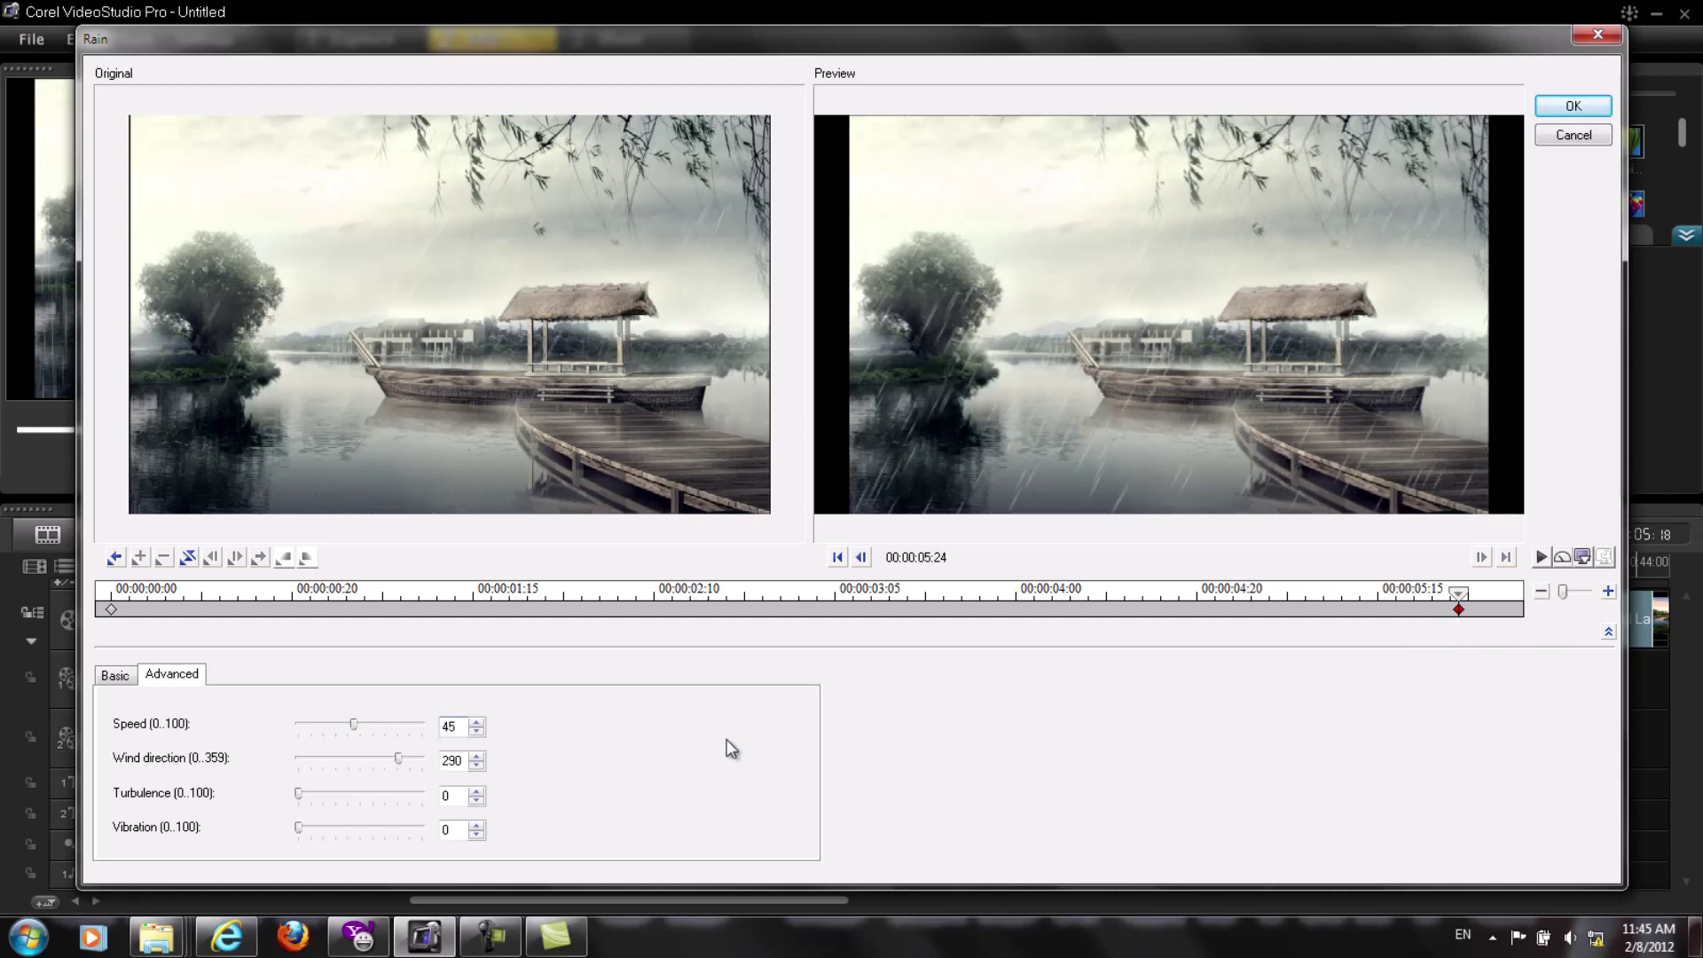
Preview and apply the customized Rain settings, then scrub the timeline to review the rain on the clips.
click(1537, 560)
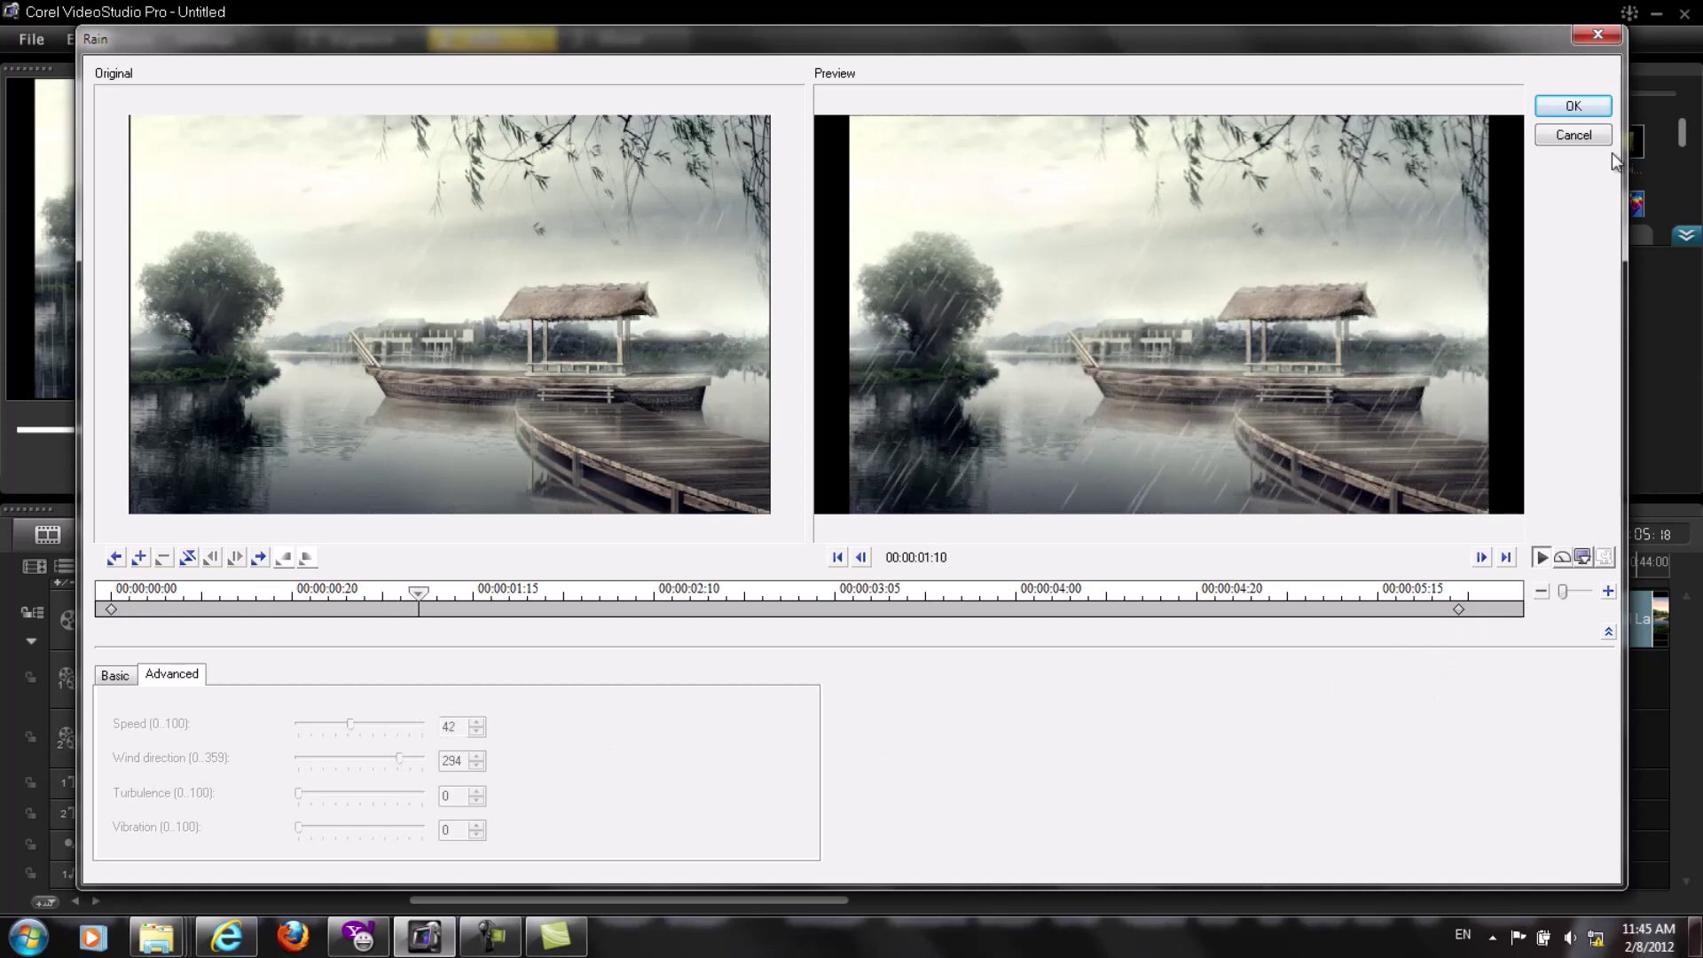
click(1573, 105)
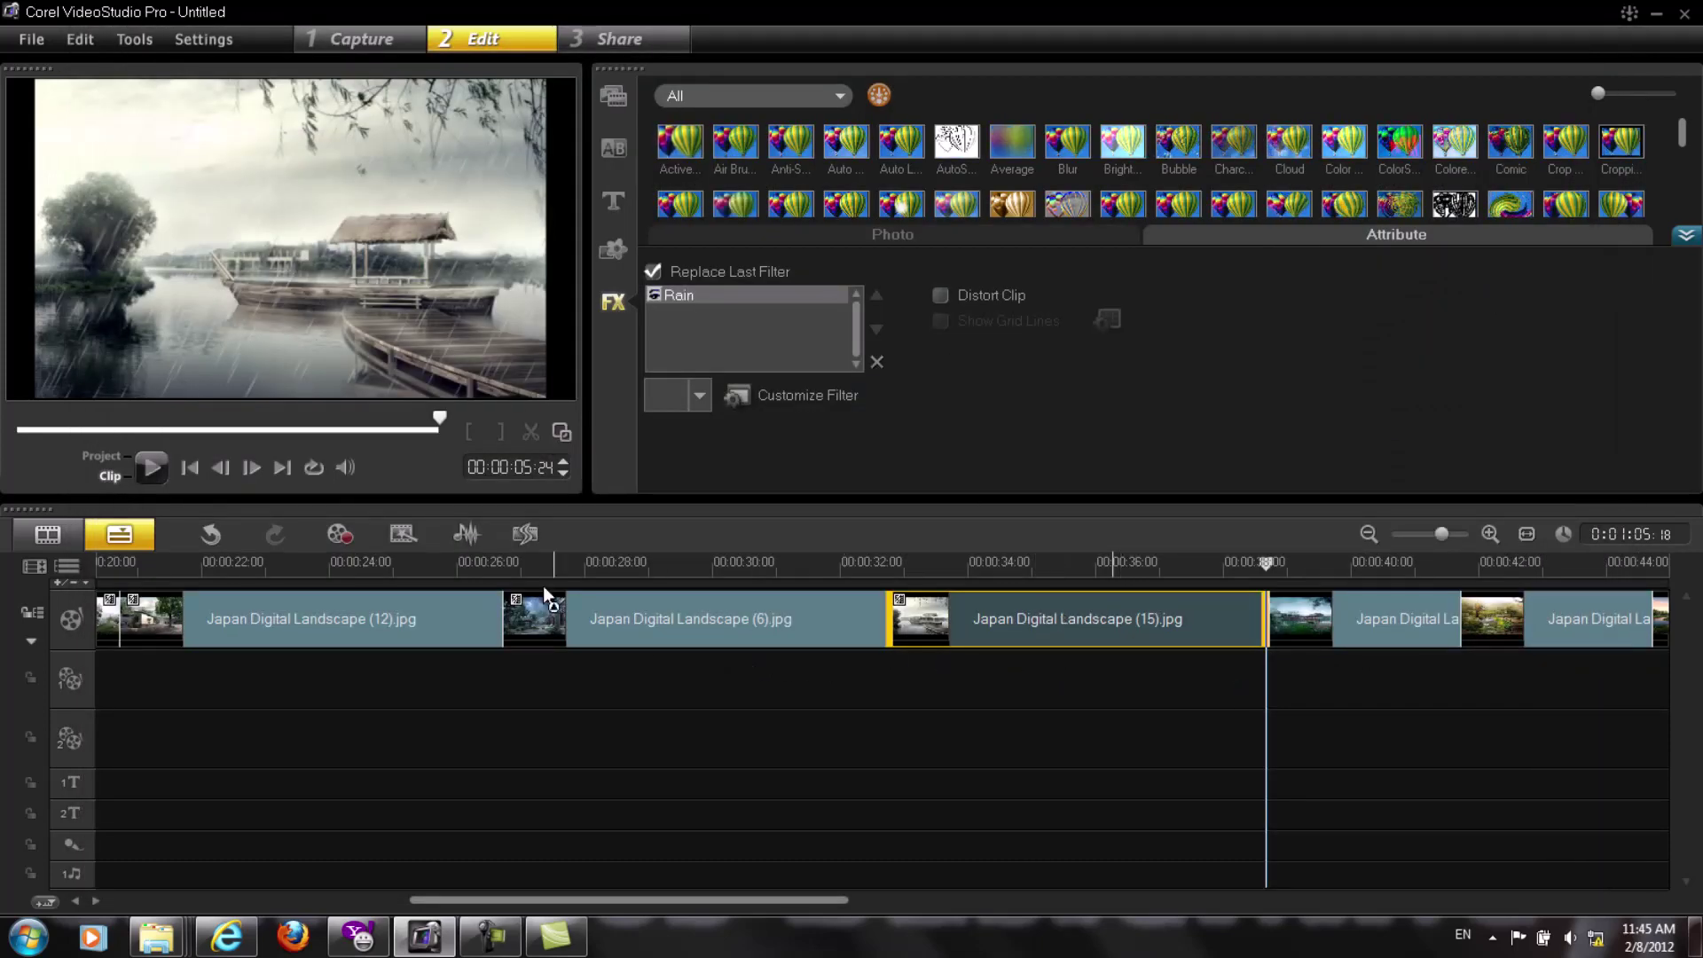
drag(515, 572, 693, 608)
drag(735, 619, 965, 687)
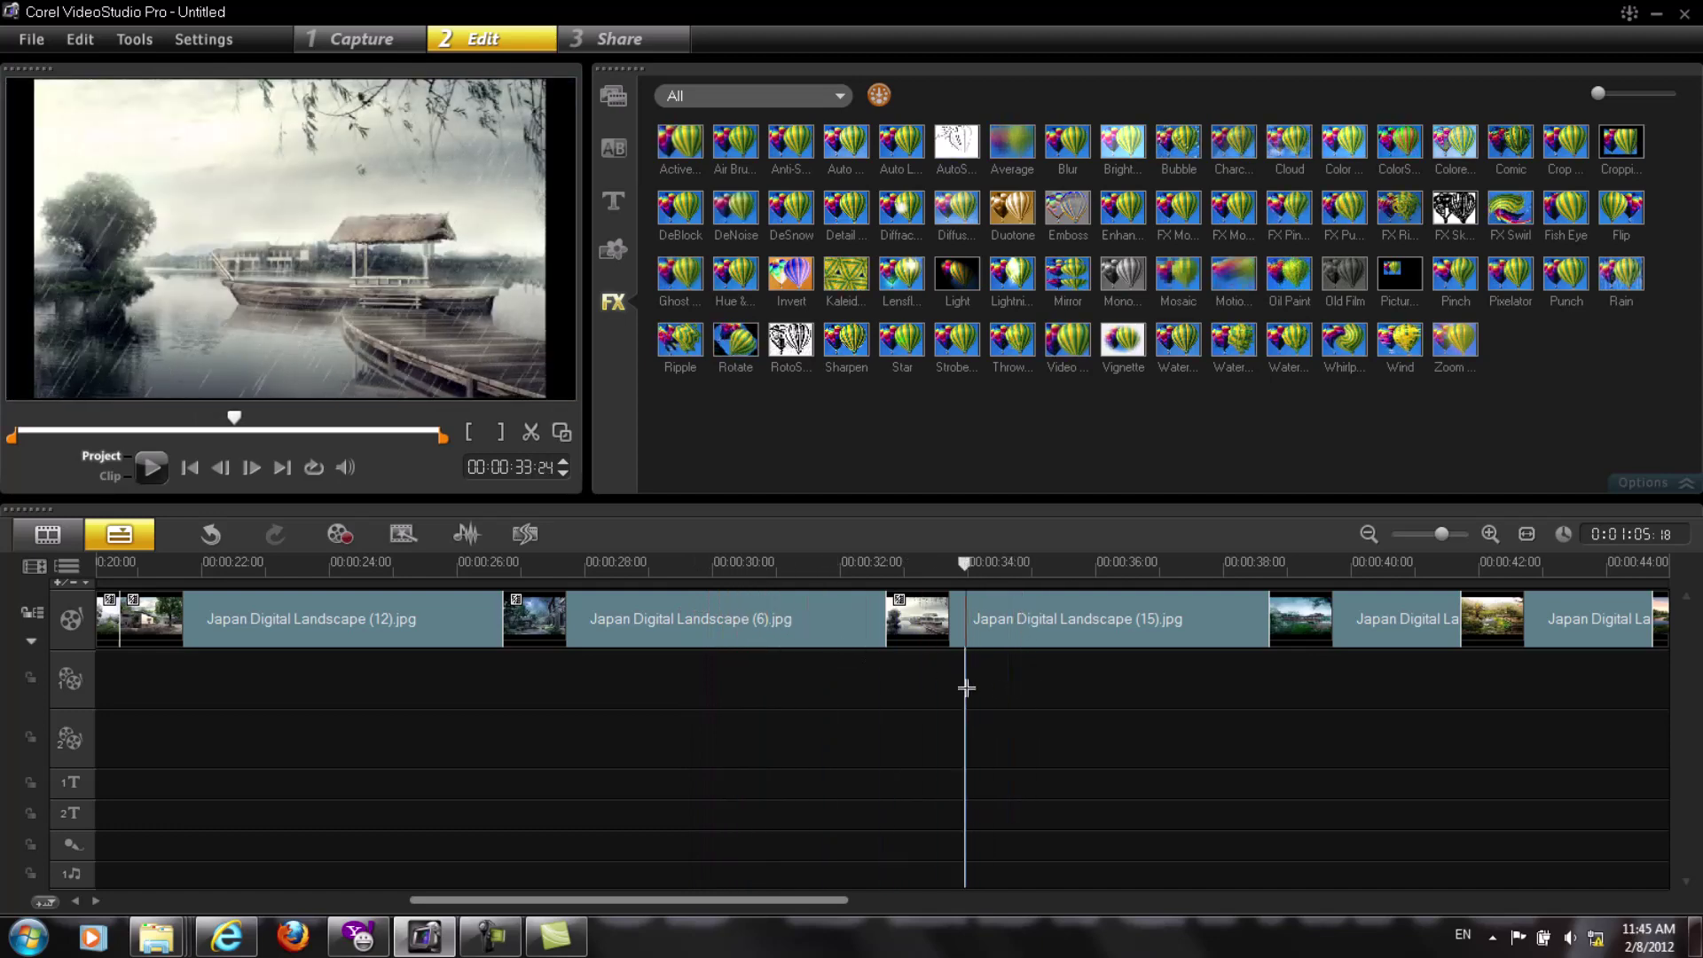
Enable Pan & Zoom on the Japan Digital Landscape (15) clip with the preset in the second row, third column, and preview it.
click(1076, 619)
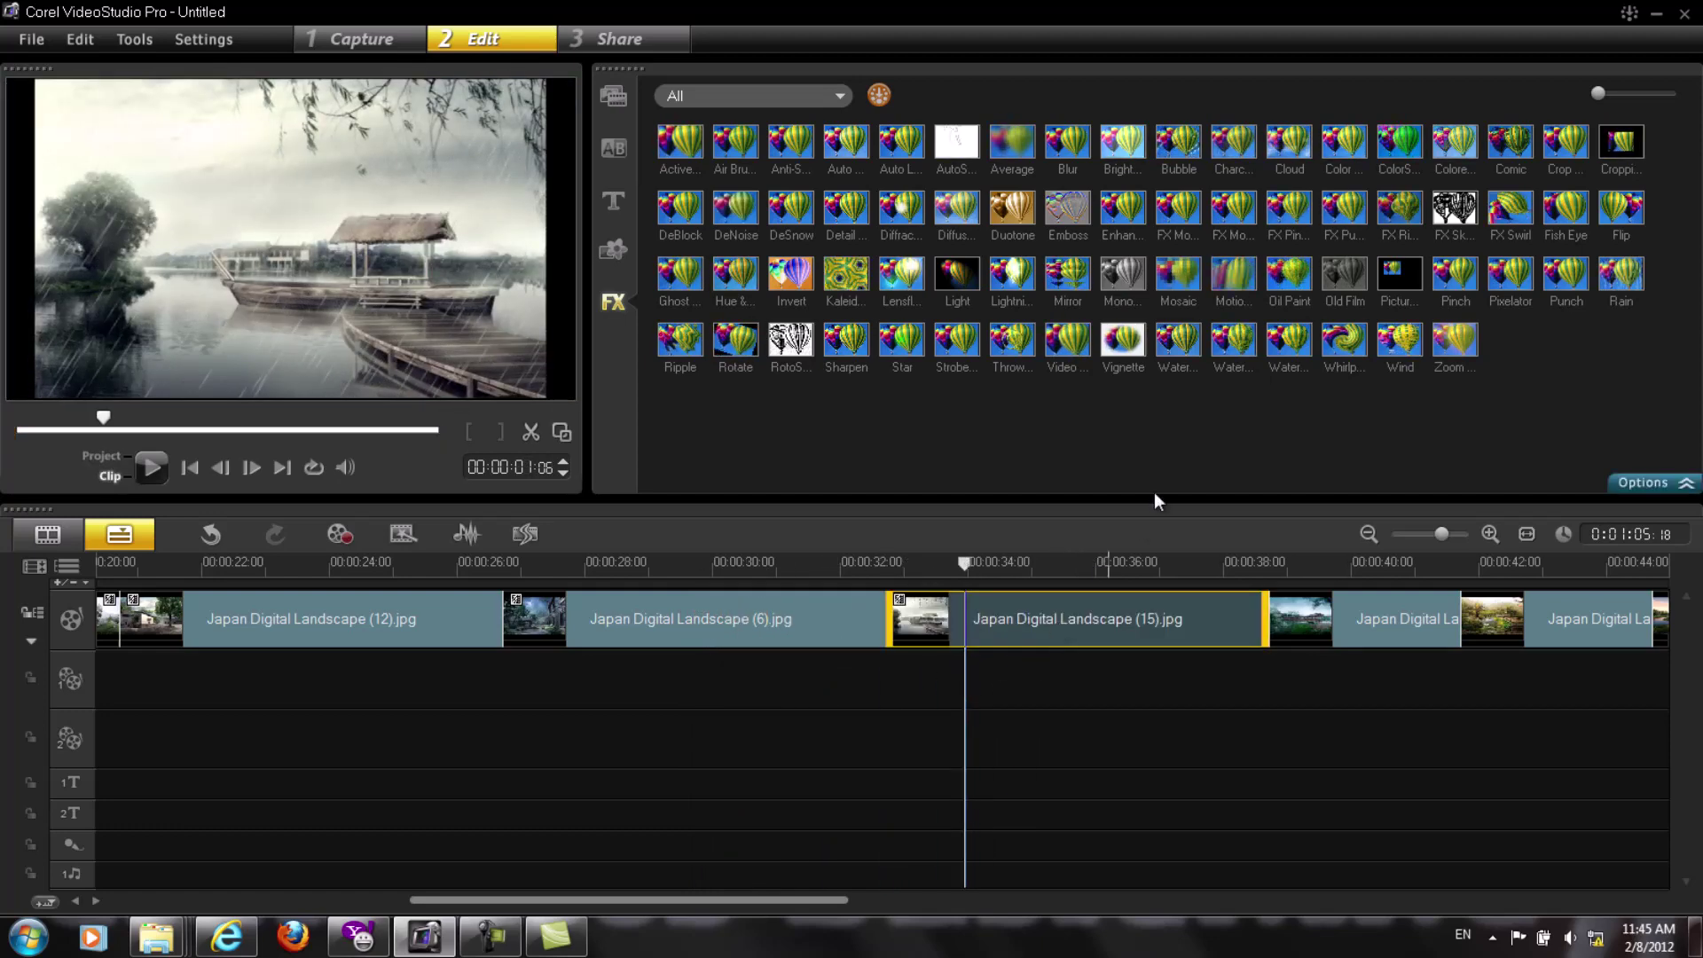
click(1650, 484)
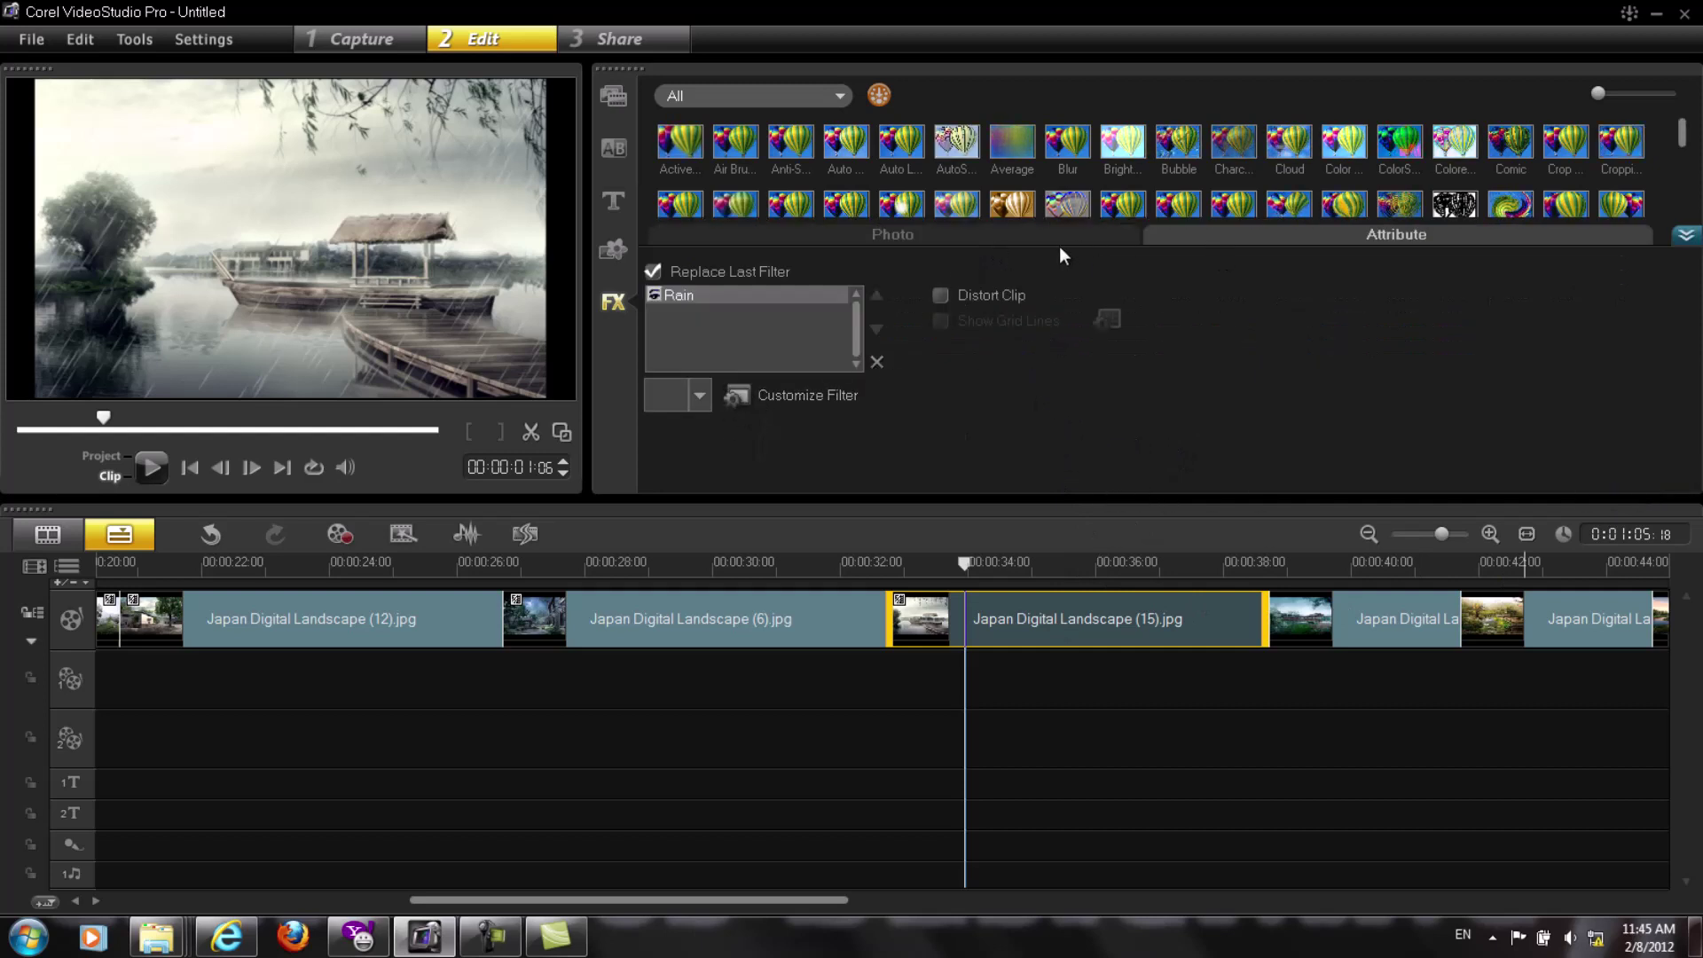
click(949, 236)
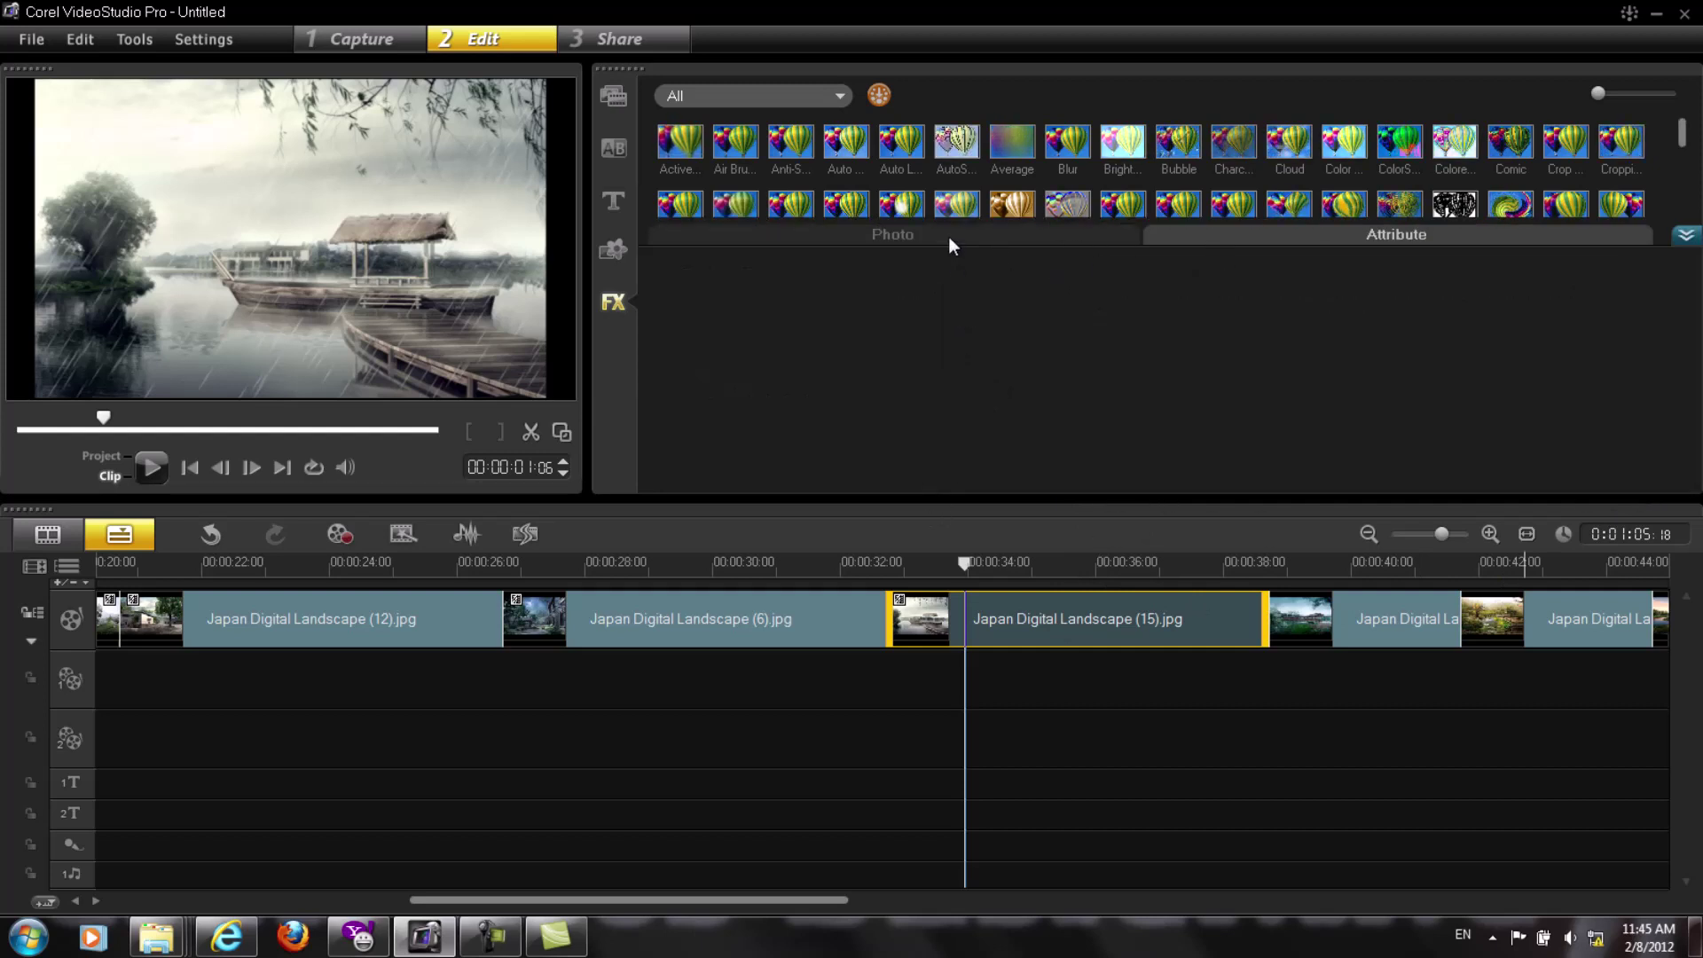
click(966, 364)
click(1008, 398)
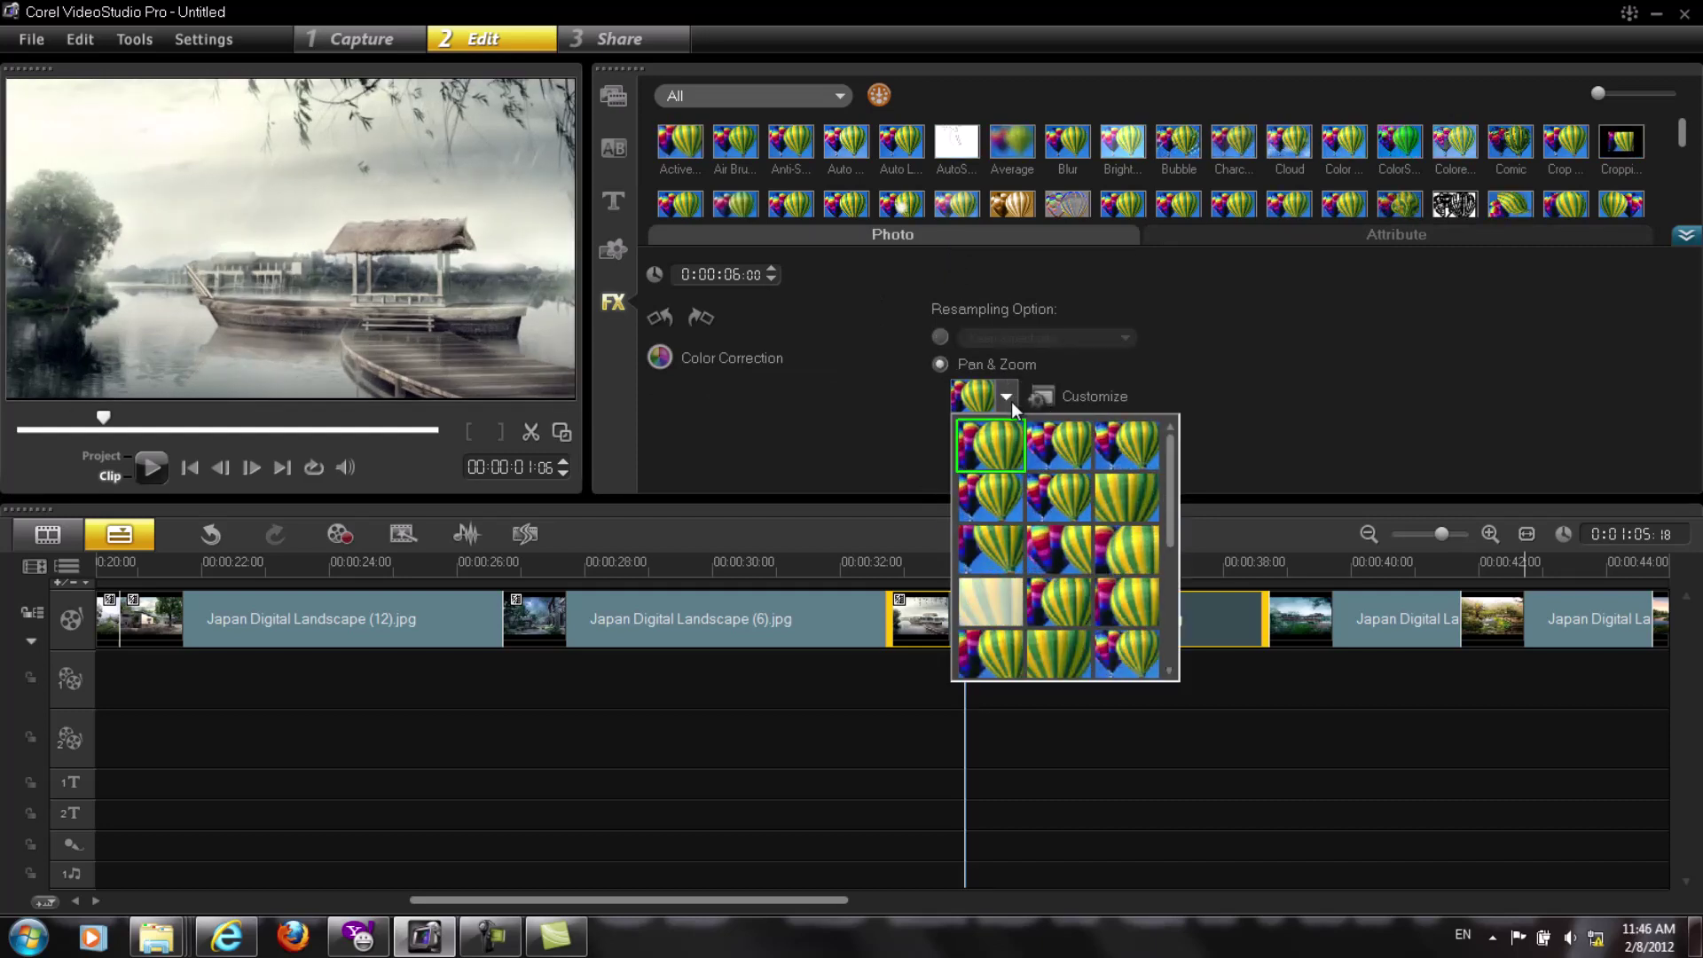
click(1147, 498)
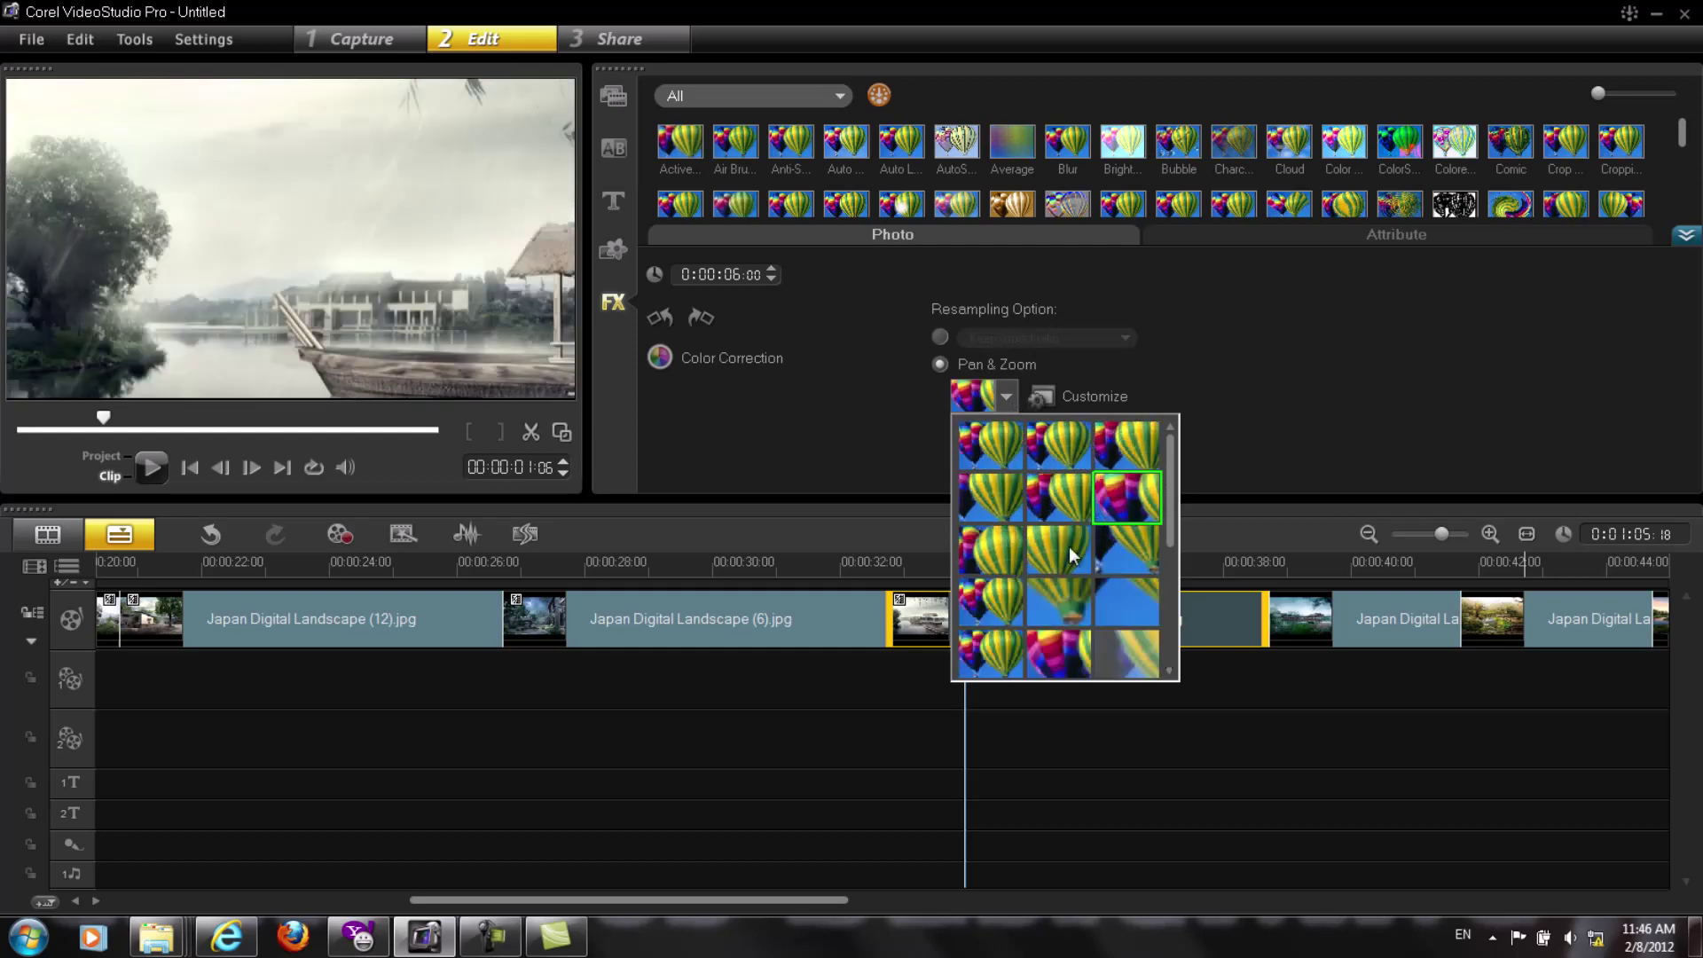
click(159, 468)
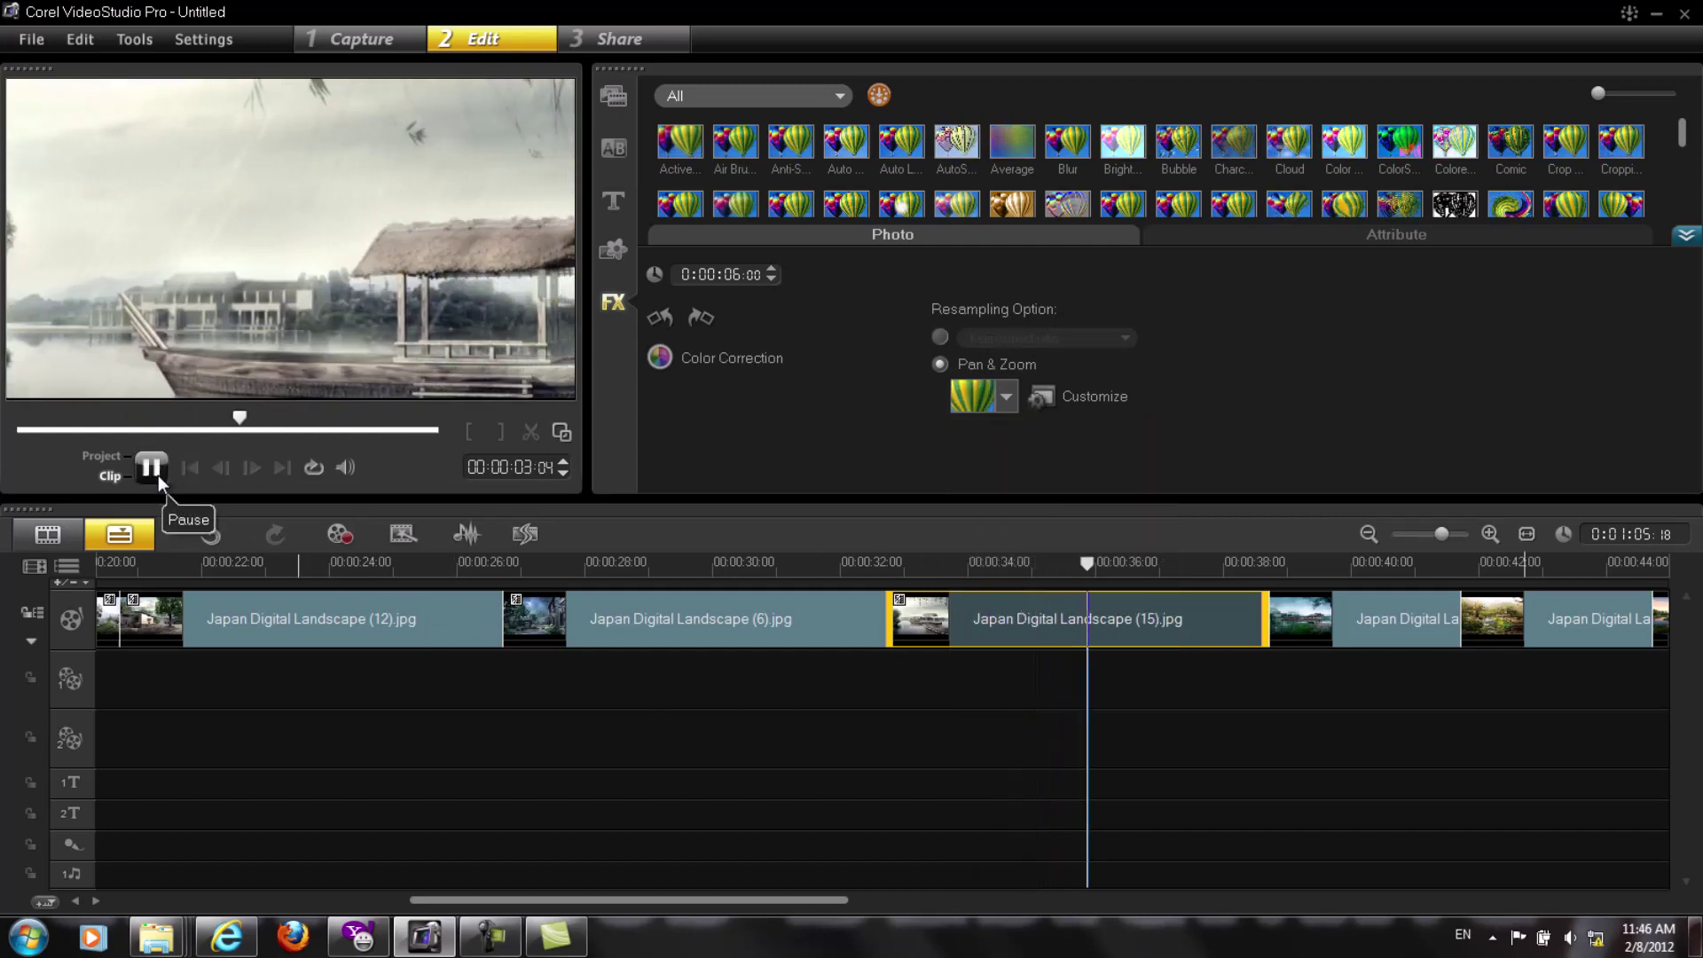
Customize the pan and zoom from 278% on the tree to a wider 118% ending view shifted toward the tree, then apply and preview it.
click(1055, 395)
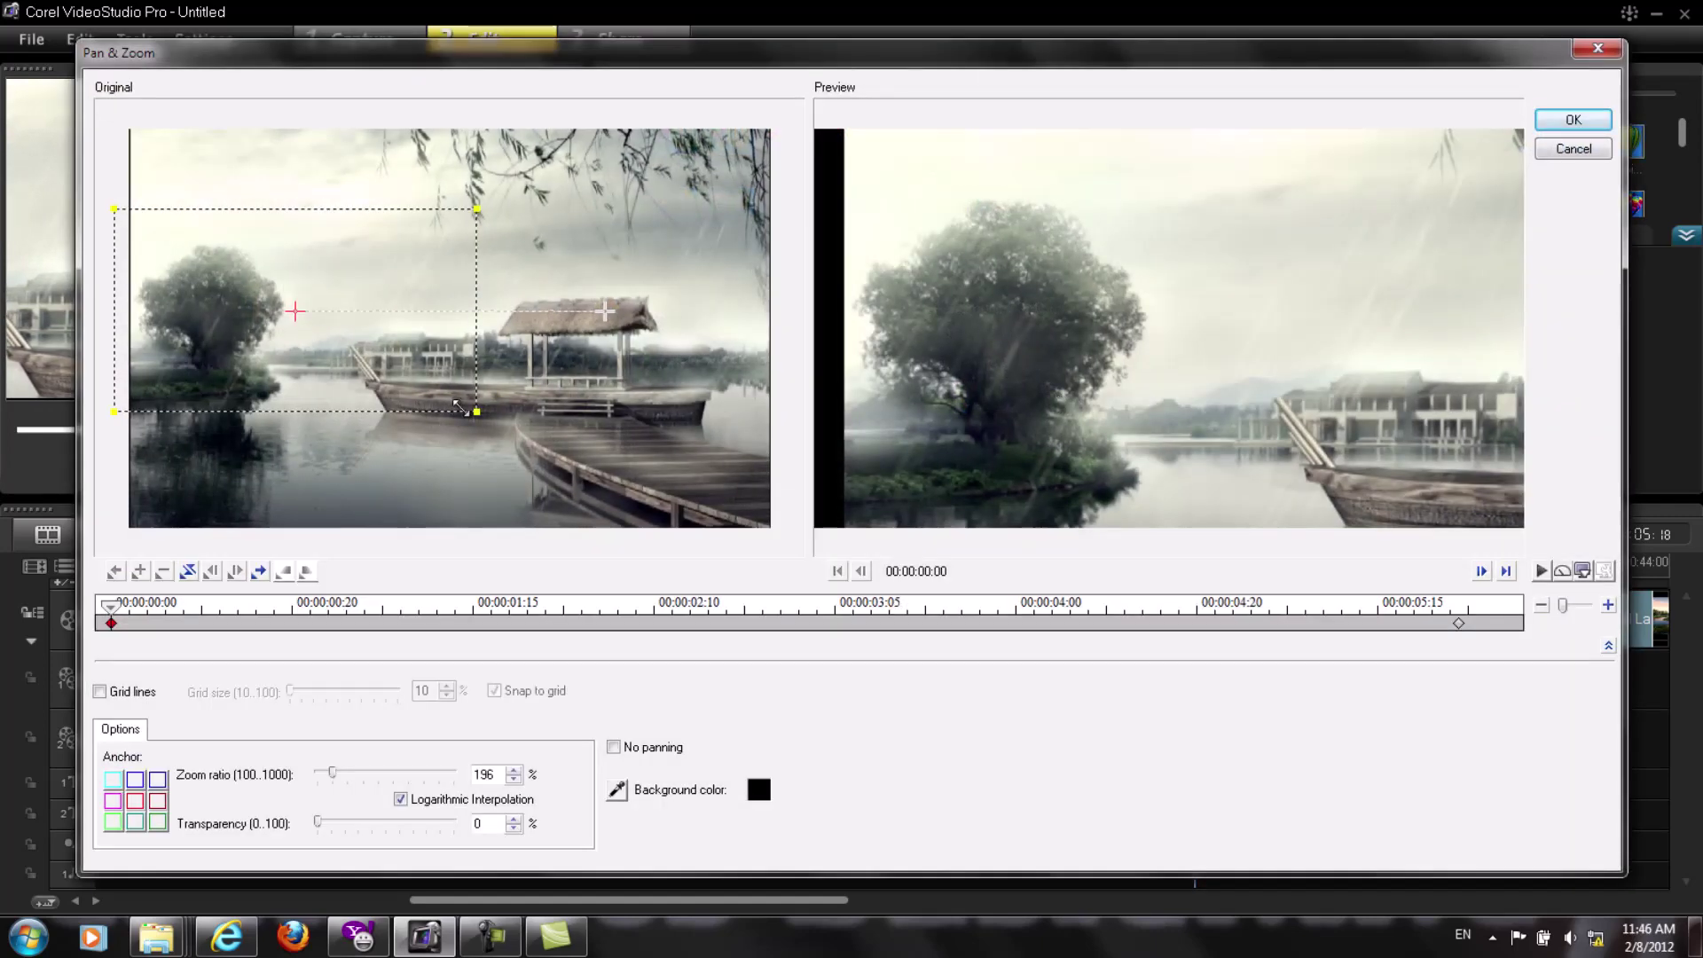
drag(463, 408, 410, 381)
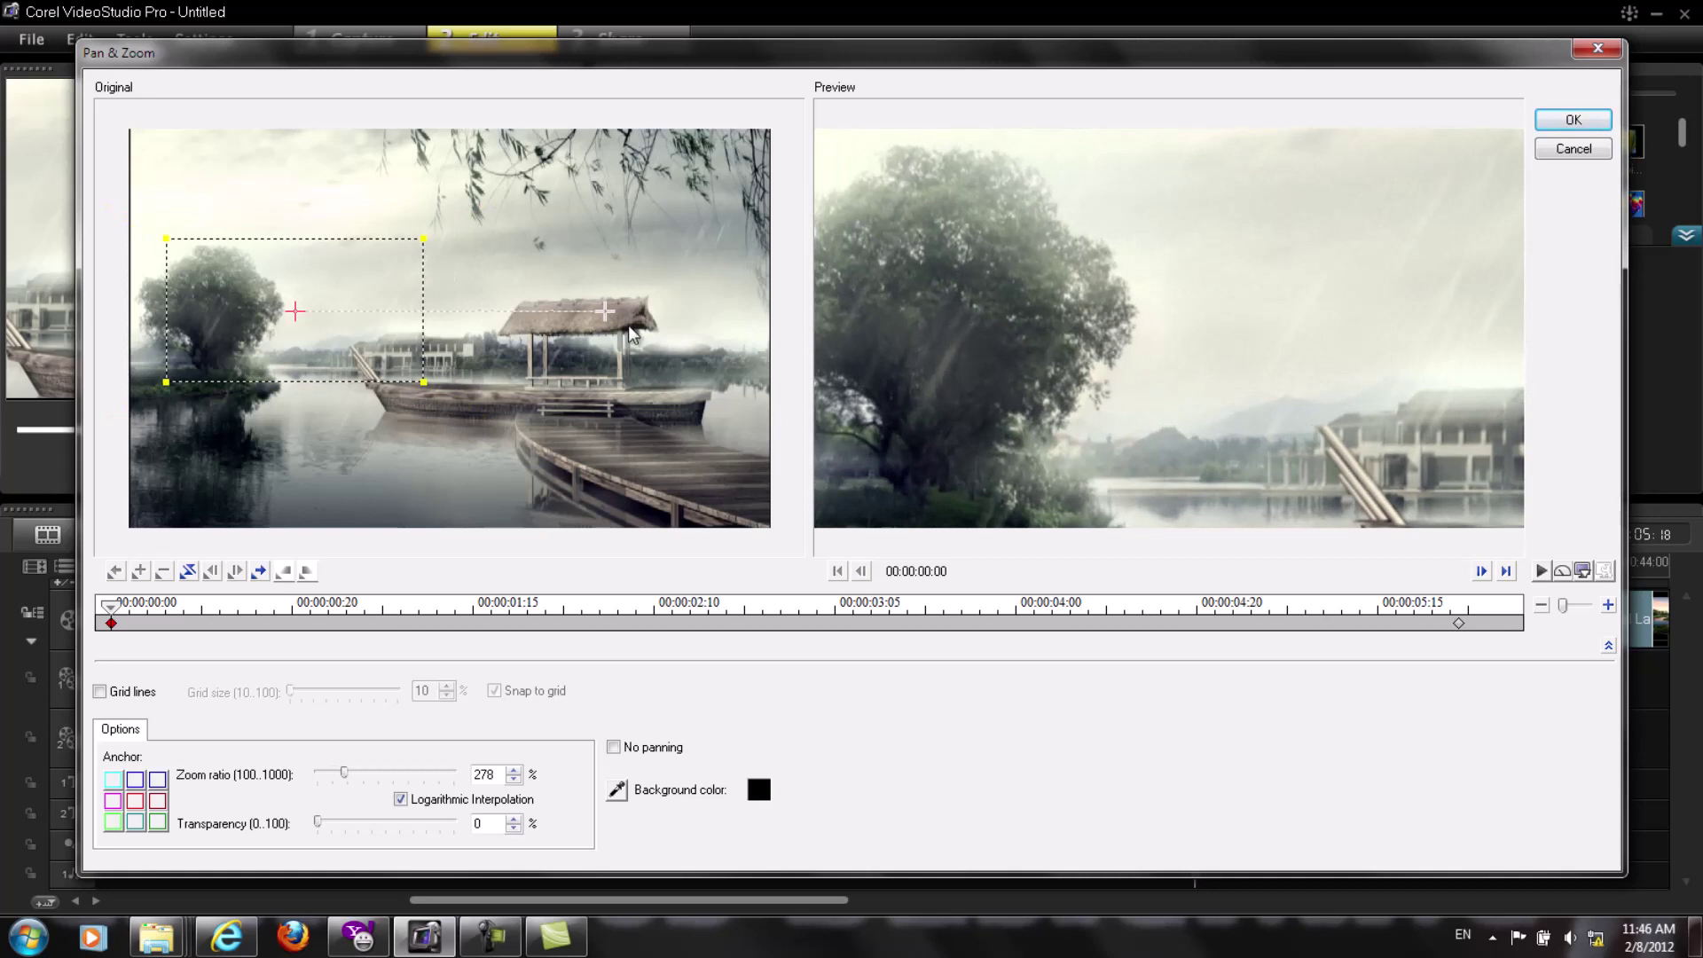
click(606, 311)
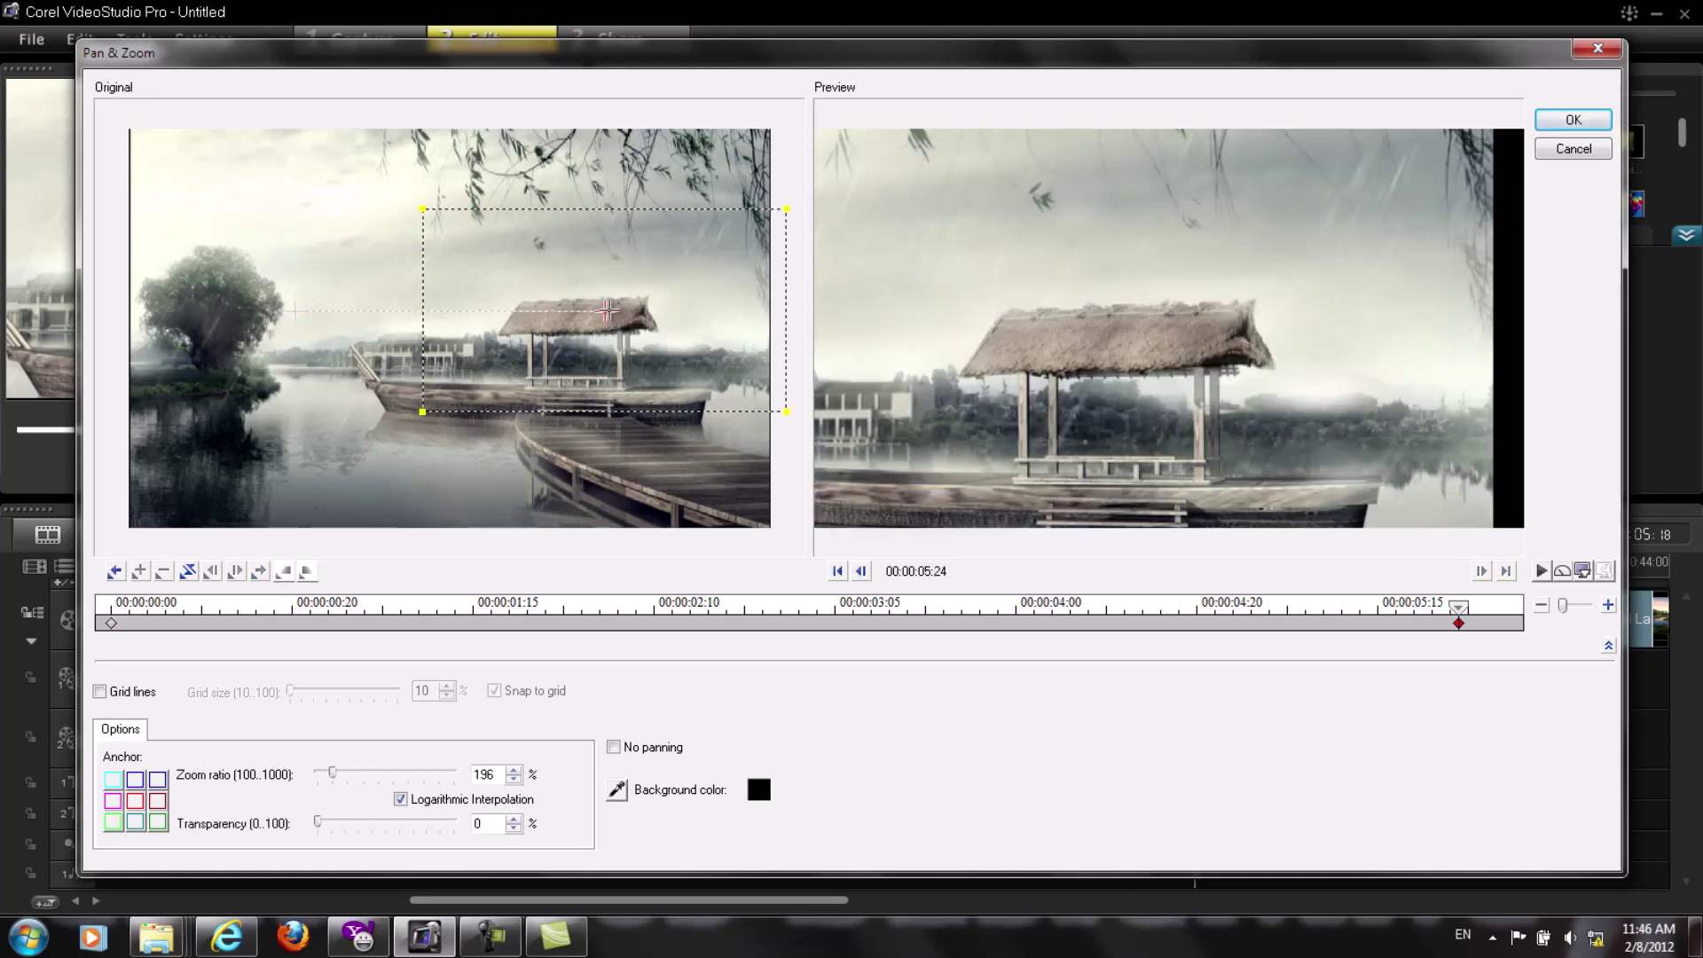
drag(606, 311, 585, 311)
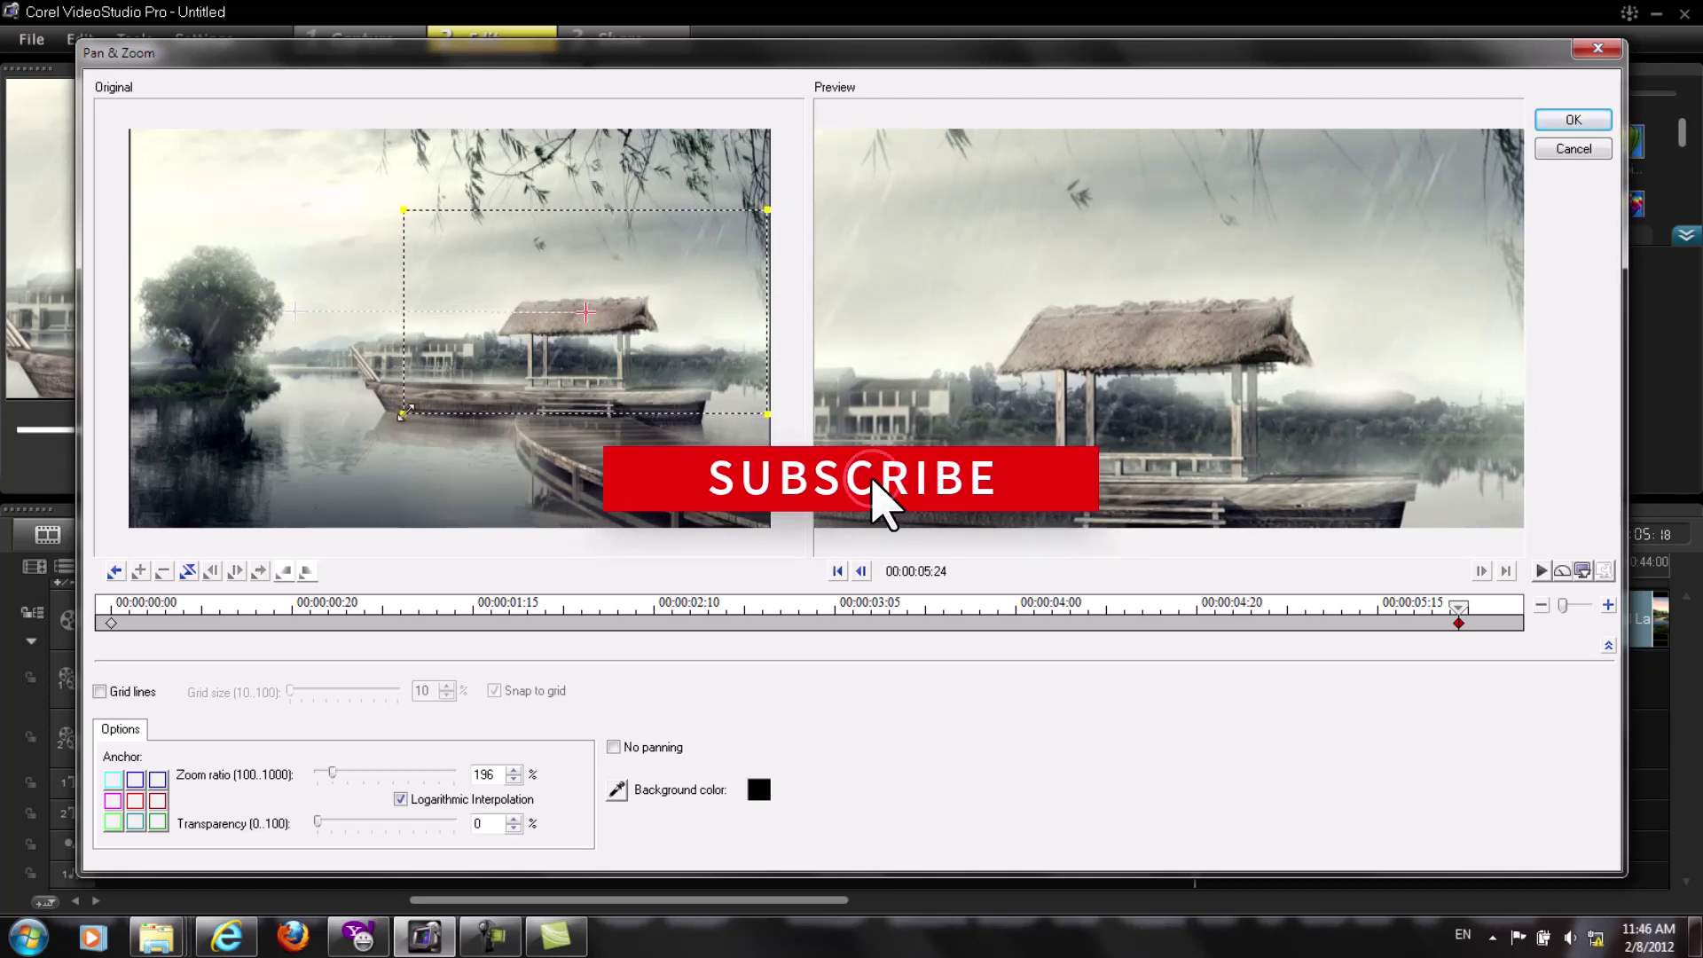
drag(403, 414, 283, 480)
drag(585, 312, 466, 310)
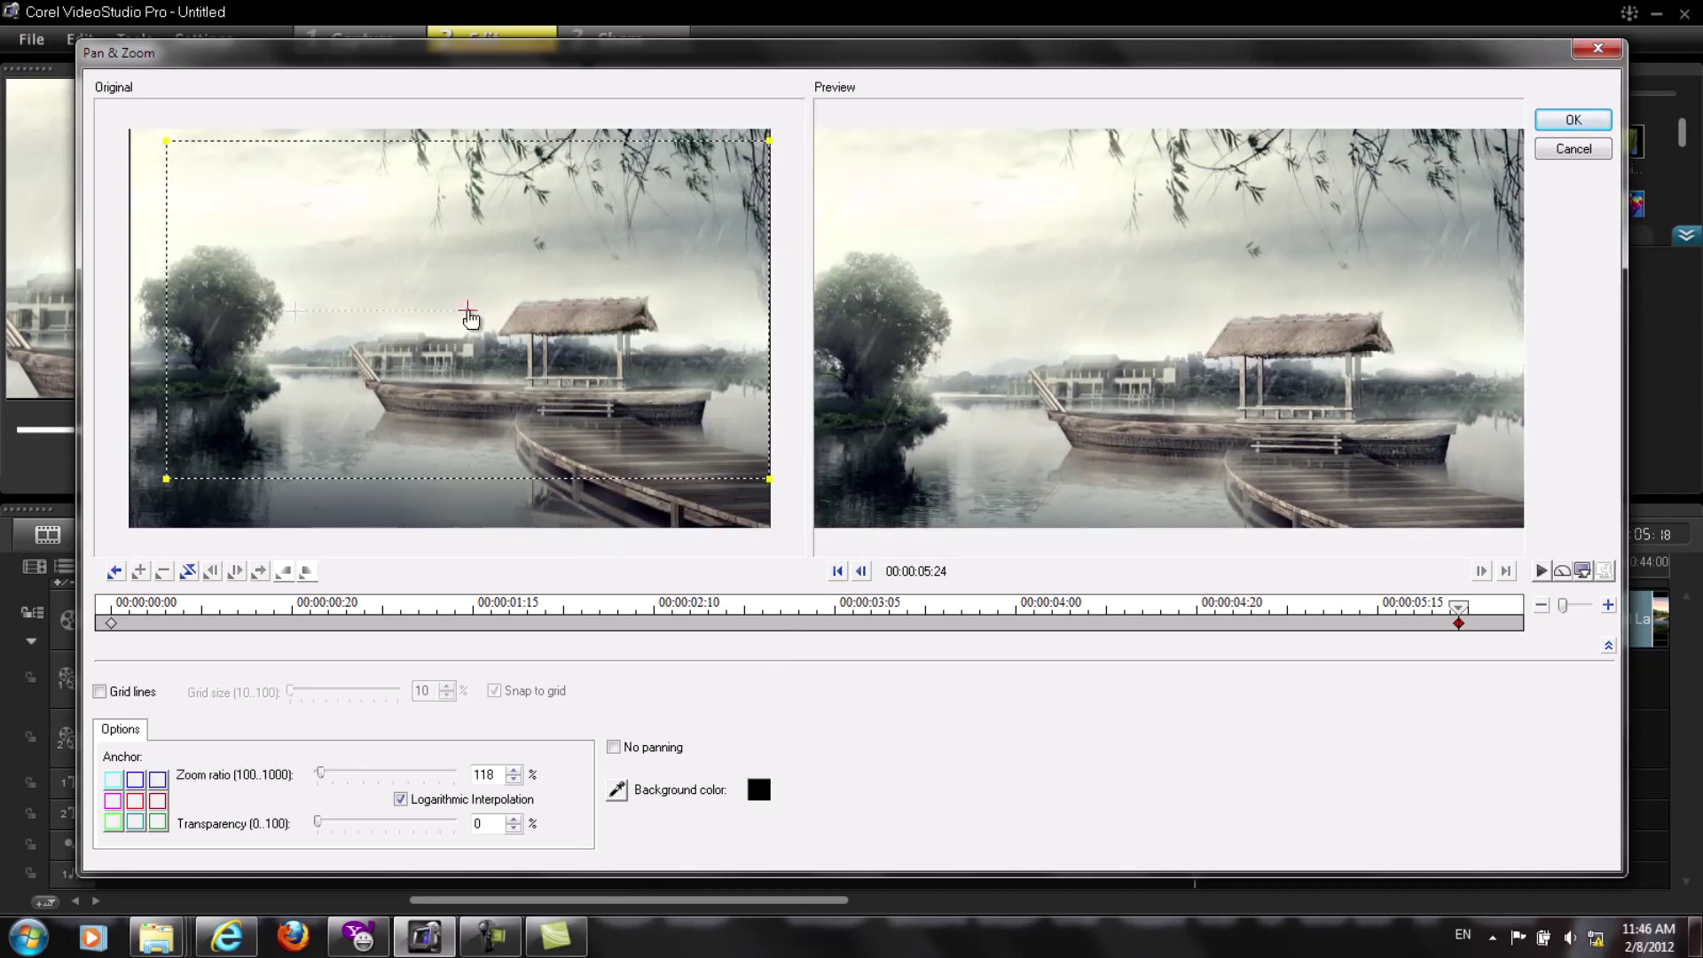
click(1572, 120)
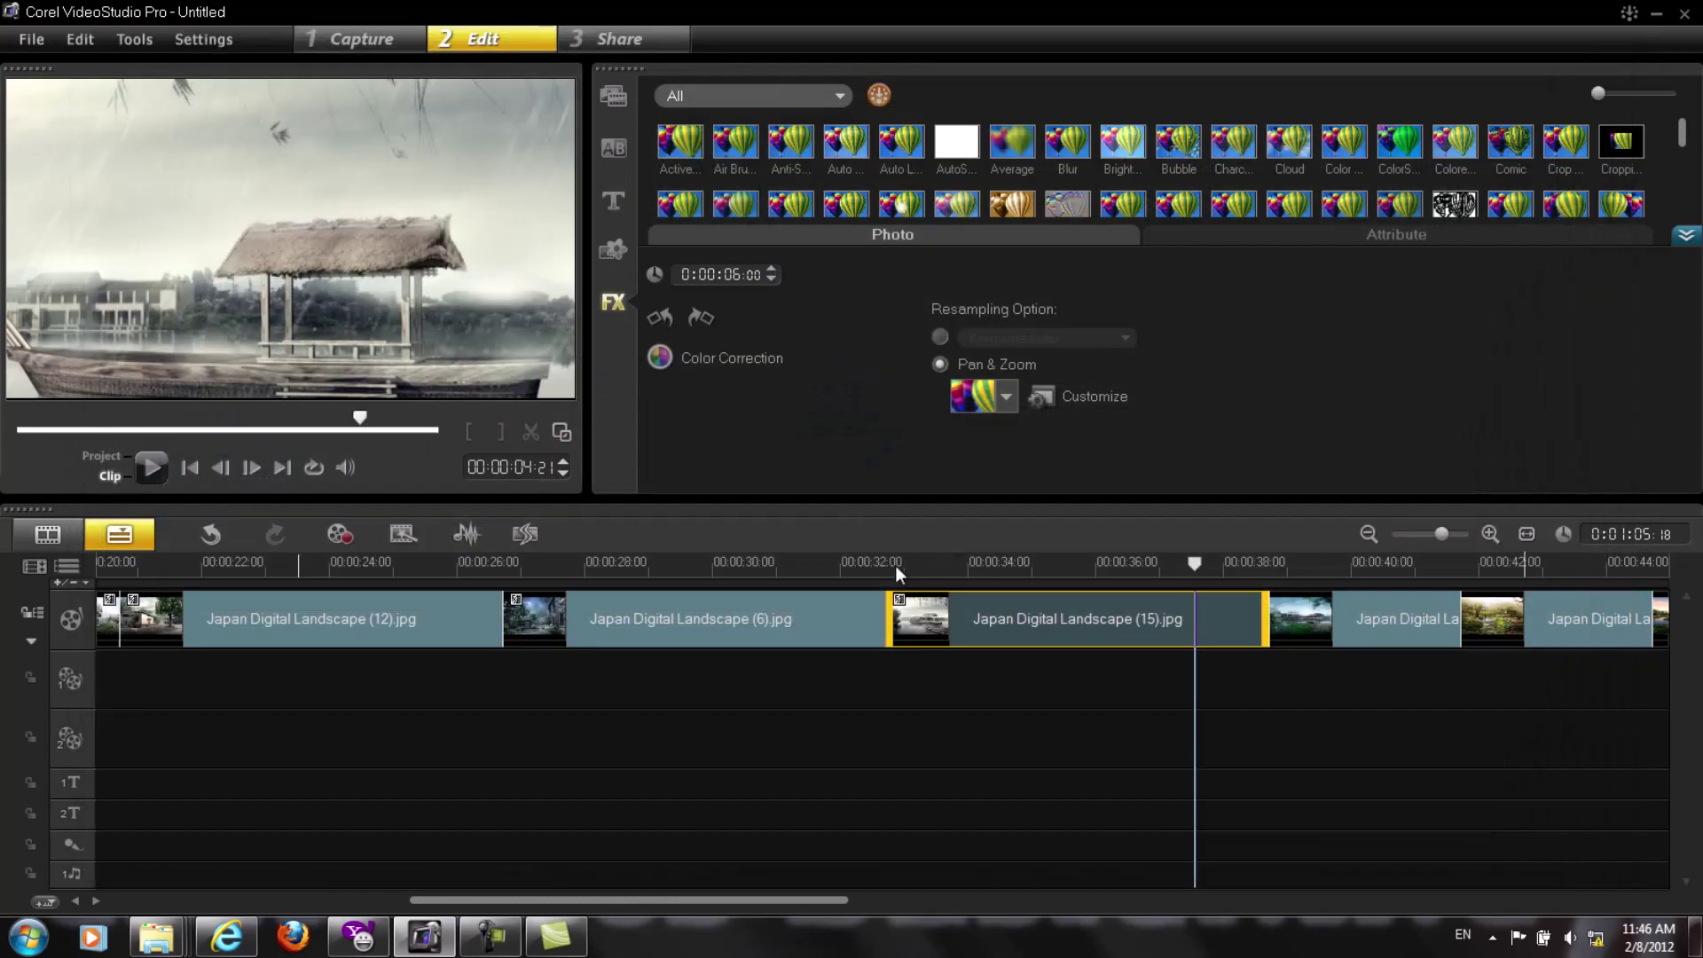
click(165, 463)
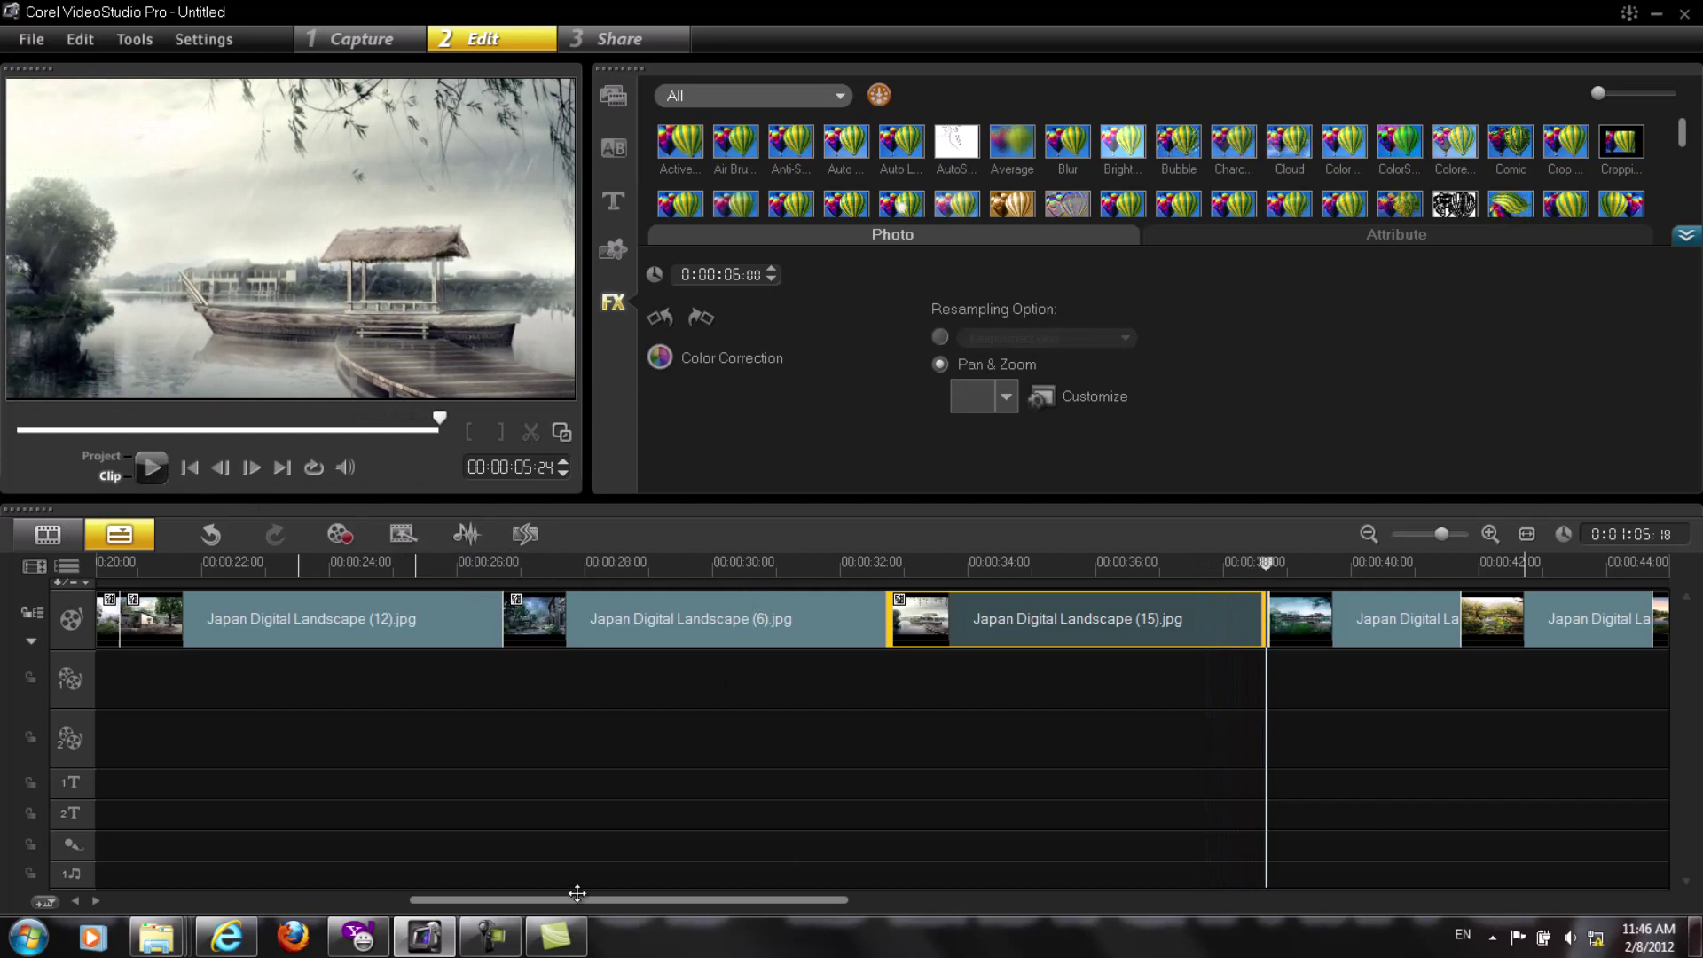
click(507, 949)
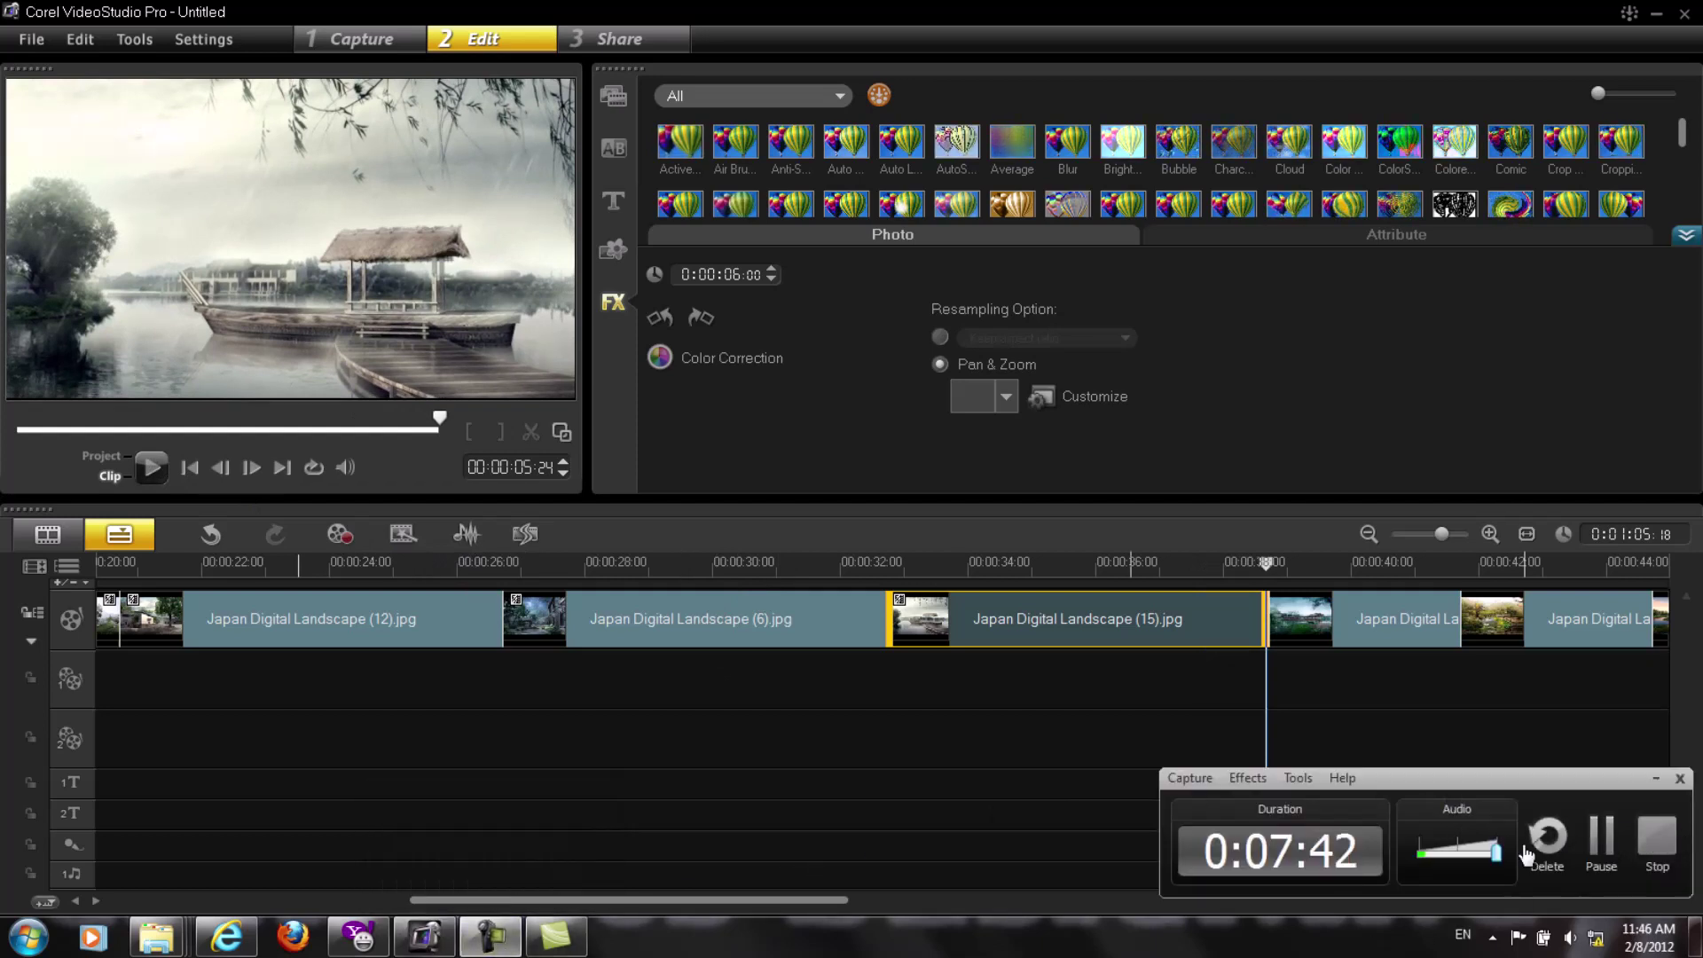
click(1602, 847)
Extend the Japan Digital Landscape (19) clip to 6 seconds and apply the Rain filter to it.
click(1375, 645)
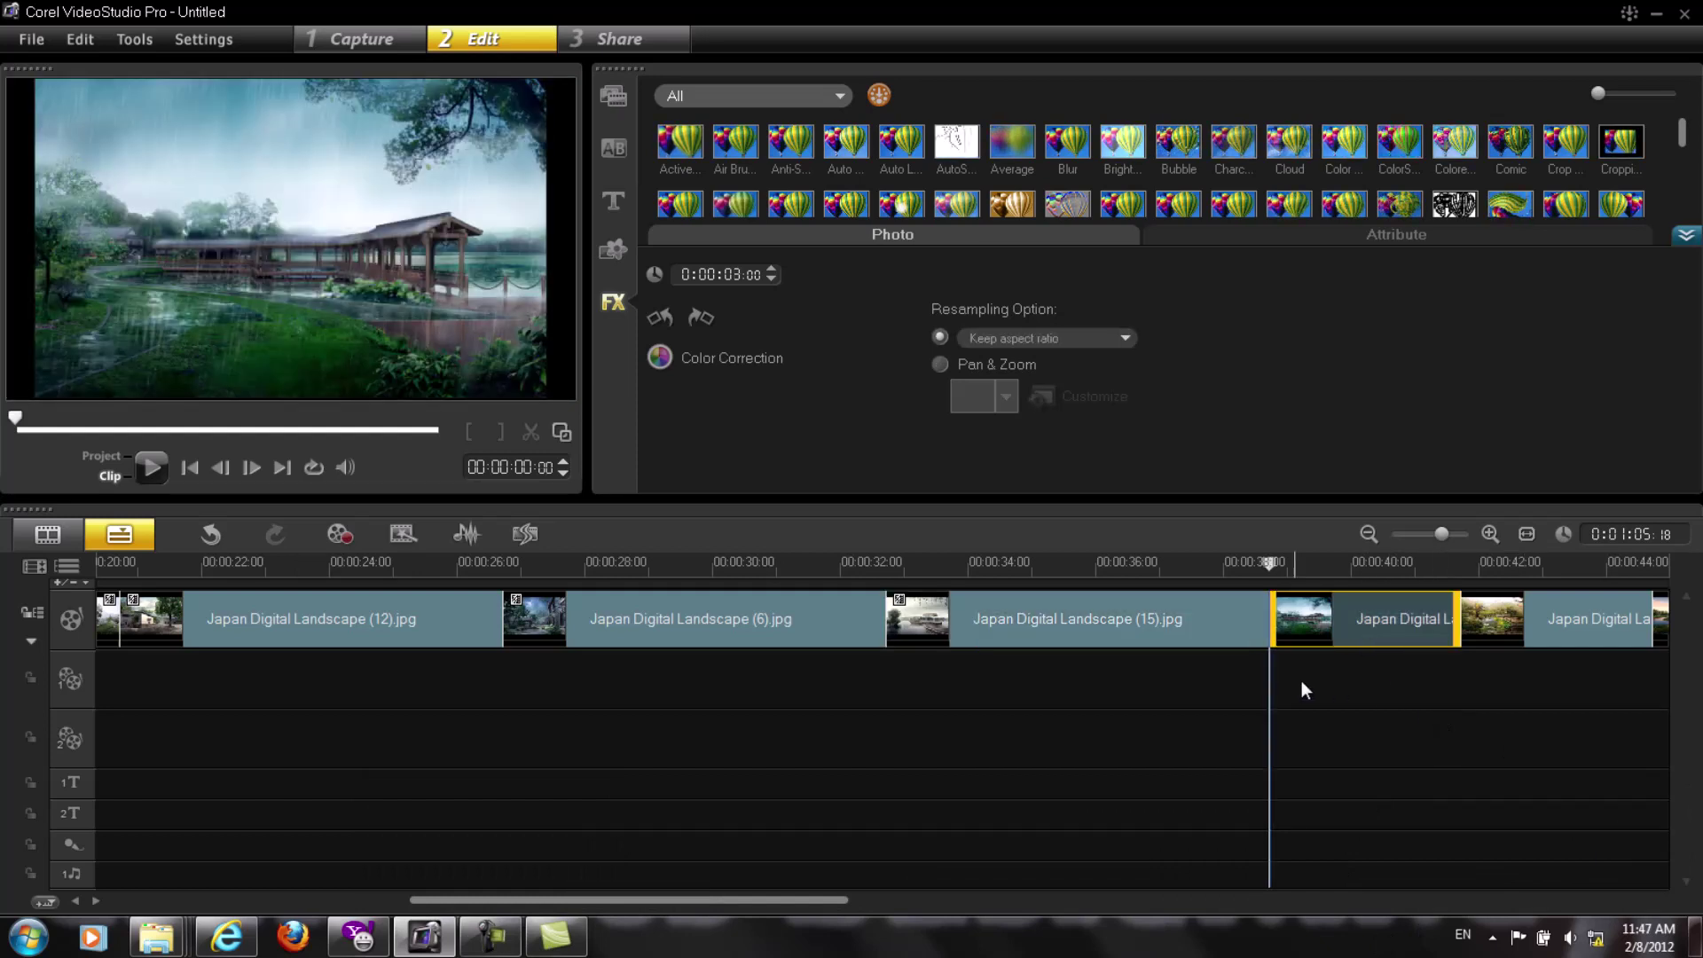
drag(1449, 618, 1647, 618)
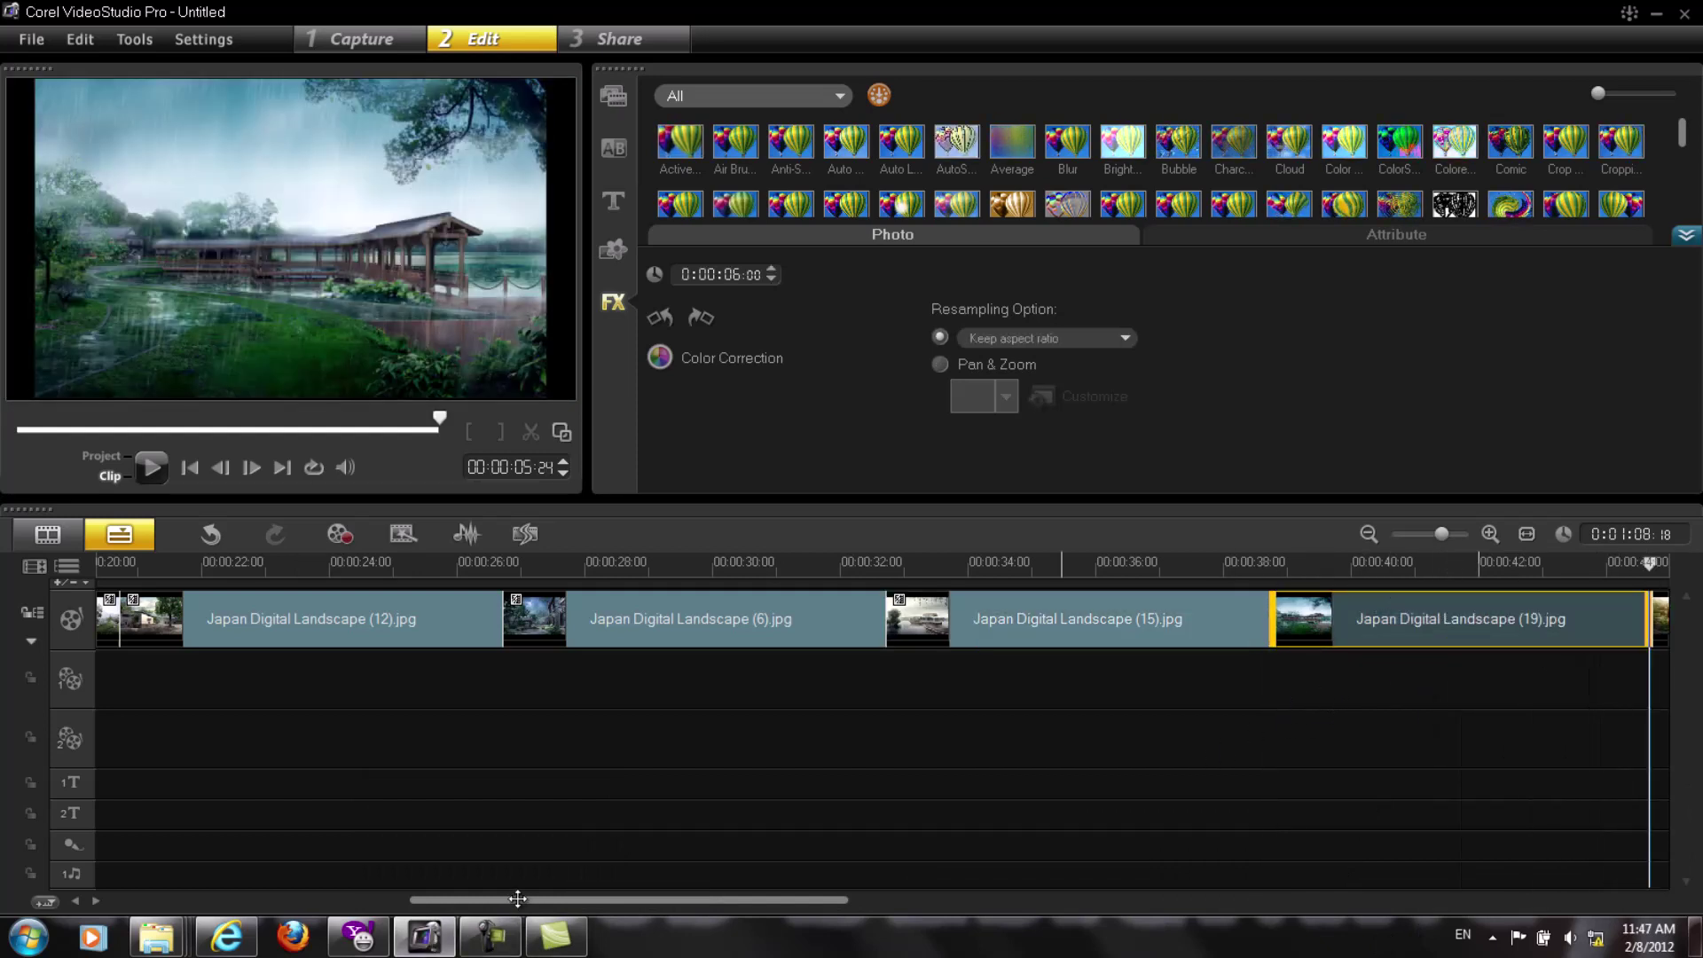
drag(519, 900, 642, 902)
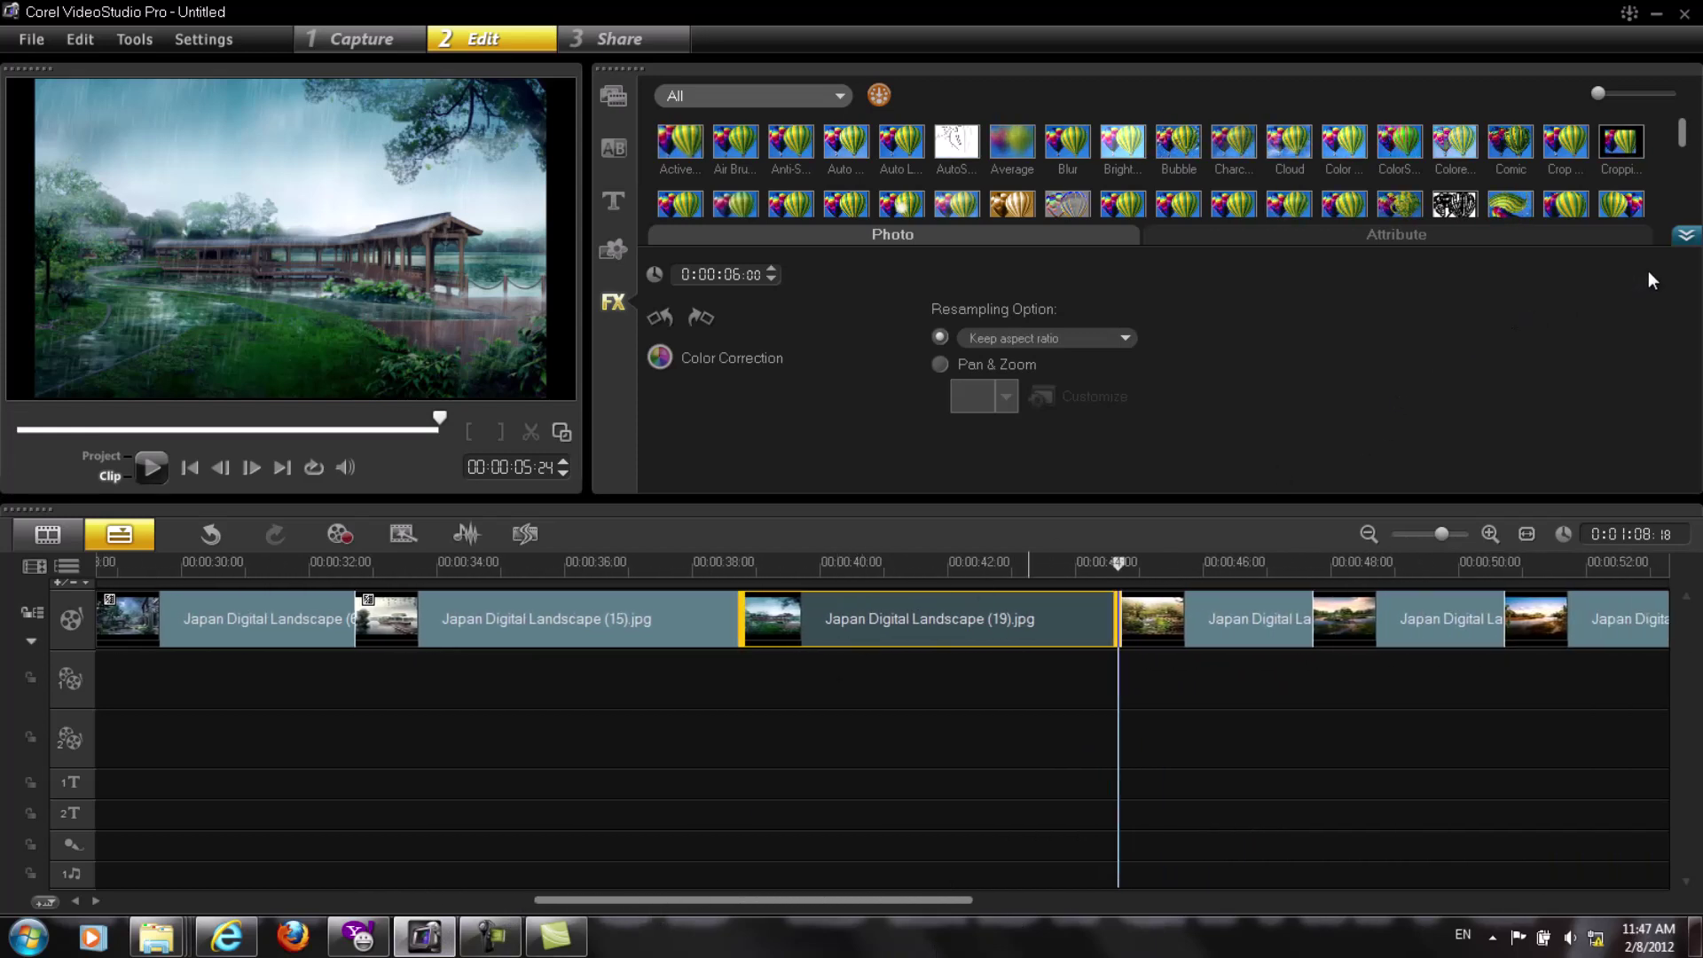
click(1686, 234)
drag(1621, 275, 849, 625)
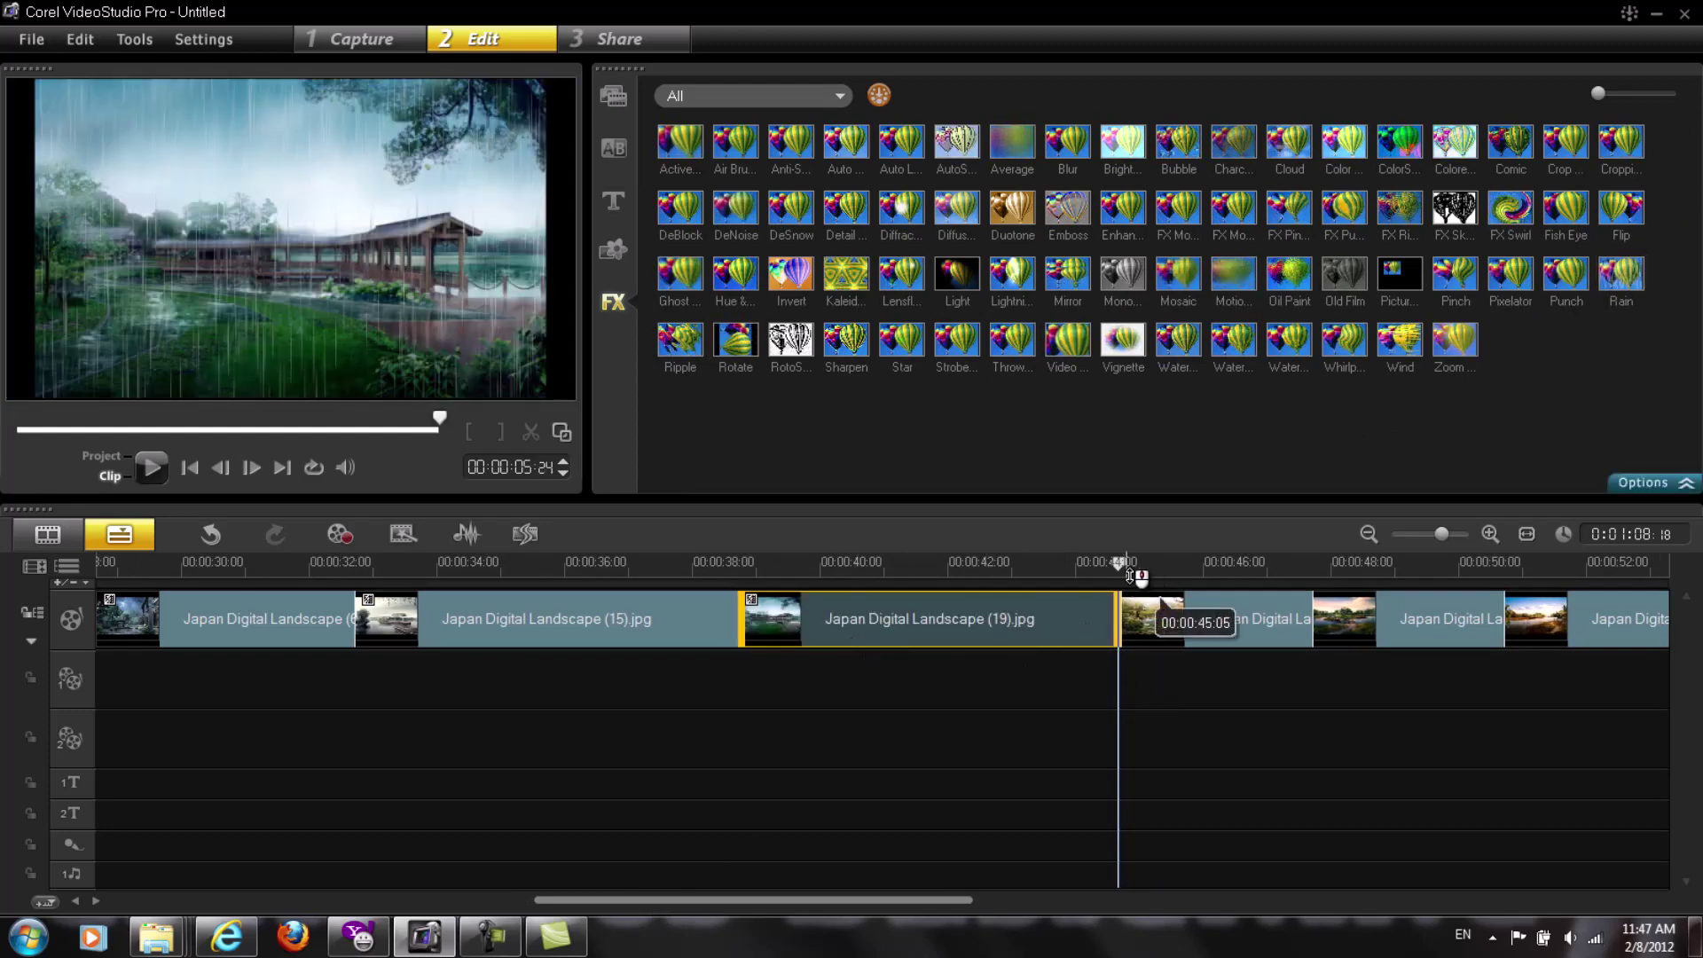
Customize the clip's Rain filter with a speed of 72 at the starting keyframe and 78 at the ending keyframe.
double_click(853, 631)
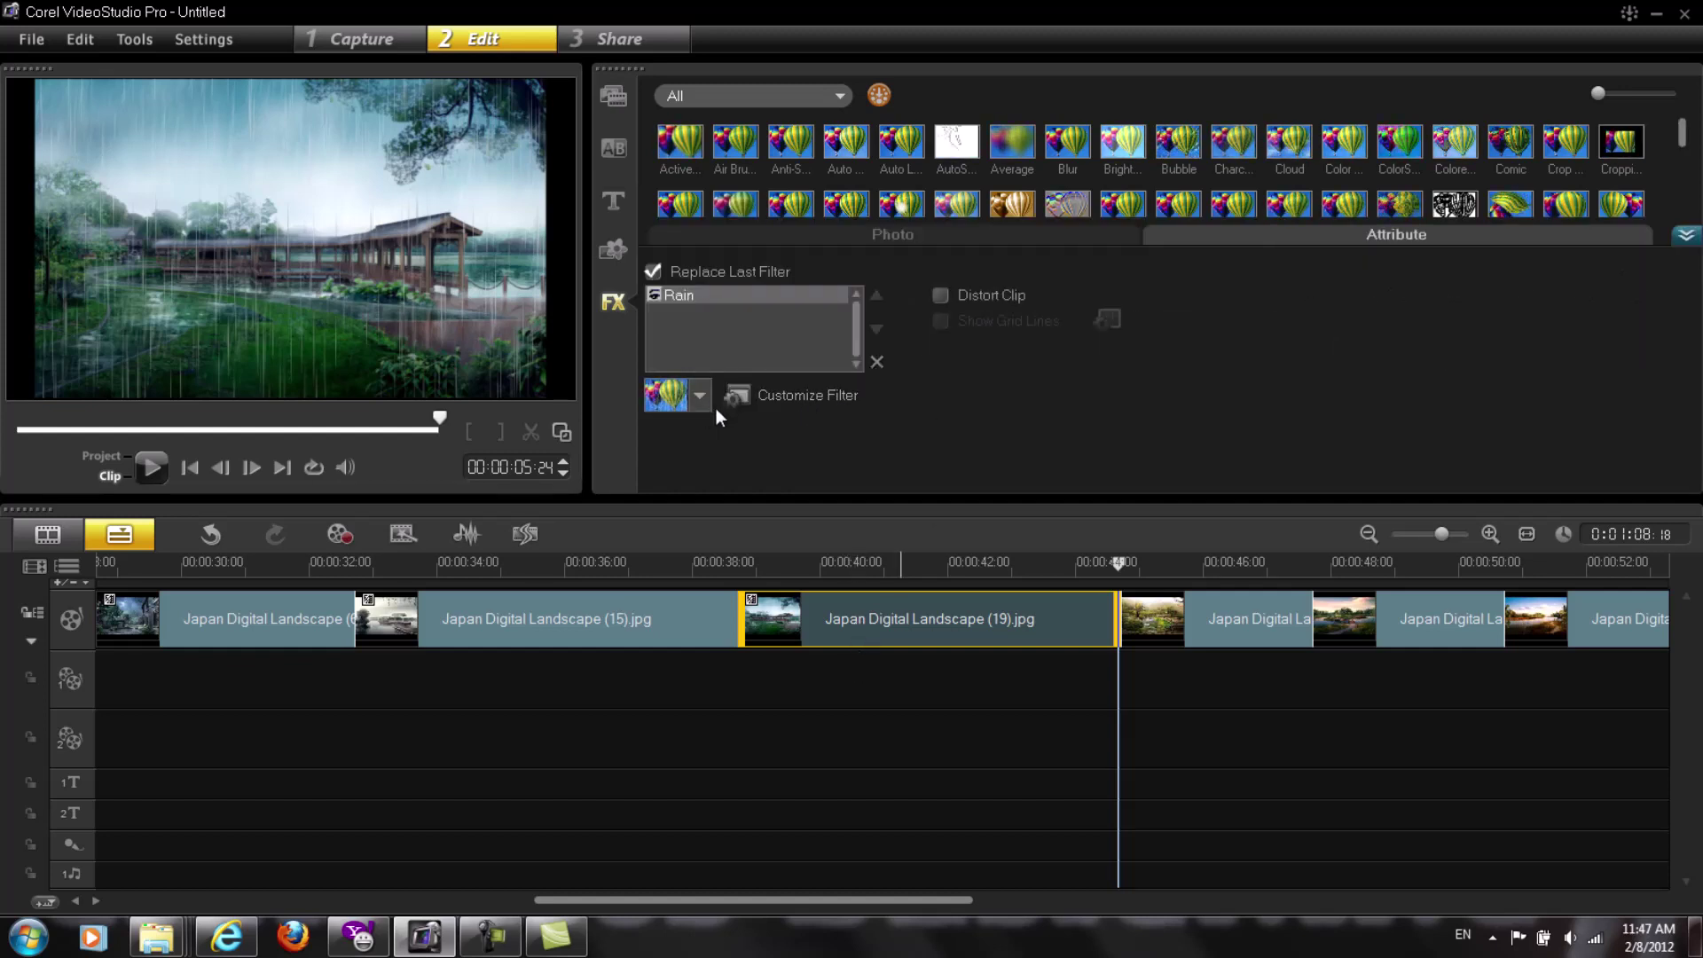
click(745, 398)
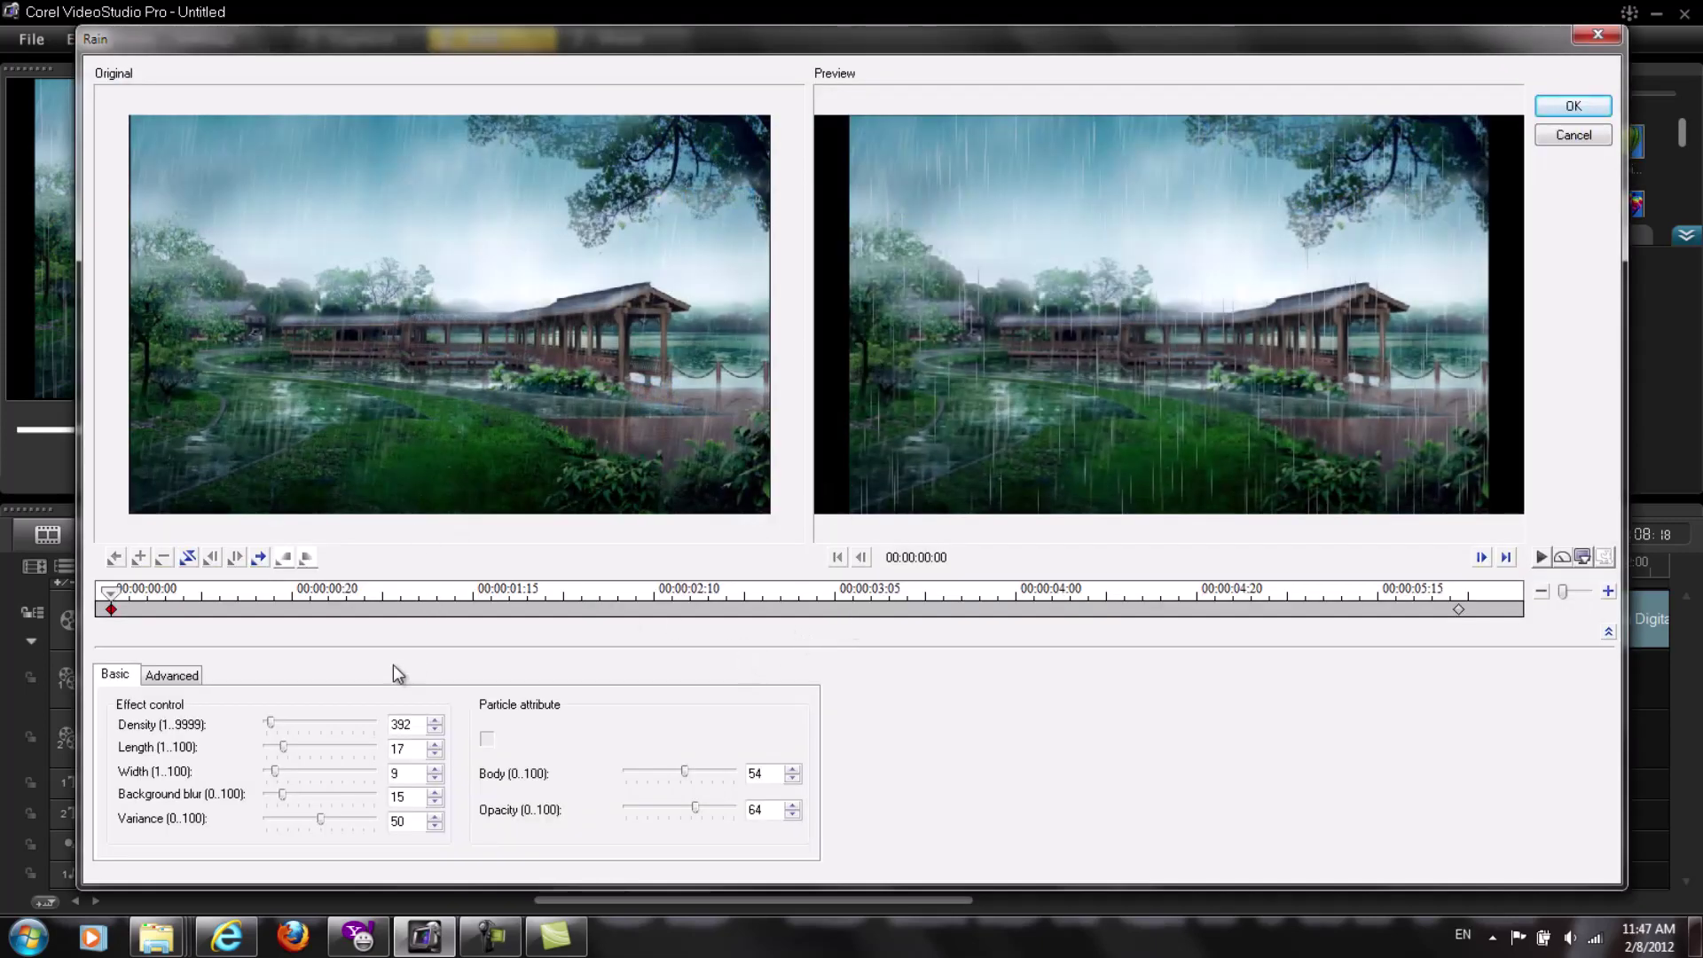
click(165, 675)
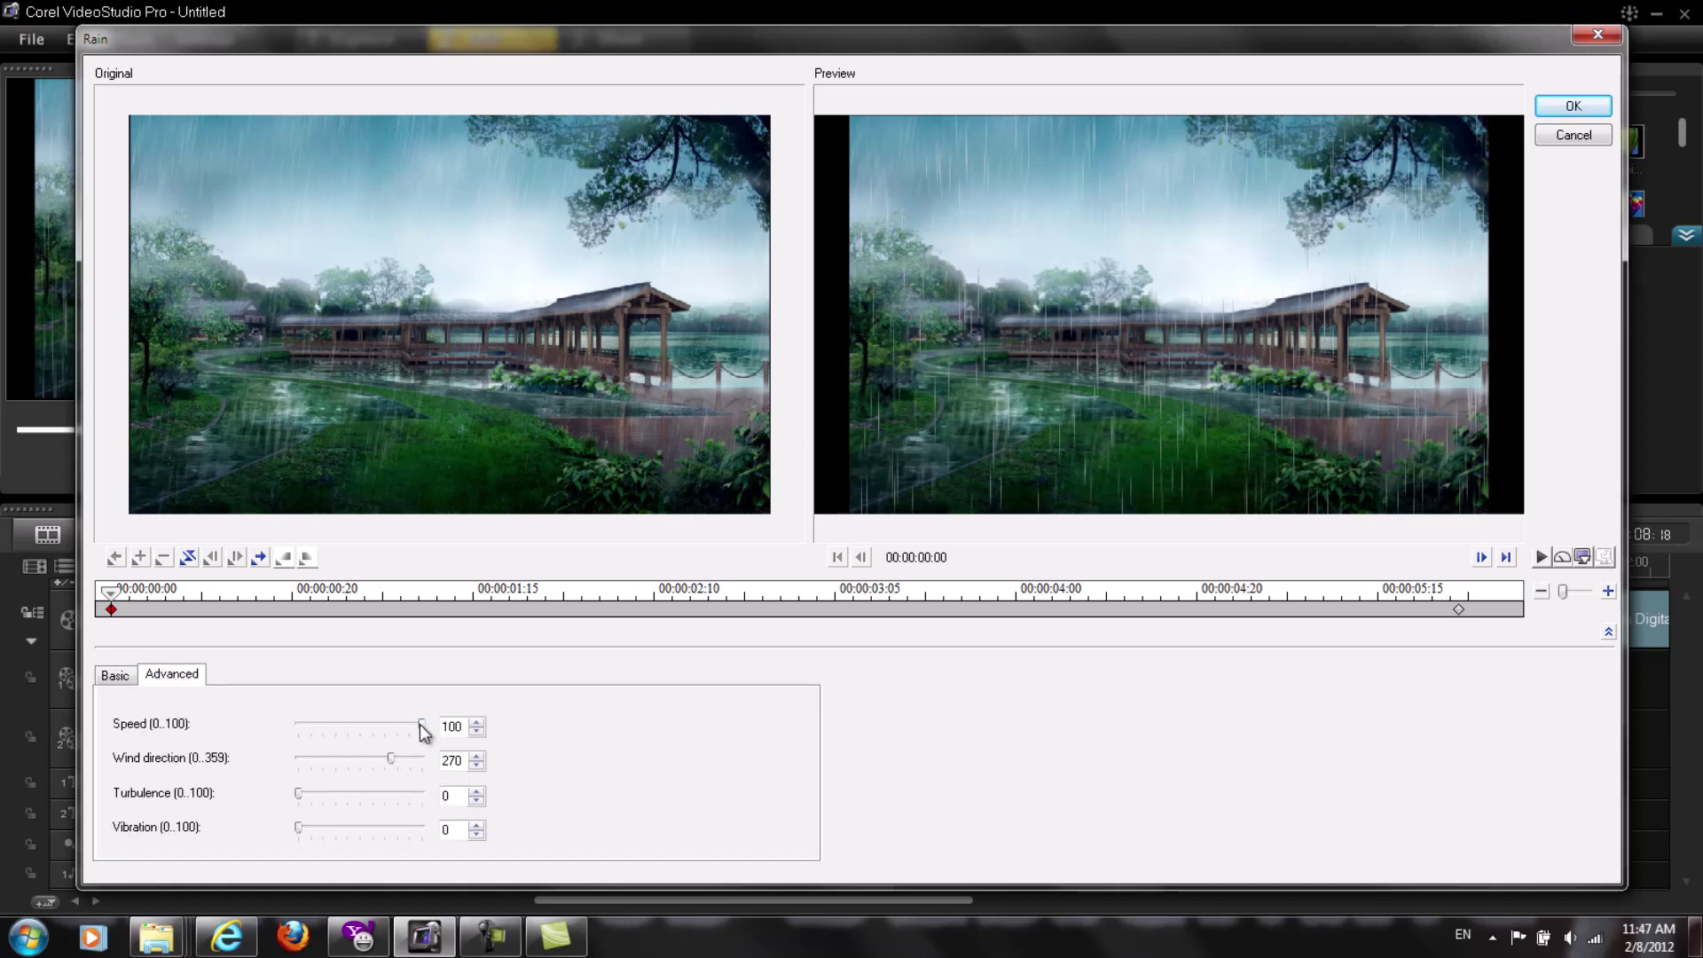
drag(420, 725, 401, 724)
click(1456, 608)
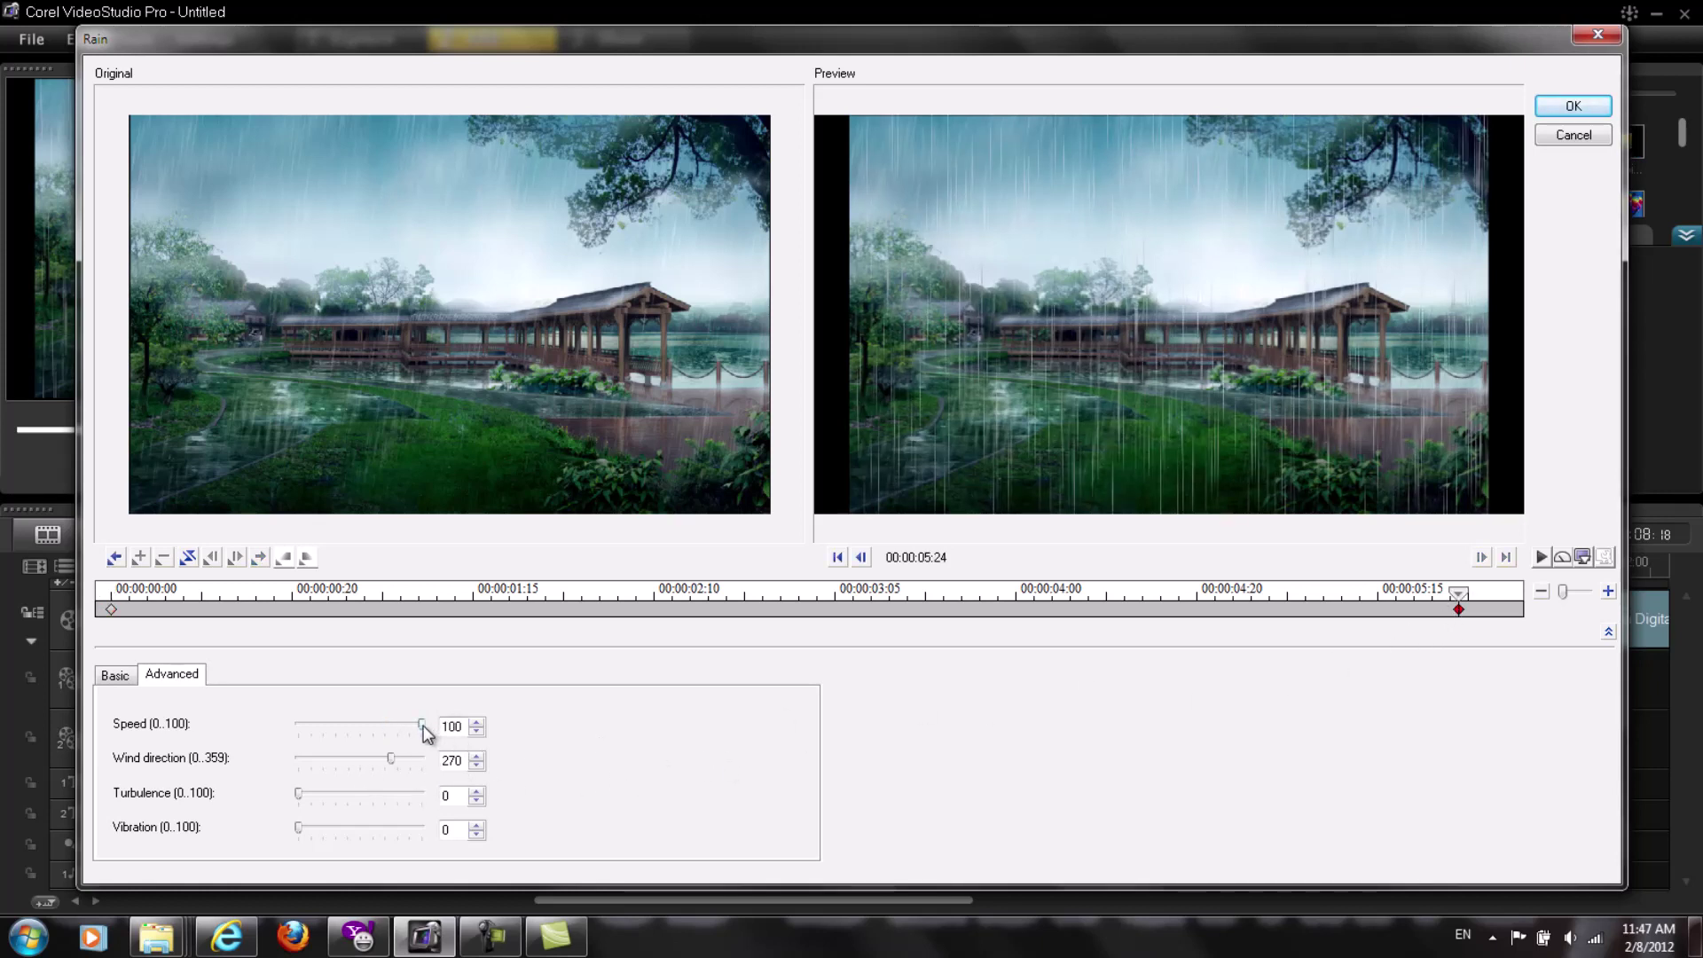
drag(423, 726, 391, 726)
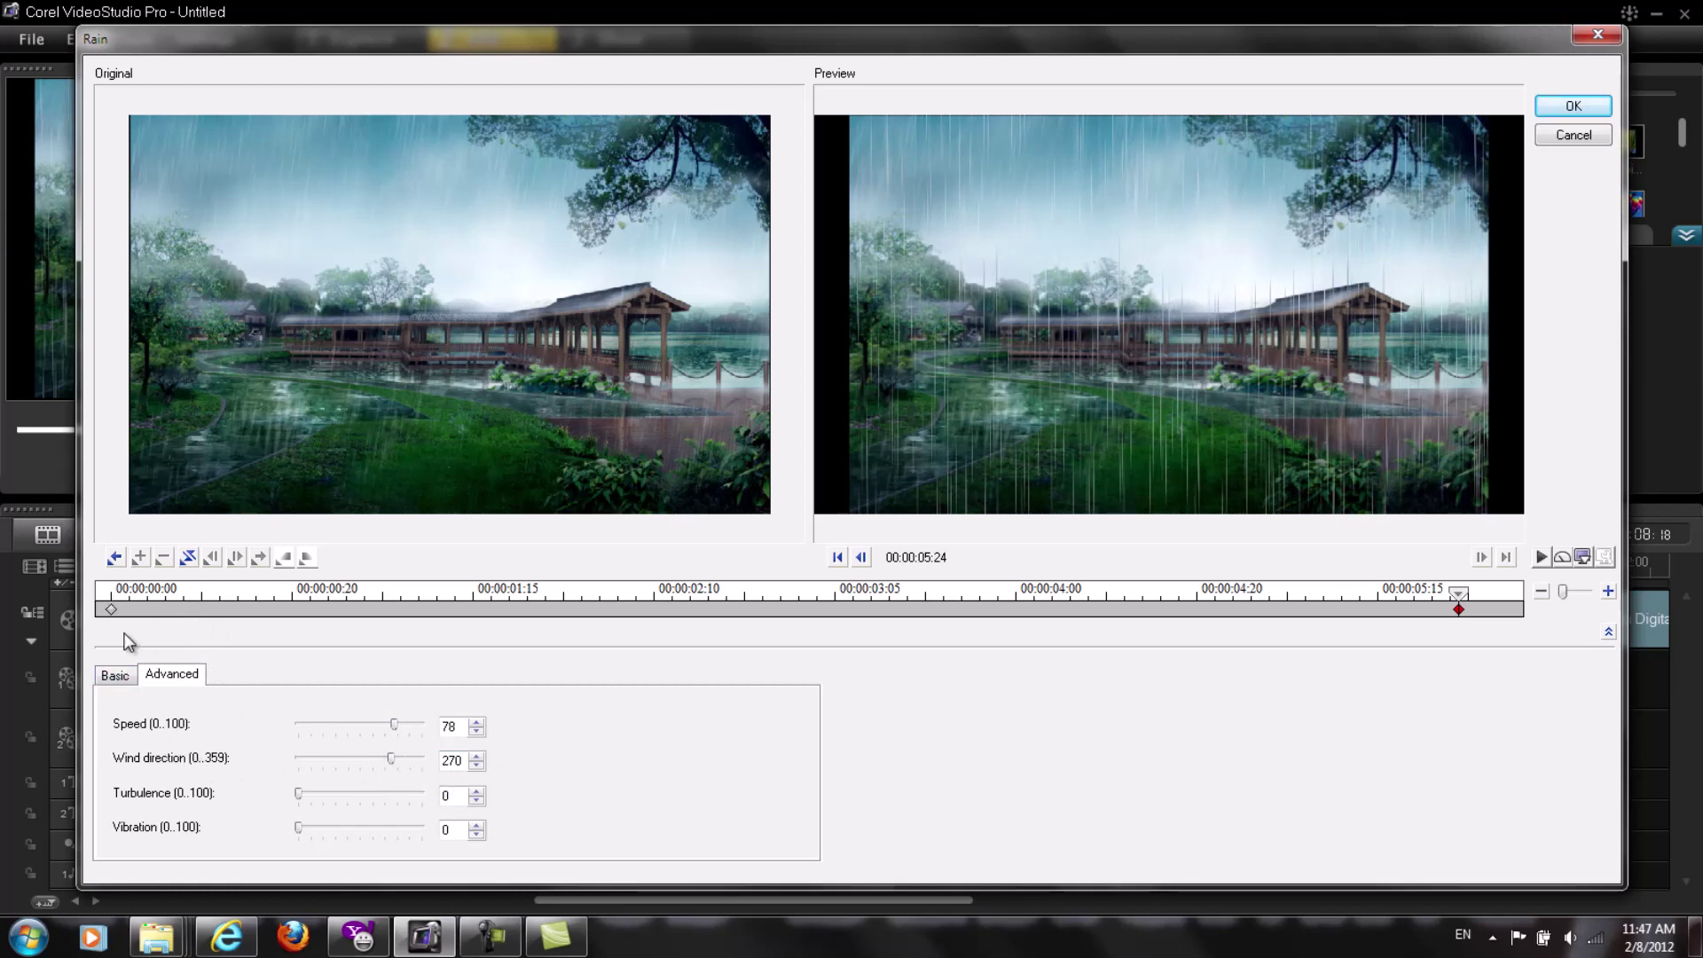
click(111, 609)
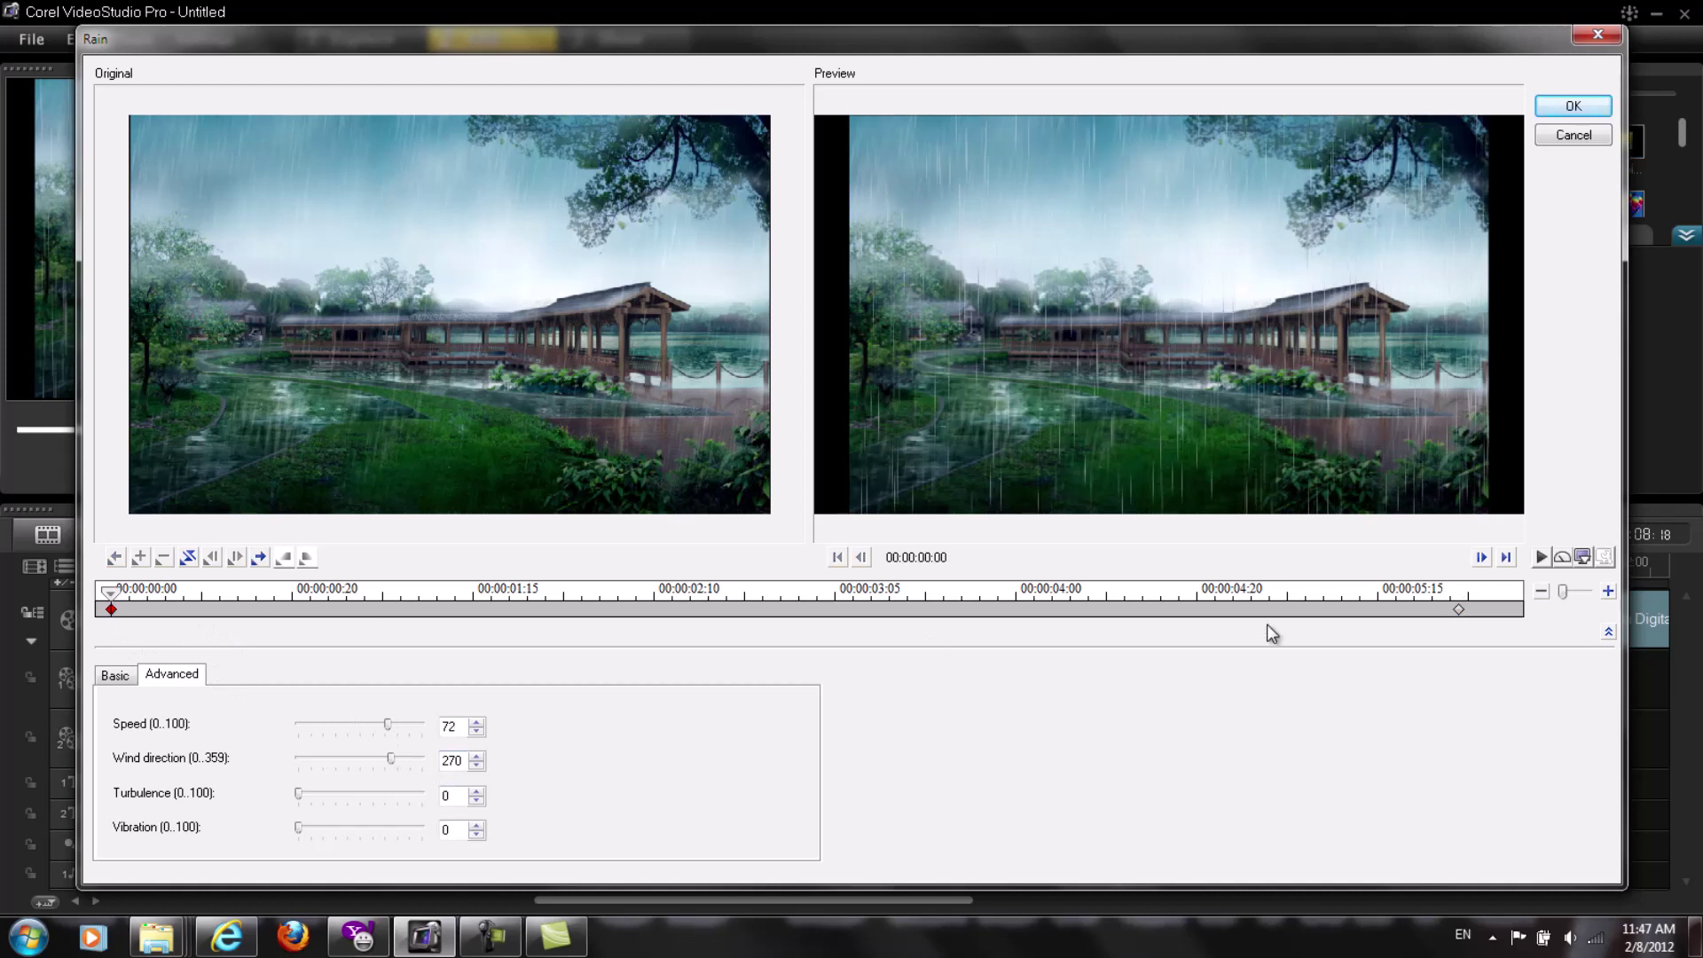
click(1456, 608)
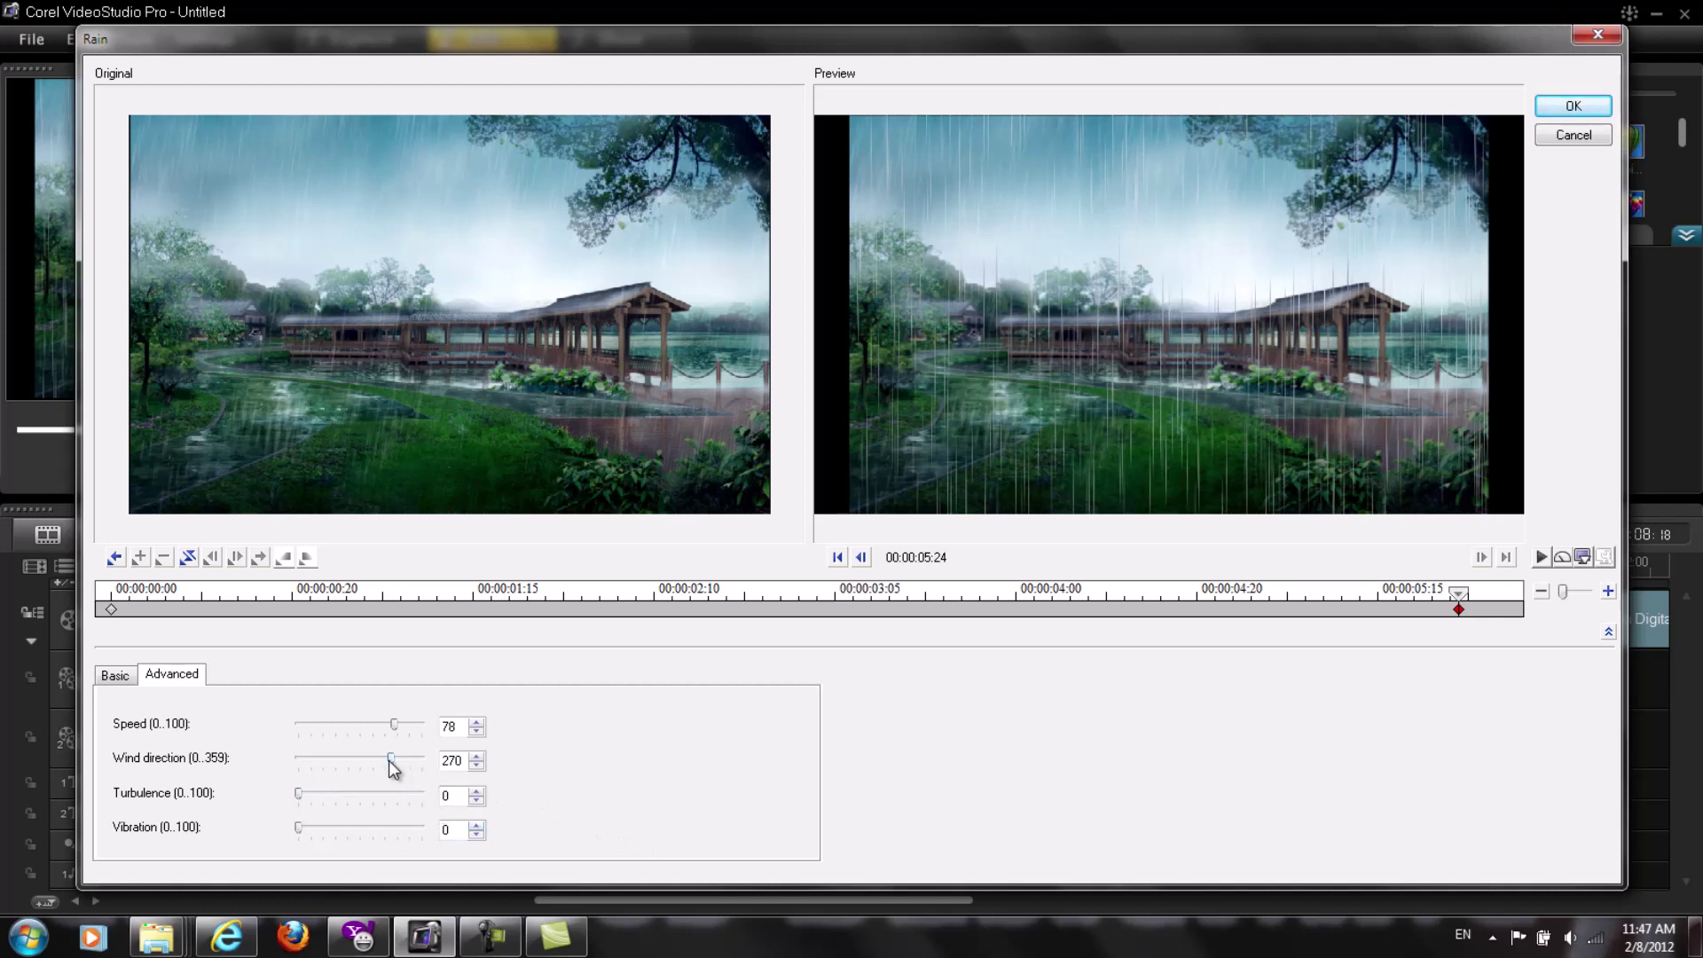
Set the starting keyframe's wind direction to 282 and its vibration to 3.
click(111, 610)
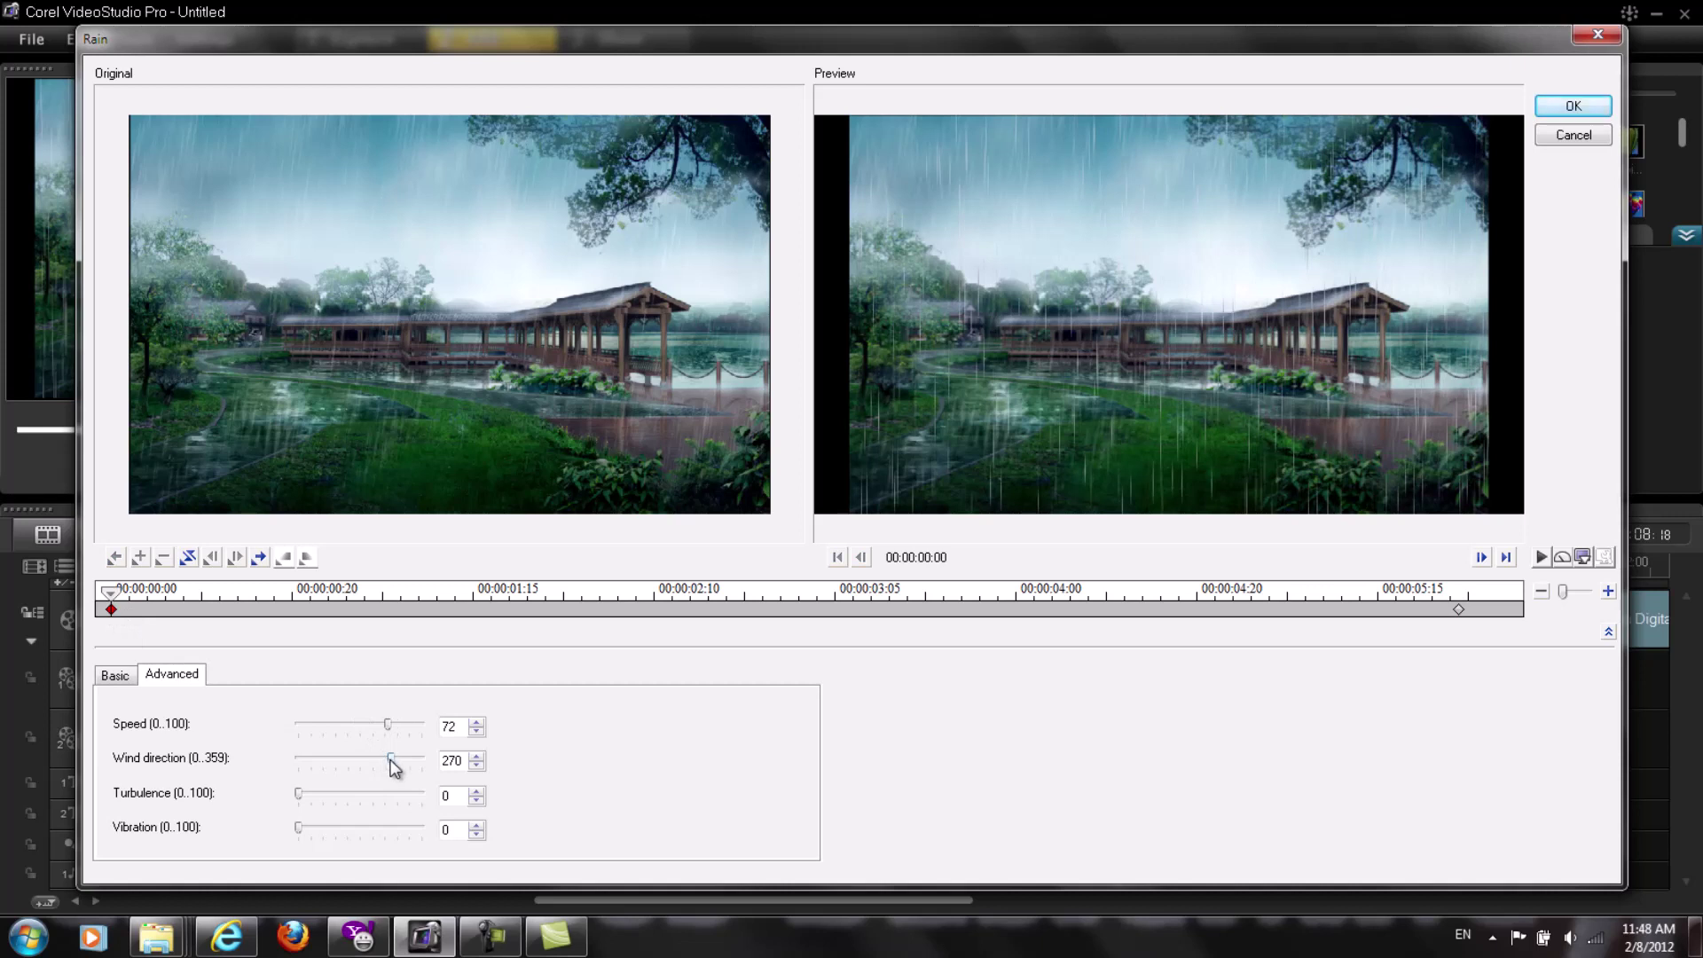
drag(390, 759, 384, 759)
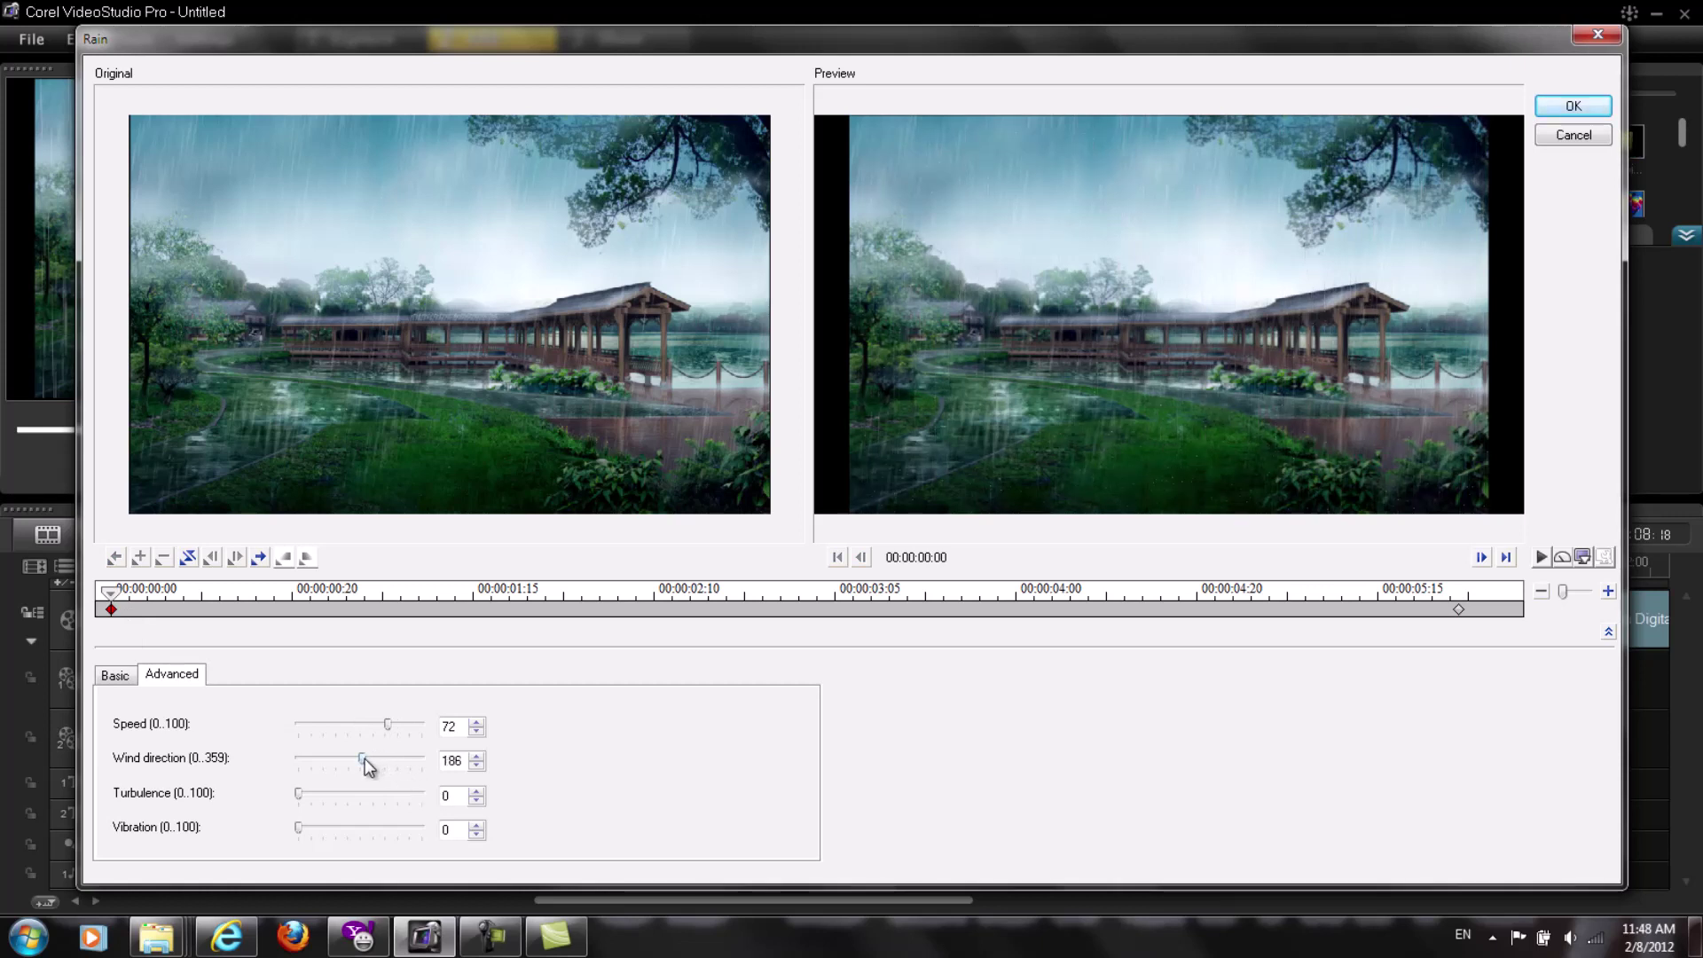
drag(365, 759, 396, 764)
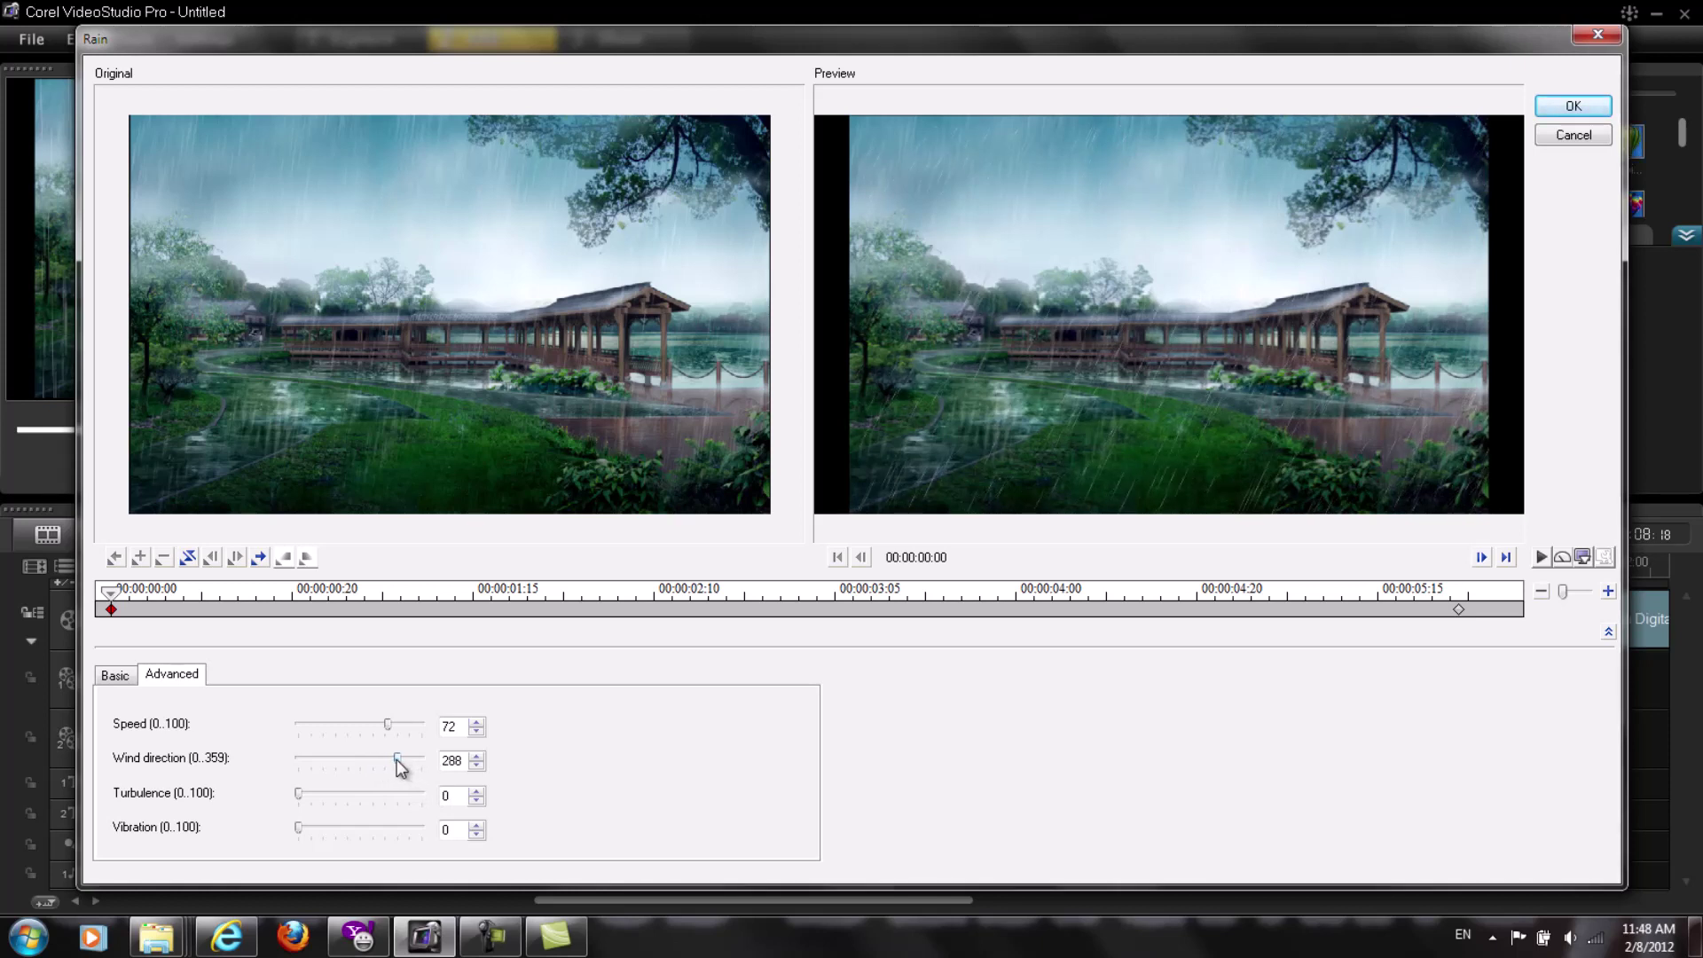
drag(397, 764, 392, 765)
drag(306, 796, 302, 828)
Set the ending keyframe's vibration to 3 and compare it with the starting keyframe's settings.
click(1458, 609)
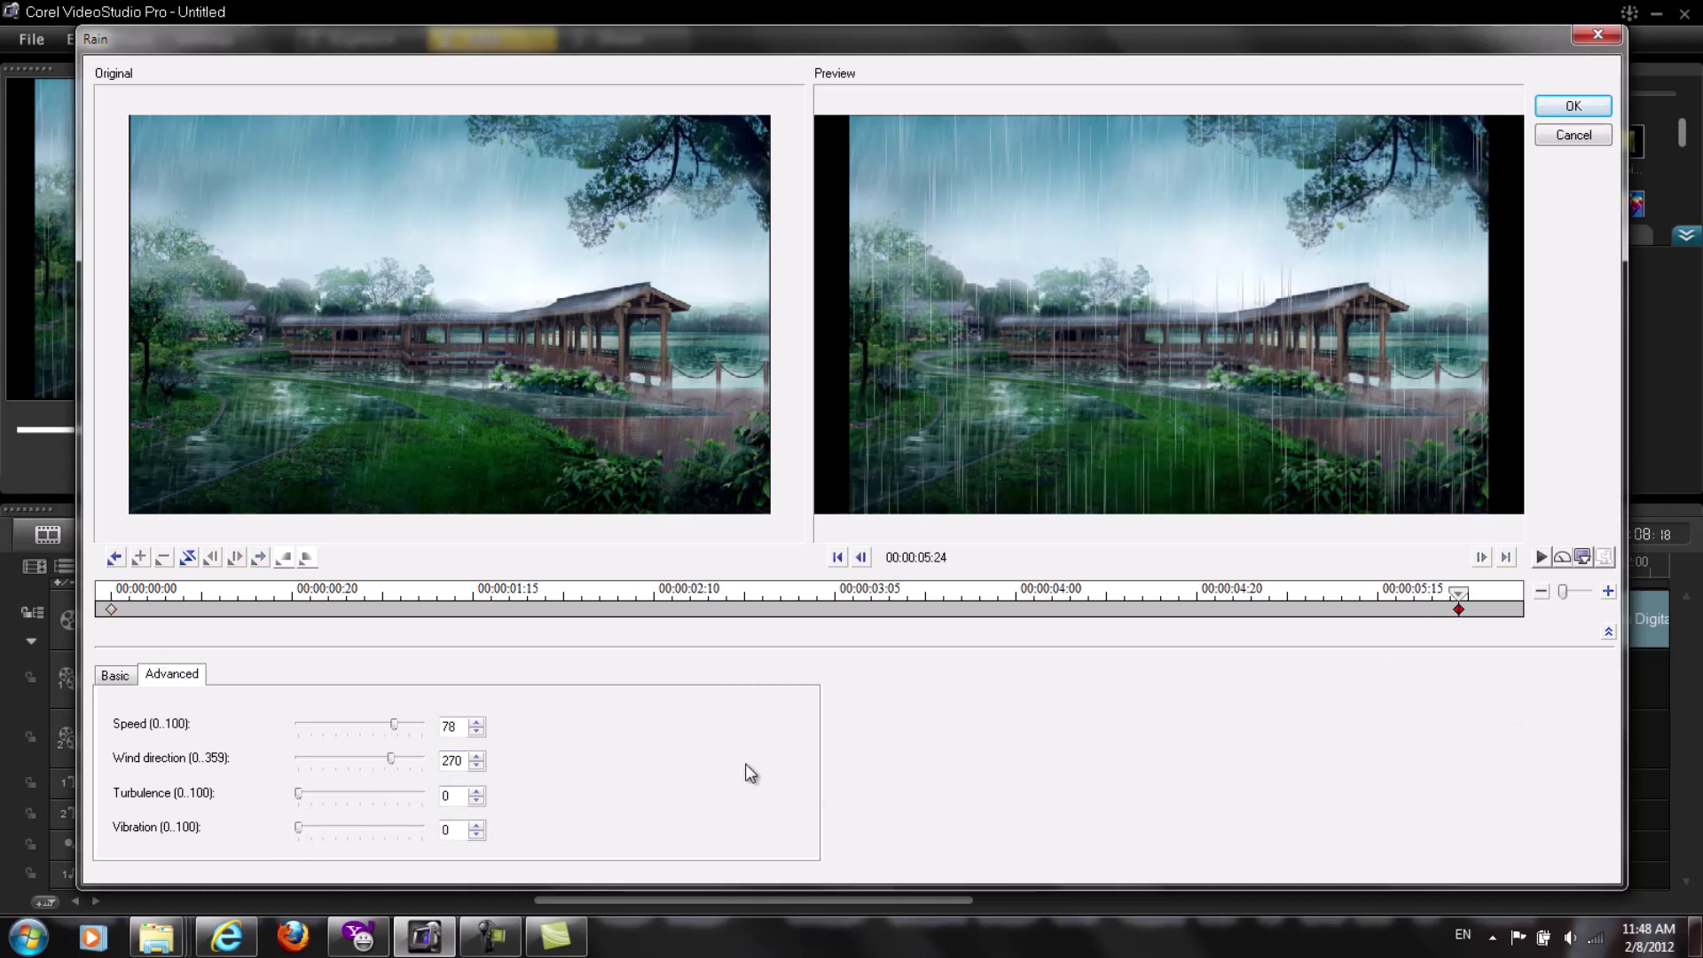
double_click(449, 828)
text(3)
click(111, 610)
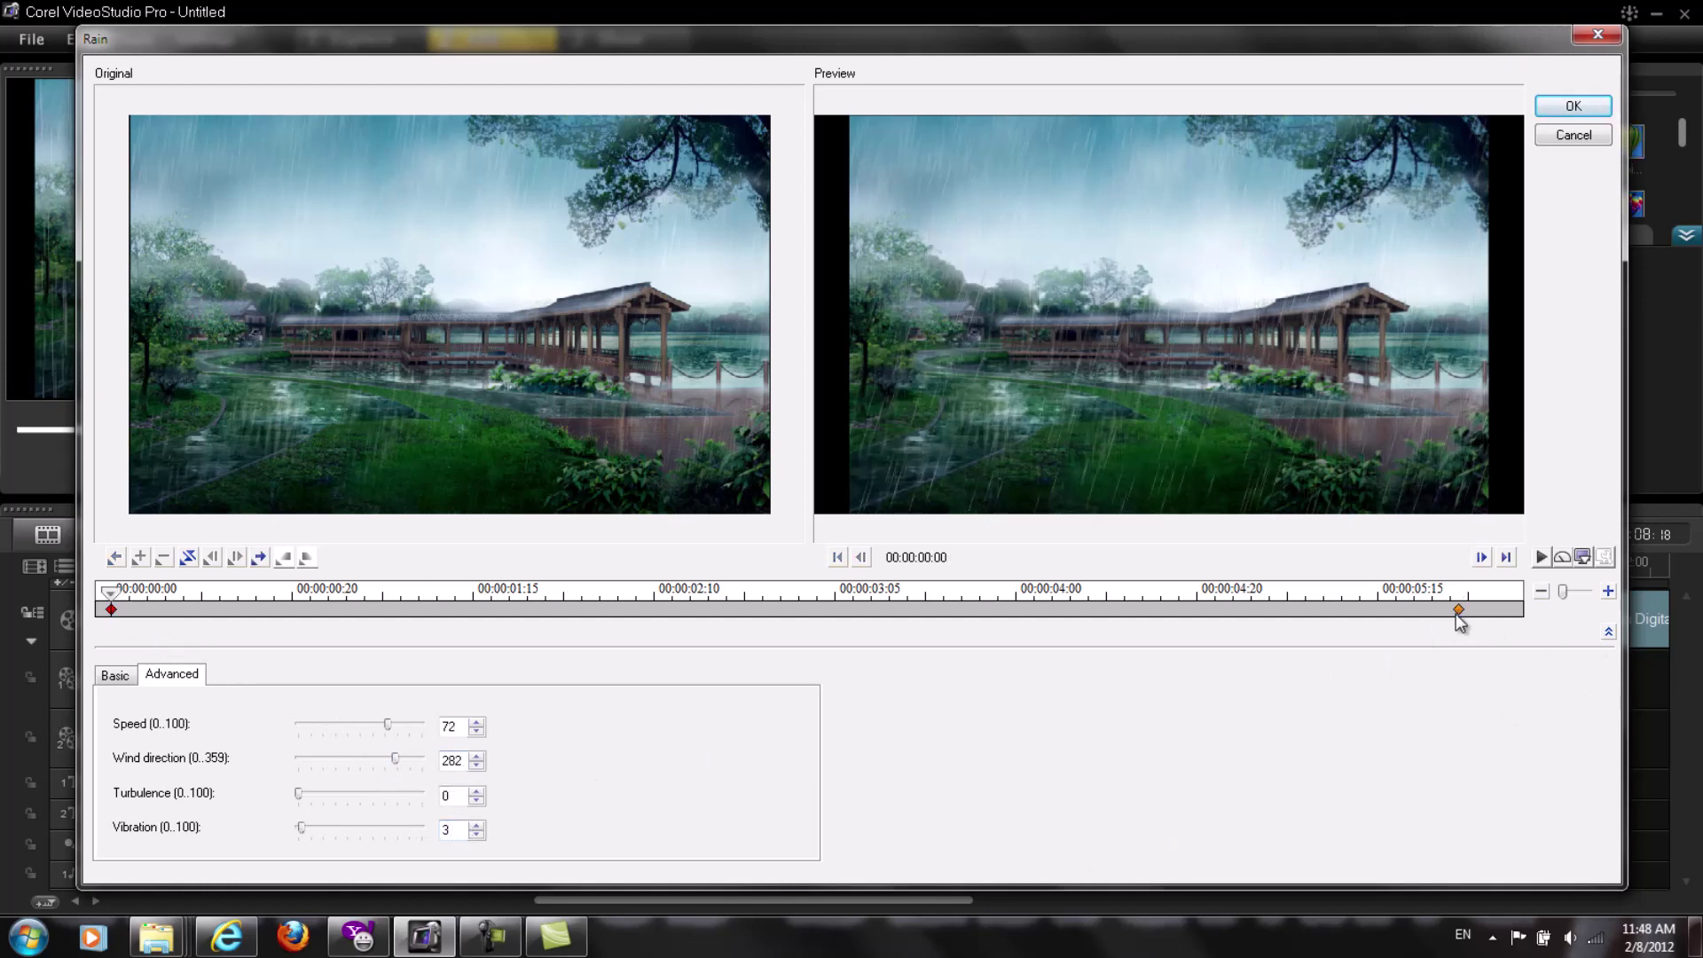
Set the ending keyframe's wind direction to 282, matching the starting keyframe.
click(1458, 610)
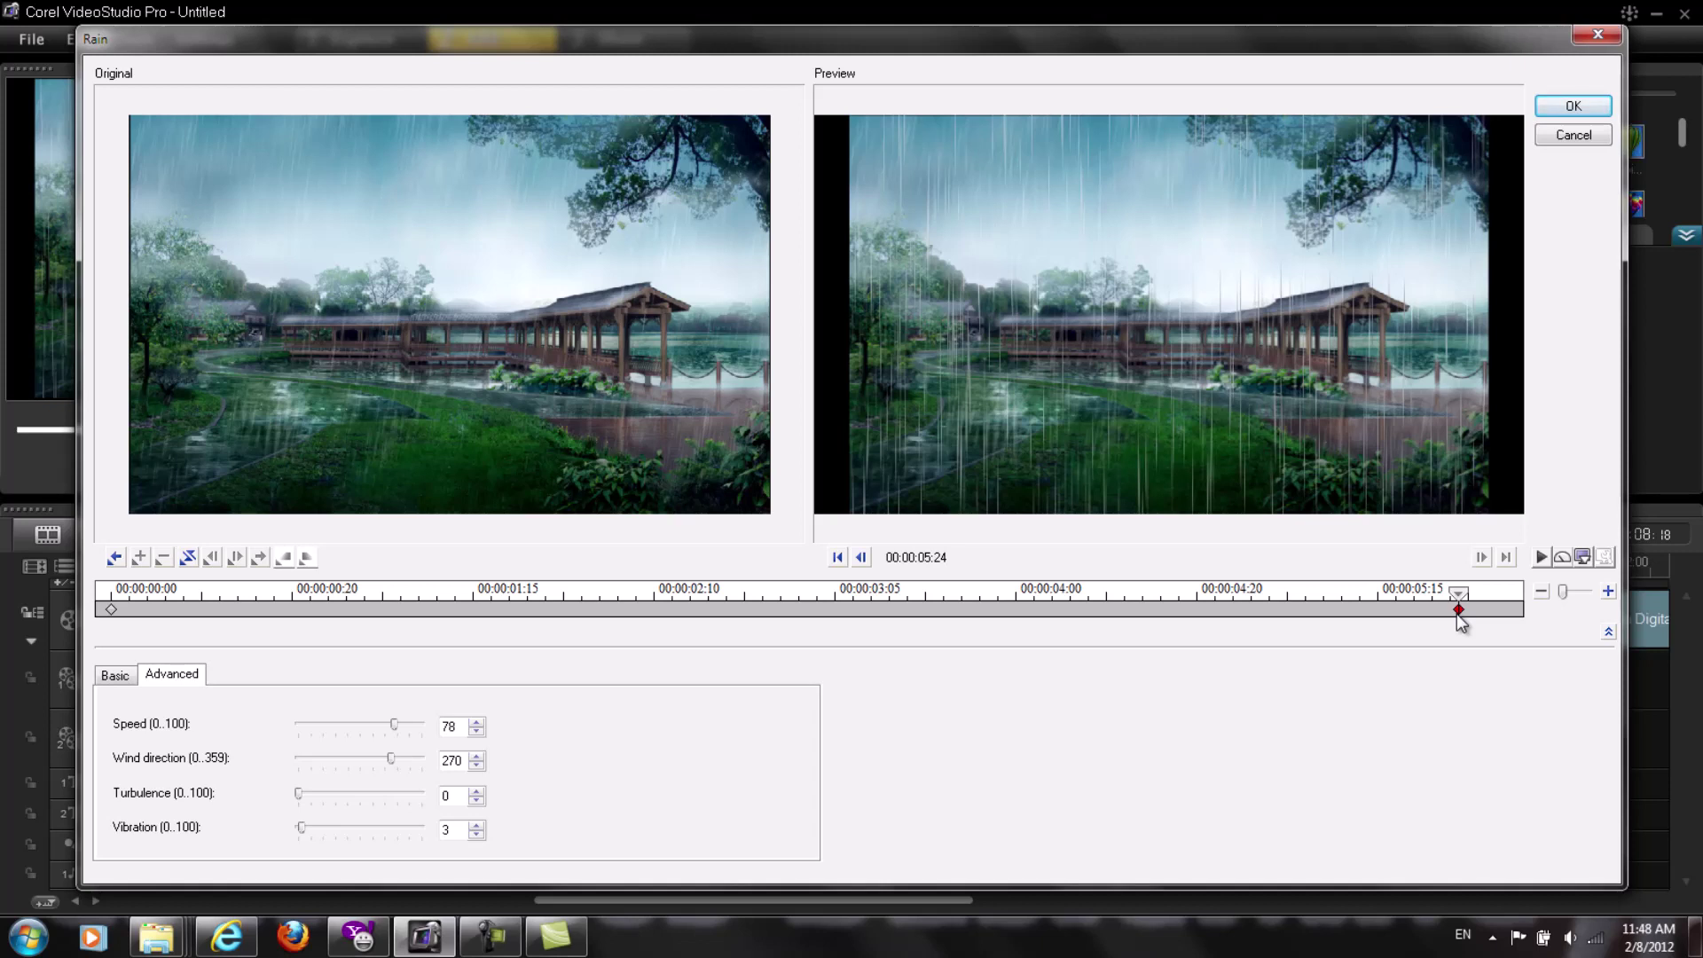
click(111, 609)
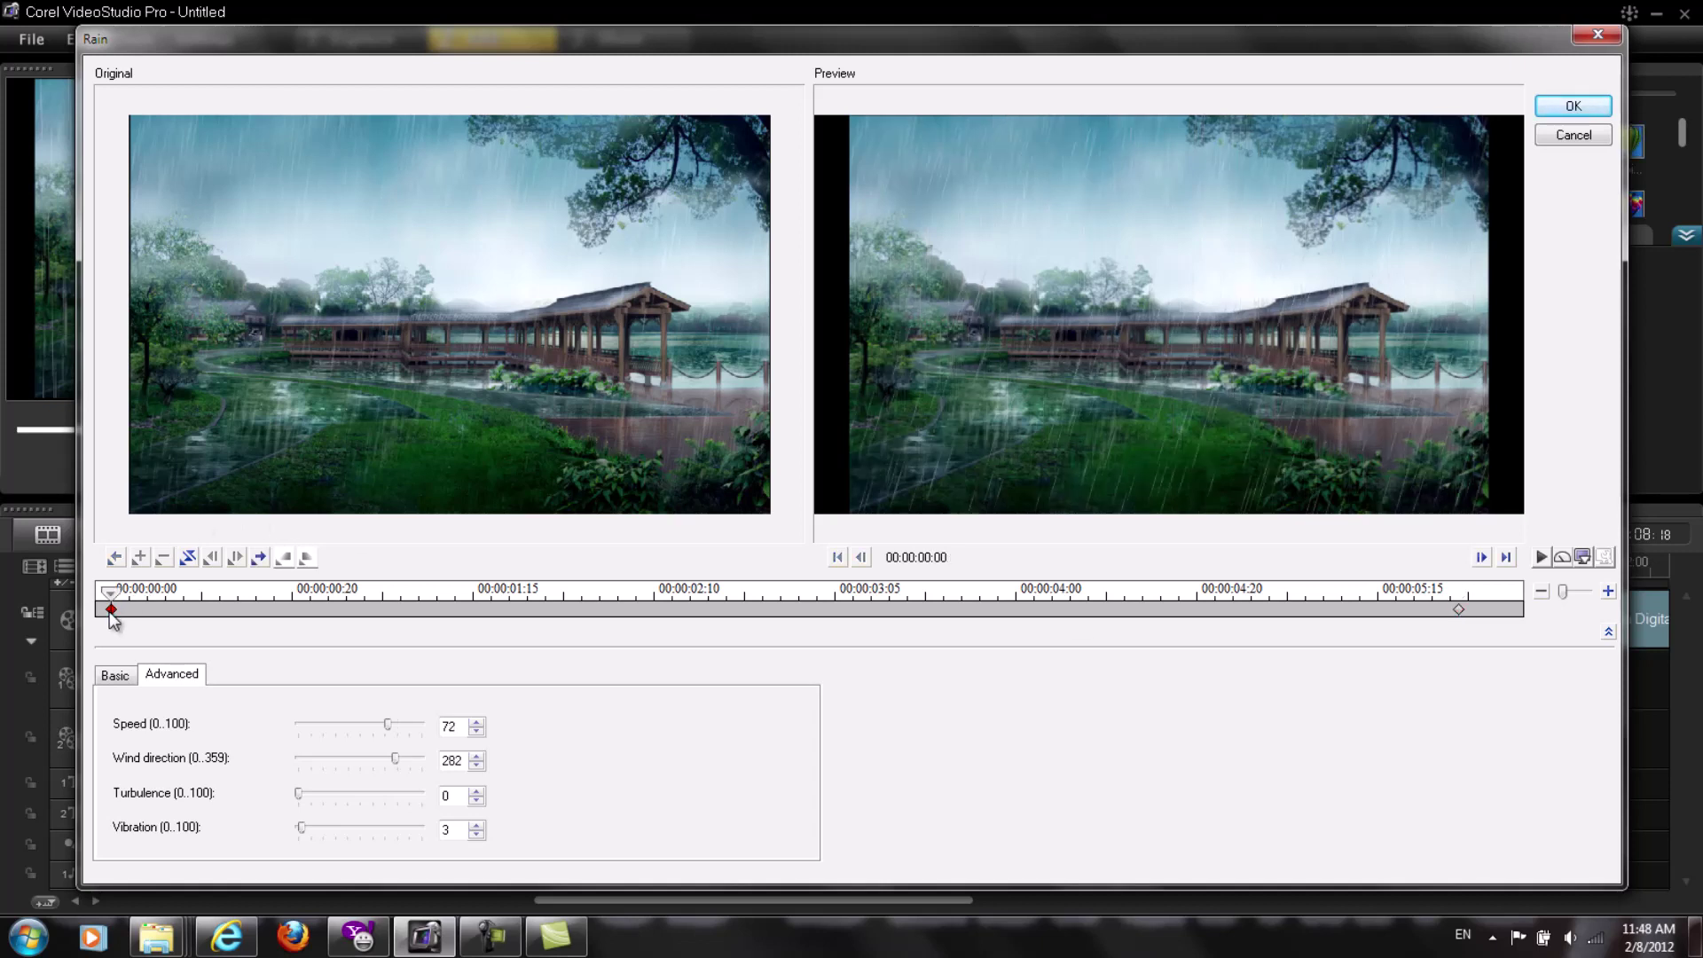
click(1459, 610)
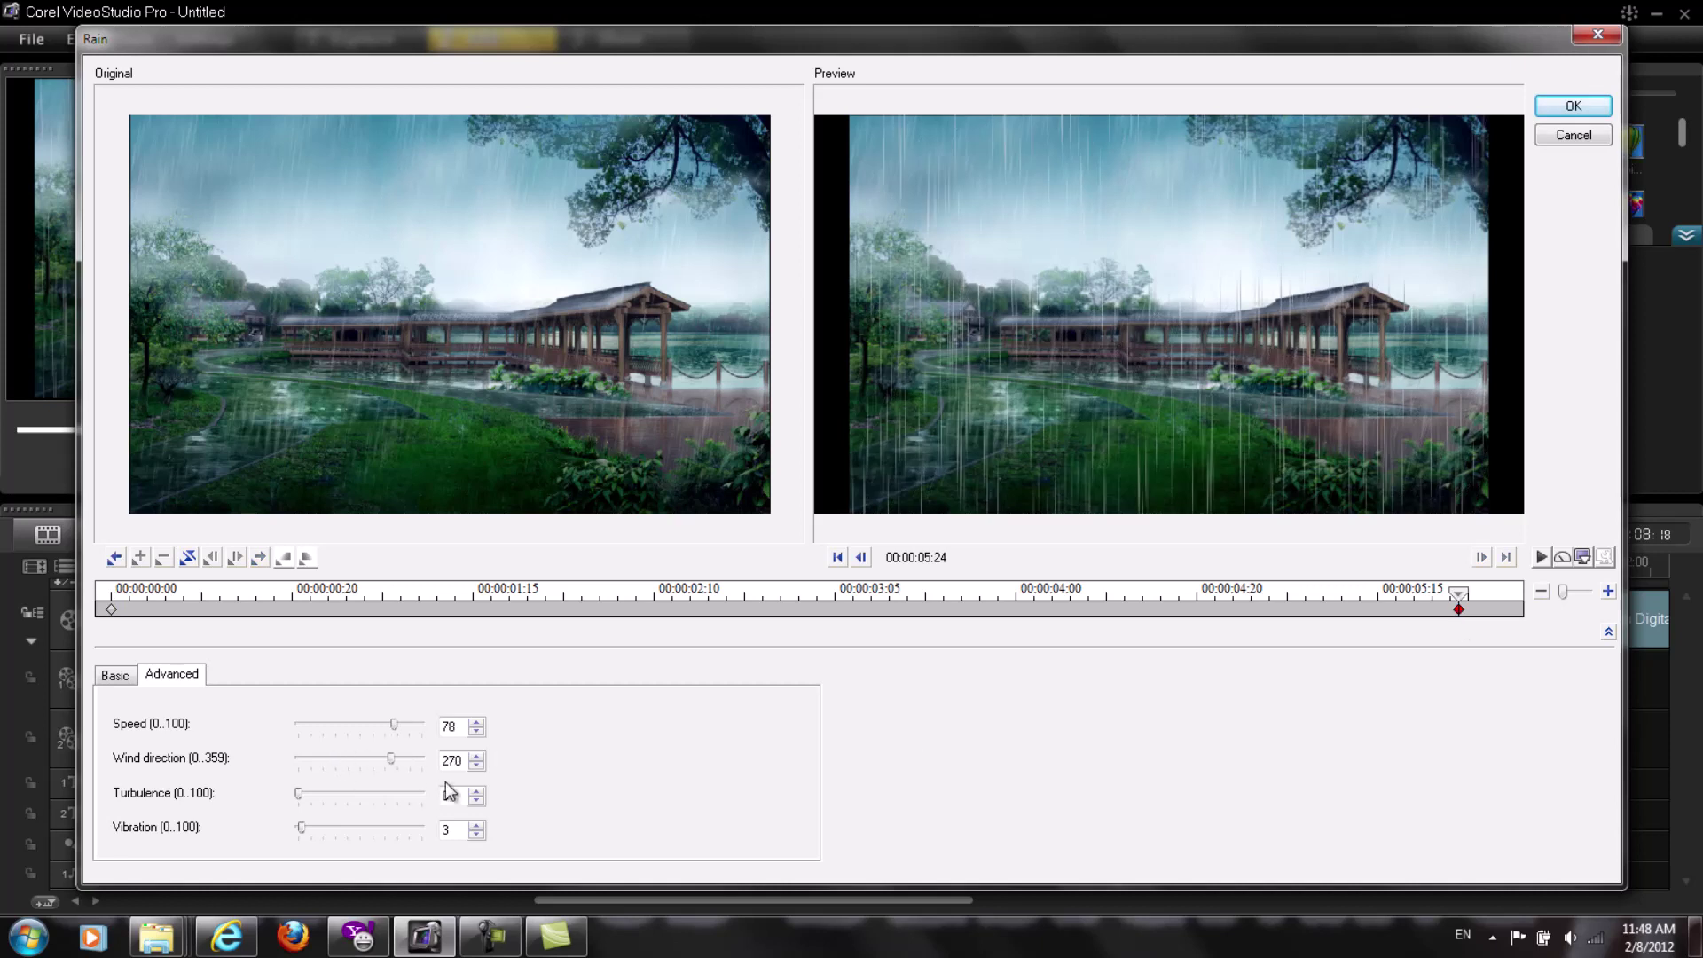
double_click(452, 760)
text(28)
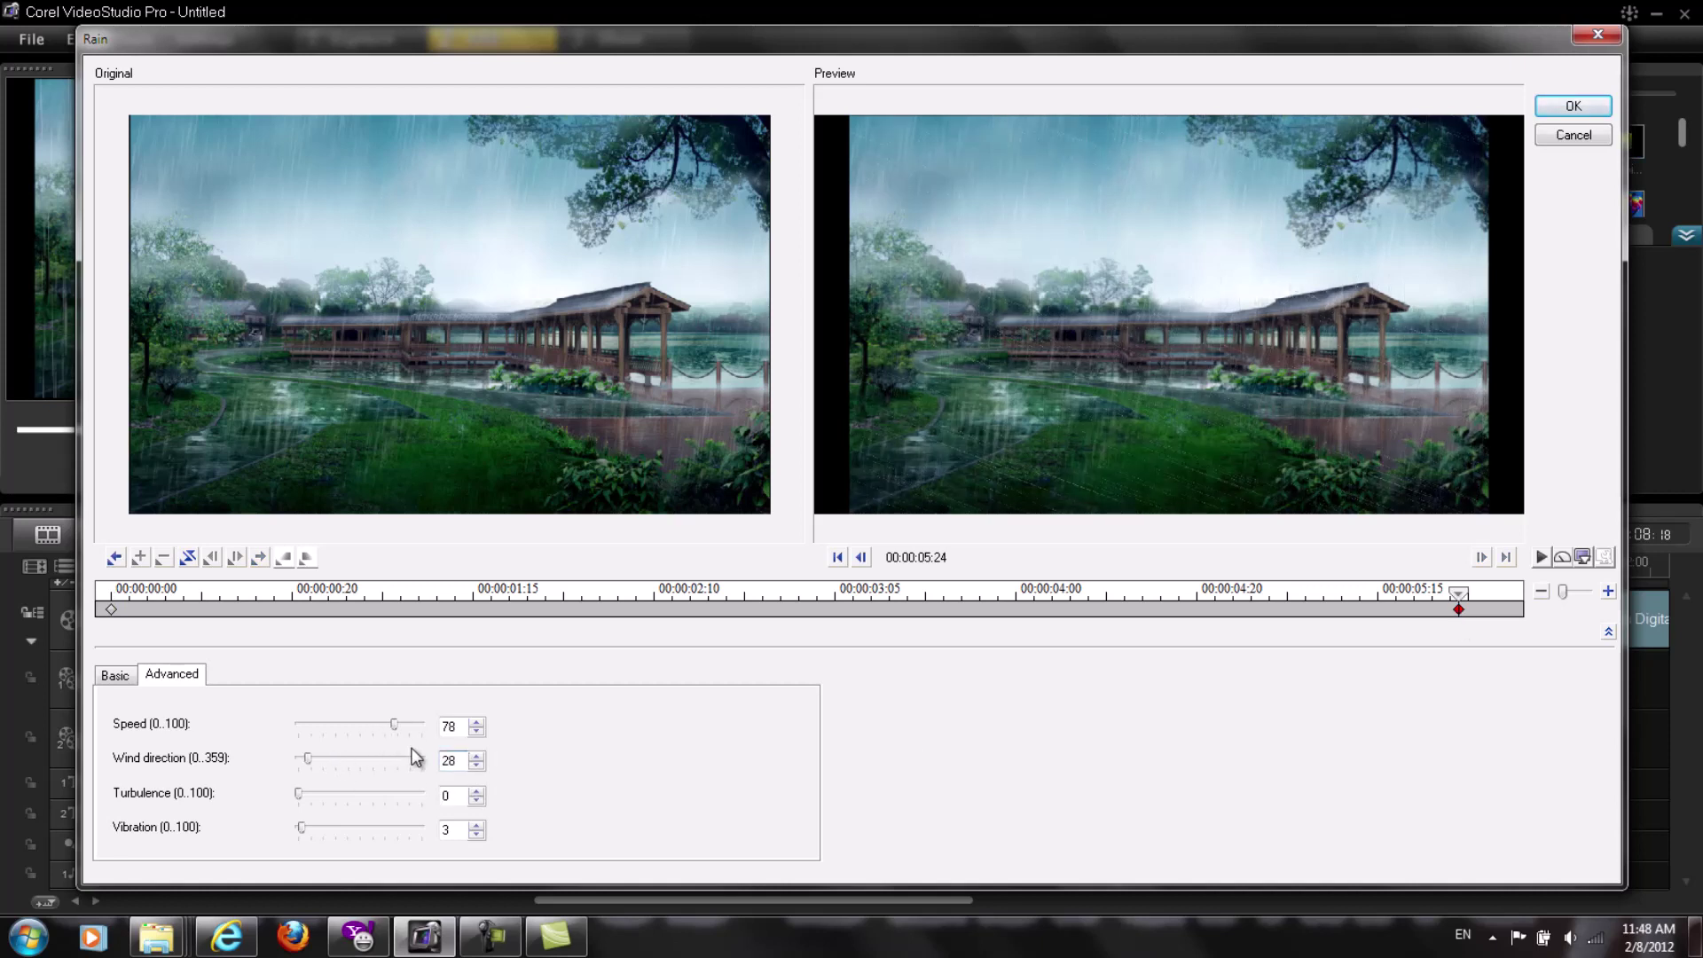
text(2)
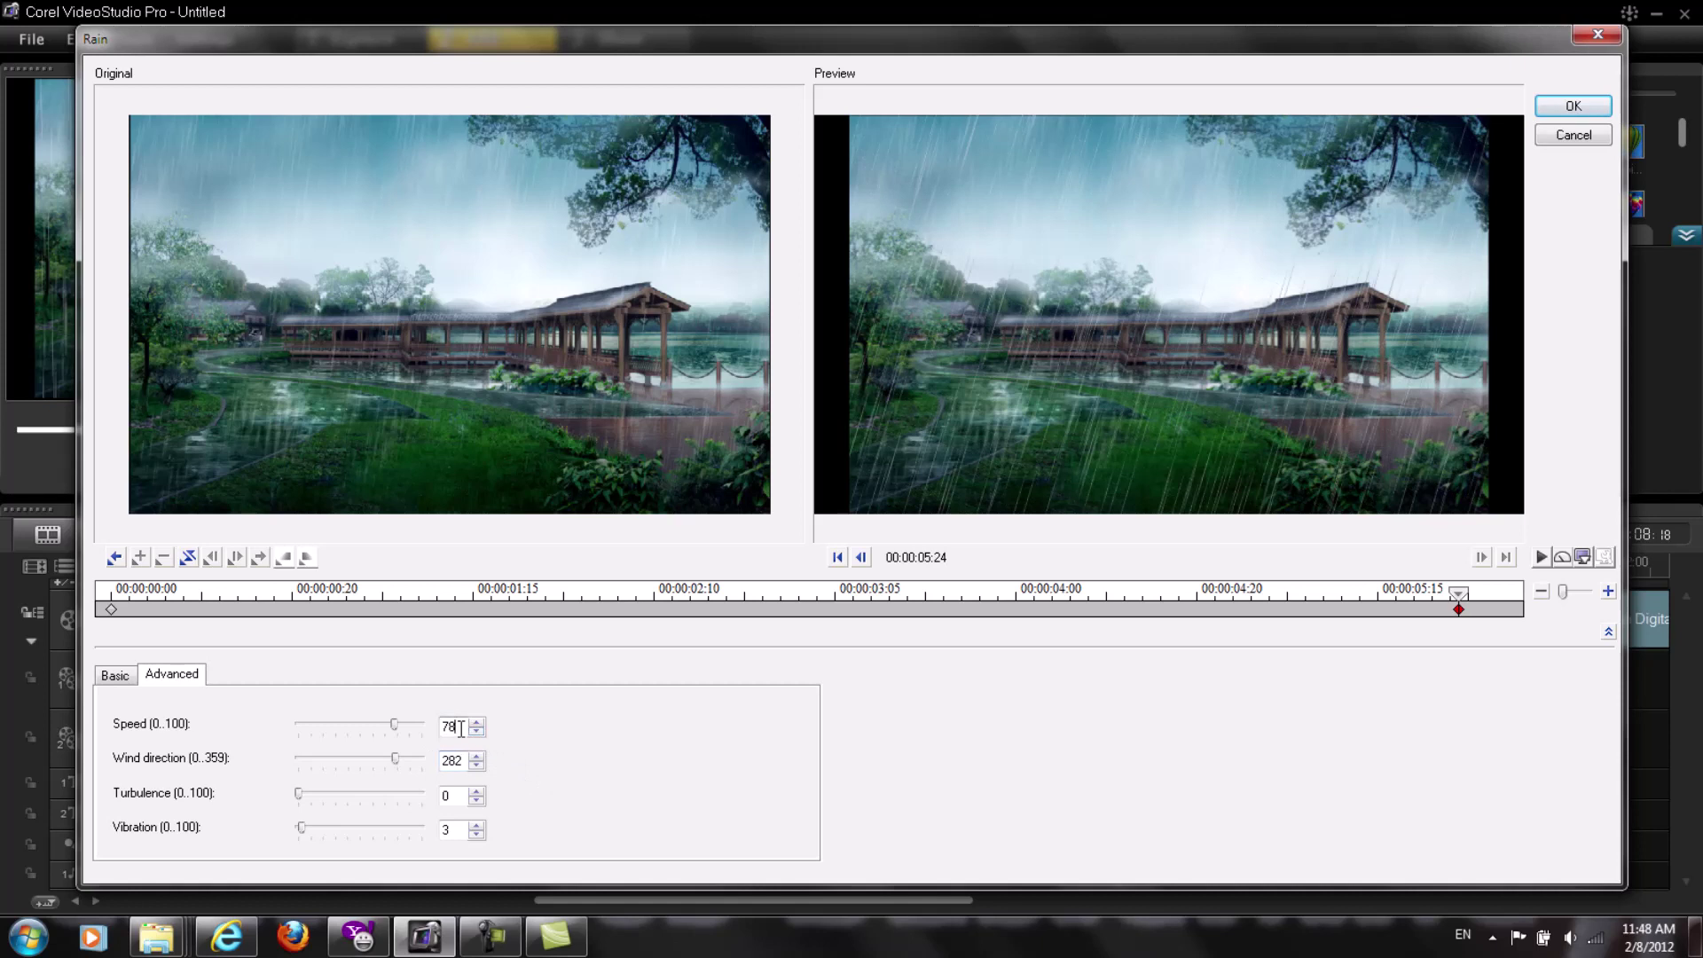
Set the starting keyframe's rain density to 793, length to 13 and width to 17.
click(111, 609)
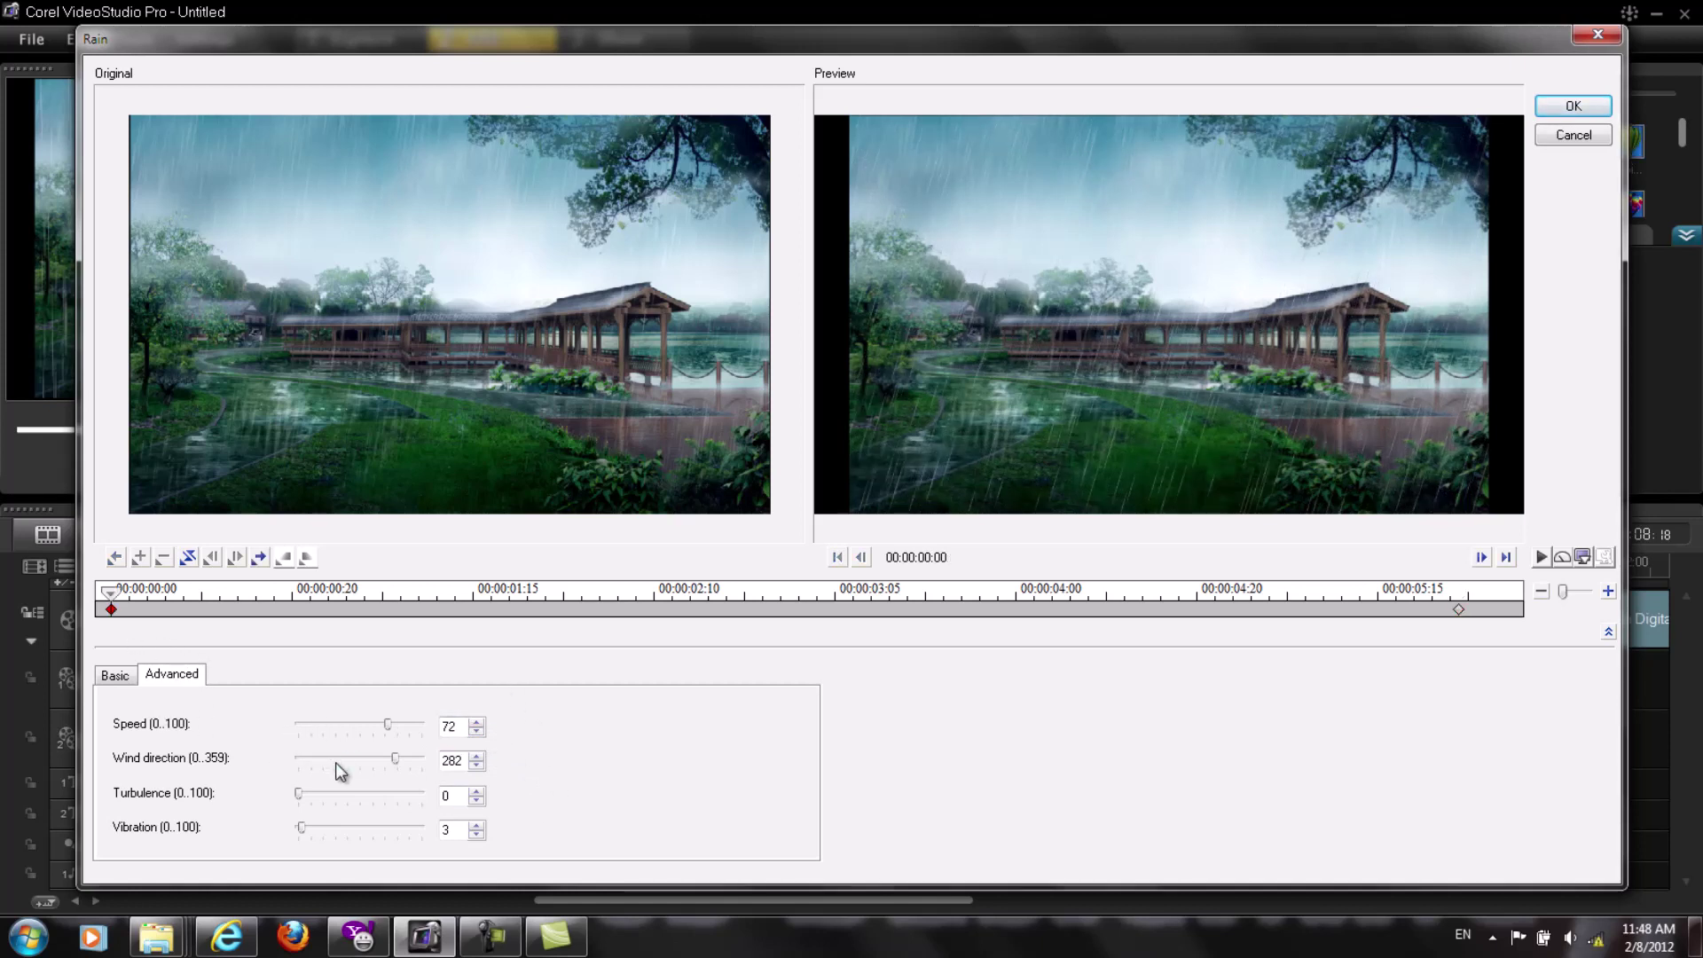
click(120, 676)
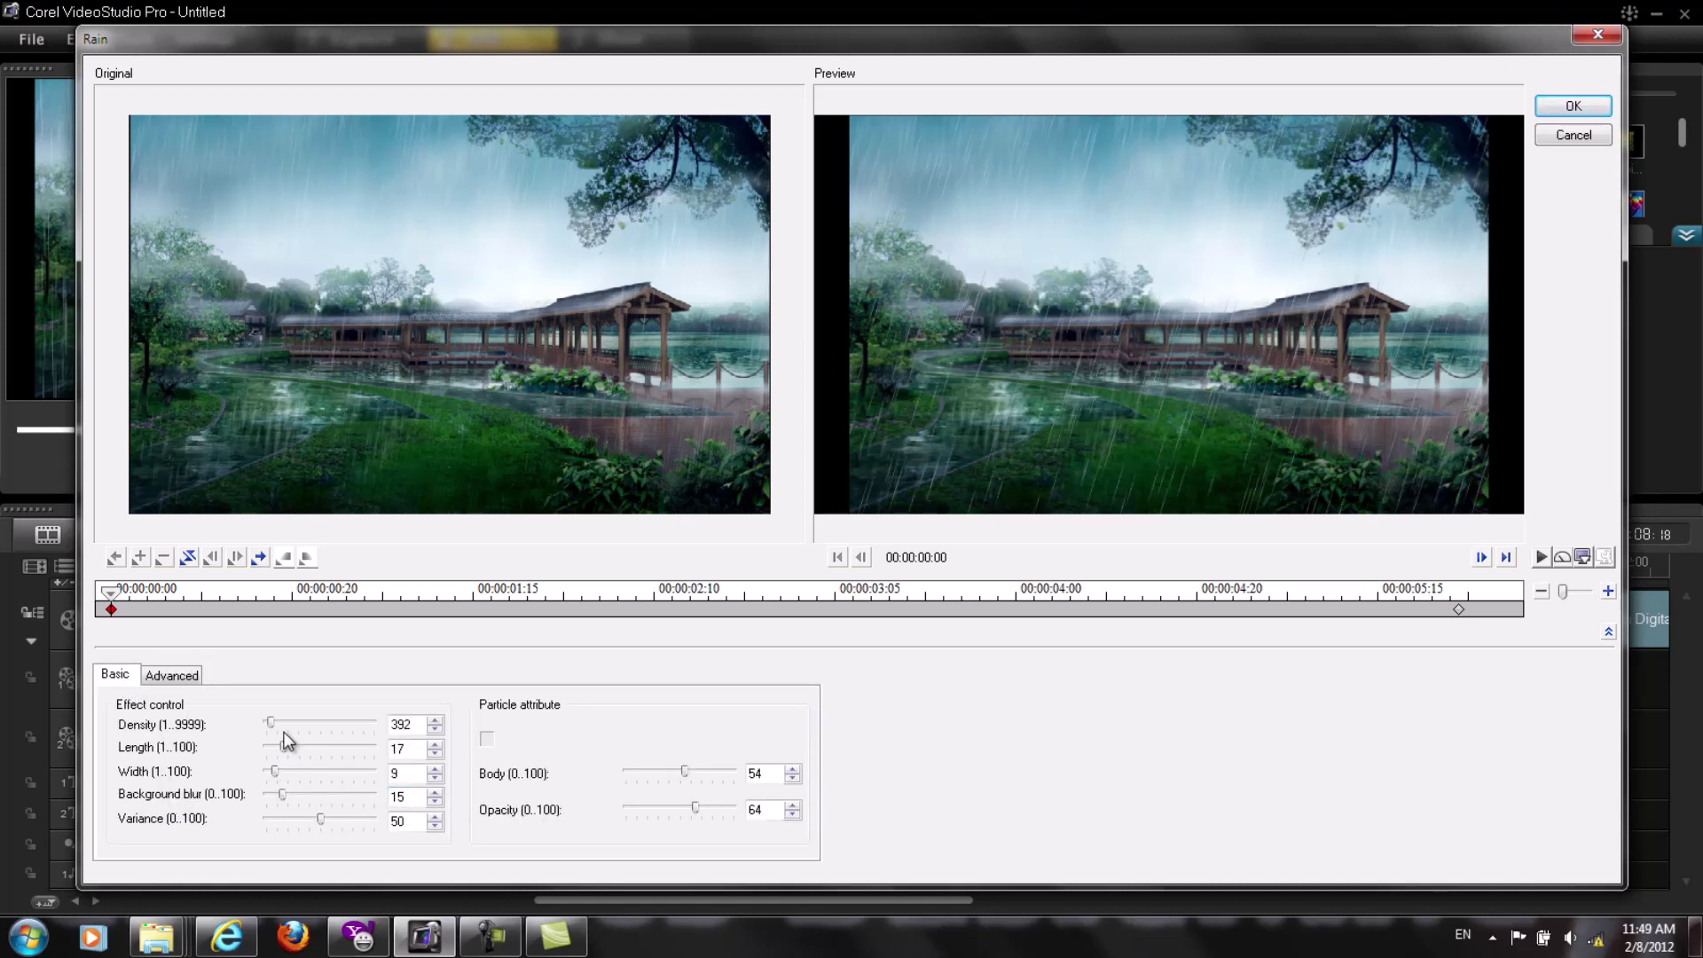
drag(274, 720, 275, 720)
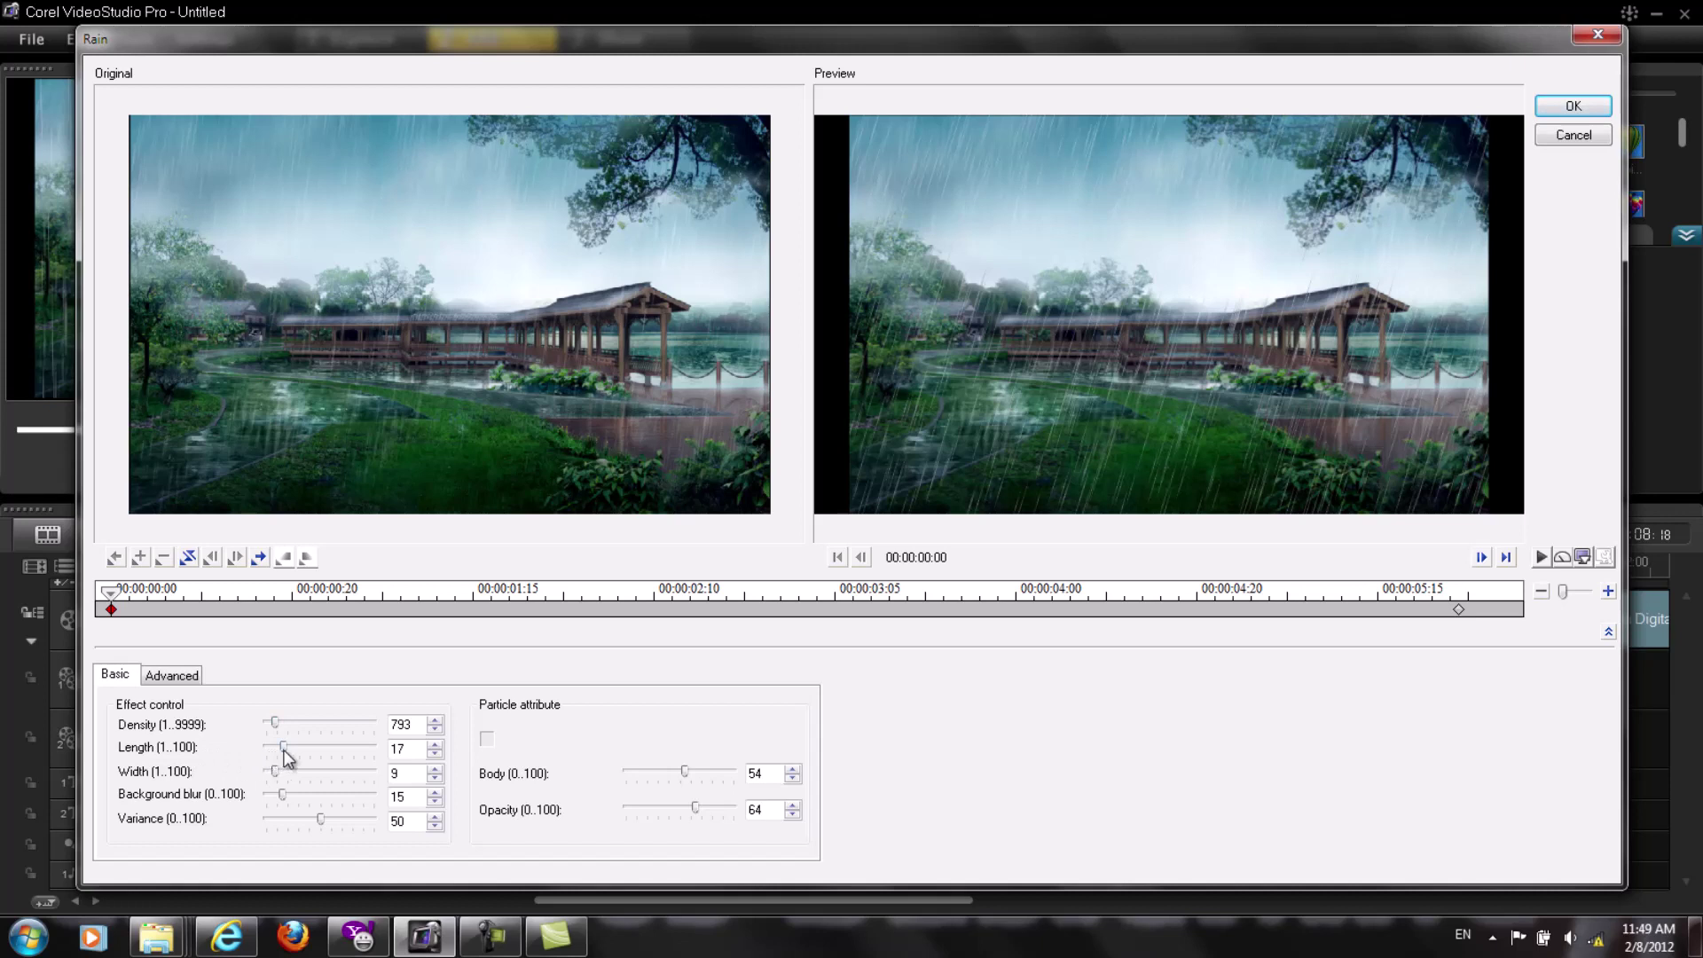
drag(284, 749, 279, 748)
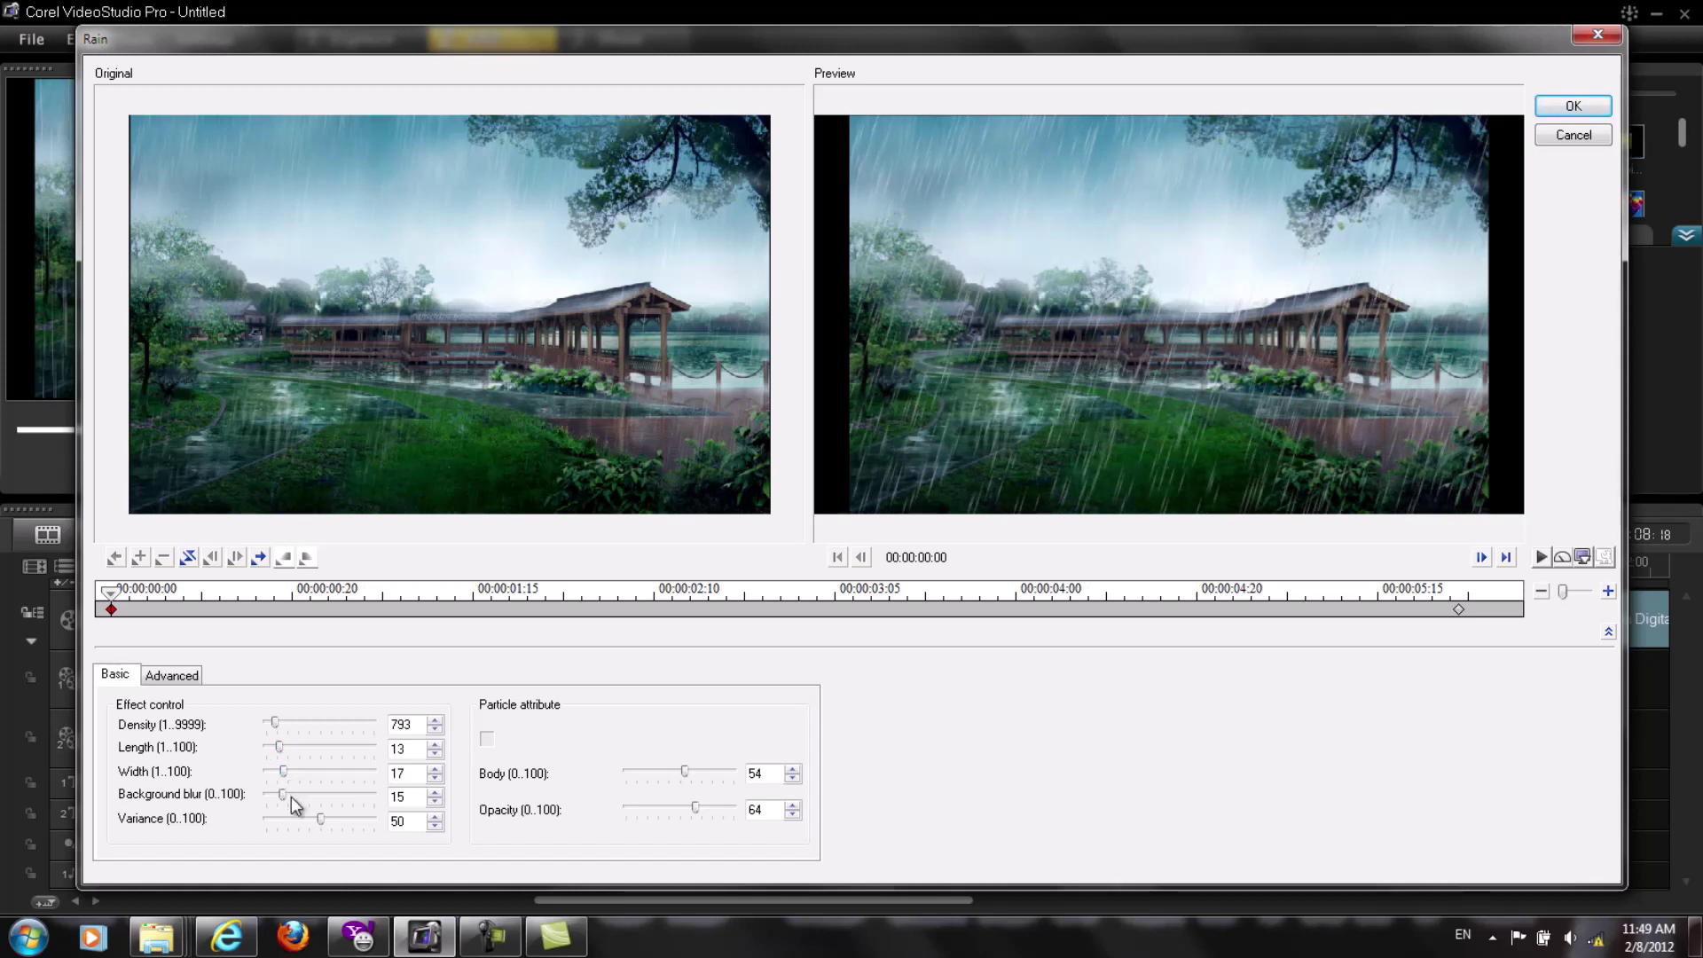
Give the starting keyframe's rain particles a pale pinkish-gray color, with background blur 11 and variance 29.
click(494, 743)
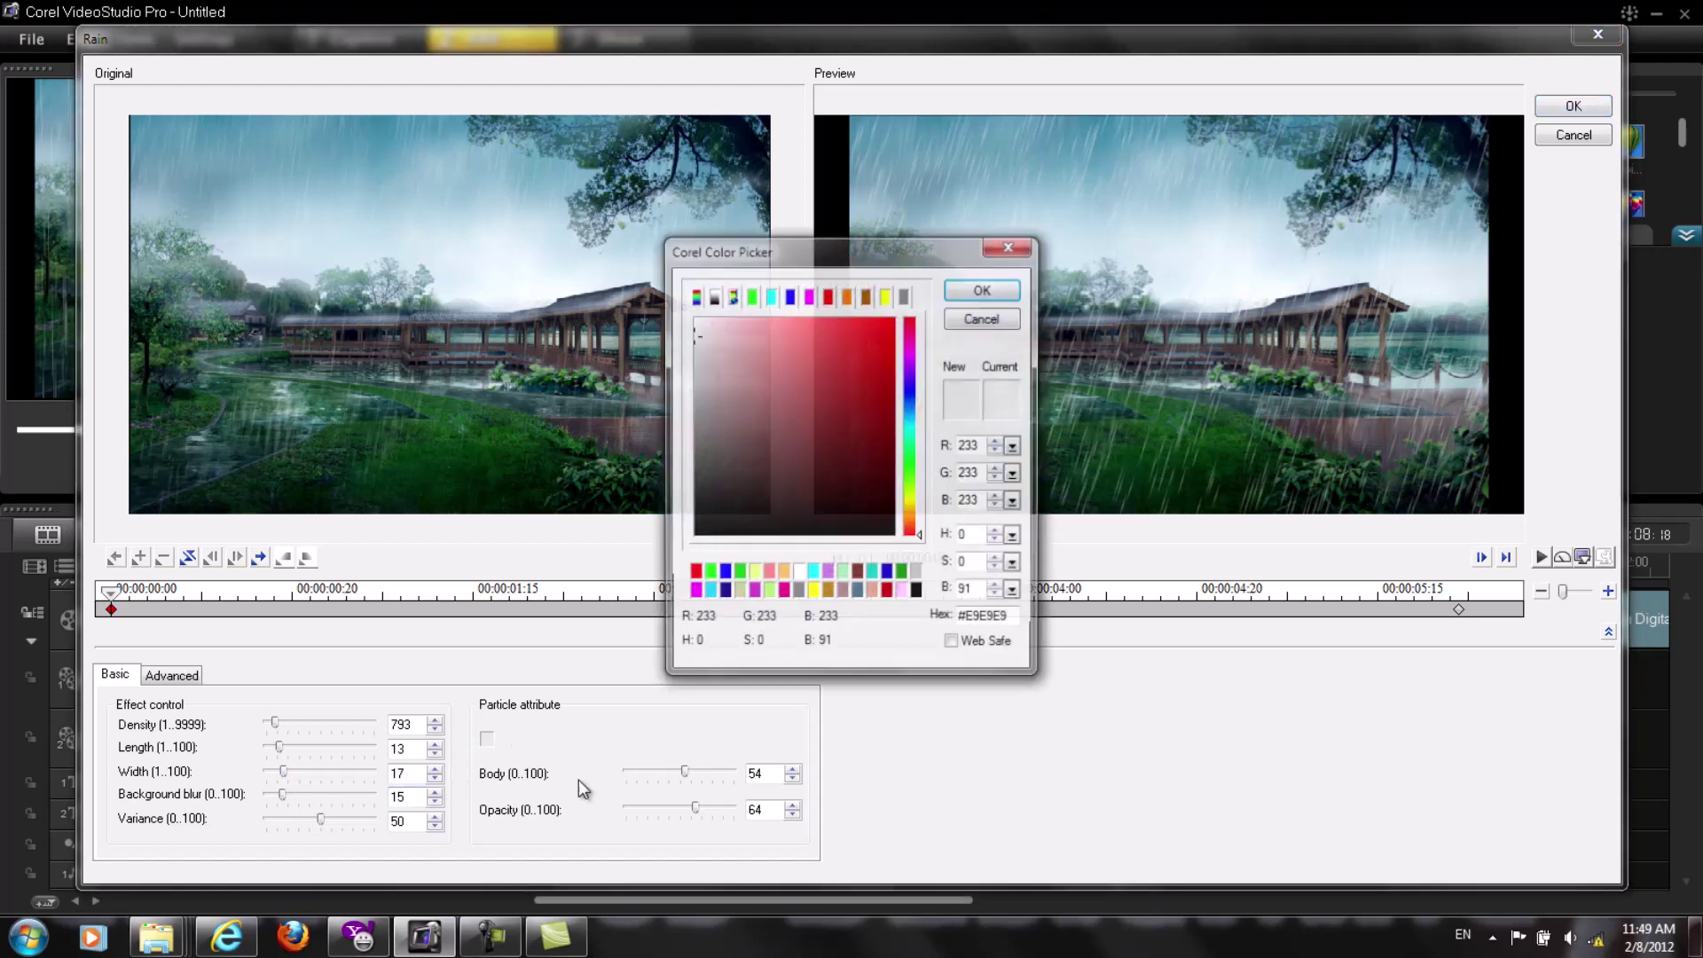
click(697, 339)
drag(697, 339, 709, 353)
click(948, 290)
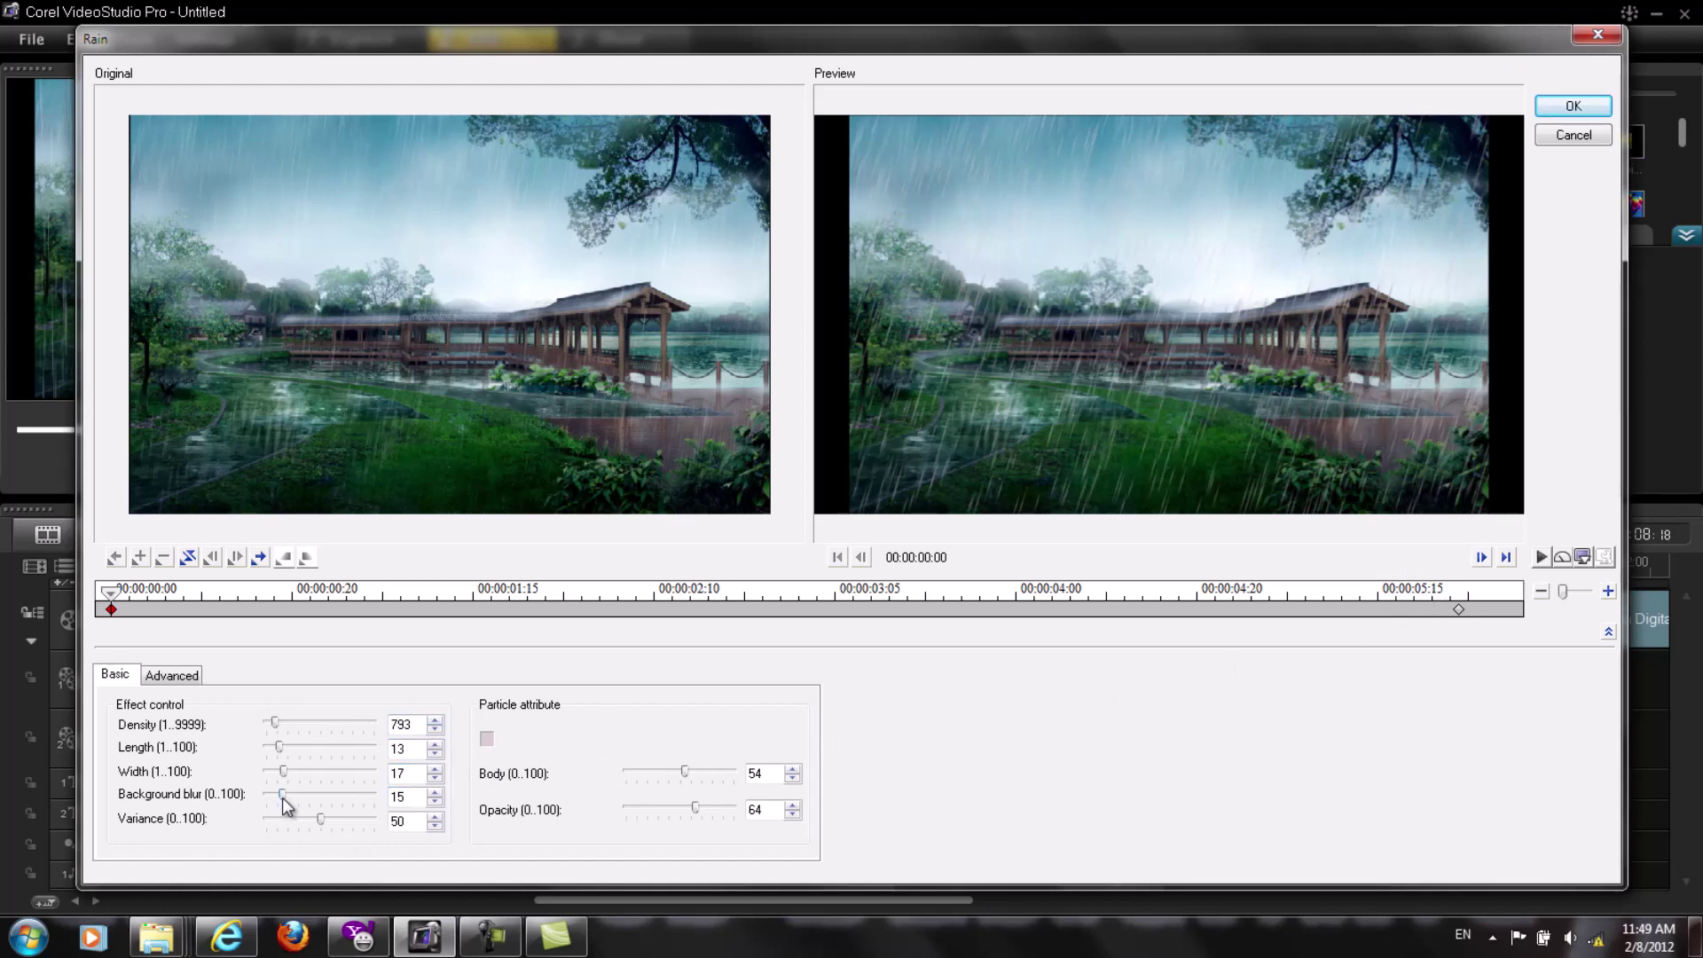
mouse_move(281, 801)
mouse_down()
mouse_move(255, 803)
mouse_move(280, 804)
mouse_up()
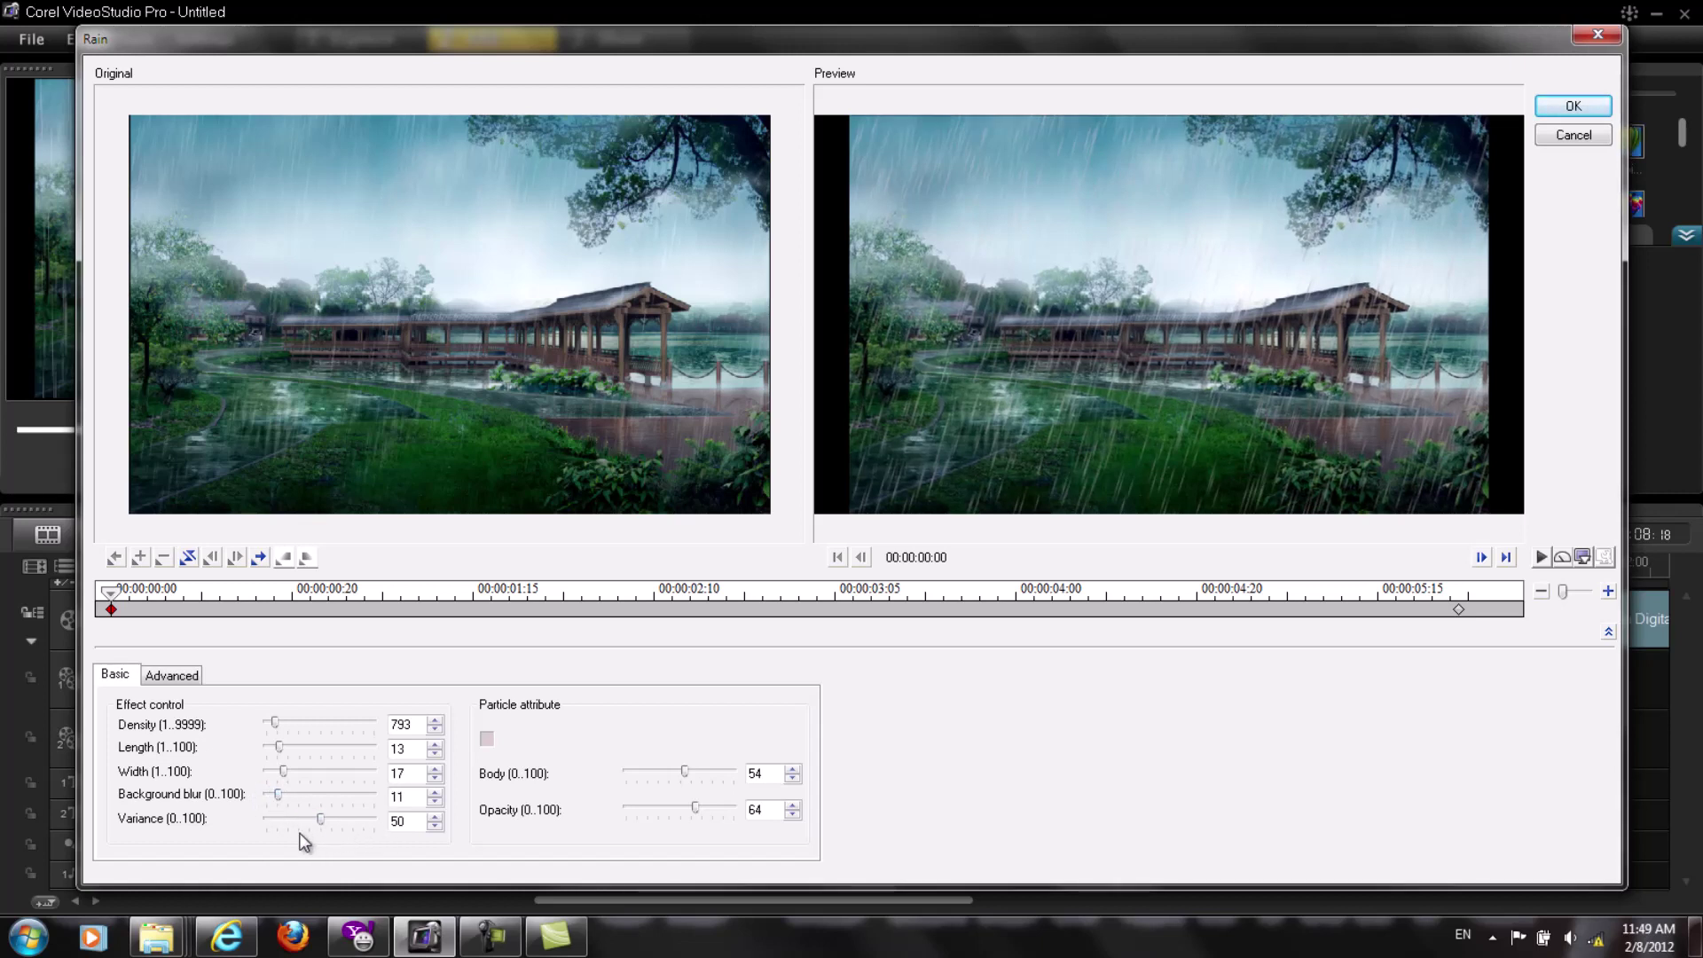
drag(324, 827, 300, 830)
Set the ending keyframe's rain density to 791 and its length to 13, matching the starting keyframe's length.
click(1459, 609)
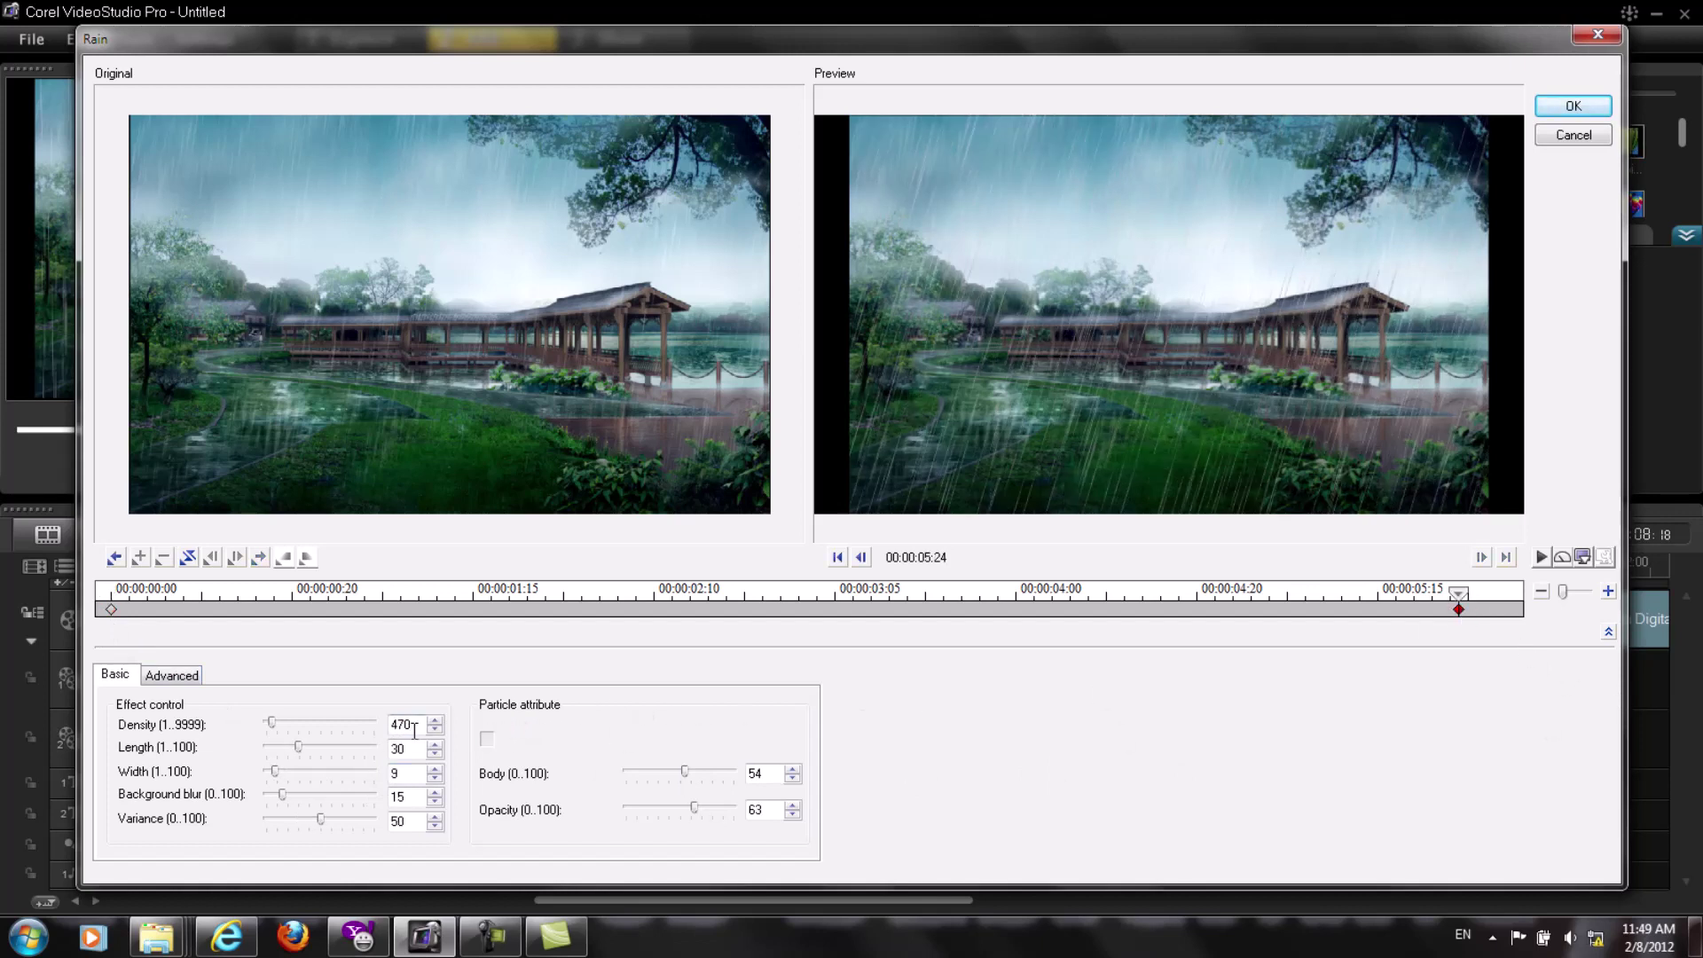
drag(415, 729, 328, 706)
text(79)
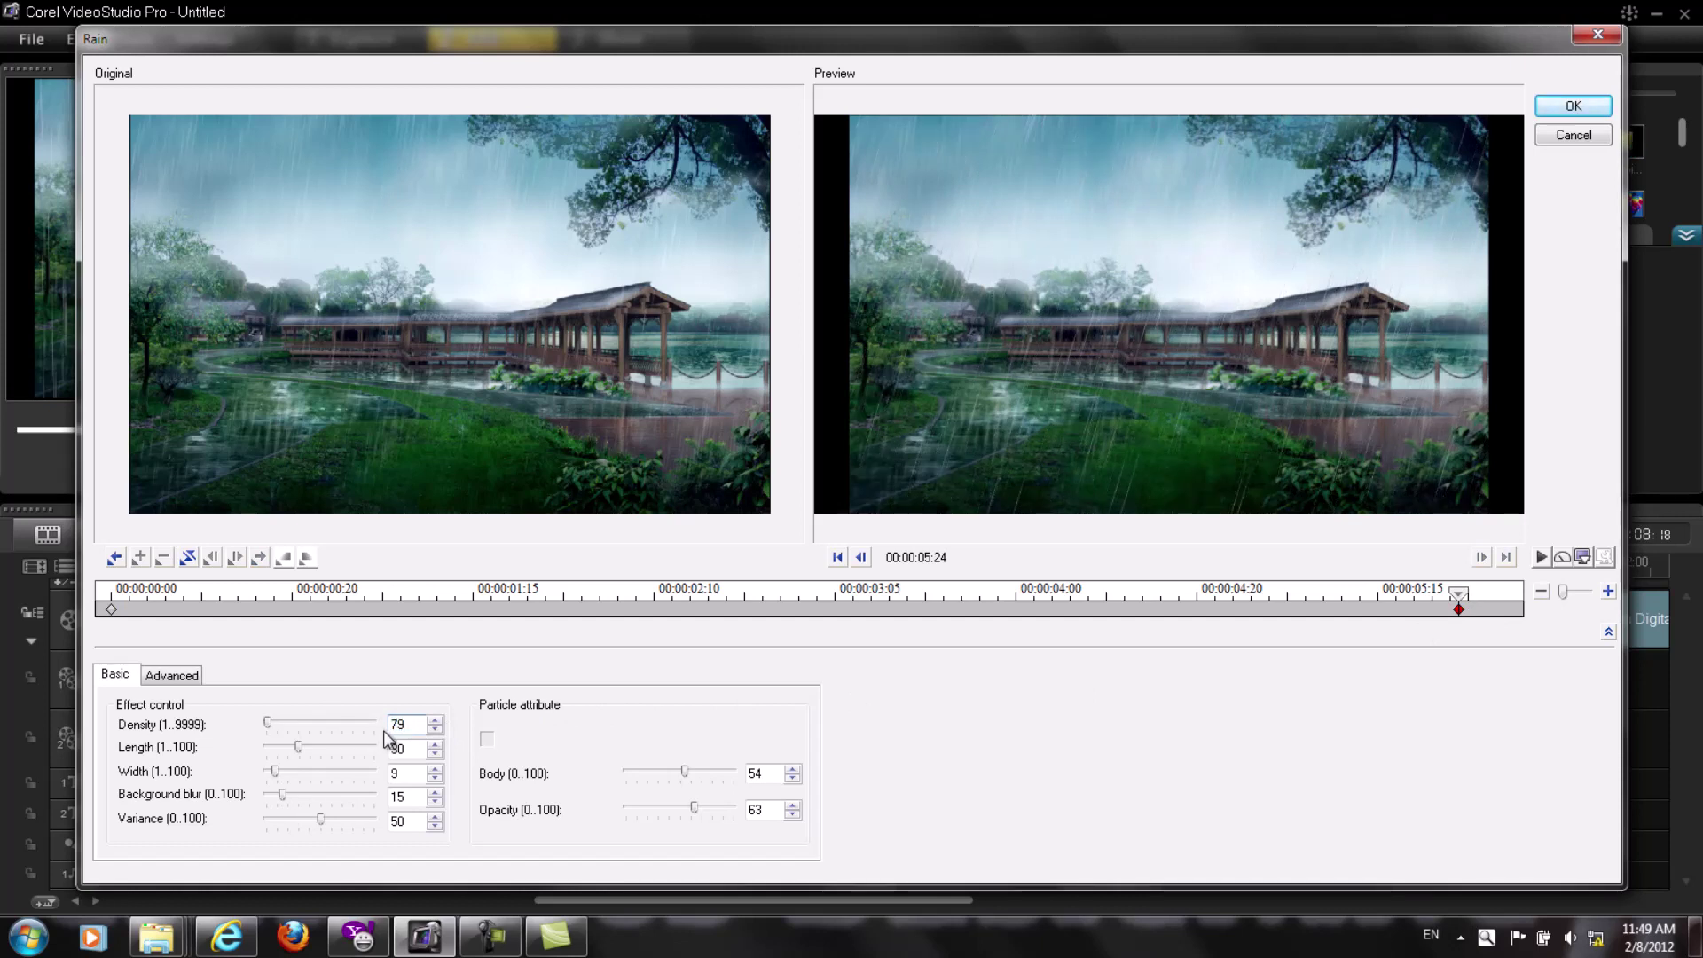
text(1)
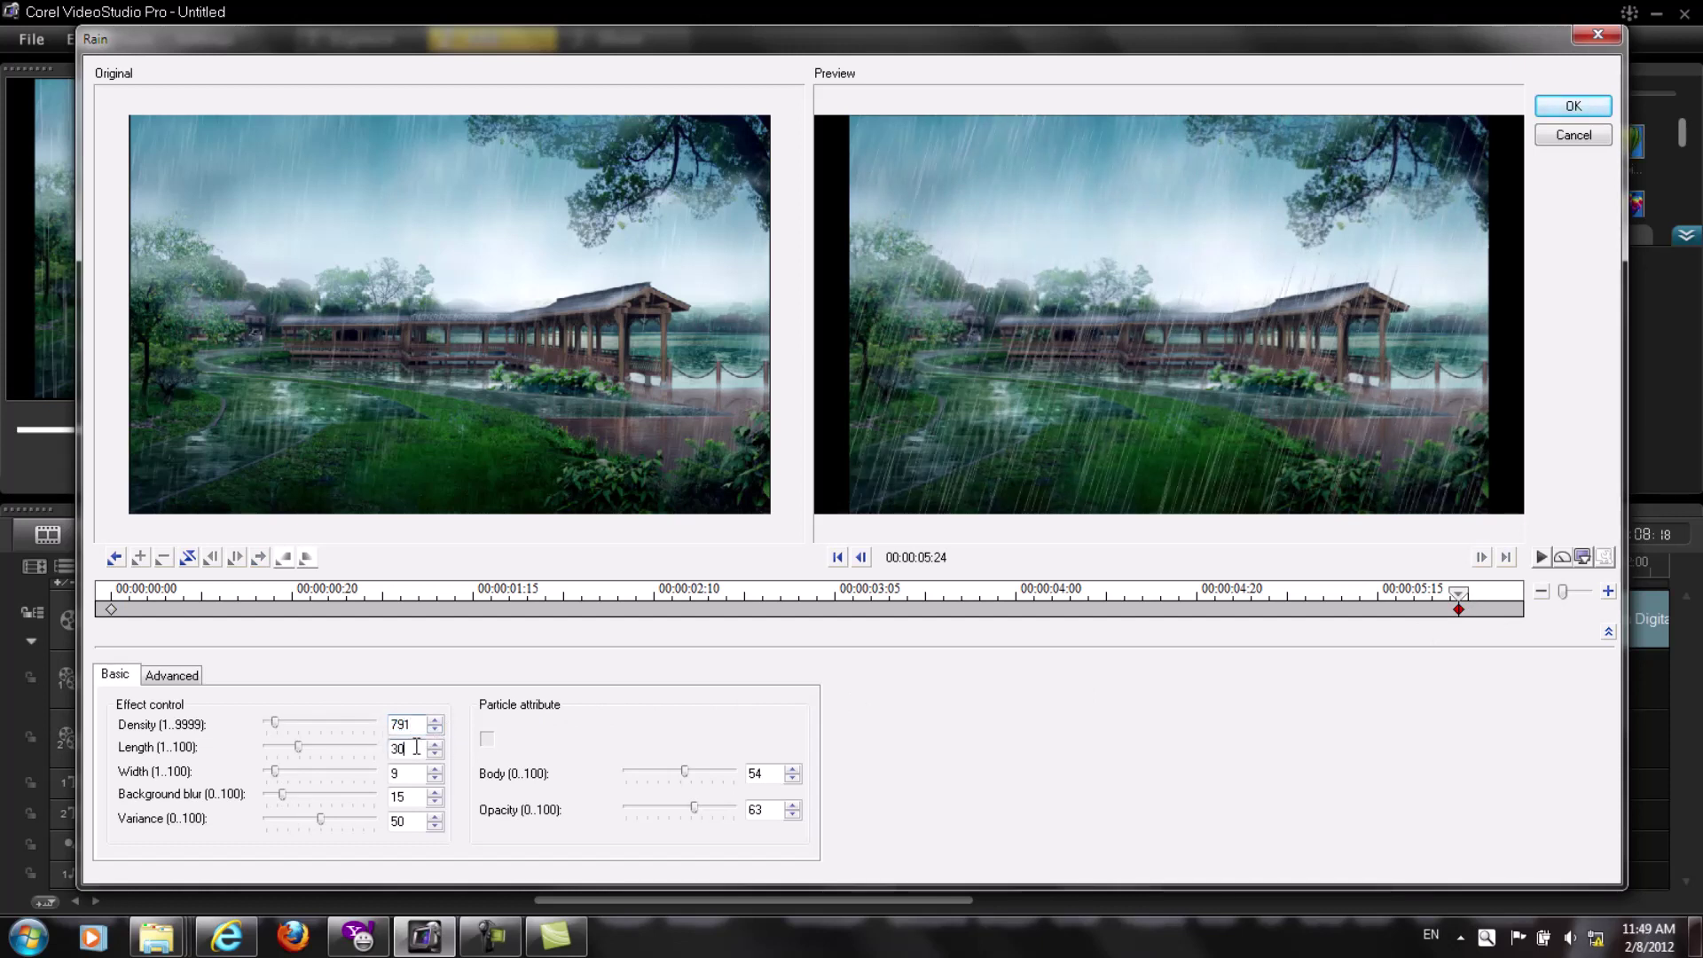
click(411, 747)
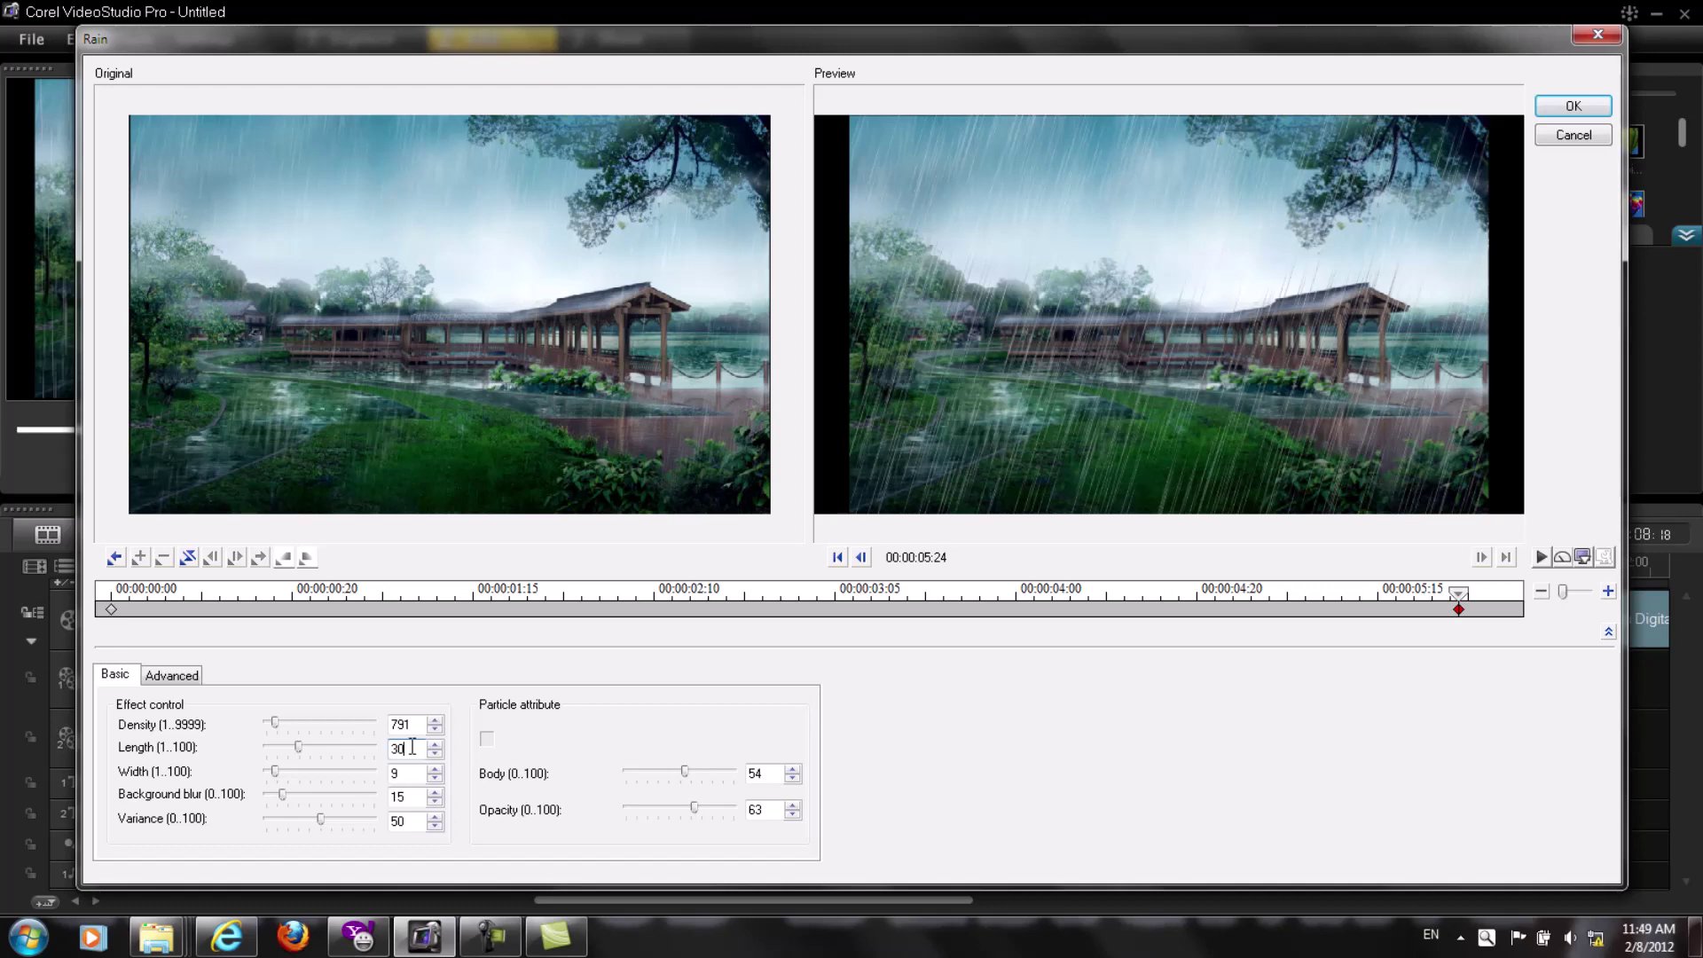
click(110, 610)
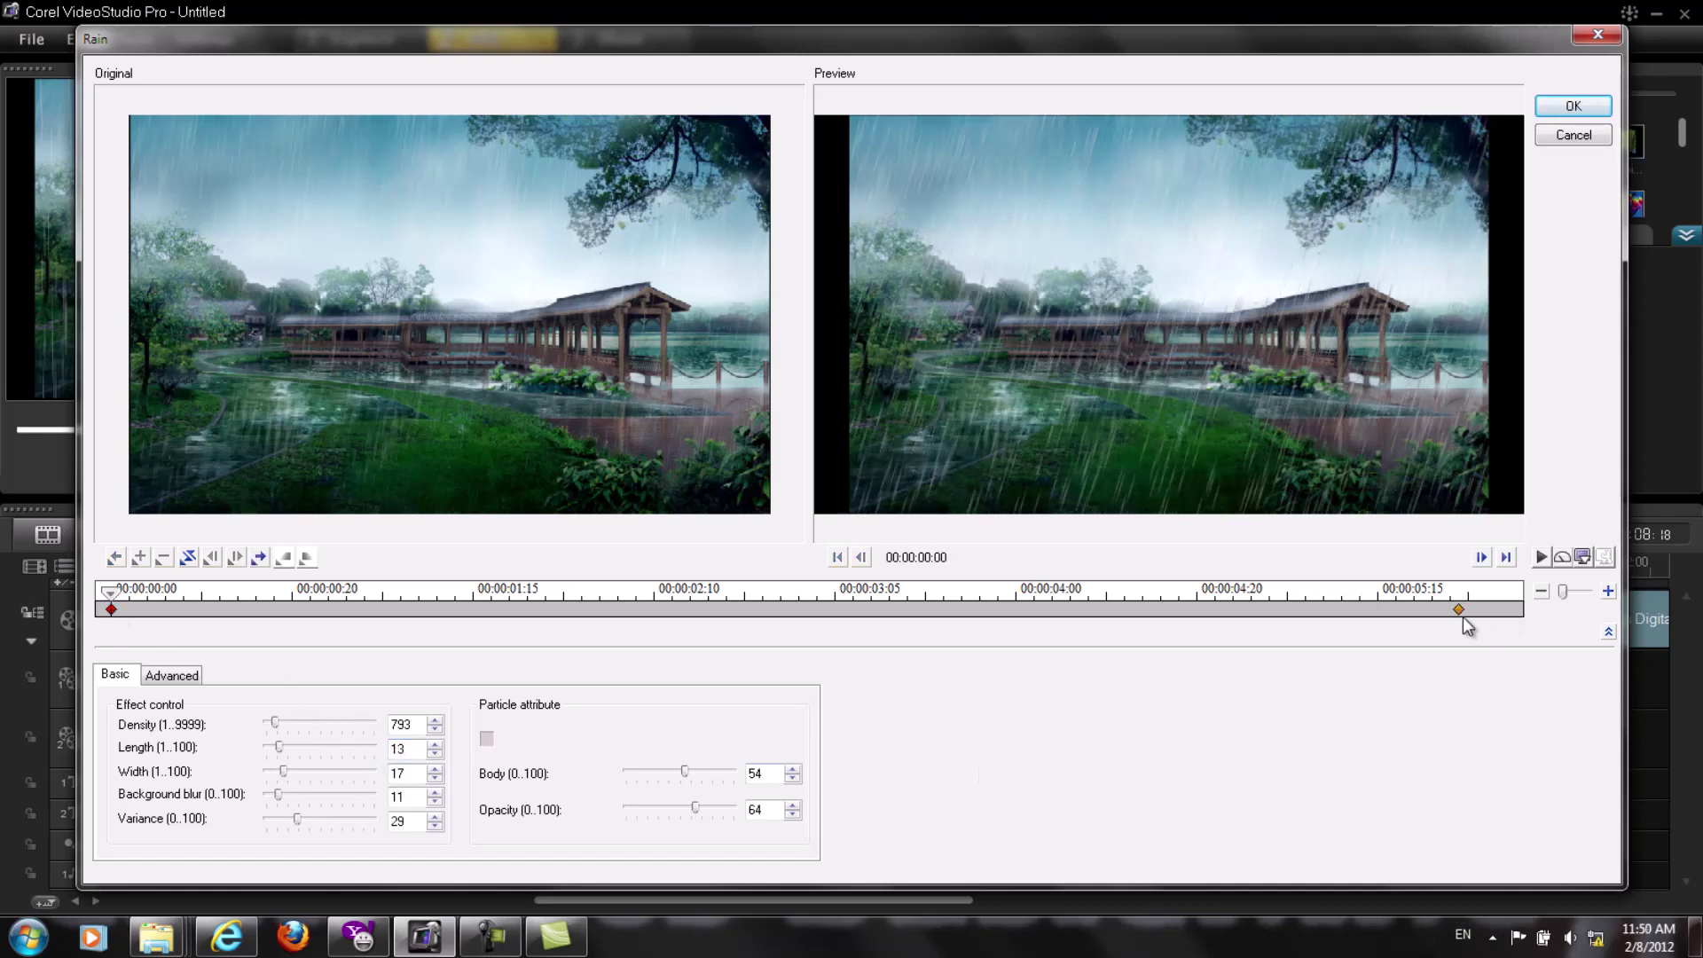
click(1459, 609)
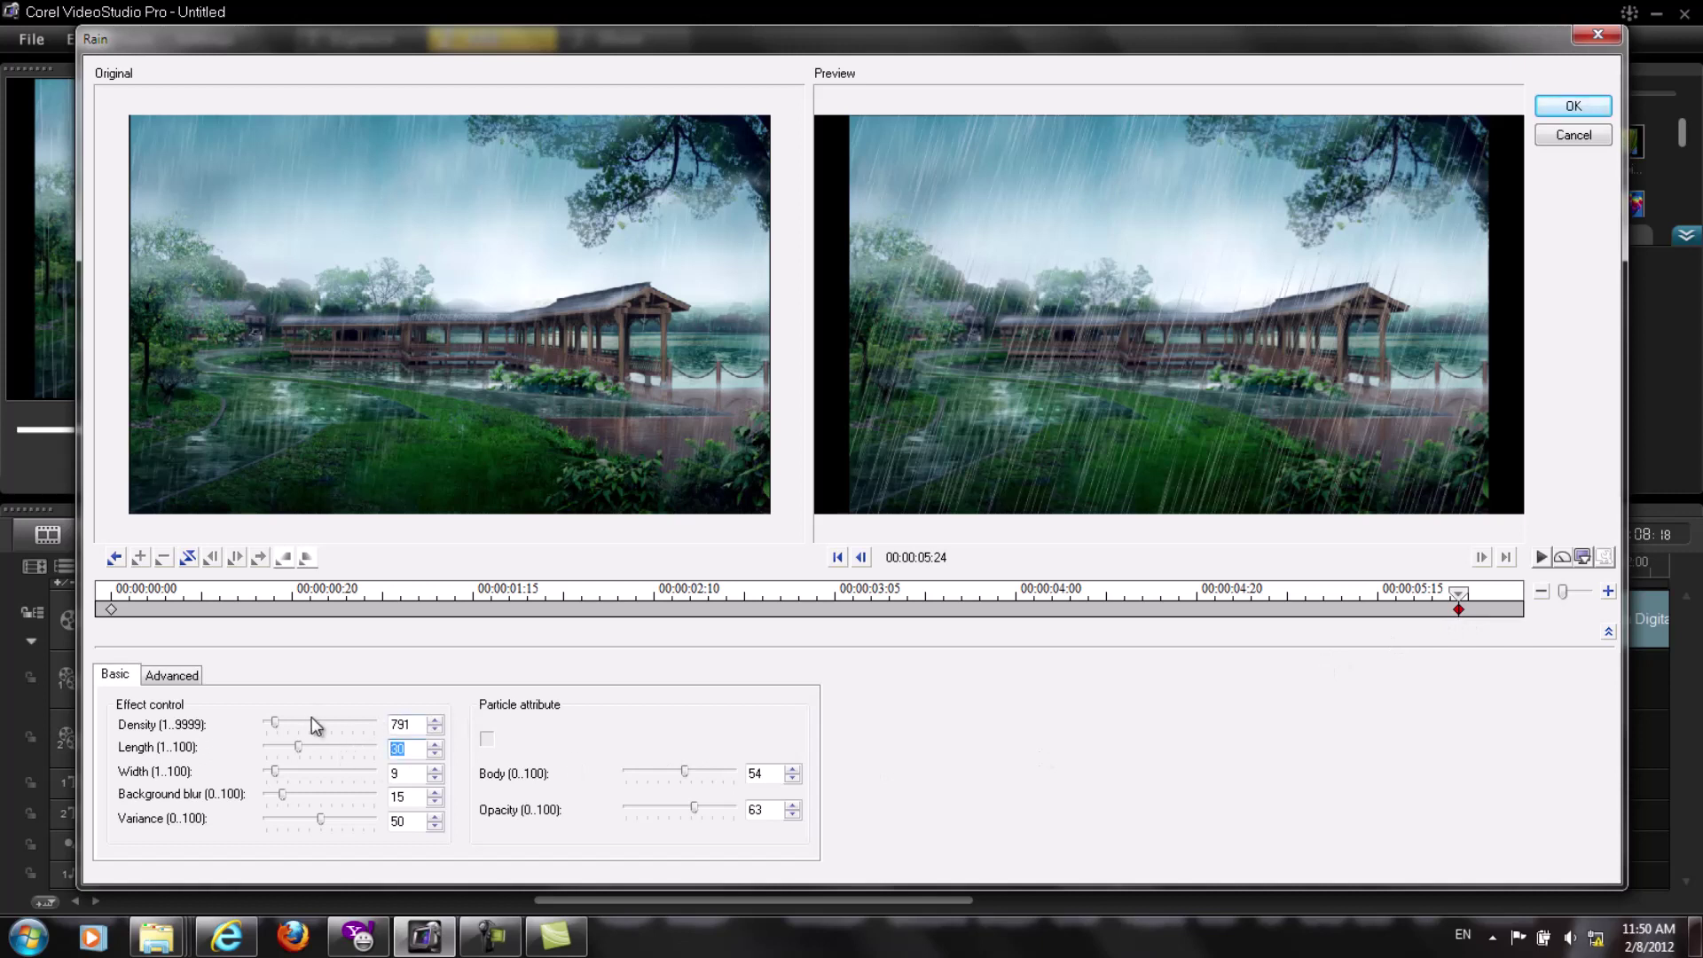
text(13)
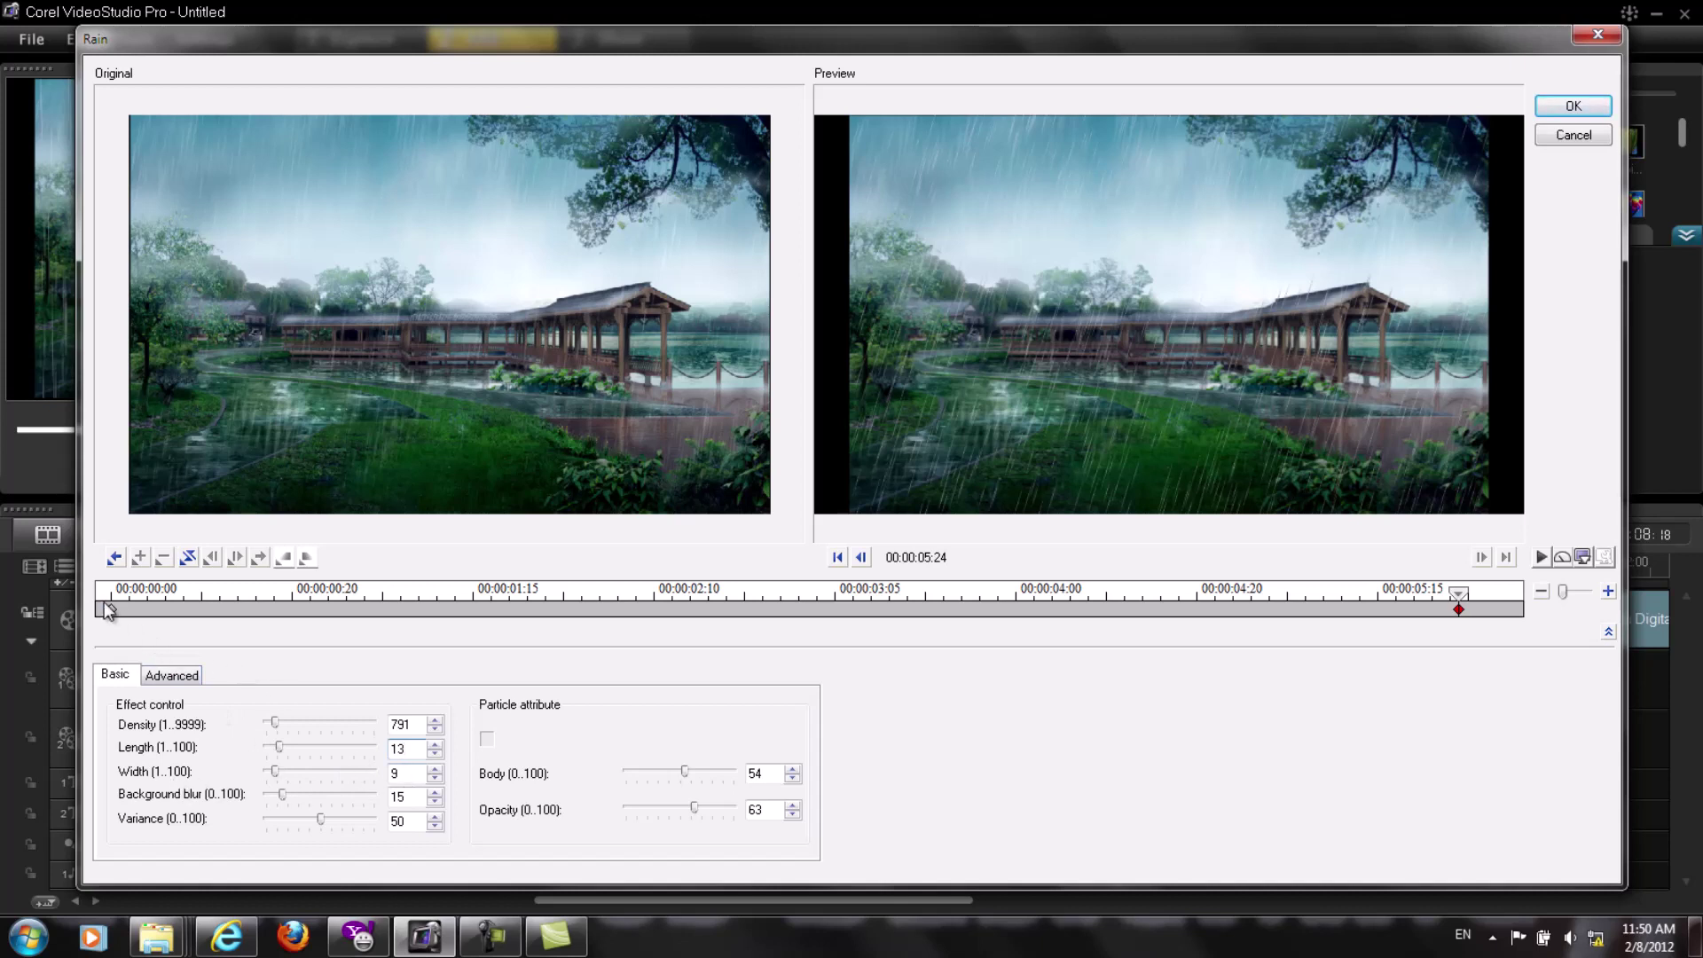
Set the ending keyframe's rain width to 17, the same as at the starting keyframe.
click(110, 609)
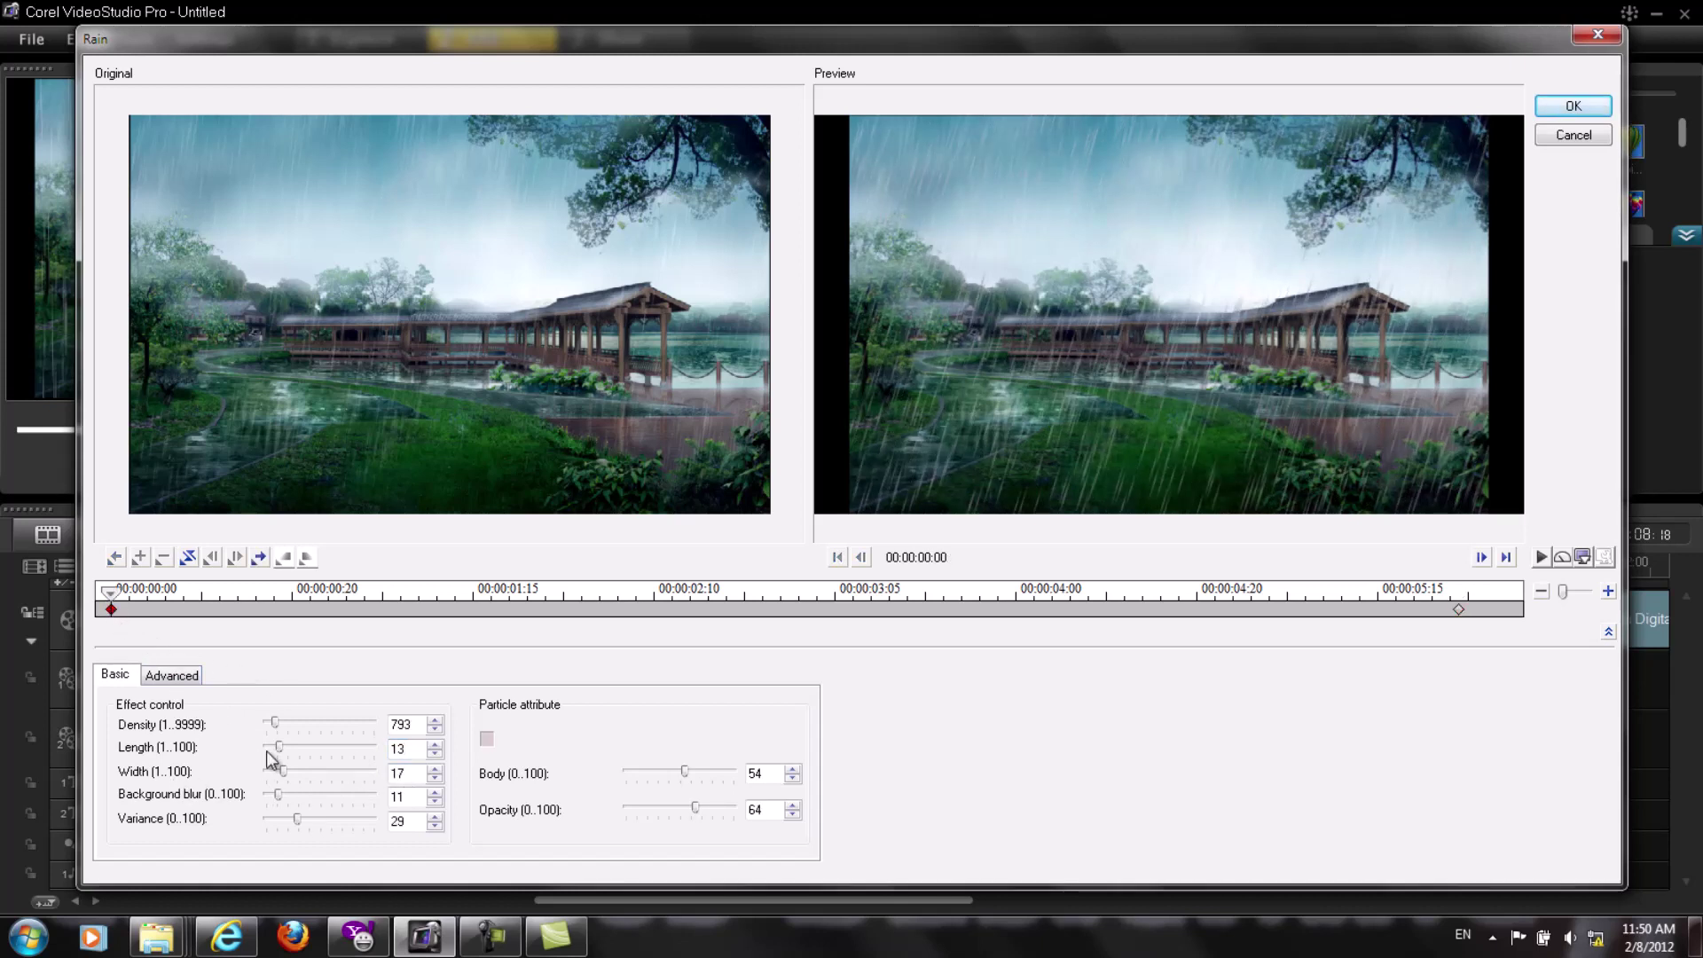
click(1458, 609)
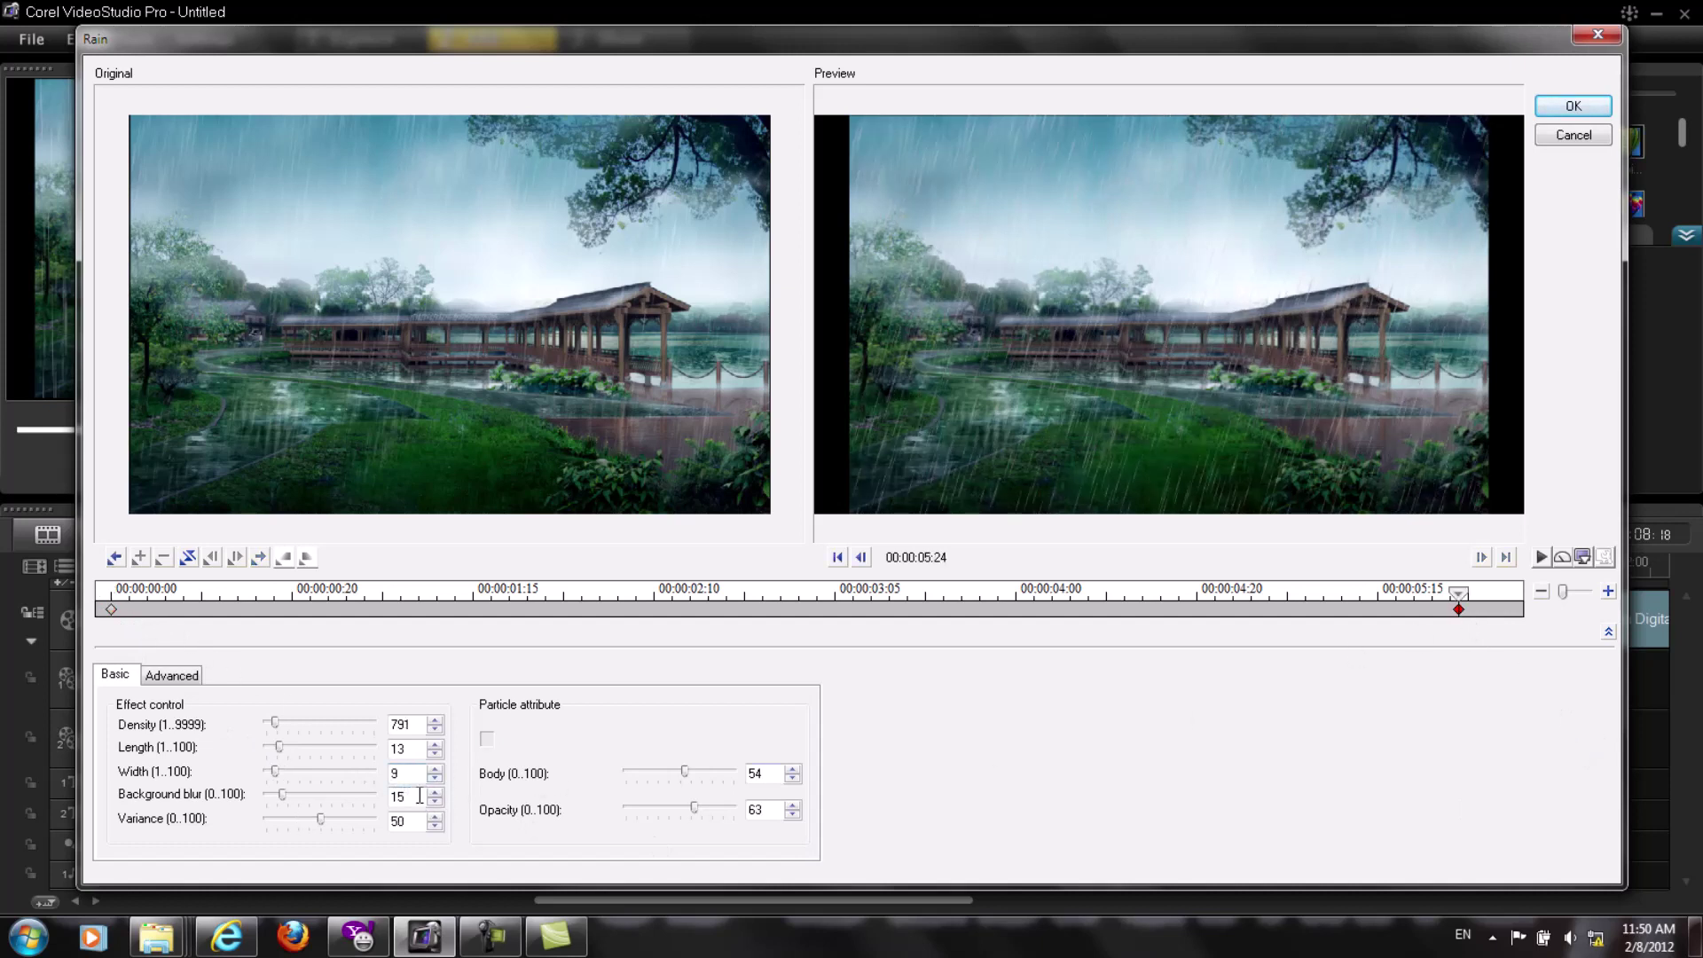
drag(414, 778, 343, 778)
text(17)
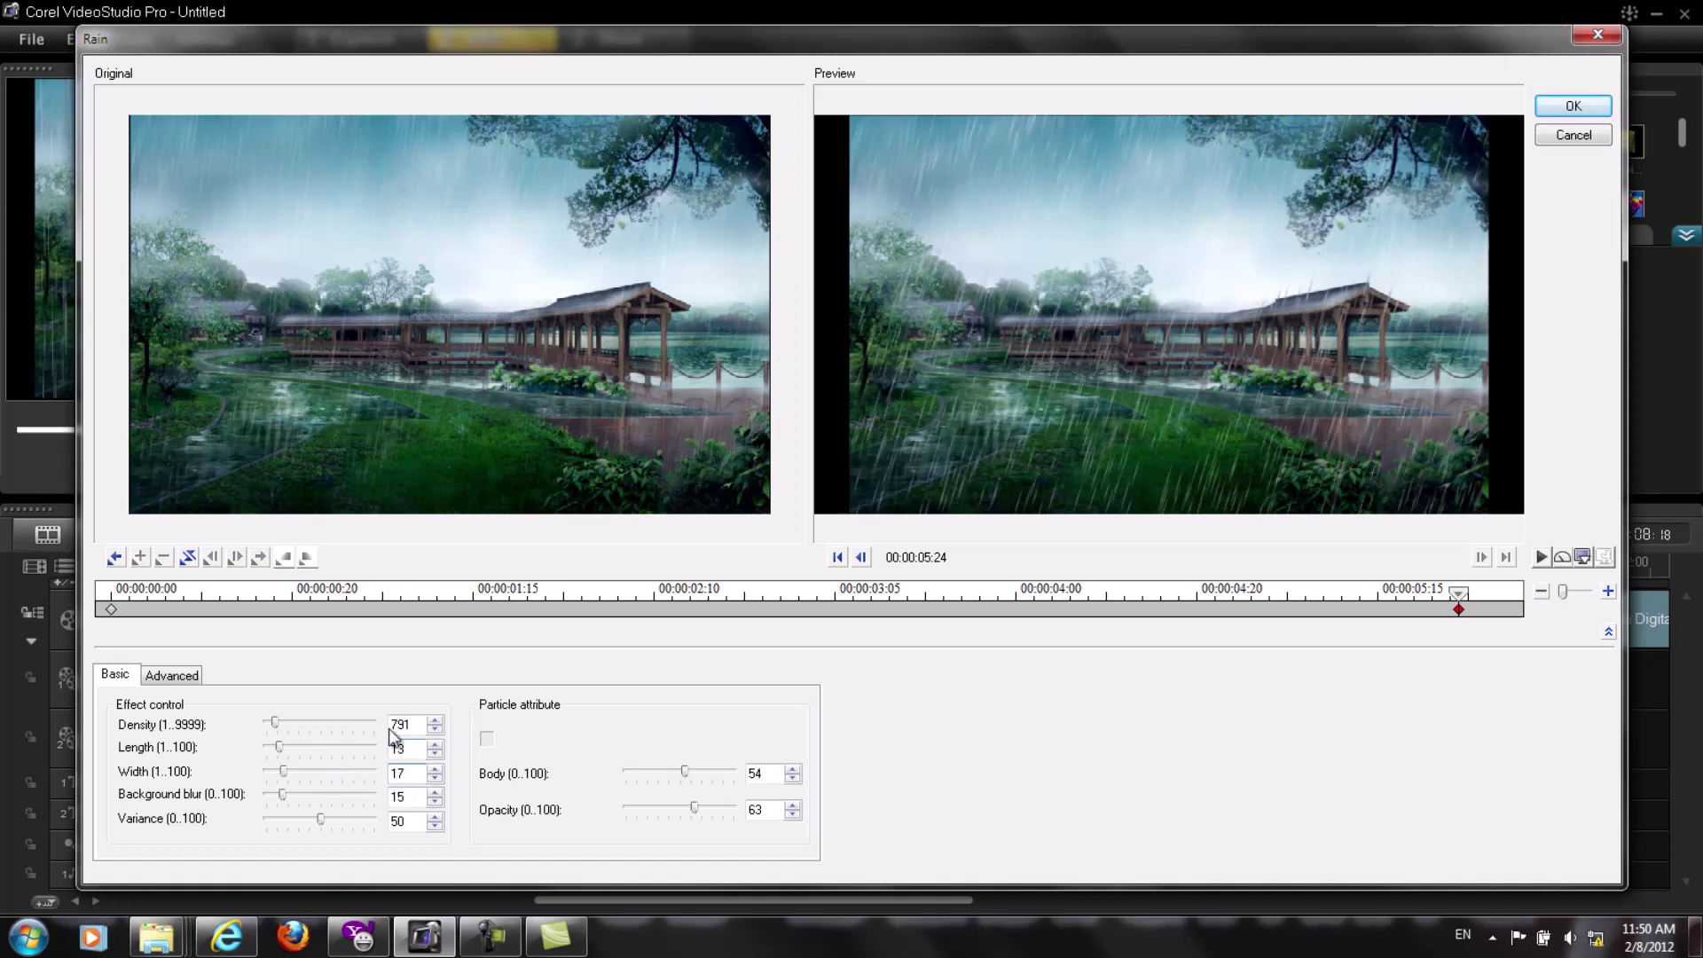
Compare the two keyframes' basic settings and set the ending keyframe's variance to 30.
click(110, 610)
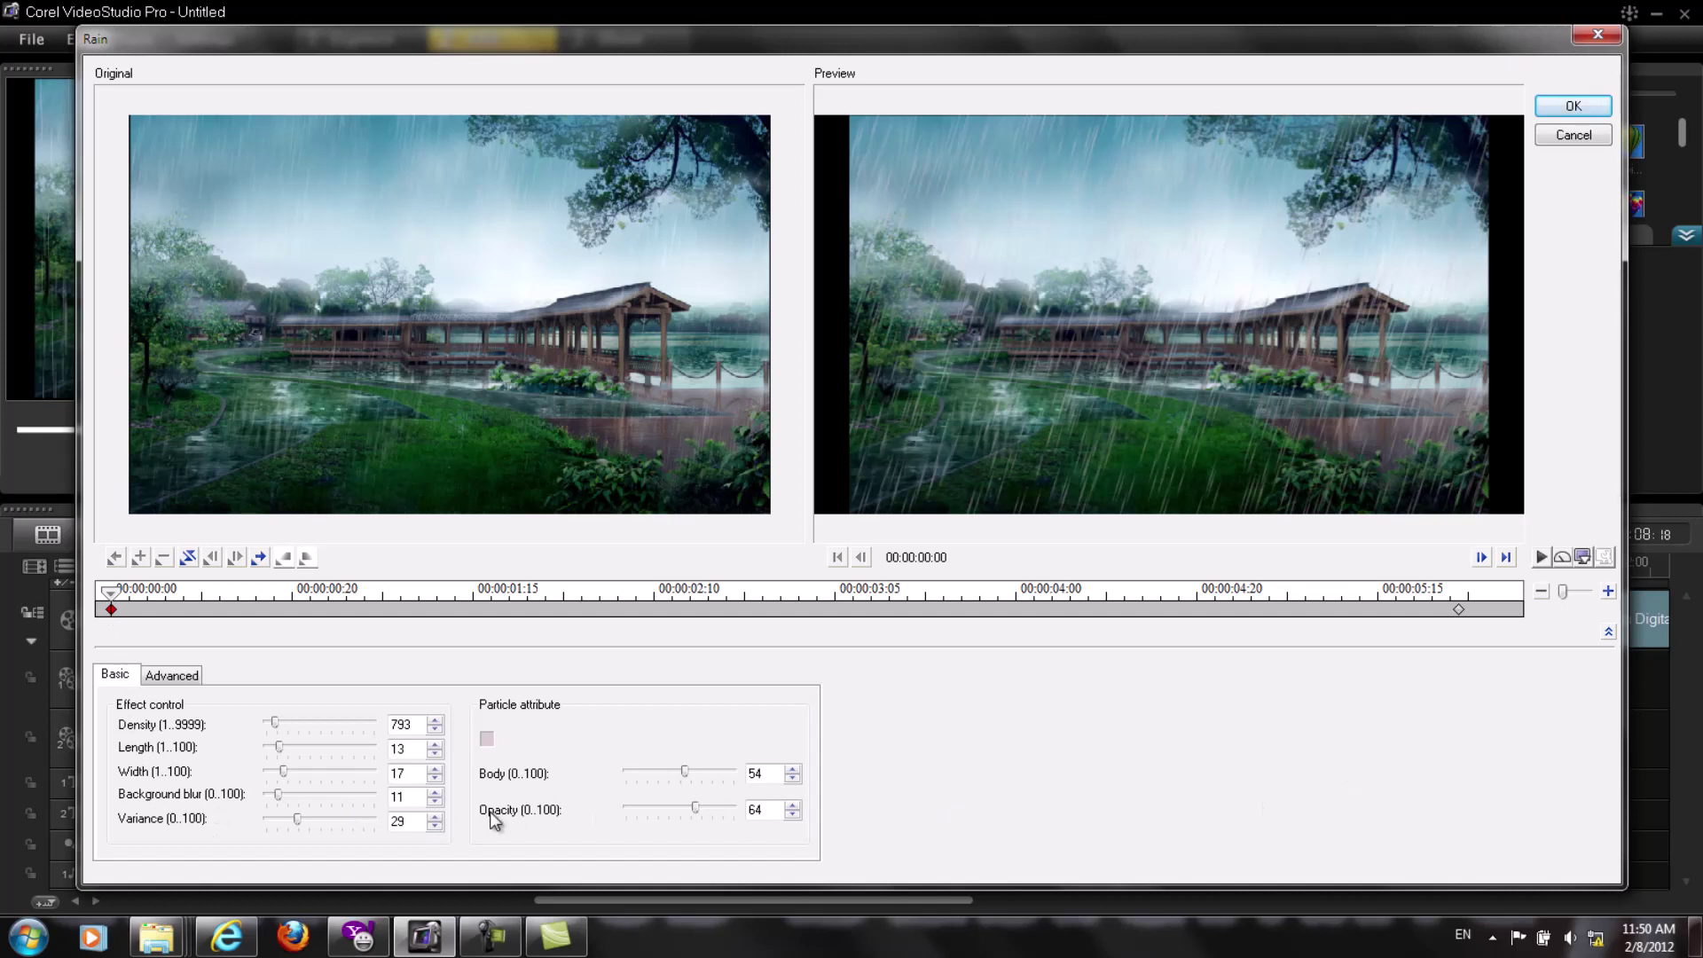
click(1459, 610)
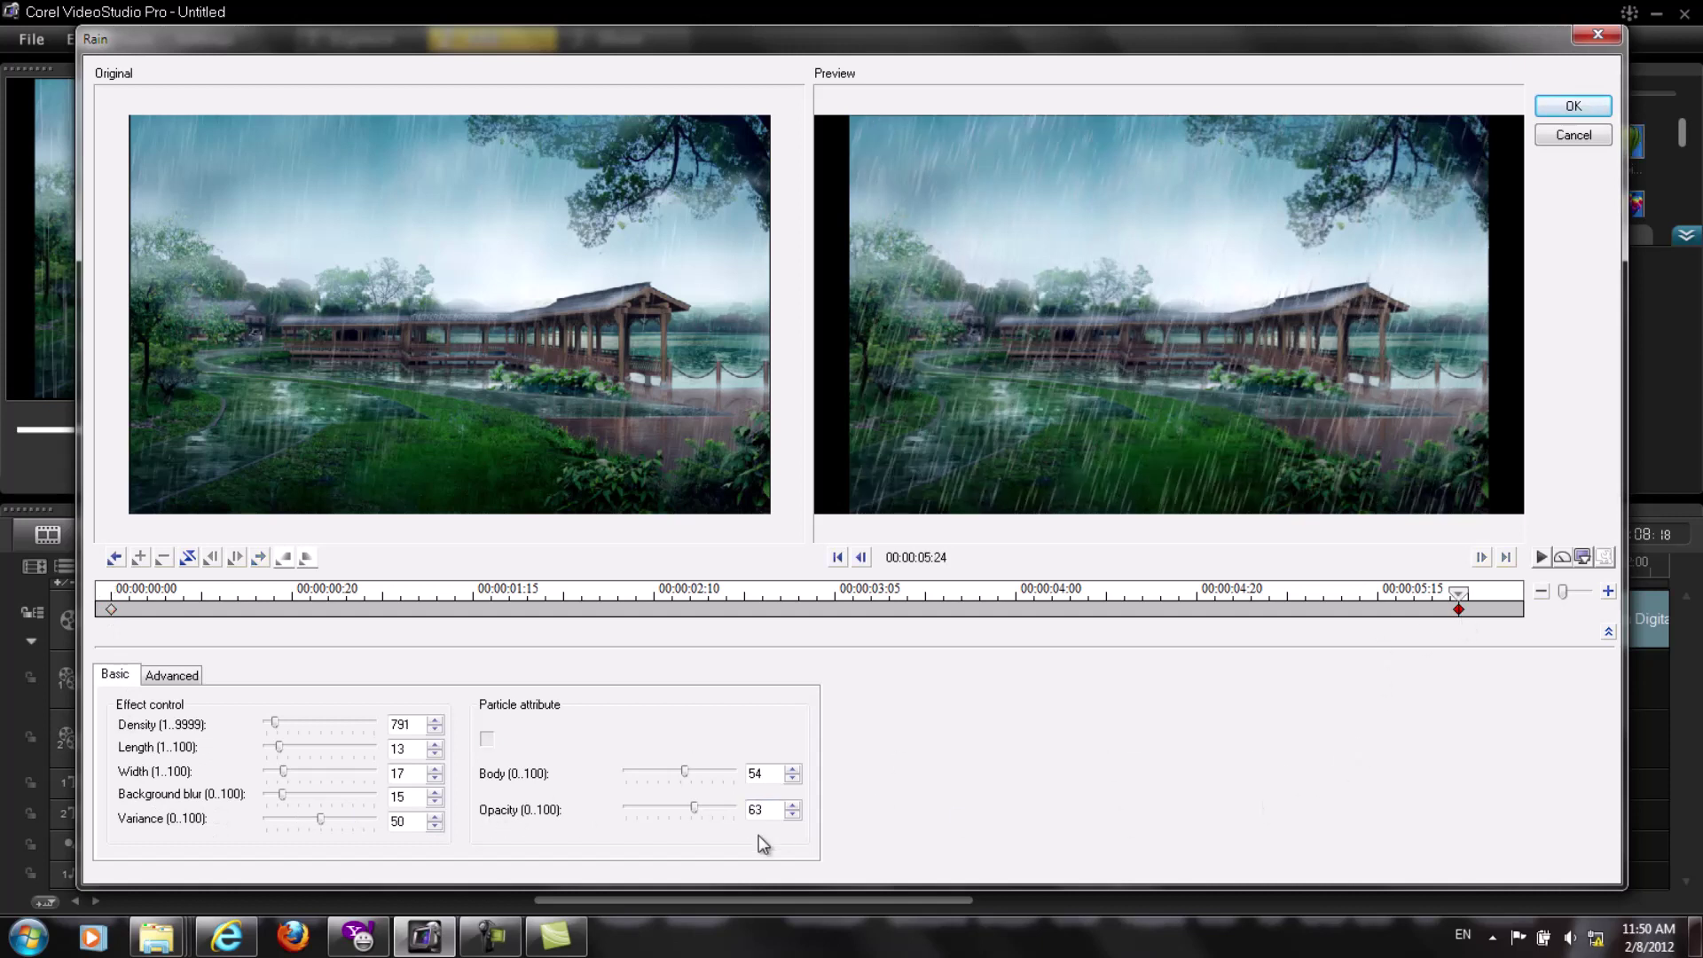
click(111, 610)
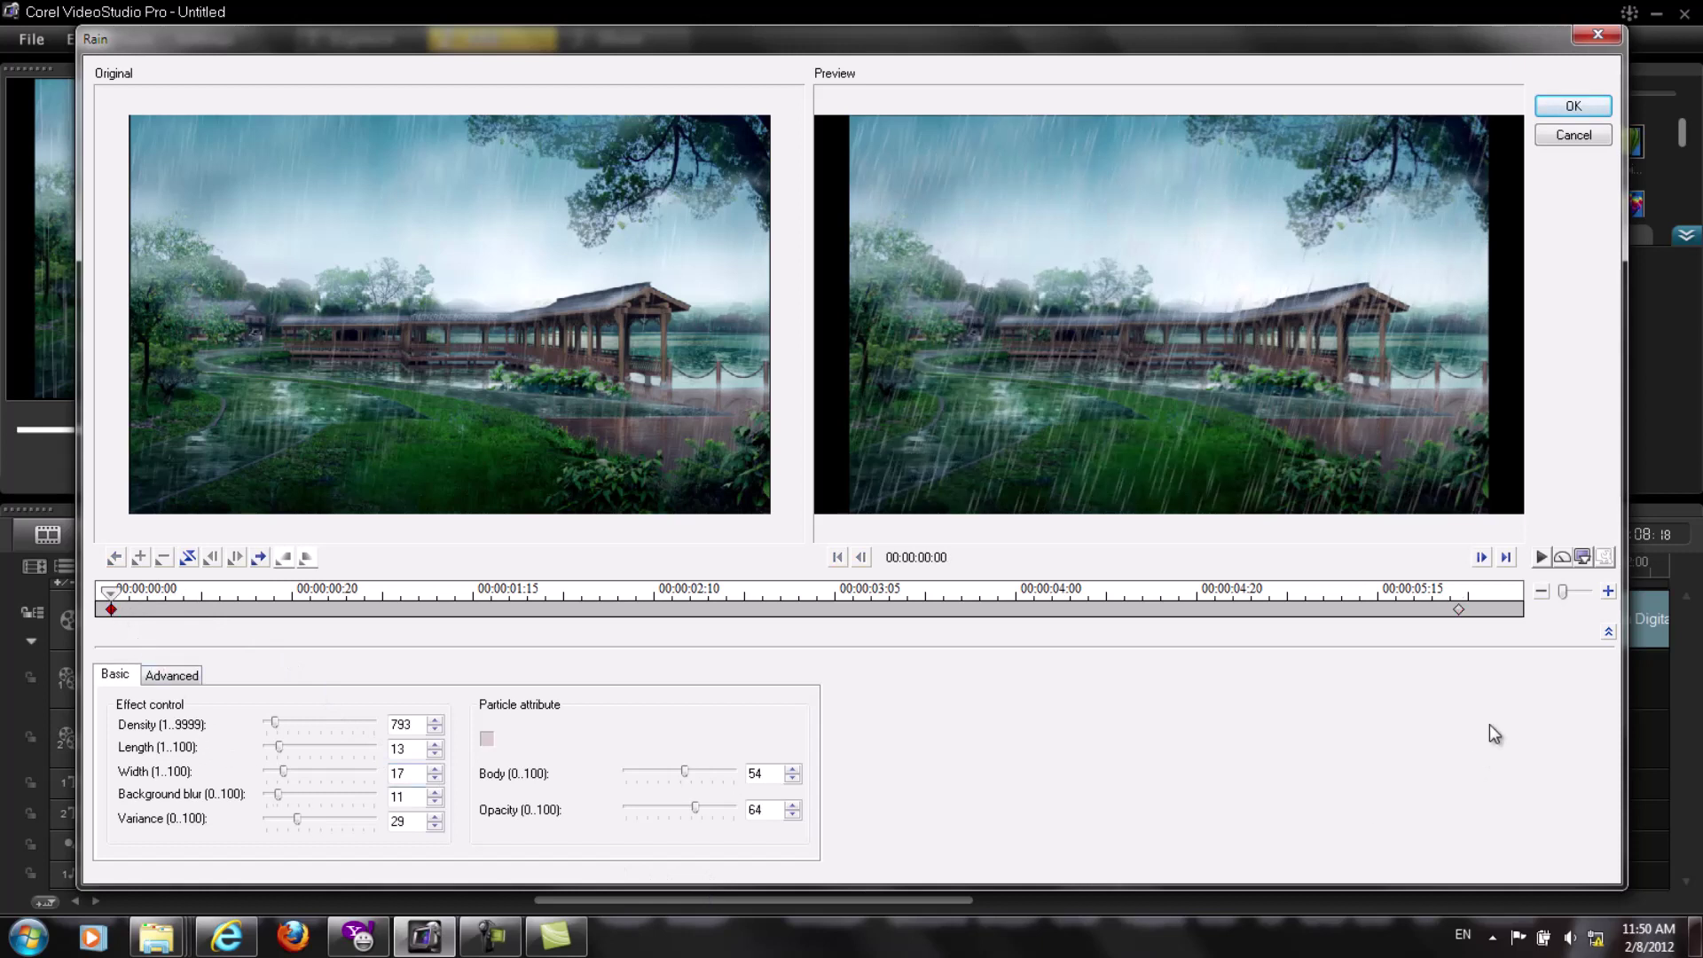
click(1459, 611)
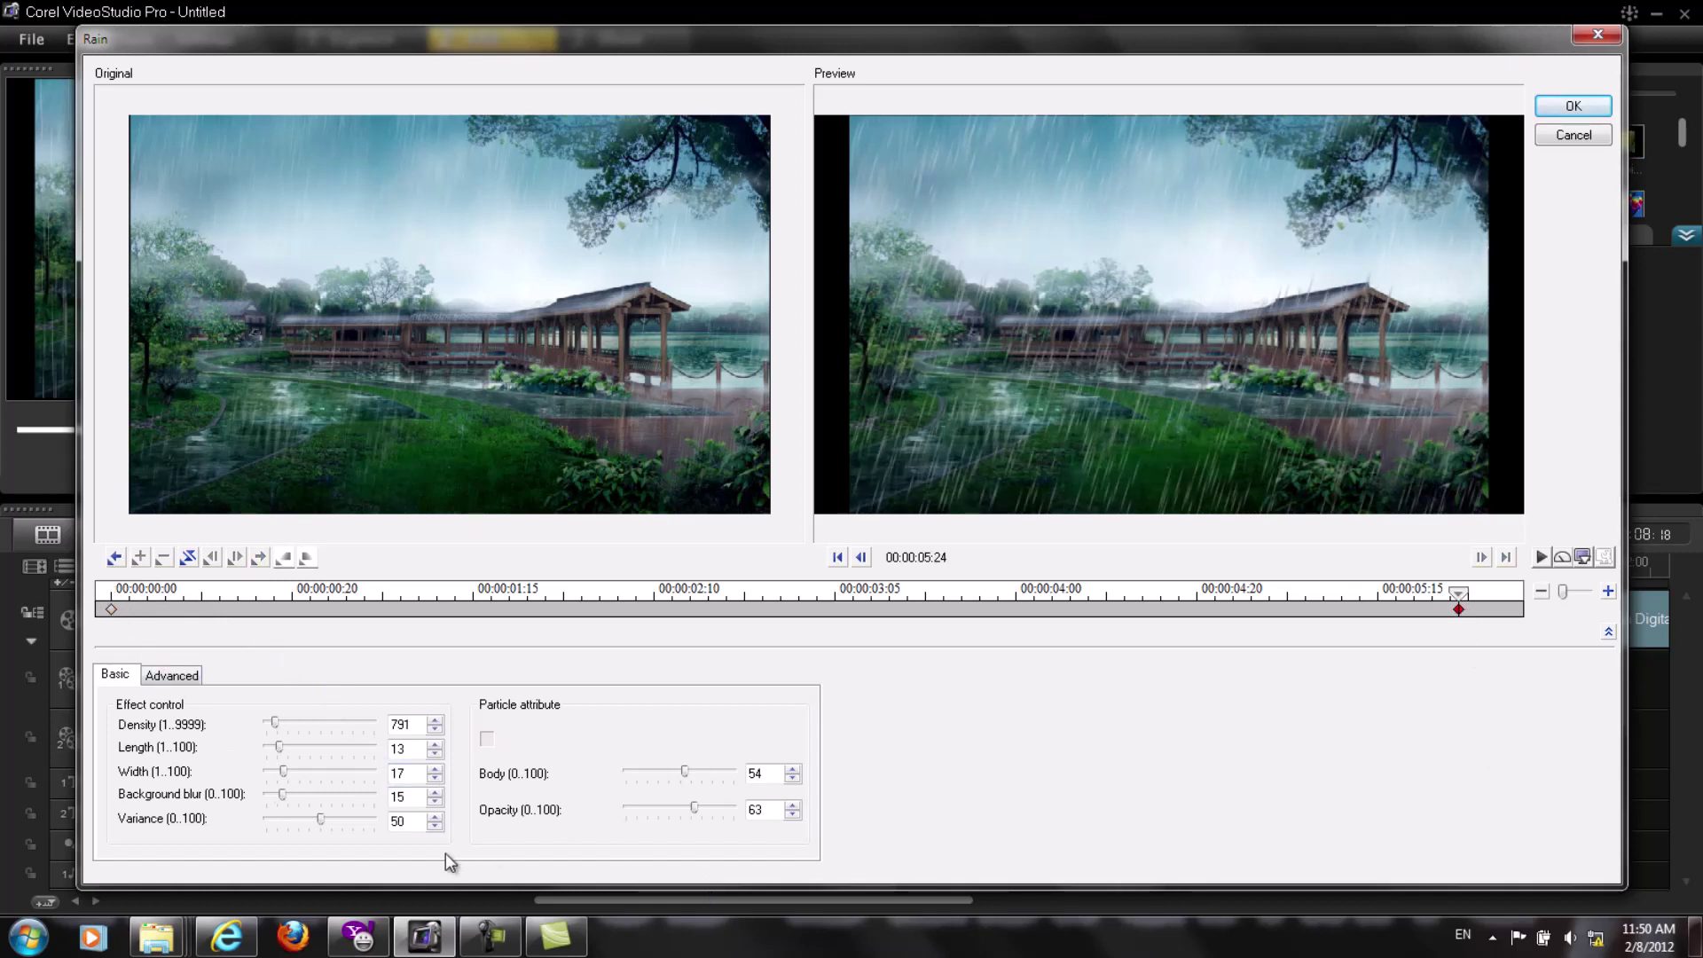
drag(416, 829, 379, 821)
text(30)
click(406, 773)
Recolor the ending keyframe's rain particles to a muted greenish gray, shifting the hue away from the initial #9C8A8A pick.
click(487, 742)
drag(722, 378, 715, 403)
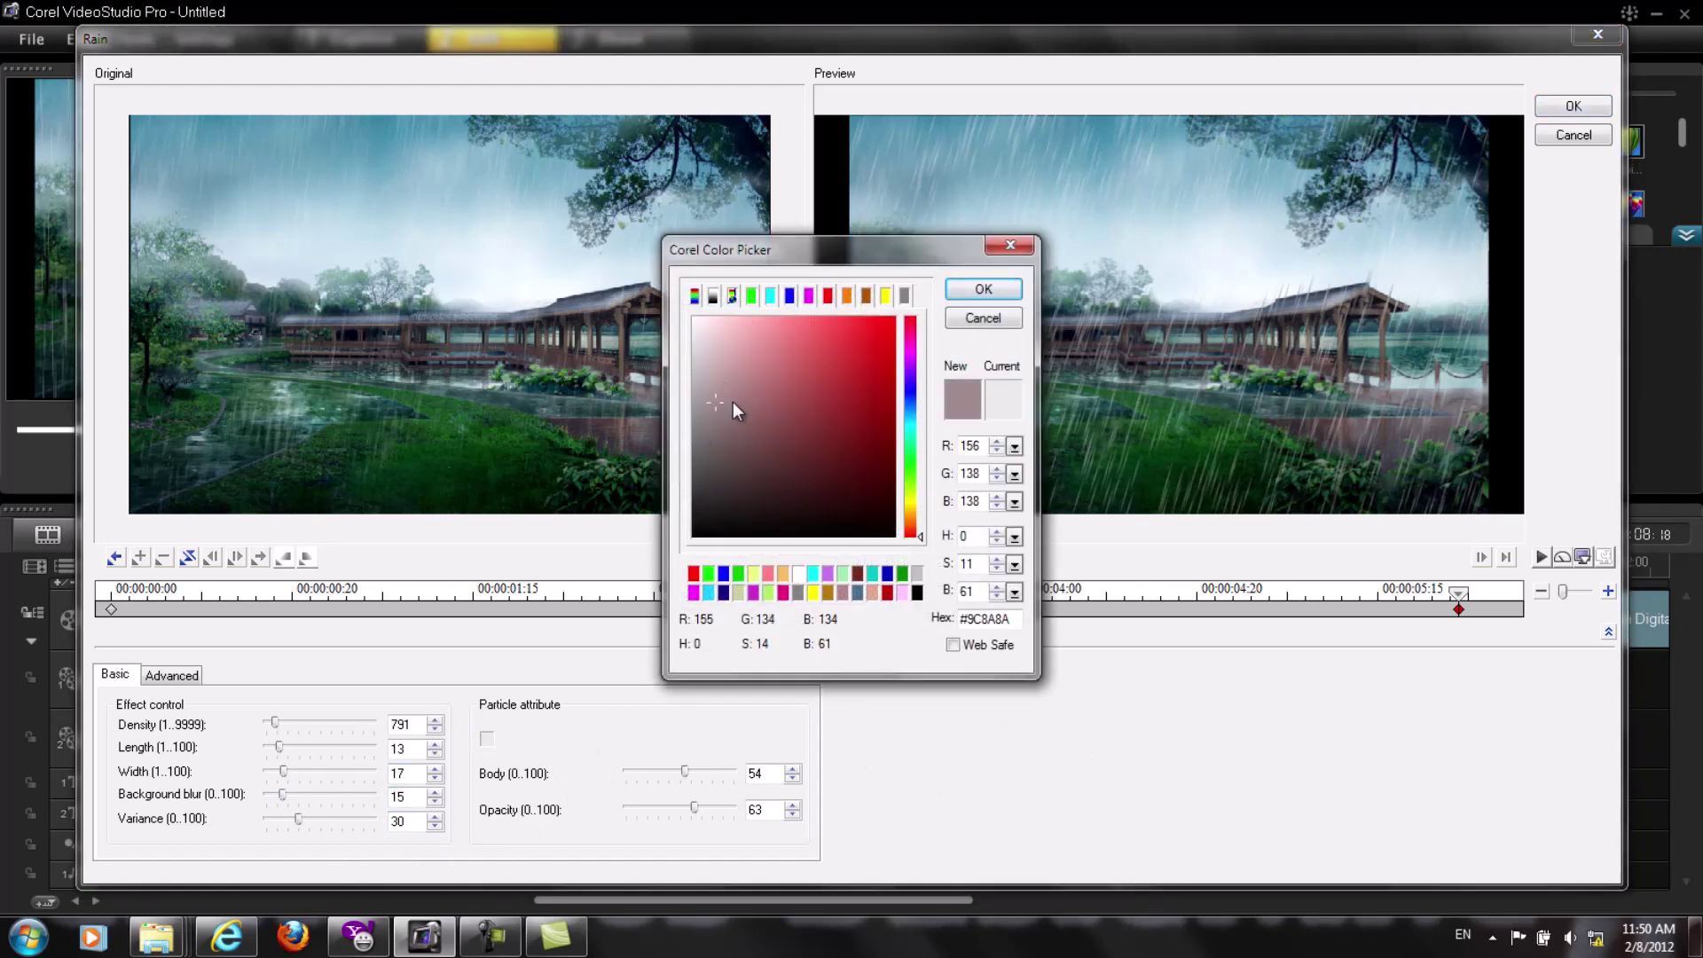
click(980, 291)
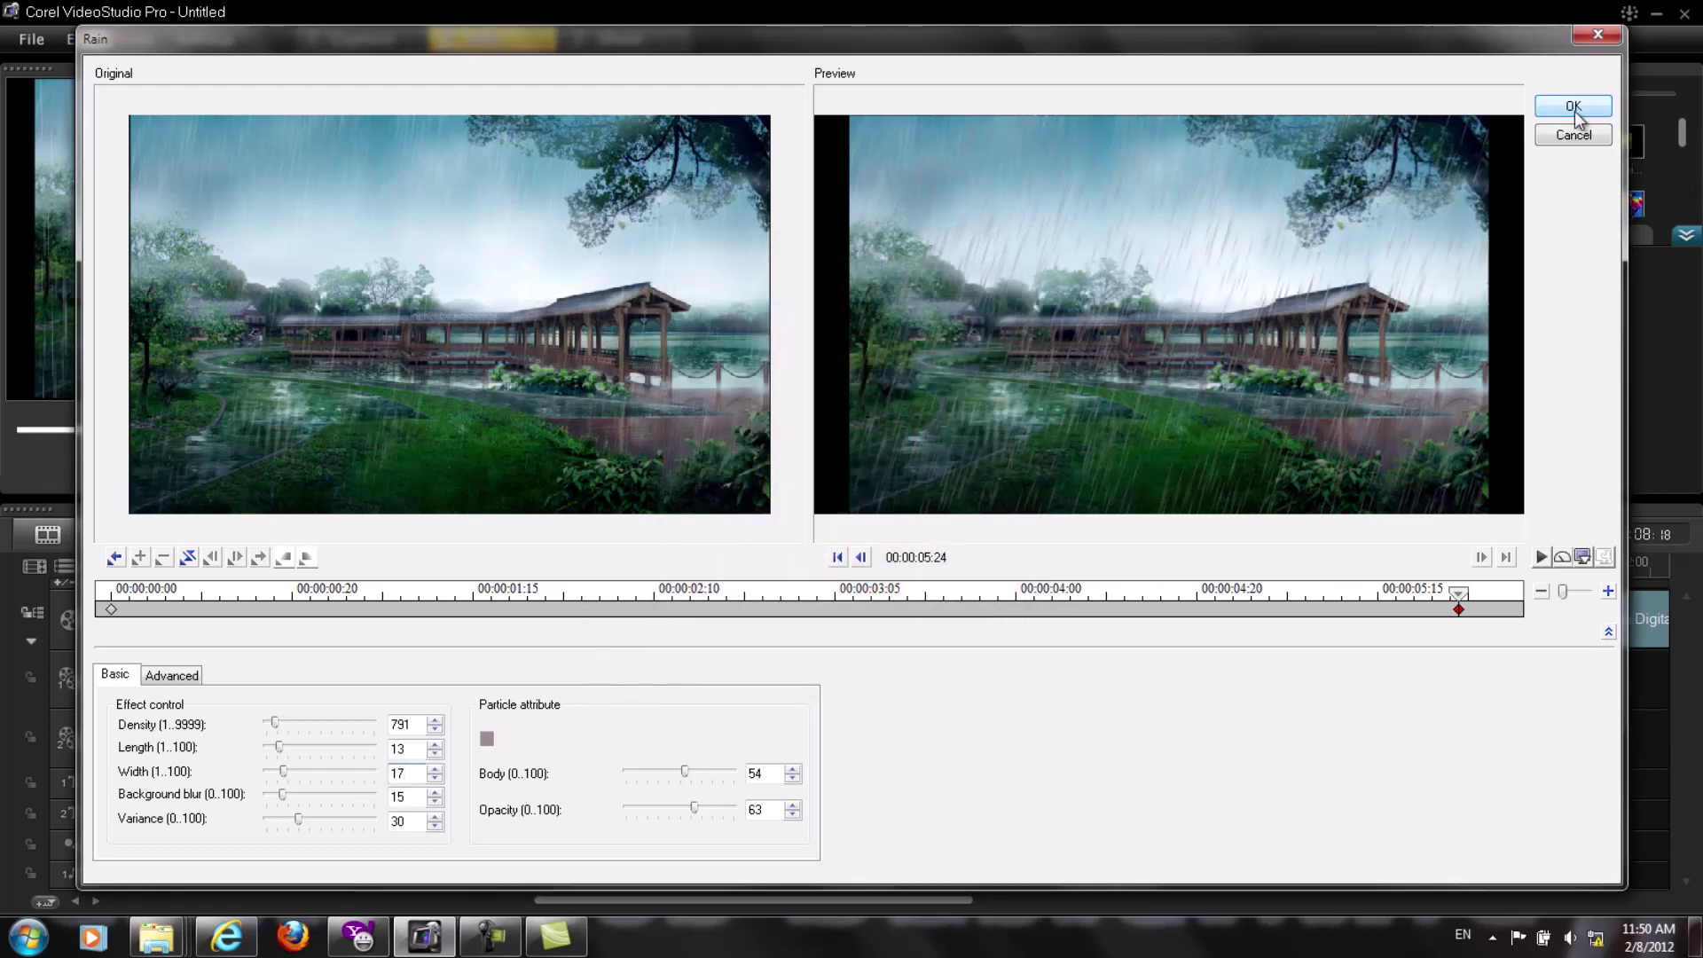
click(488, 740)
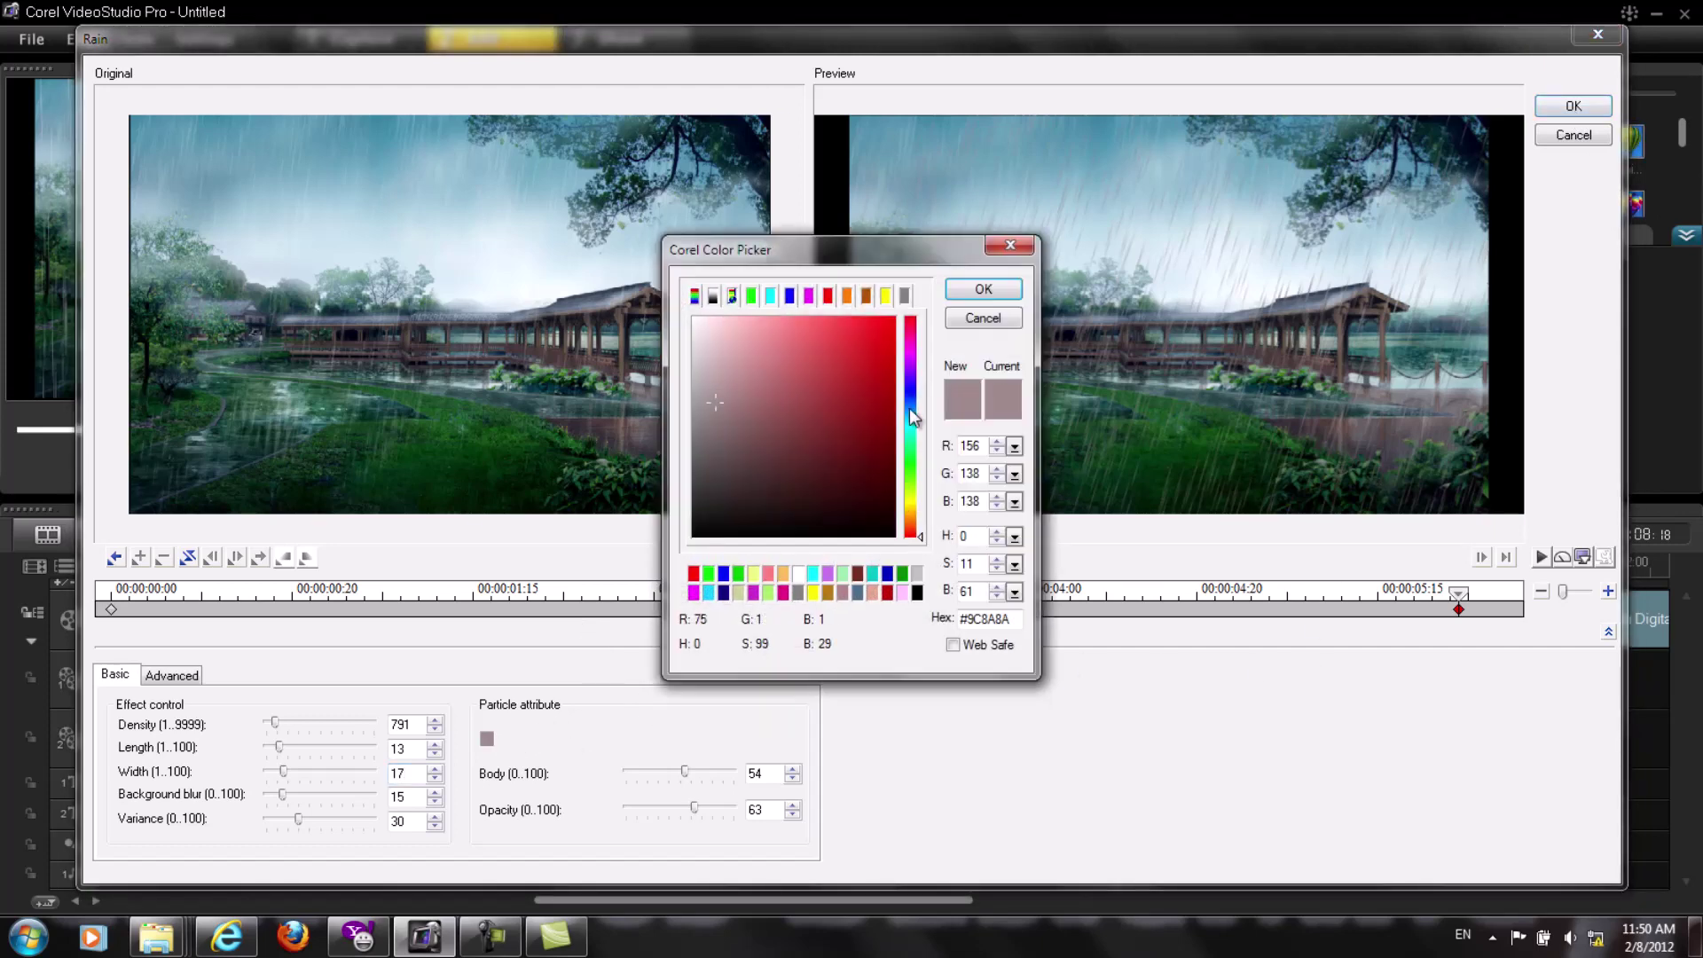
drag(913, 486, 922, 424)
click(983, 290)
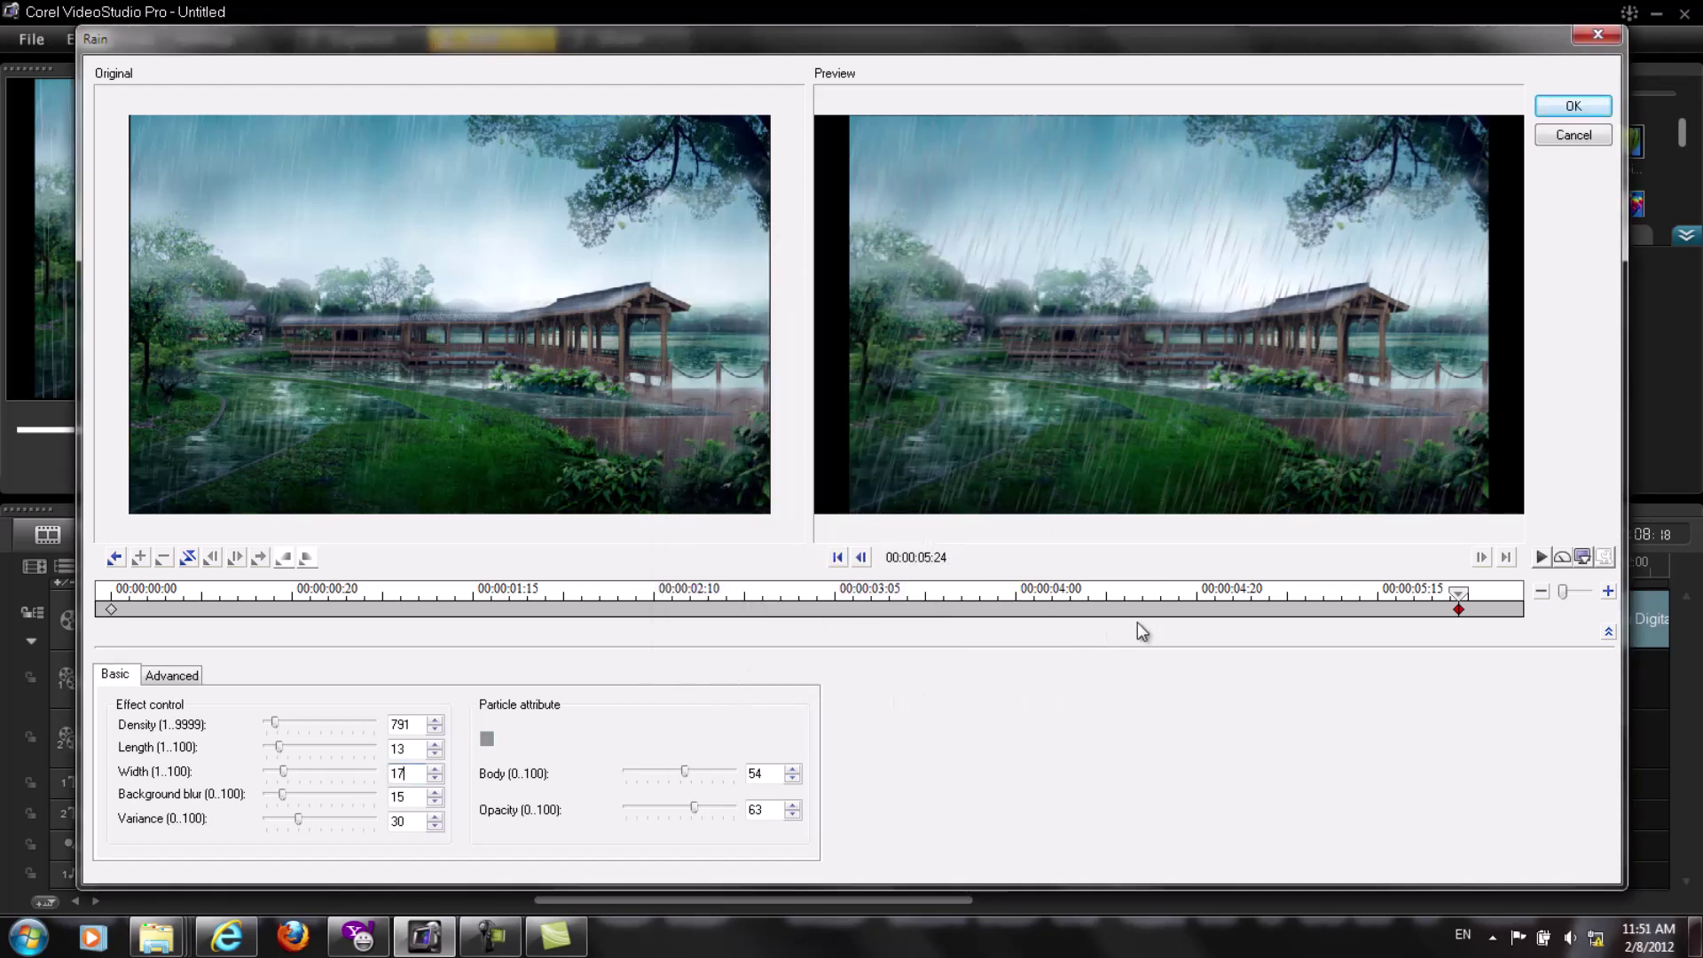
Apply the customized Rain filter settings and play the clip to preview the rain.
click(1558, 122)
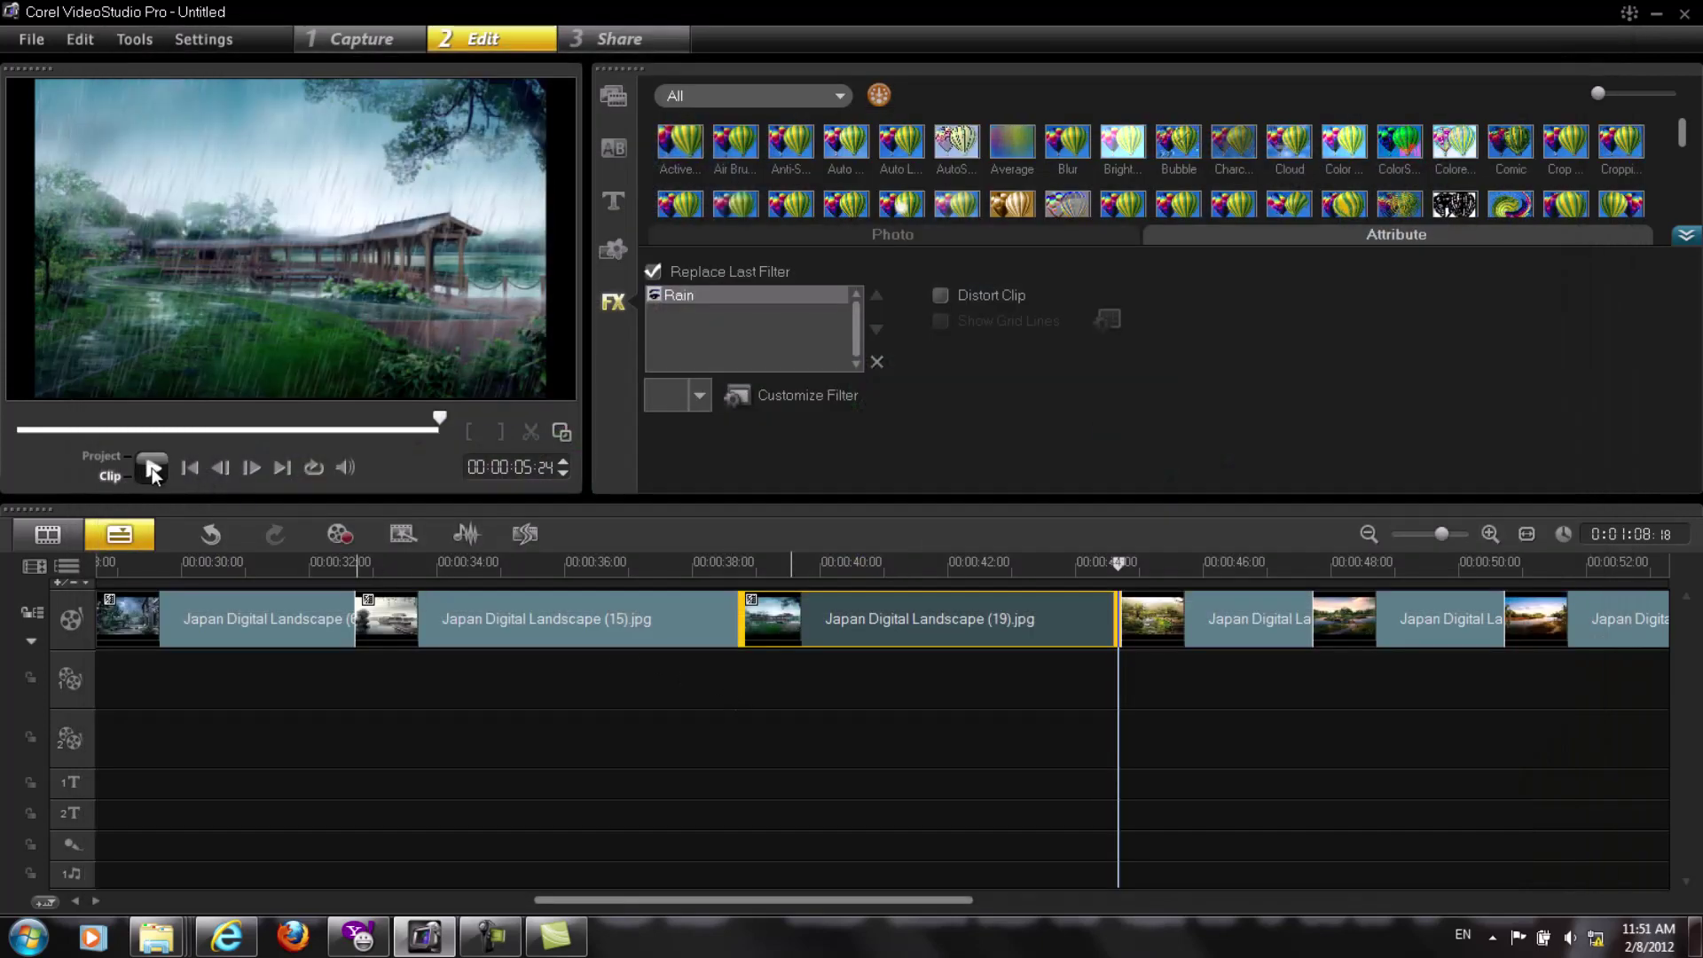
click(152, 466)
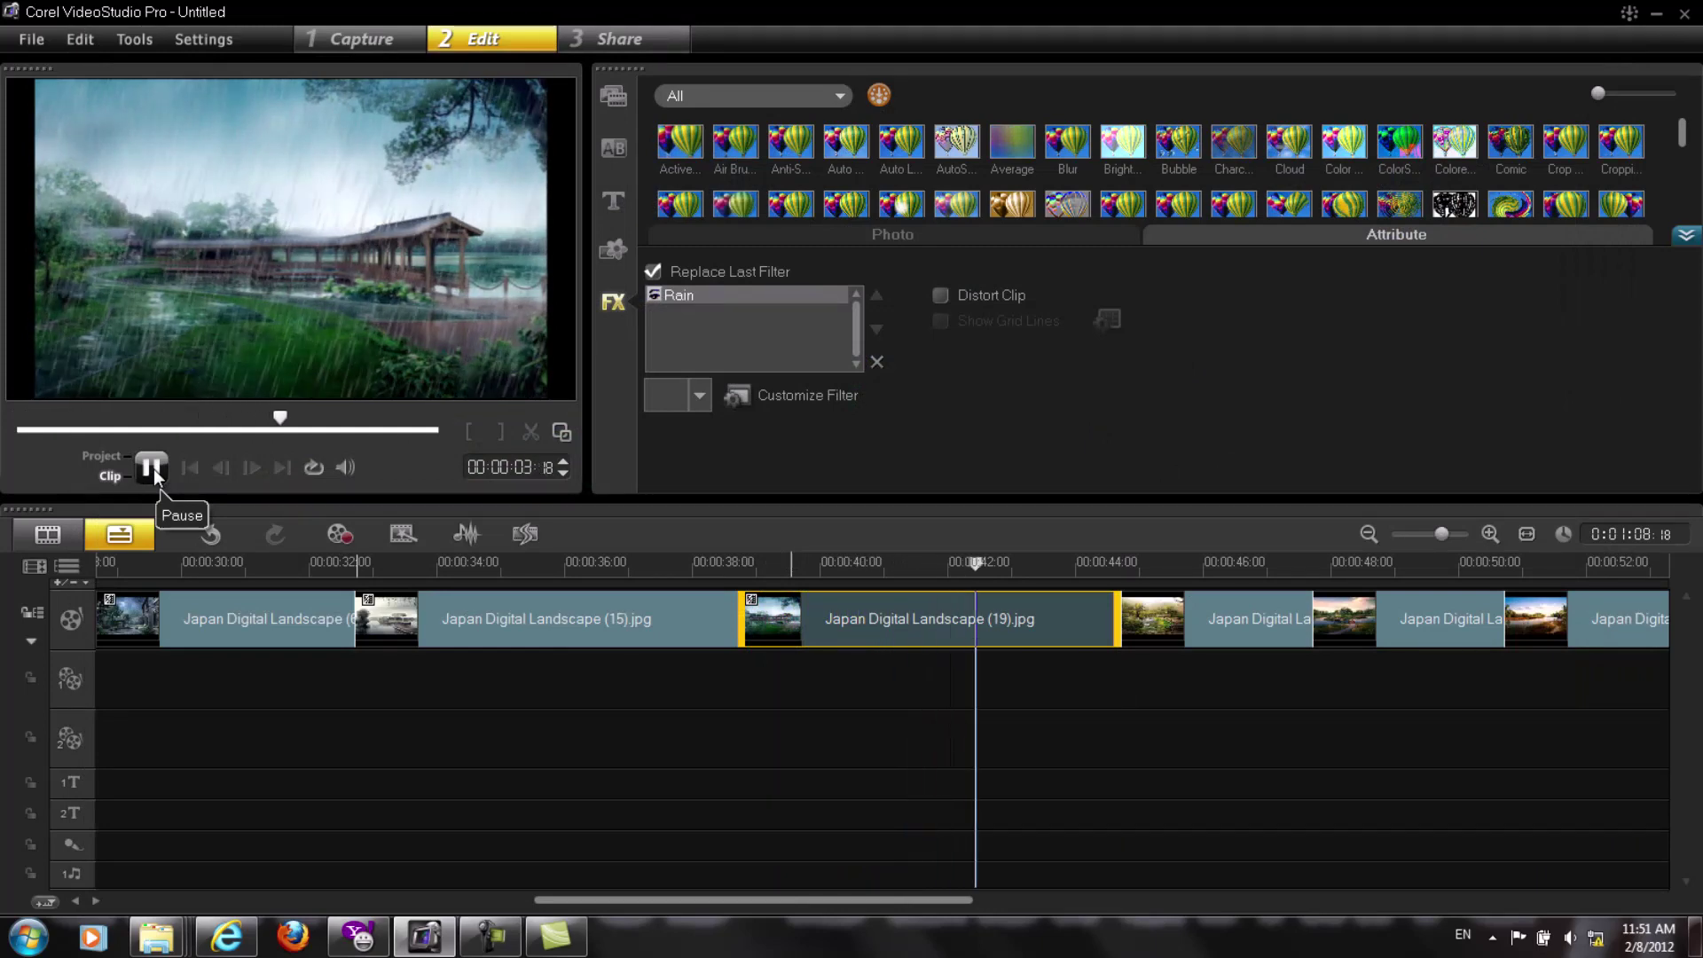
click(152, 468)
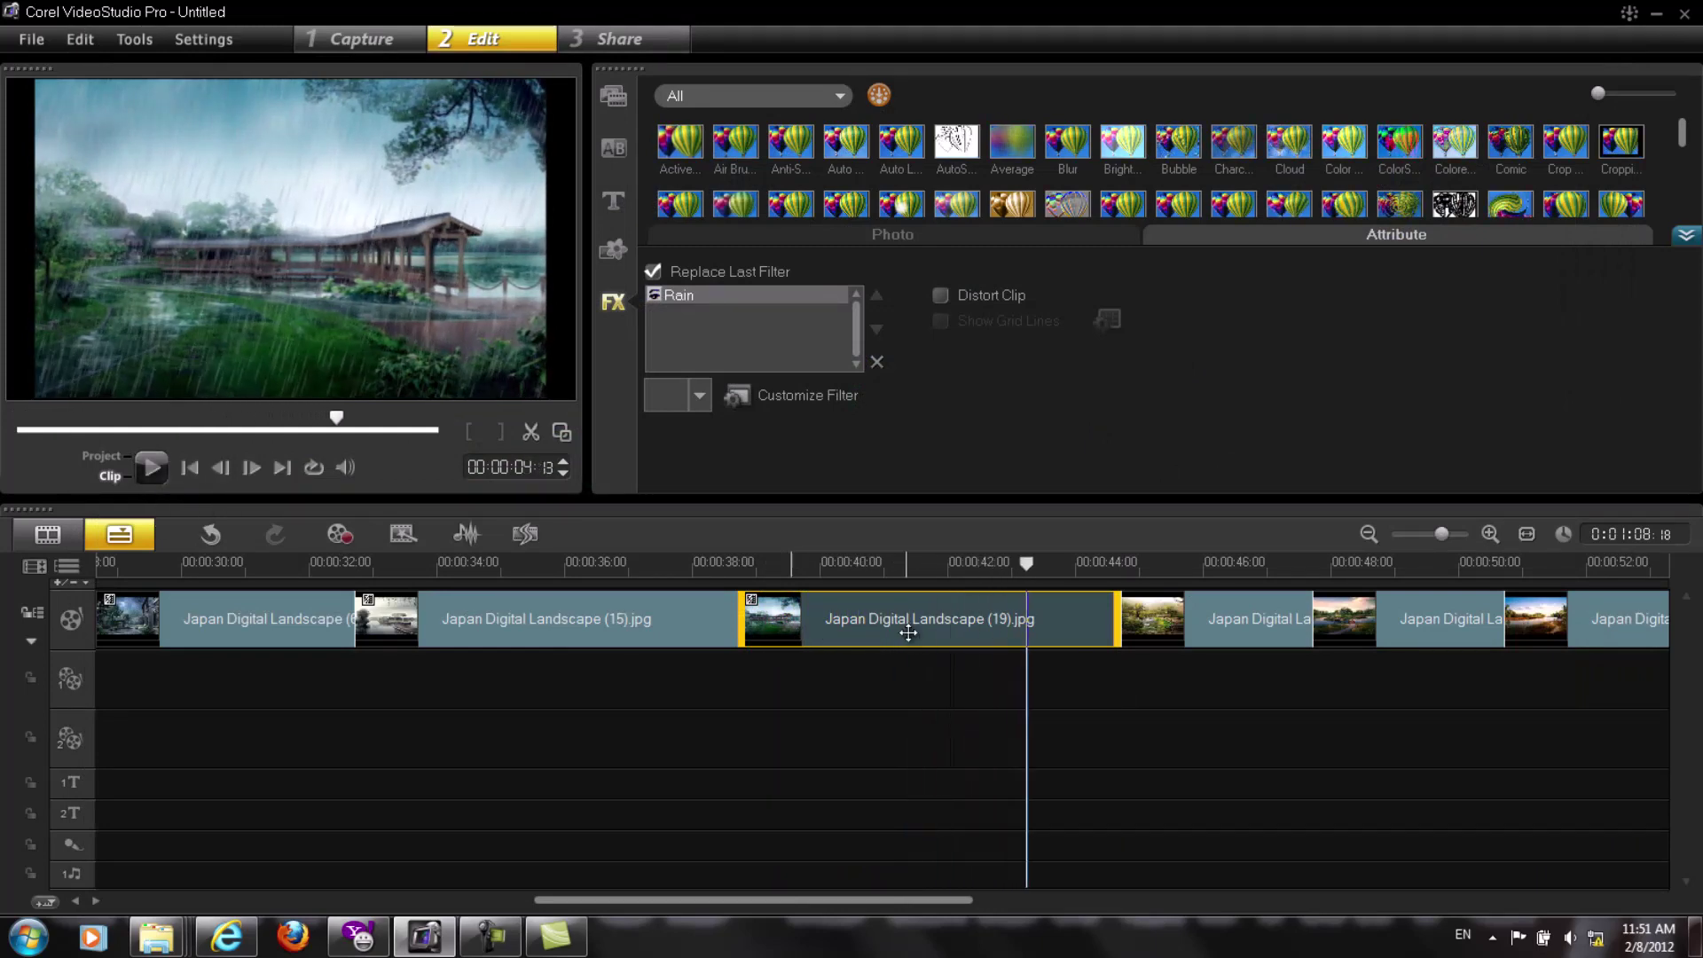
Enable Pan & Zoom on the Japan Digital Landscape (19).jpg clip and open its customization settings.
click(994, 238)
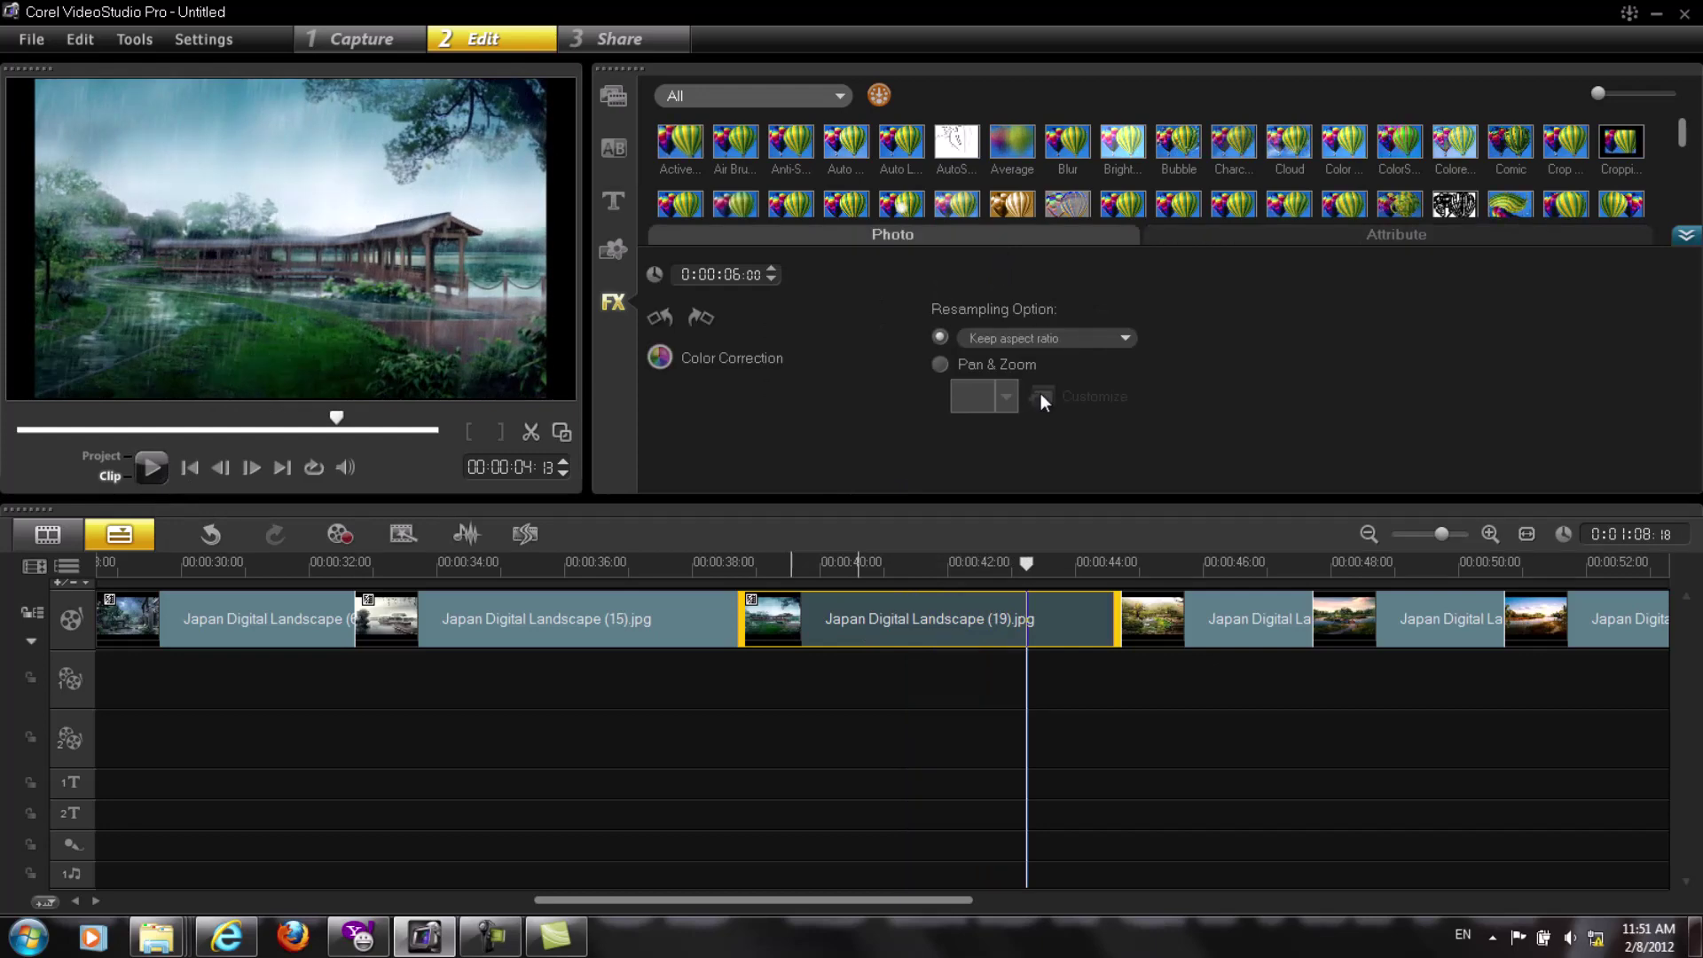
click(958, 365)
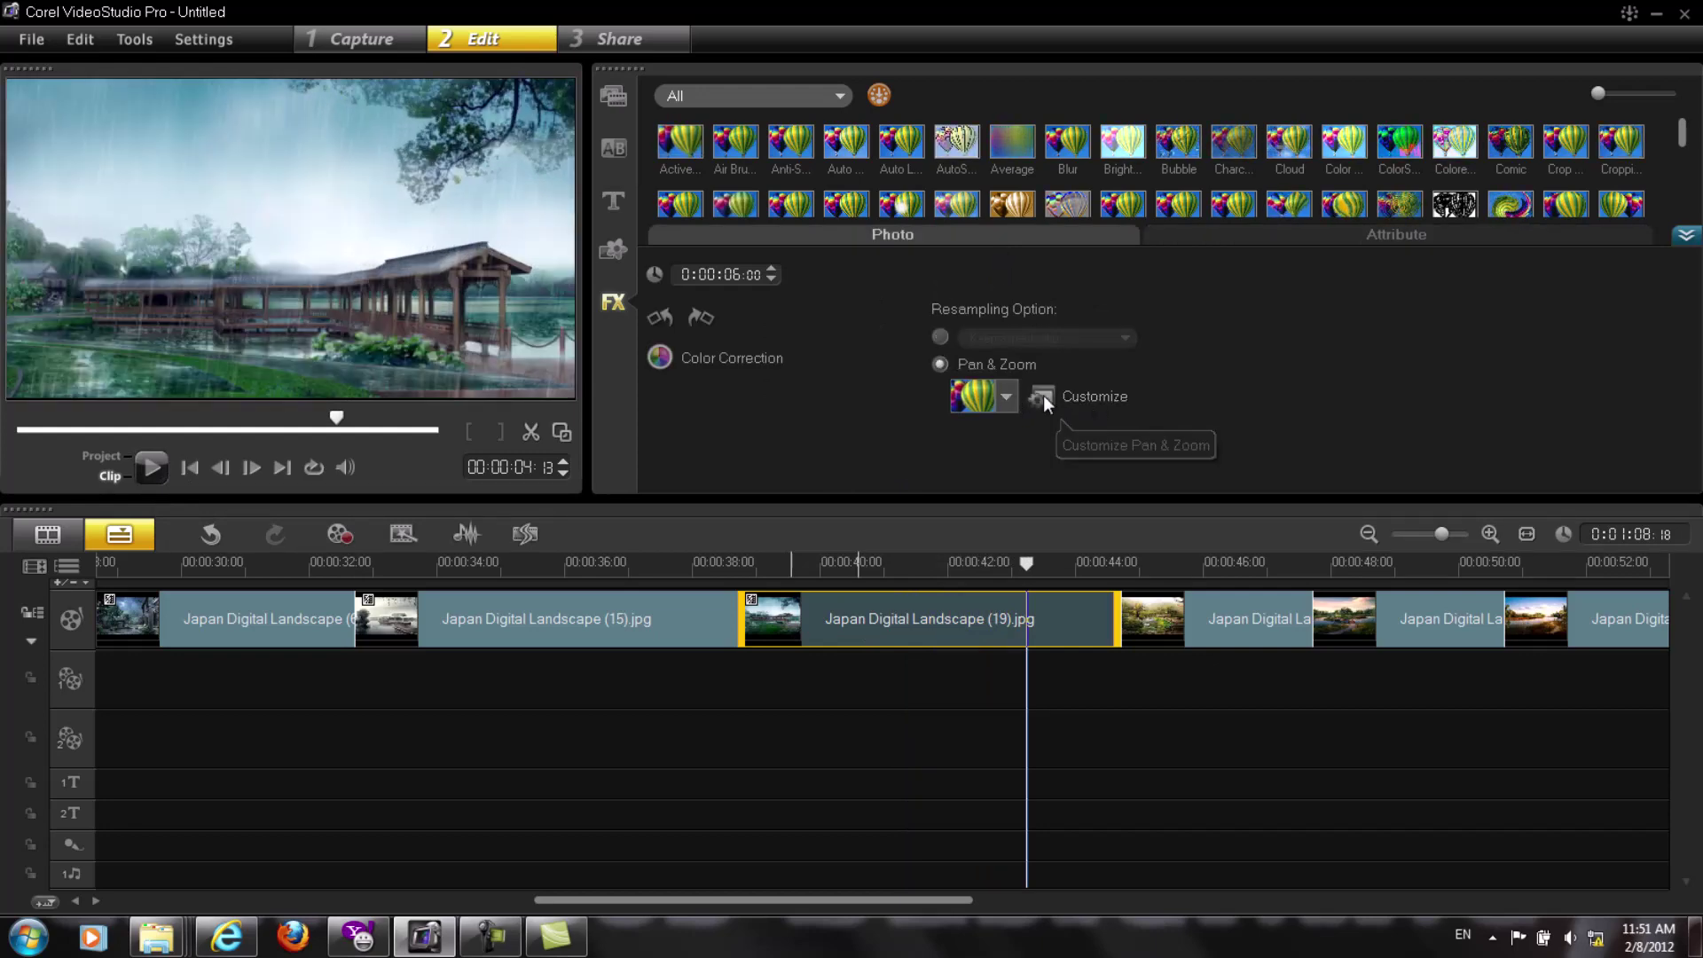
click(1043, 398)
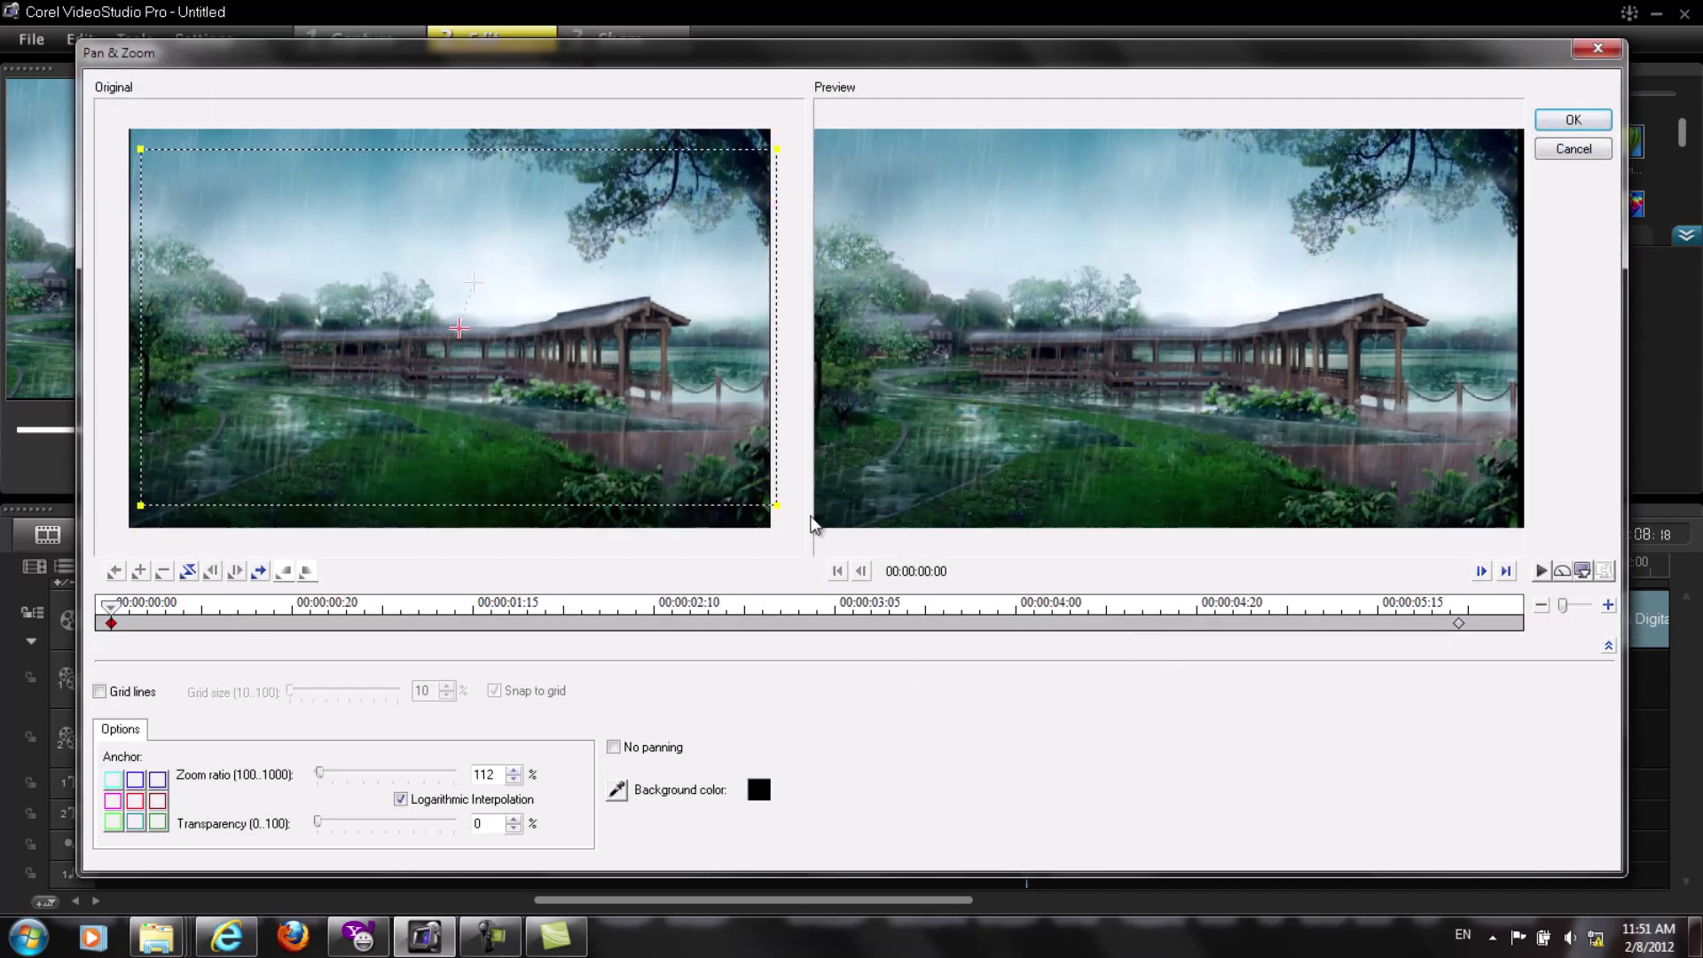
Frame the starting keyframe on the pavilion at the photo's right side with a 139% zoom ratio.
drag(777, 505, 772, 503)
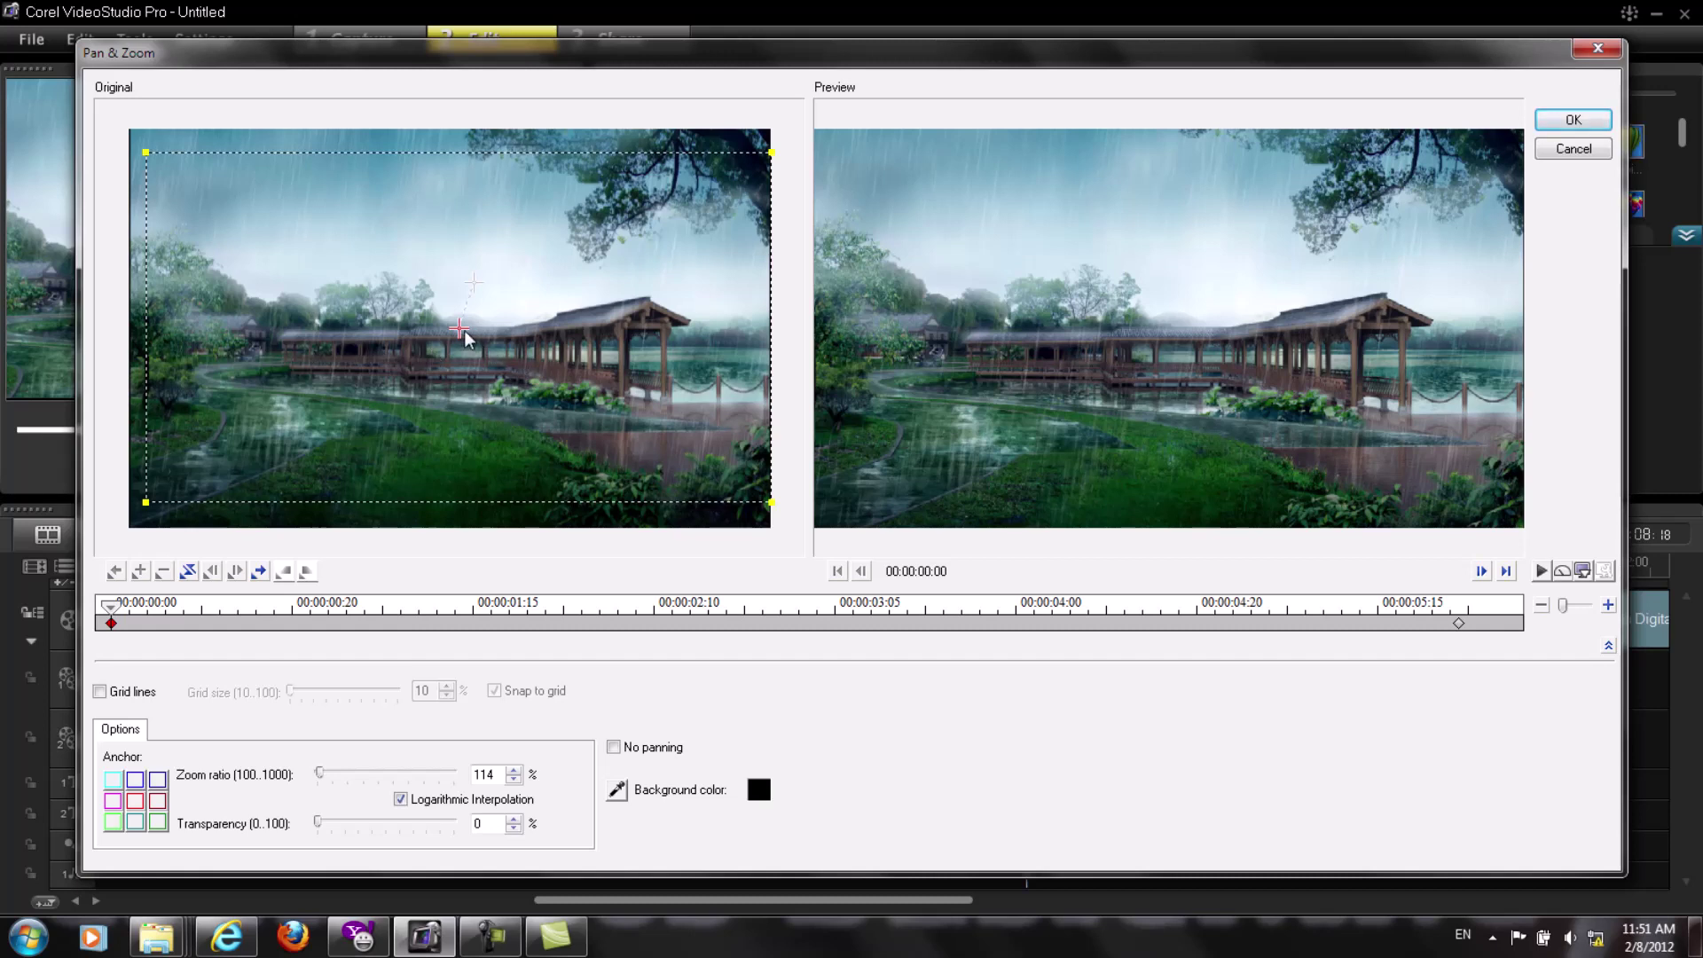
drag(461, 334, 602, 334)
drag(291, 506, 347, 476)
drag(606, 335, 514, 352)
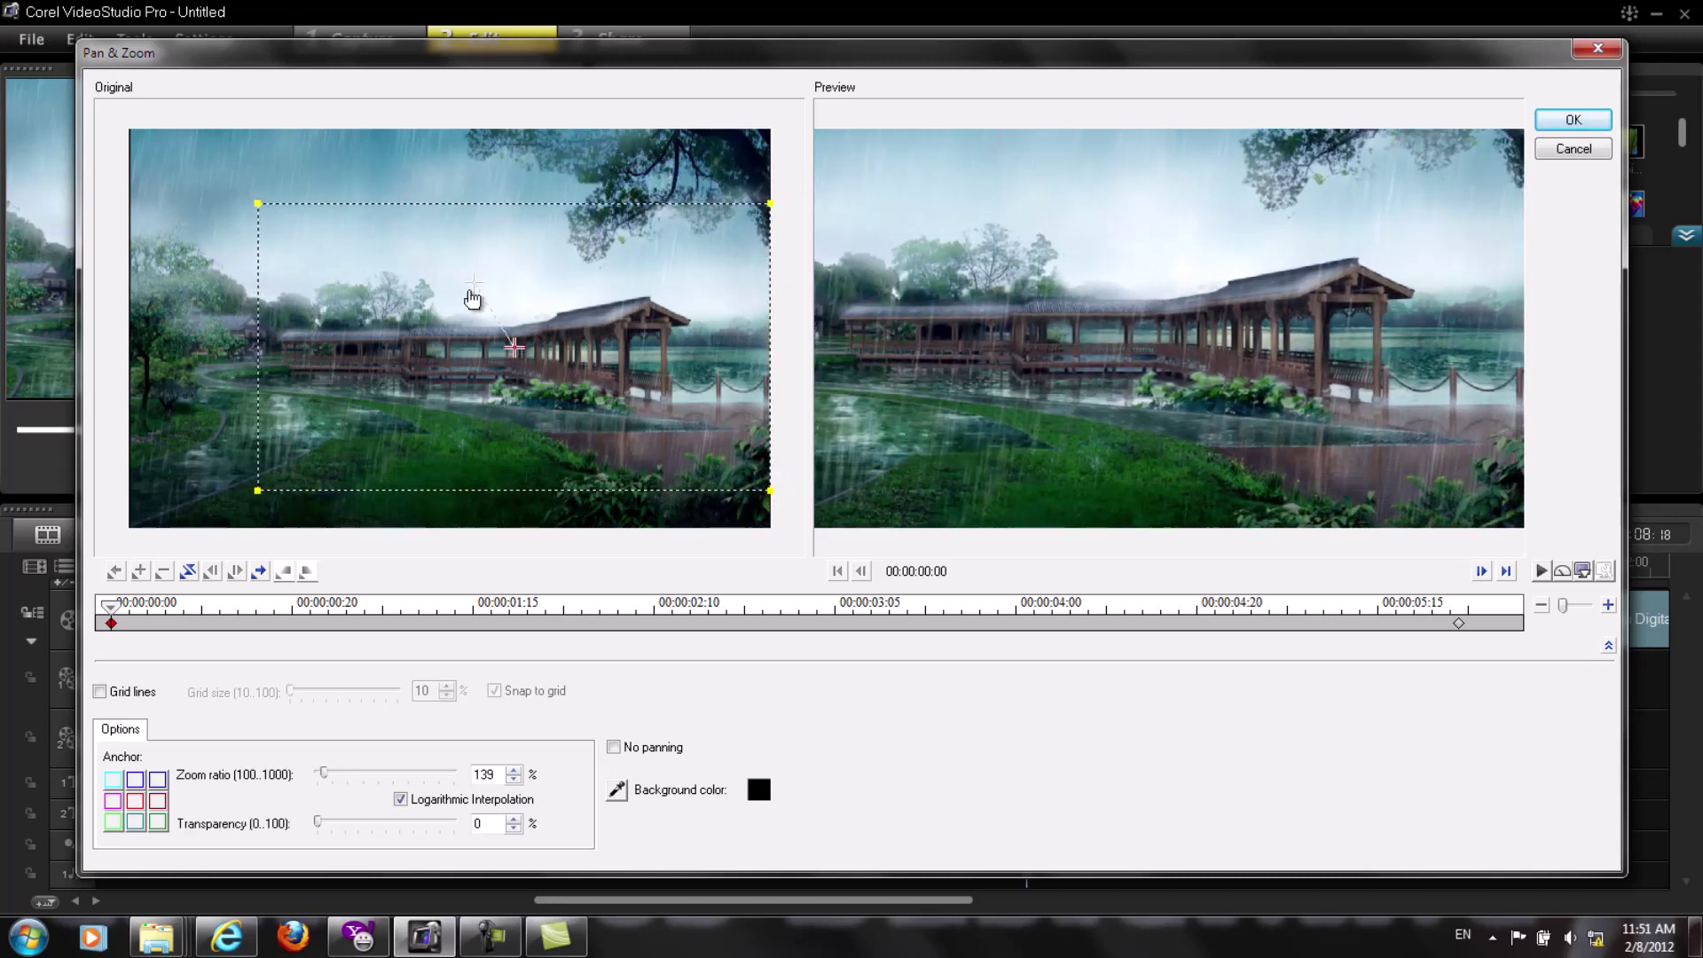
Move the ending keyframe's frame to the photo's left edge, level with the starting position, and apply the pan and zoom.
drag(473, 286, 372, 326)
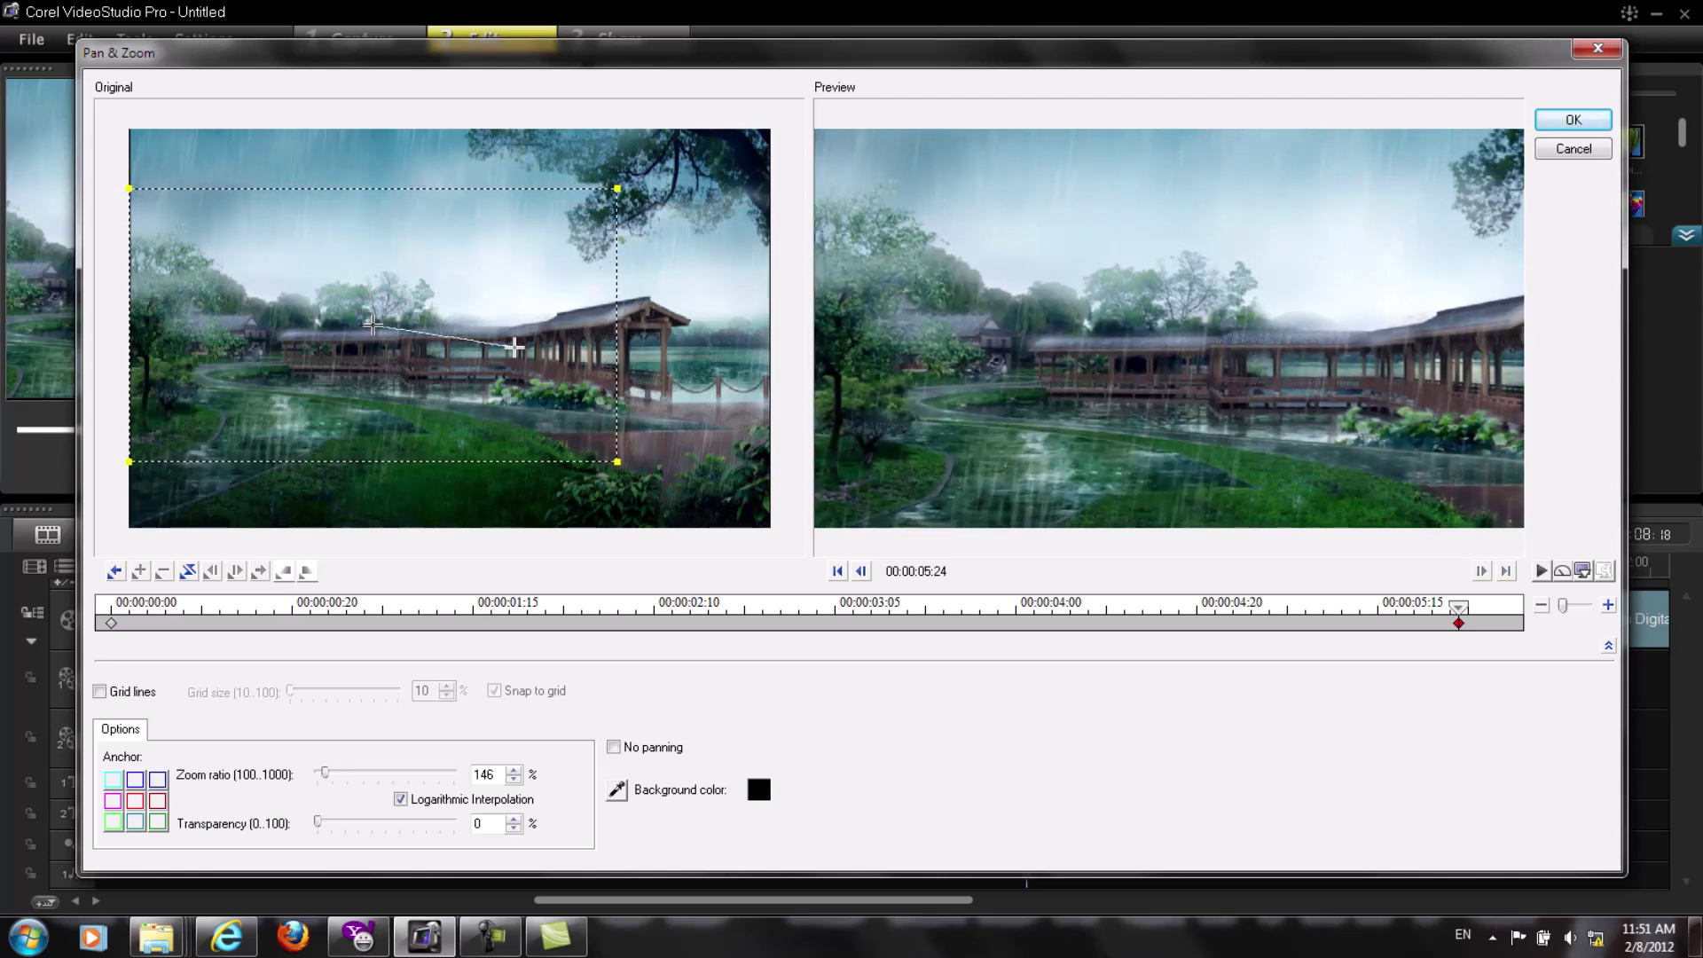
drag(373, 326, 373, 351)
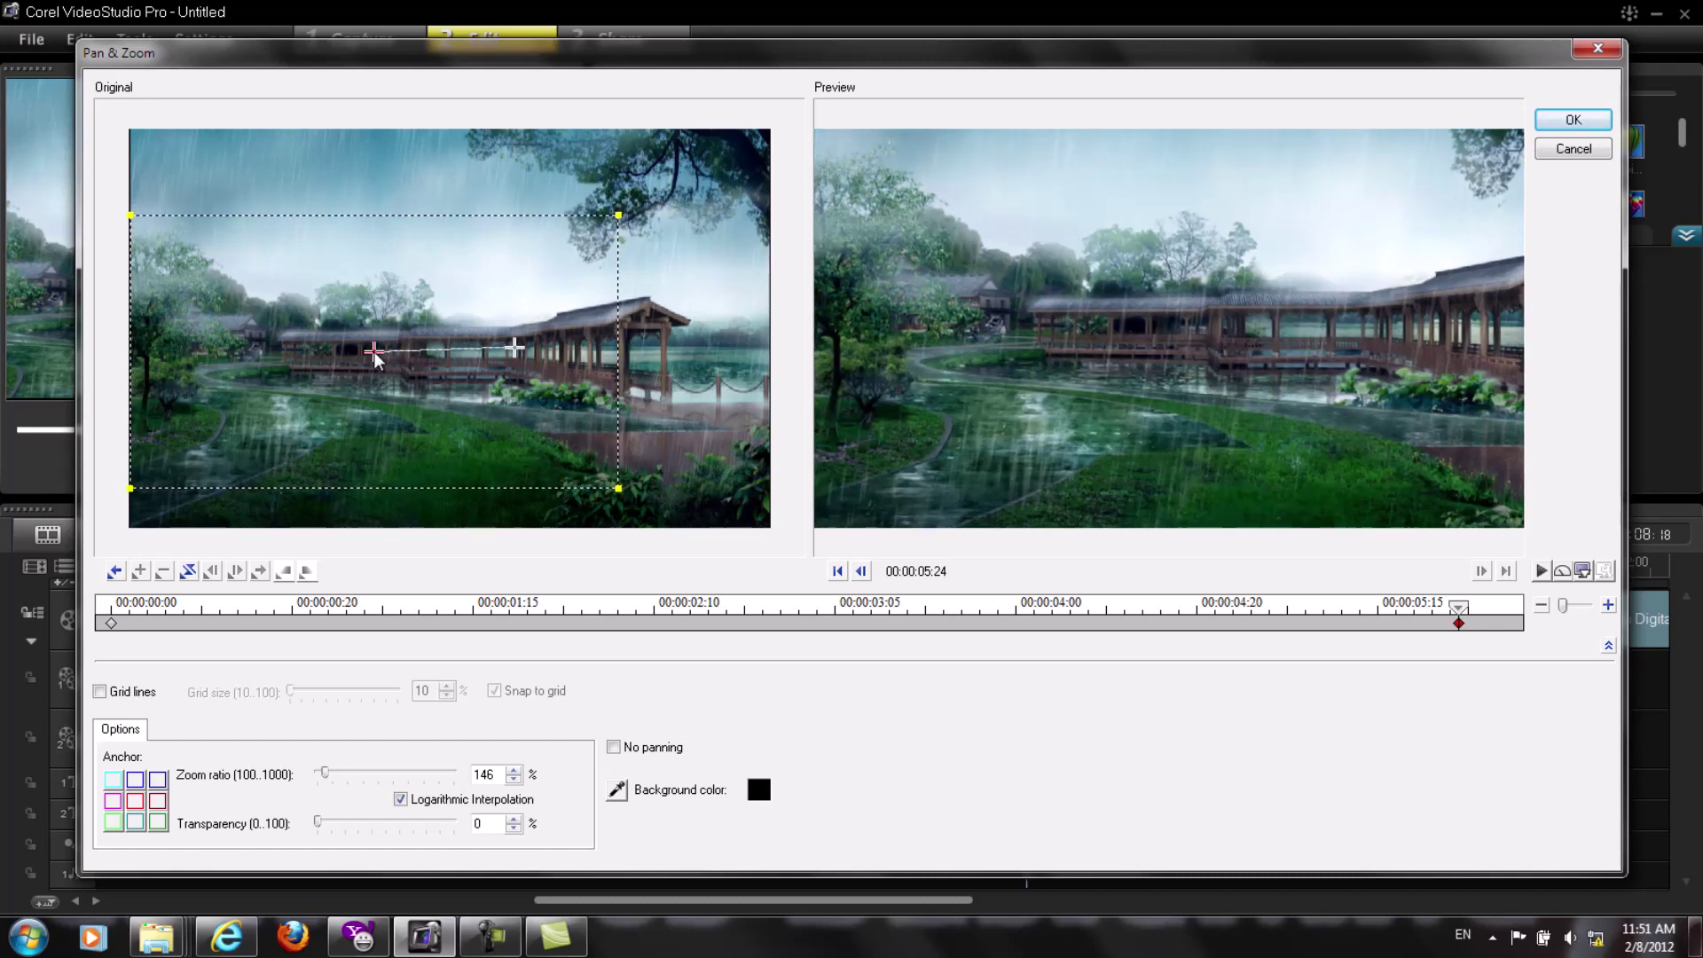
click(1572, 122)
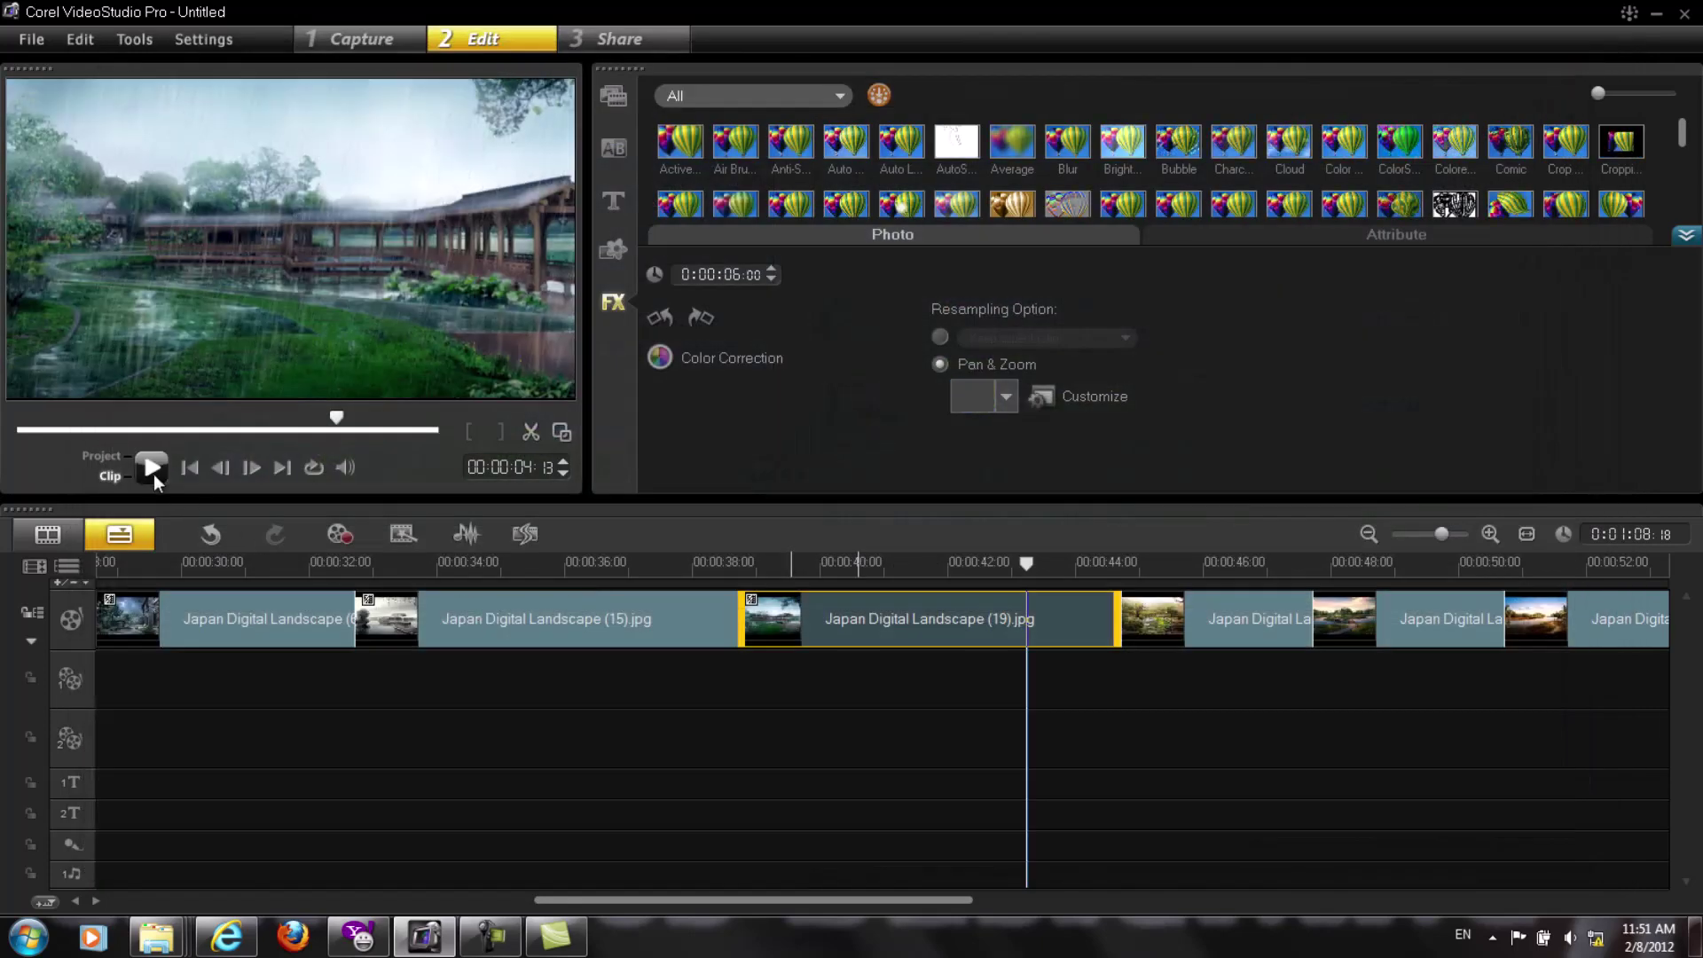
Play the clip to preview its pan and zoom with rain, and return the playhead to the clip's start.
click(153, 470)
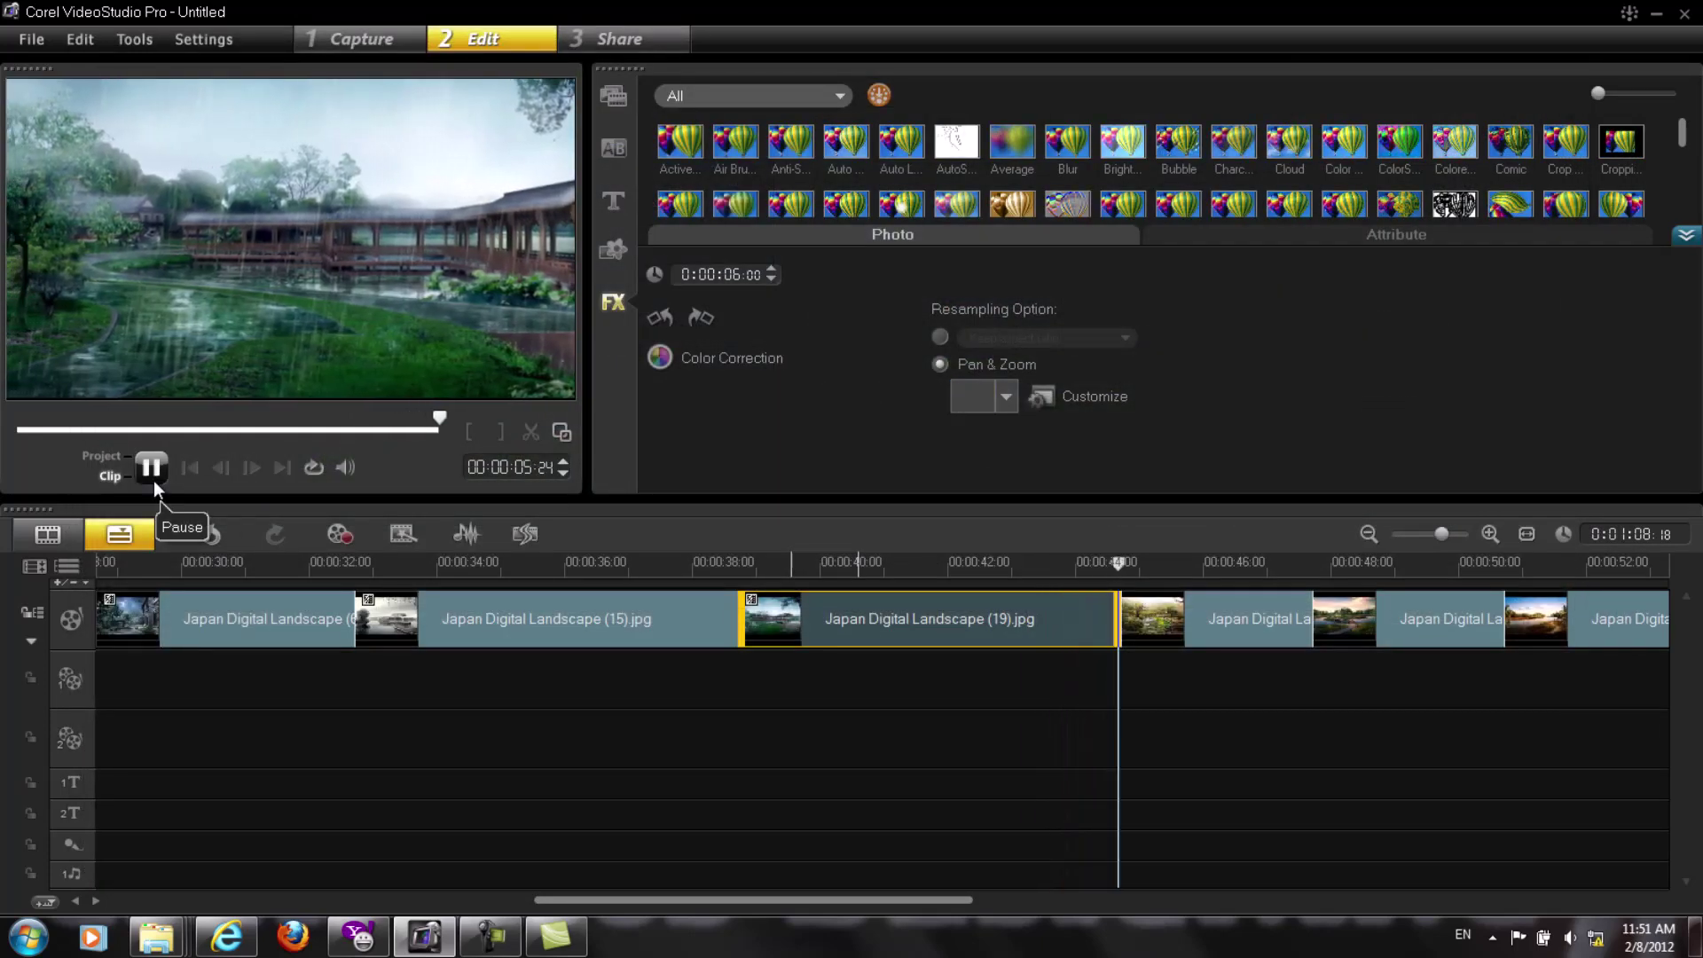
click(748, 561)
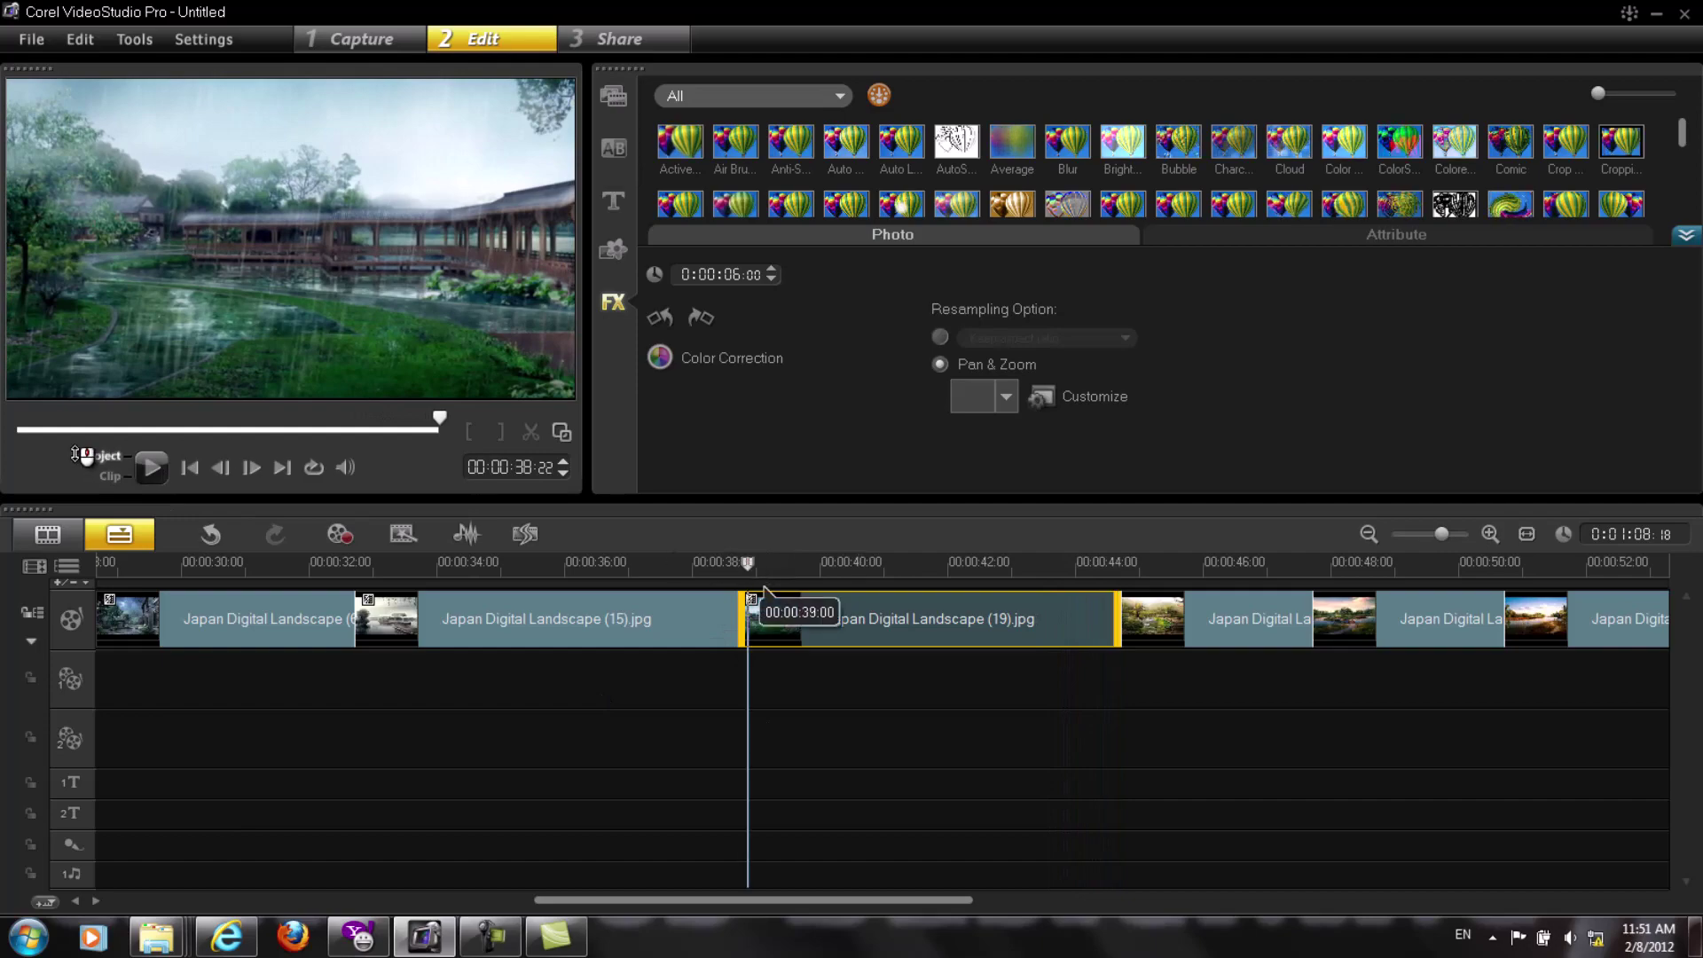